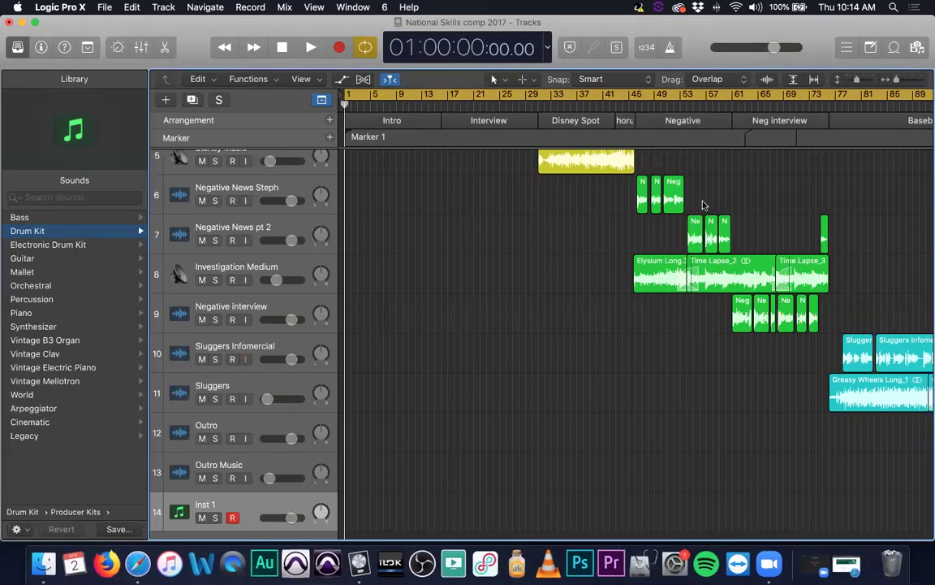
Step: Look over the project's tracks and arrangement sections, from the Intro through to the Outro regions
scroll(687, 328, up, 5)
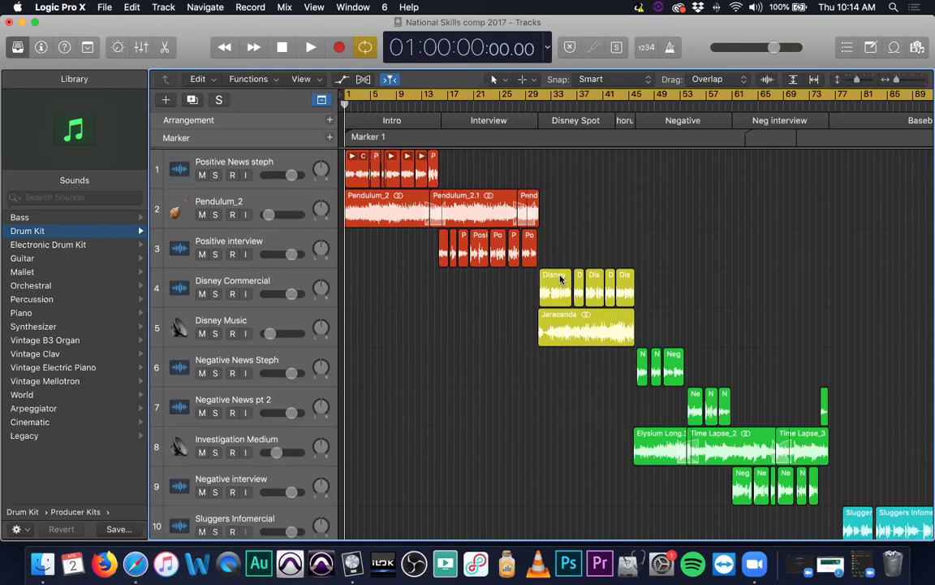
scroll(560, 279, right, 2)
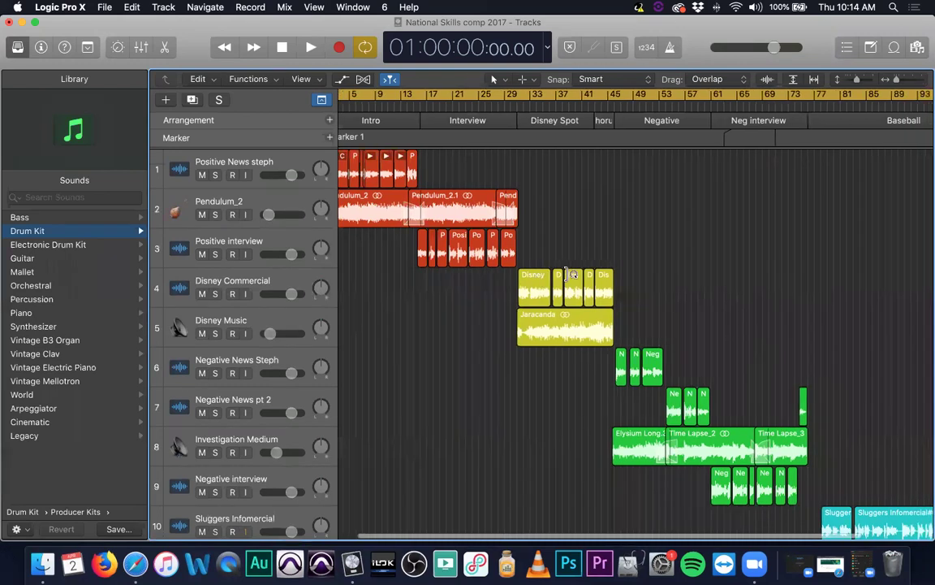
scroll(565, 279, down, 5)
scroll(569, 278, up, 4)
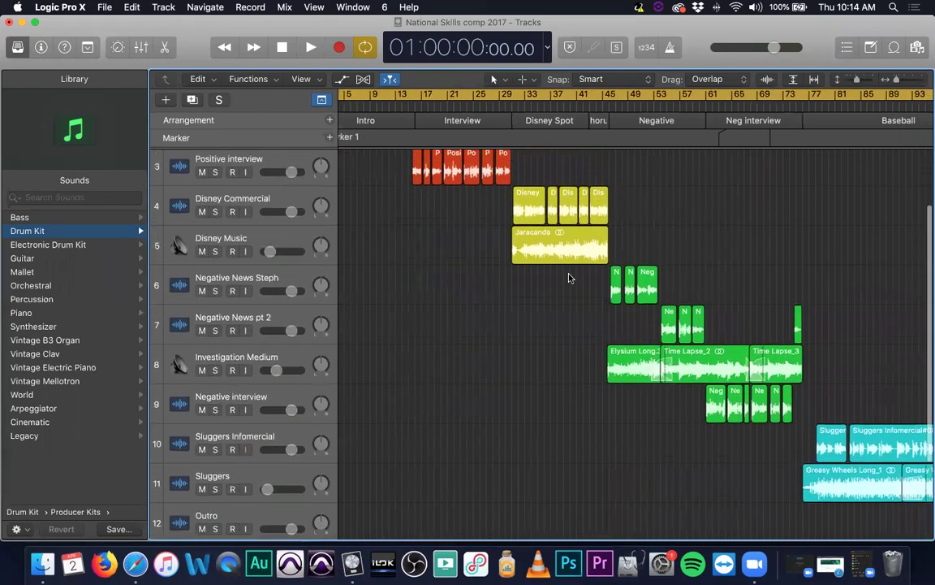
scroll(569, 278, down, 4)
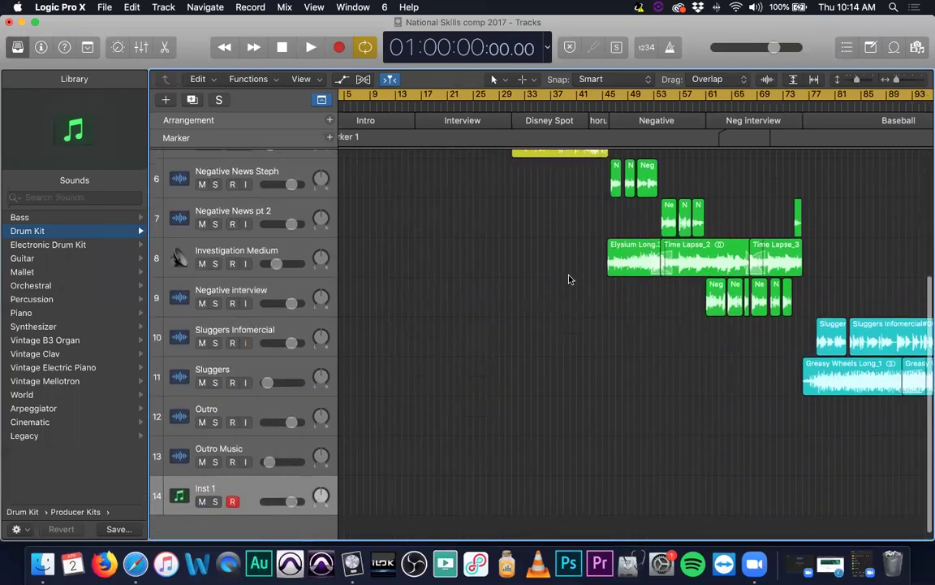
scroll(570, 278, right, 3)
scroll(570, 277, left, 1)
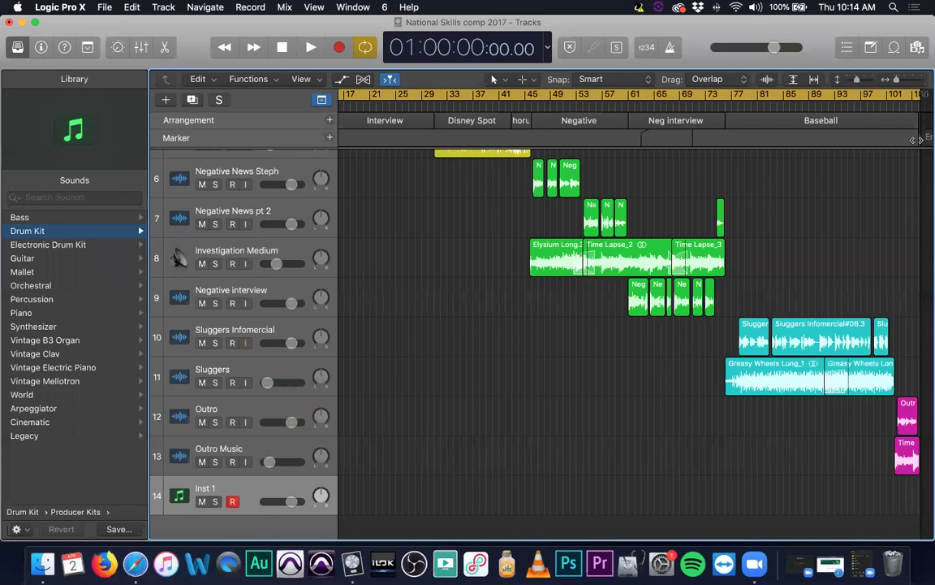
Step: Place the playhead at the end of the Baseball section, at 01:03:30:00.00
click(916, 140)
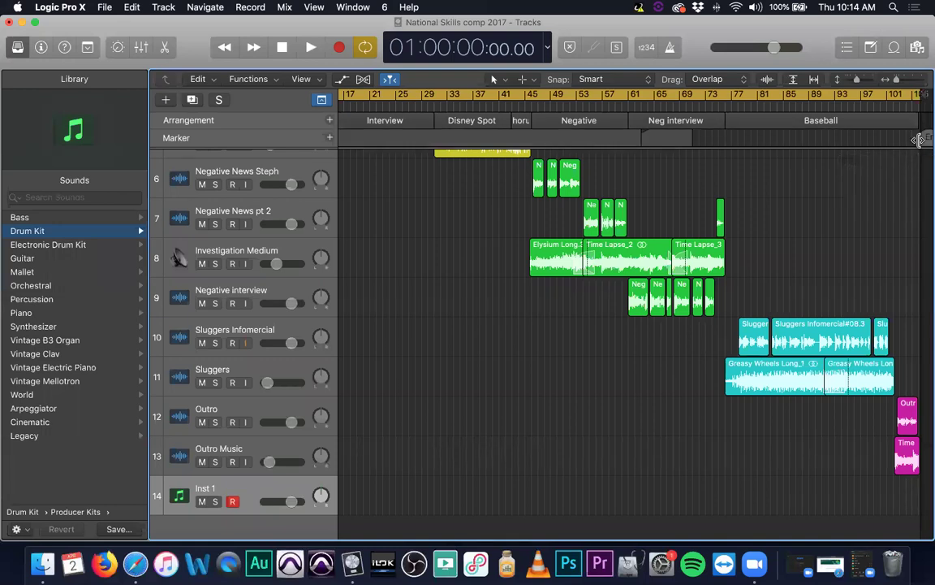
scroll(916, 141, left, 1)
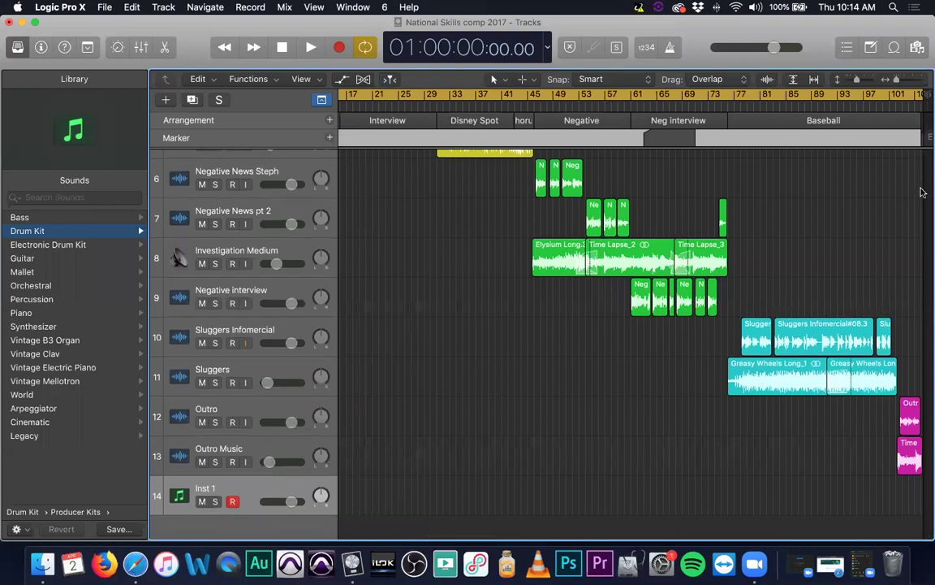
scroll(922, 192, down, 1)
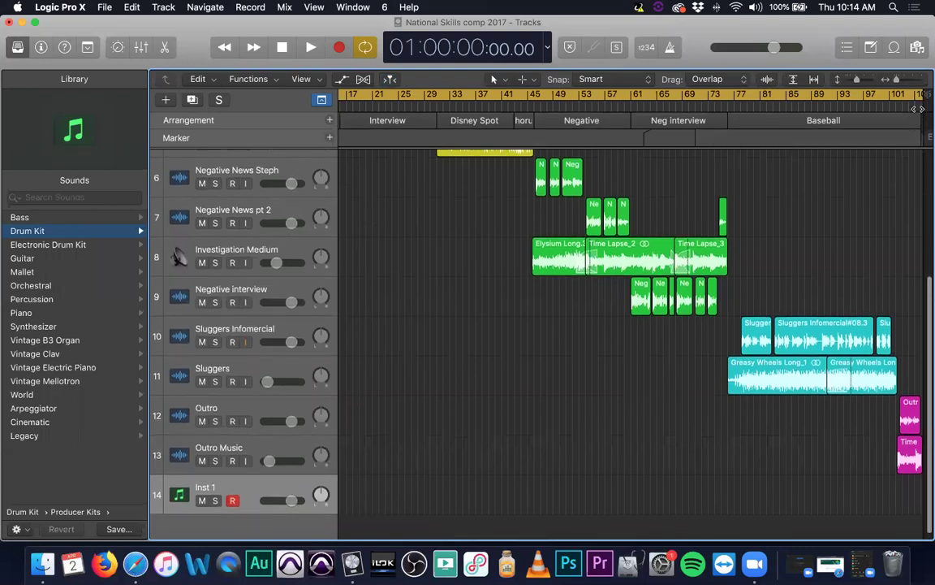
click(918, 96)
scroll(918, 106, down, 1)
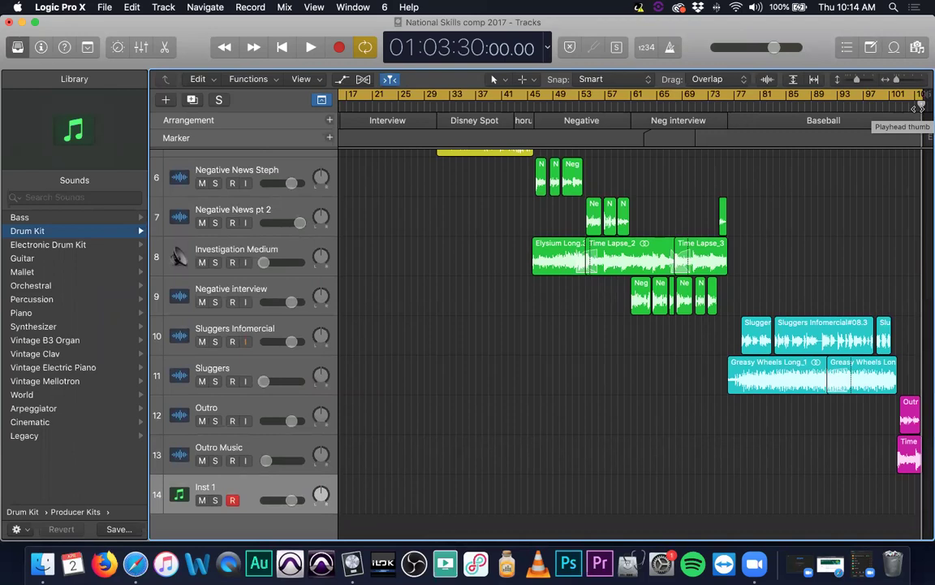
Step: Examine how the colour-coded voice and music tracks are laid out, from Positive News steph down to Inst 1
scroll(484, 300, up, 5)
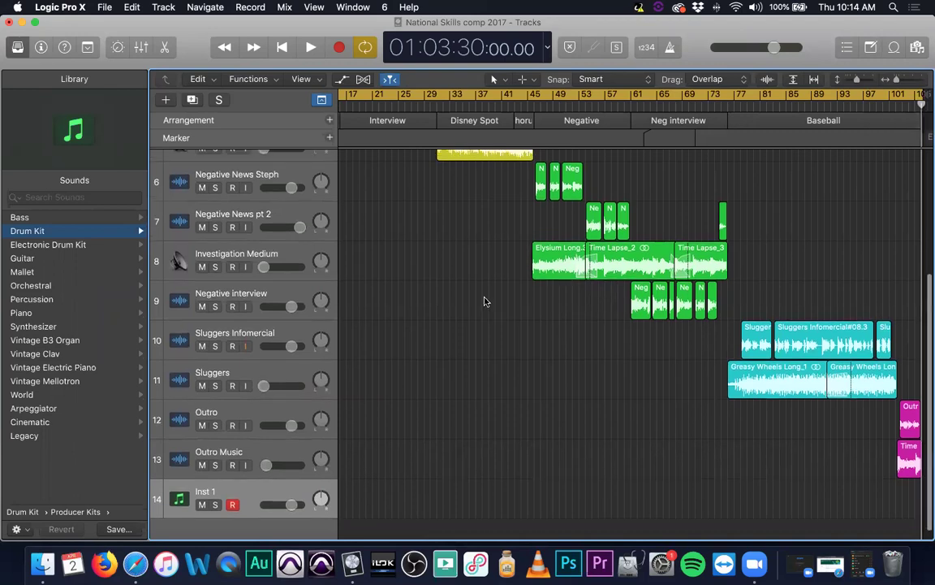
scroll(485, 300, down, 1)
scroll(522, 273, left, 3)
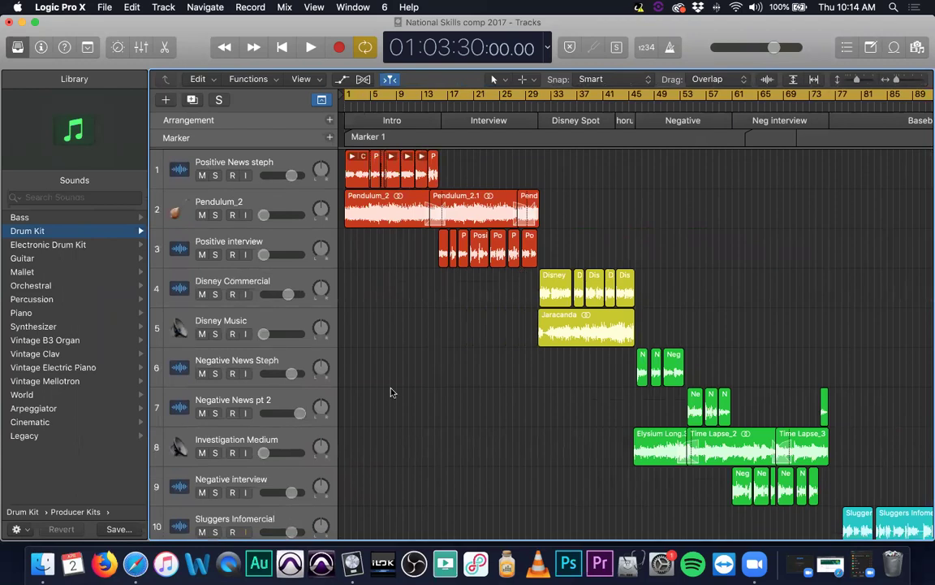
scroll(355, 362, down, 5)
scroll(352, 369, down, 1)
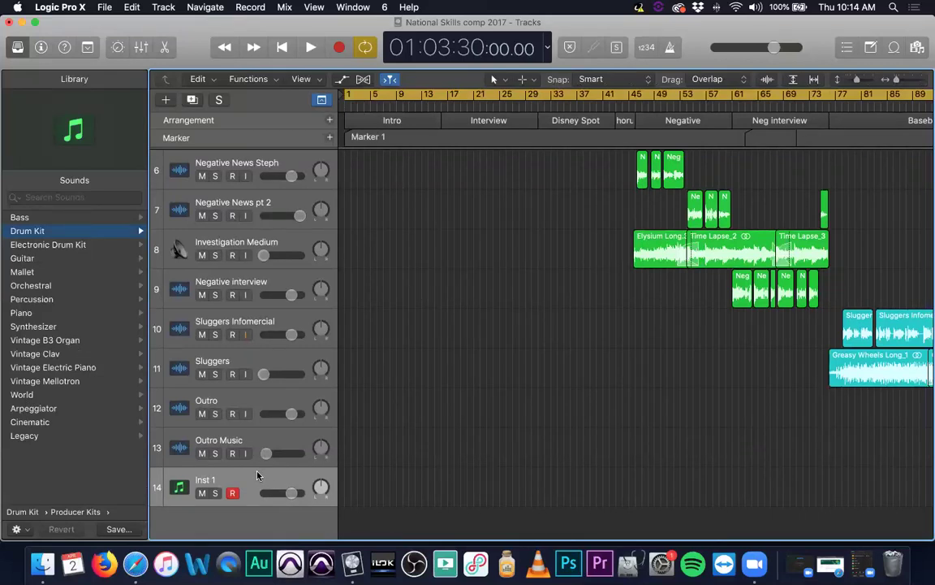
scroll(635, 355, up, 5)
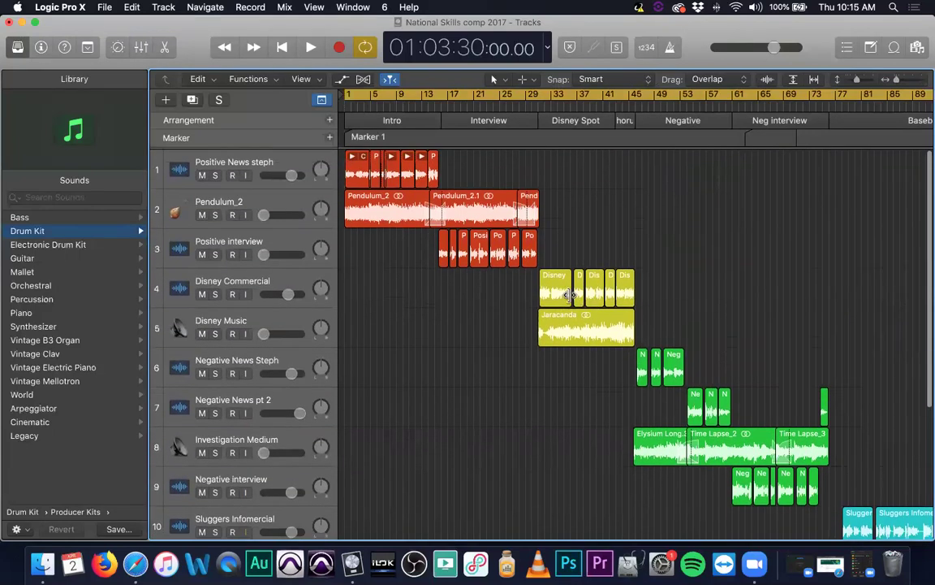
scroll(571, 301, down, 4)
scroll(572, 300, down, 1)
scroll(568, 301, right, 5)
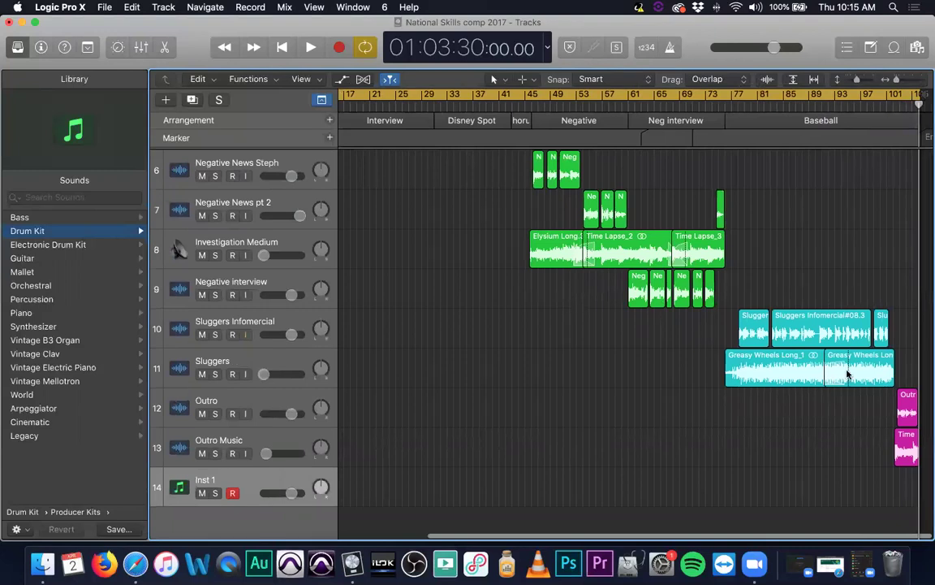
scroll(647, 348, up, 3)
scroll(647, 348, up, 1)
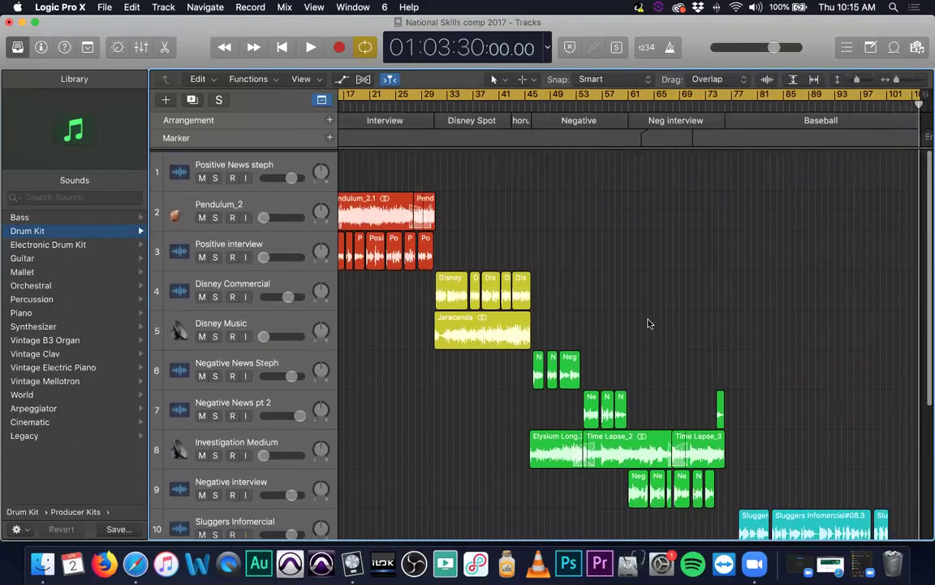
scroll(655, 322, left, 5)
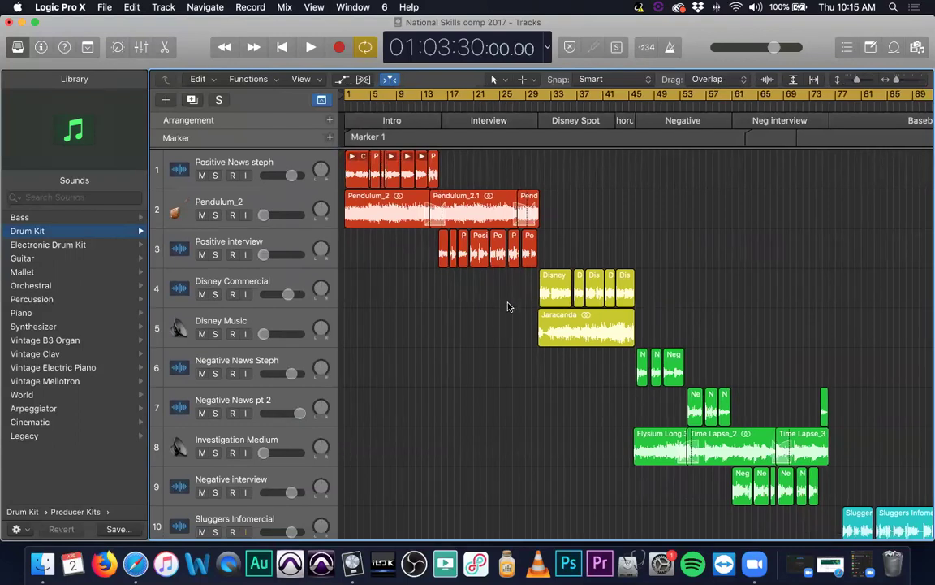
scroll(441, 413, down, 5)
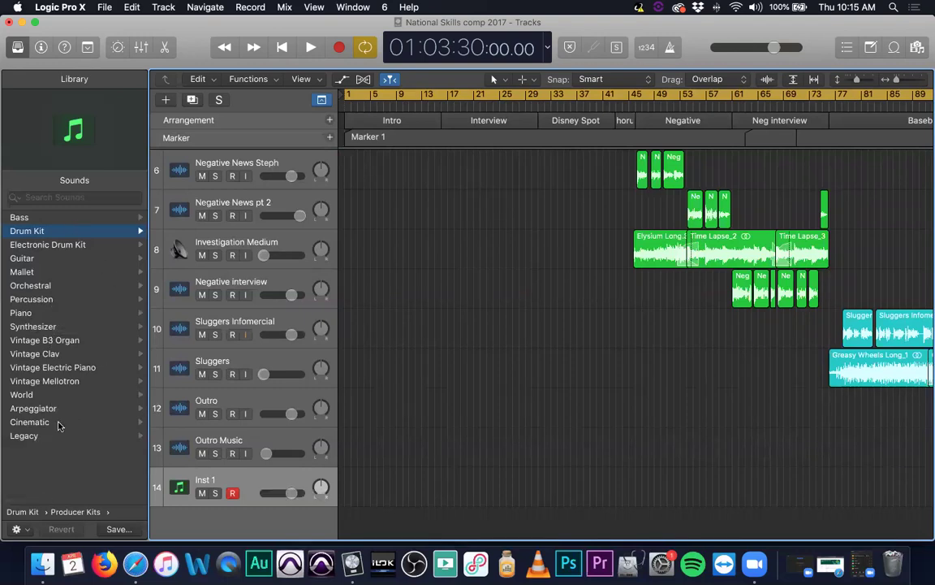
Step: Check the Inst 1 channel strip in the mixer and load Ghost Piano from the Experimental piano sounds onto that track
click(43, 315)
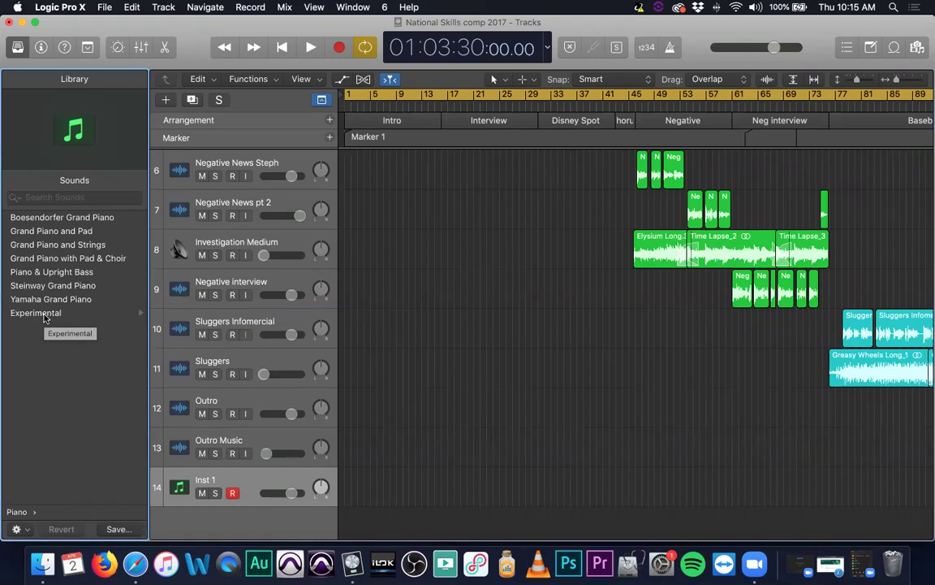
click(41, 314)
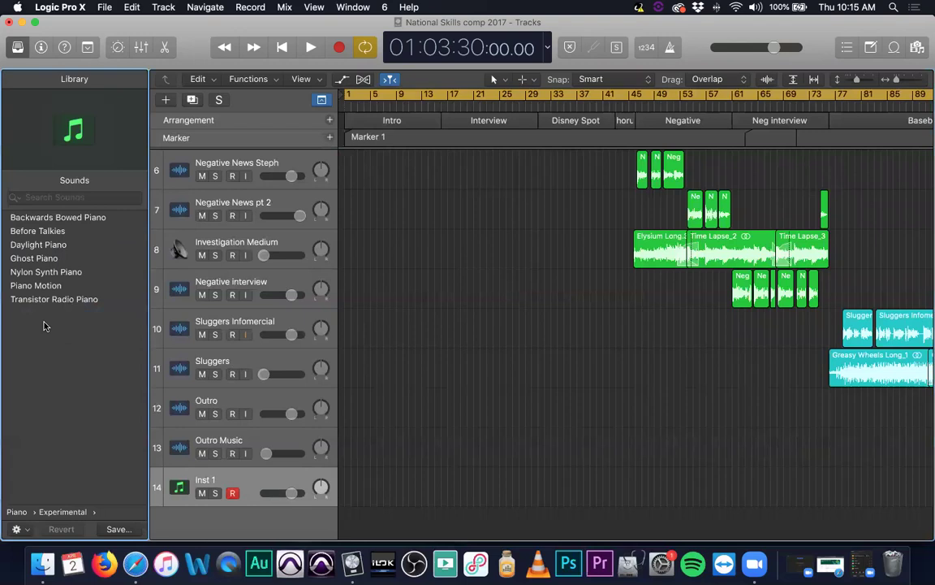
key(x)
drag(185, 42, 429, 102)
scroll(601, 249, right, 5)
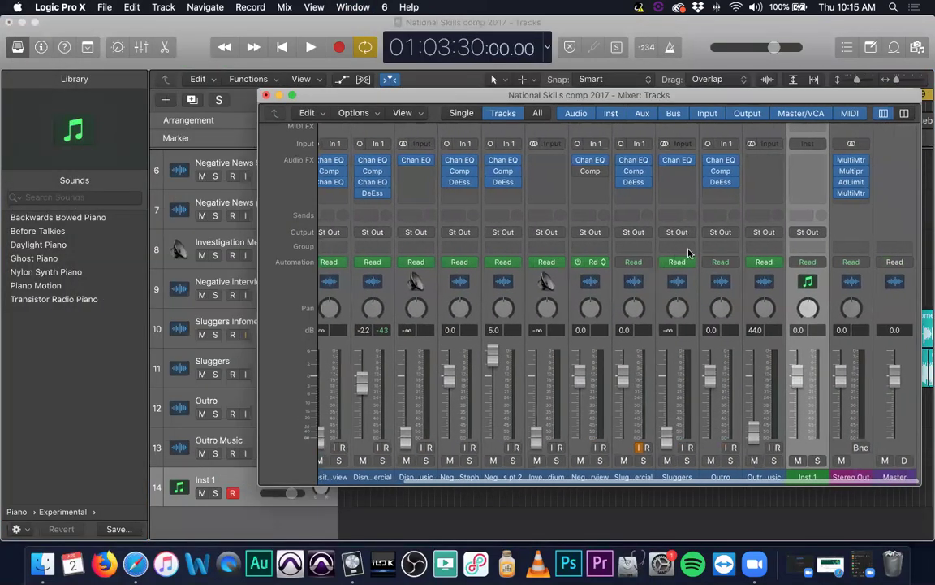
scroll(798, 263, up, 3)
scroll(798, 262, down, 4)
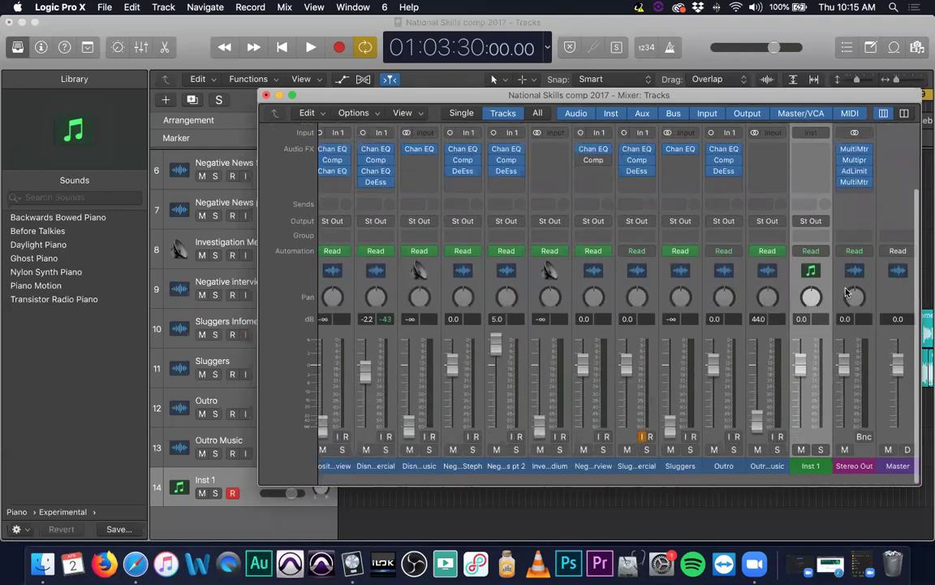
scroll(847, 292, up, 2)
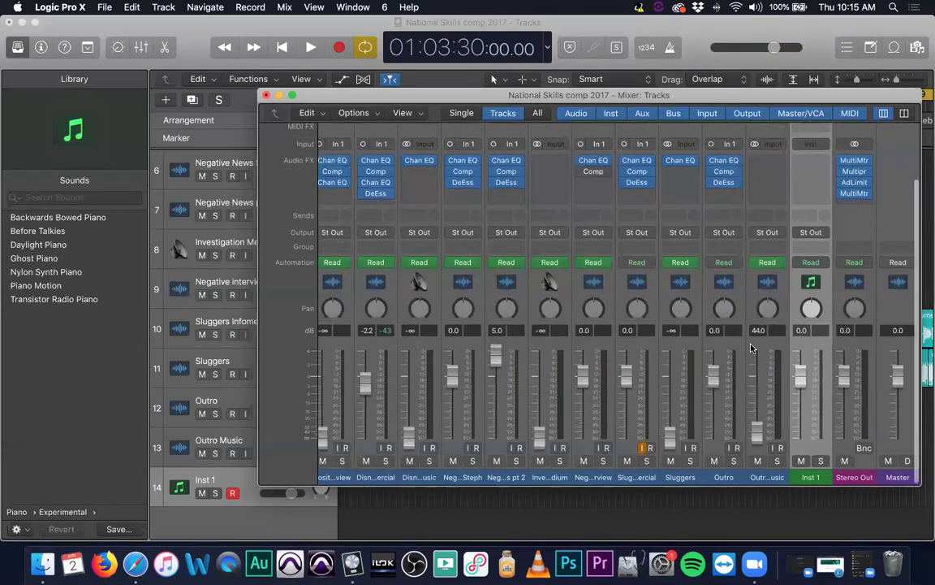
click(226, 479)
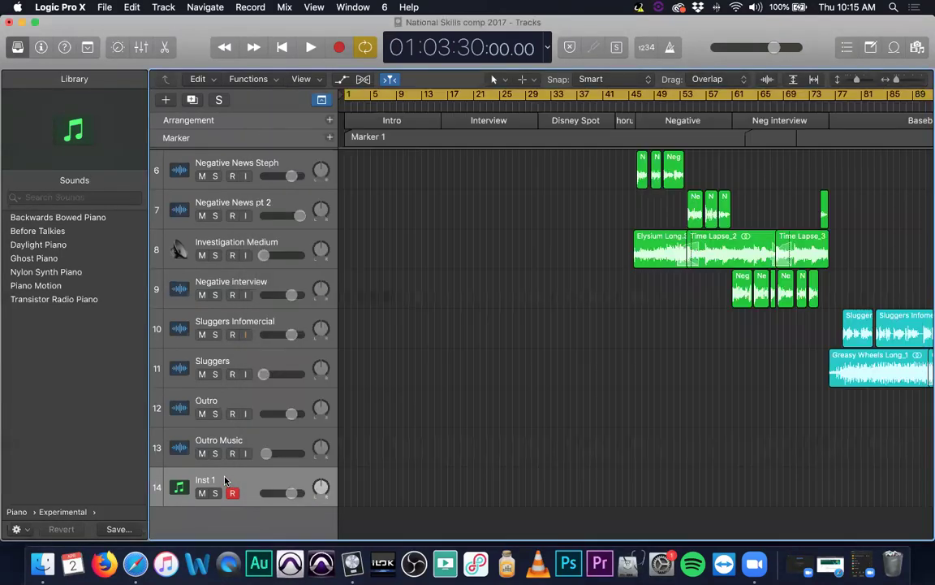
click(36, 259)
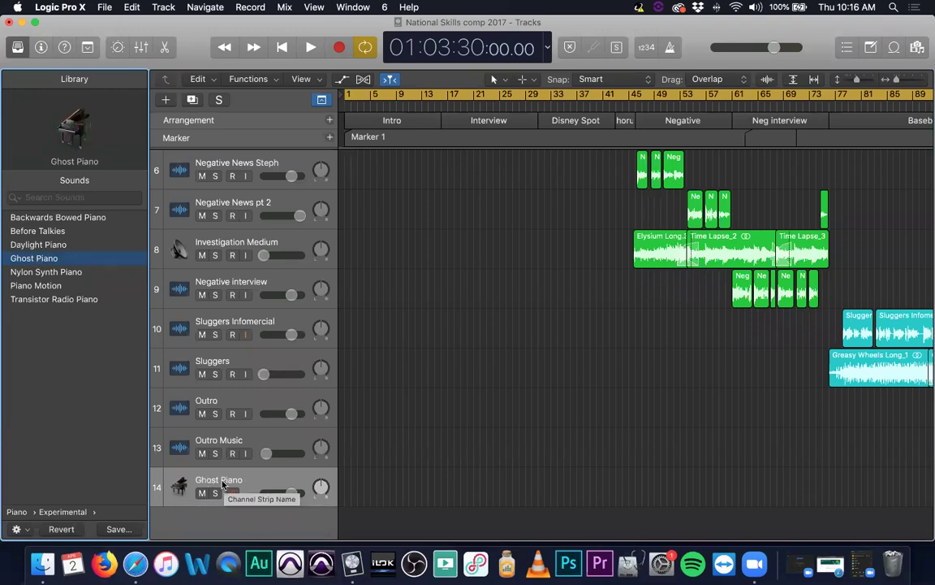
Step: Open the mixer and examine the Ghost Piano channel strip's plug-ins, bus sends and channel strip setting options
key(x)
scroll(690, 373, right, 2)
scroll(690, 373, left, 1)
scroll(691, 373, up, 5)
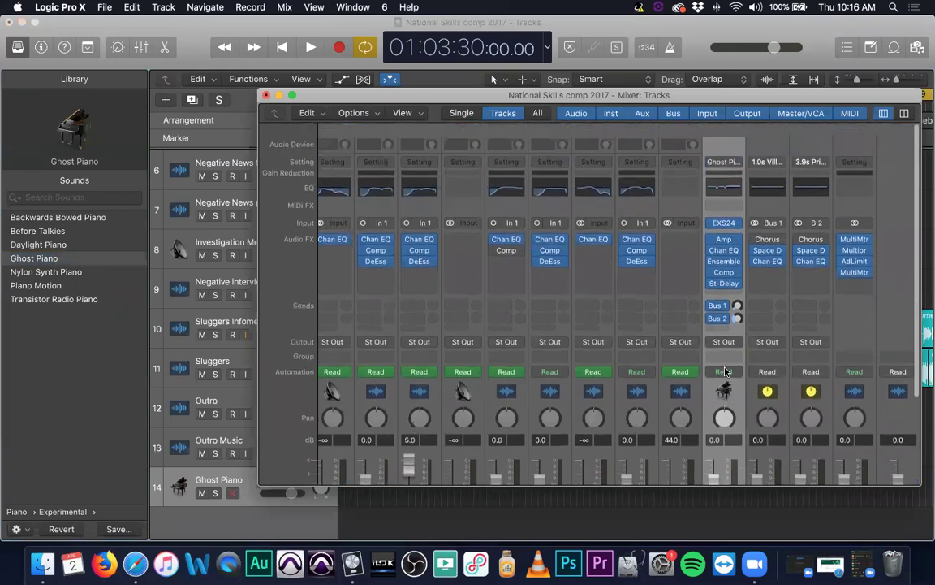
scroll(727, 371, down, 1)
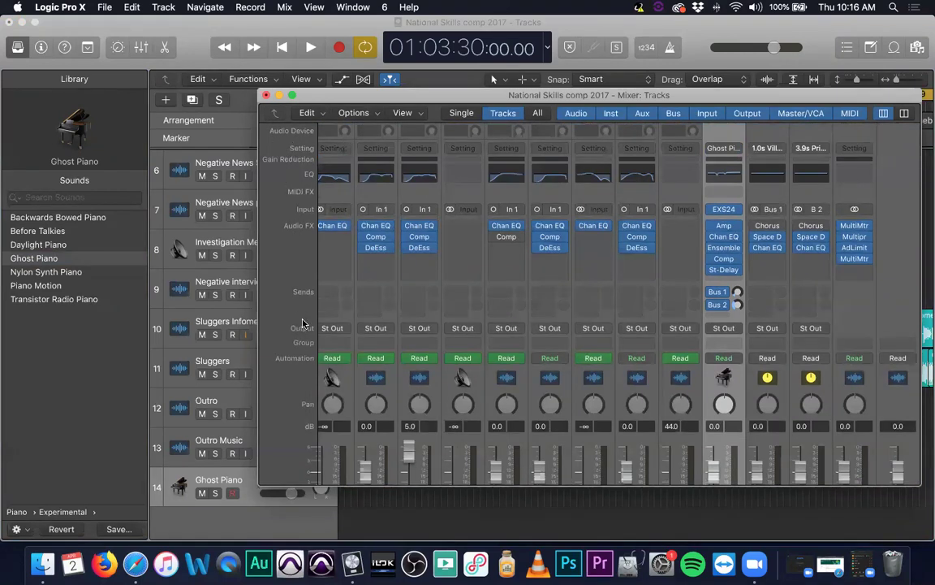
click(735, 153)
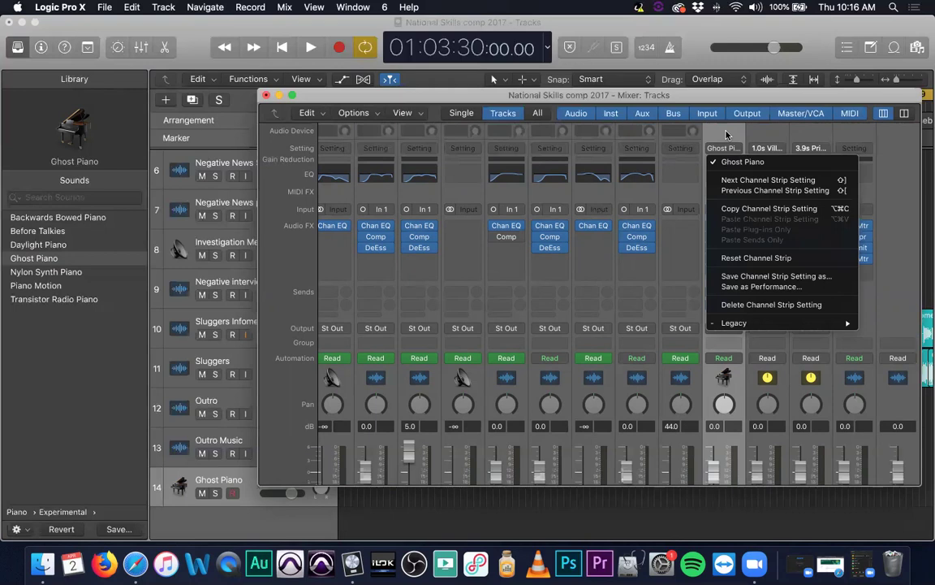
click(727, 134)
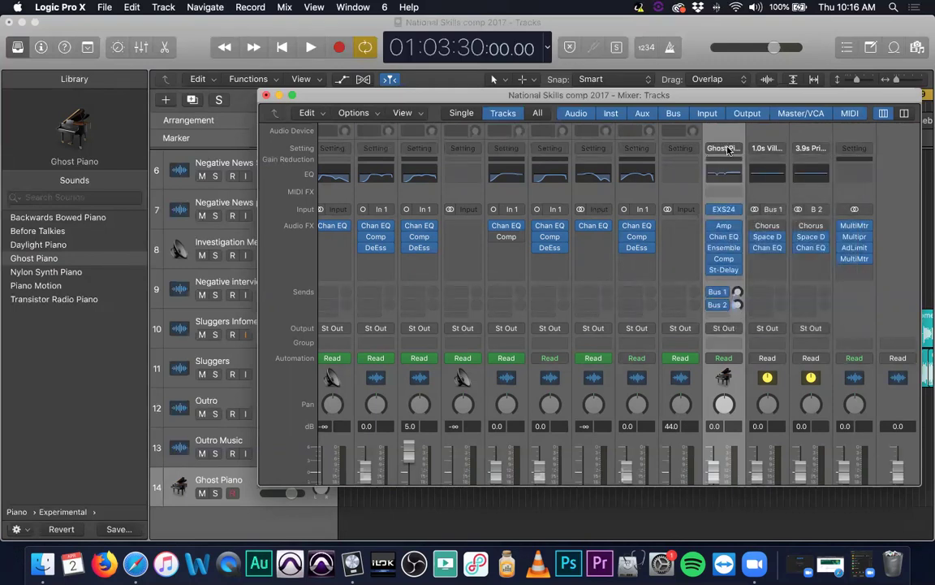
Step: Examine the instrument plug-ins available for the Ghost Piano channel's EXS24 slot, including the AU generators, instruments and MIDI-controlled effects
mouse_move(719, 297)
mouse_move(730, 230)
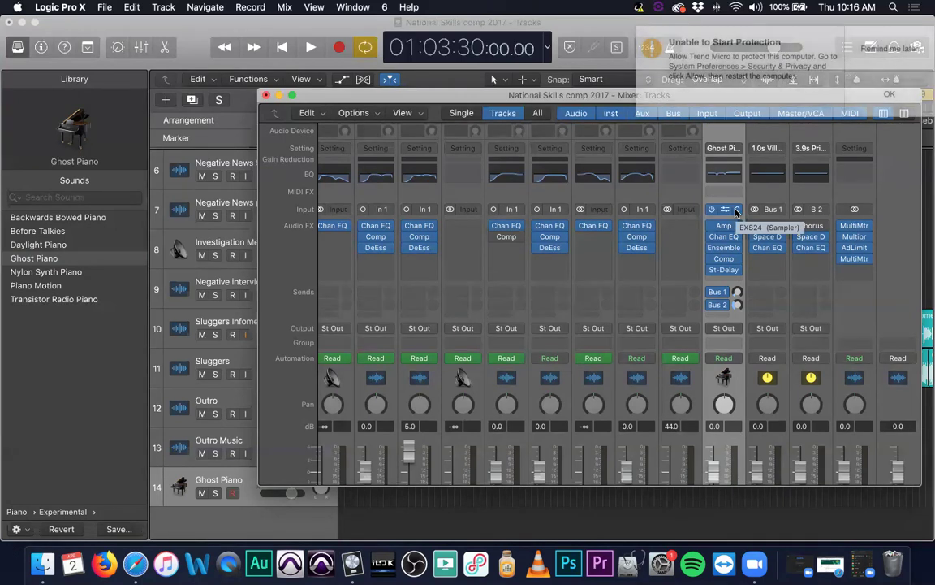
click(737, 211)
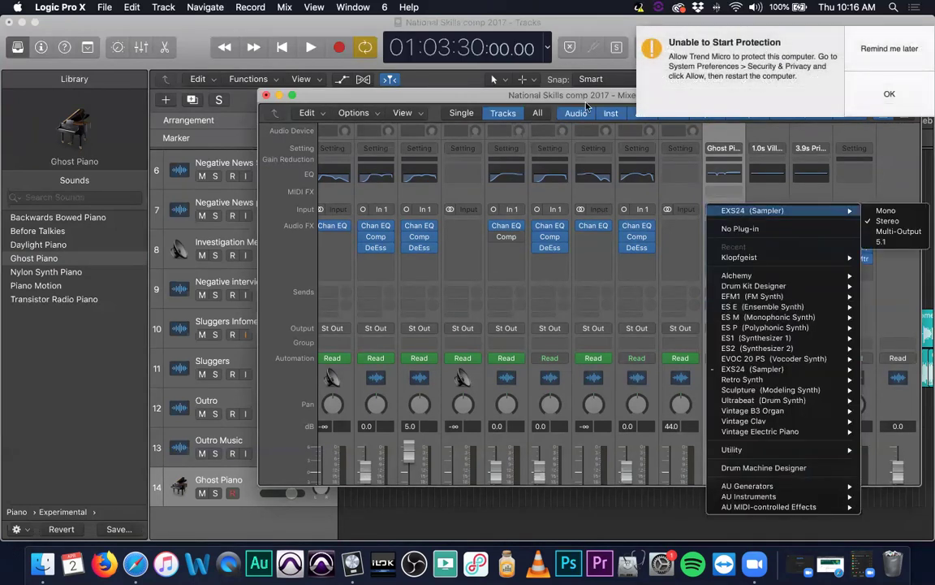
click(386, 31)
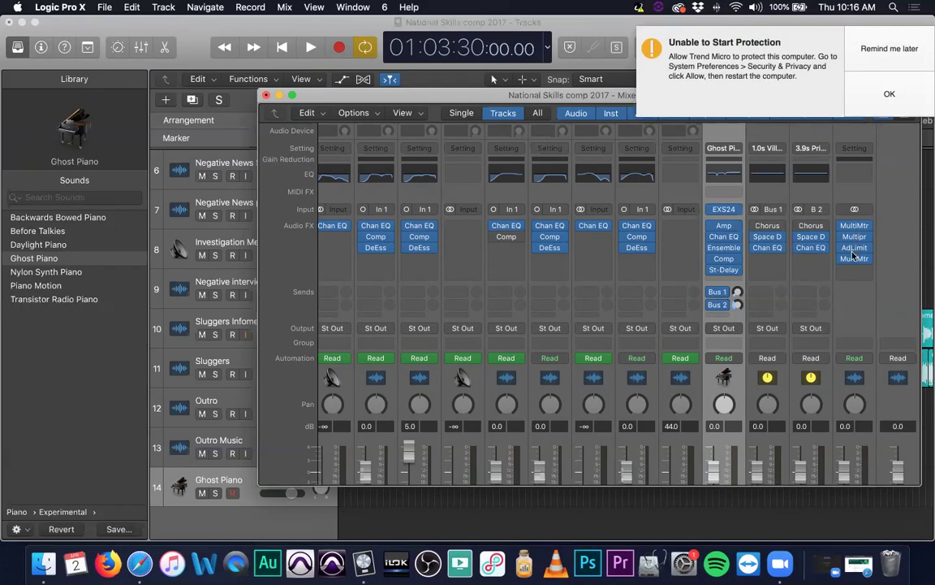
click(738, 213)
mouse_move(739, 214)
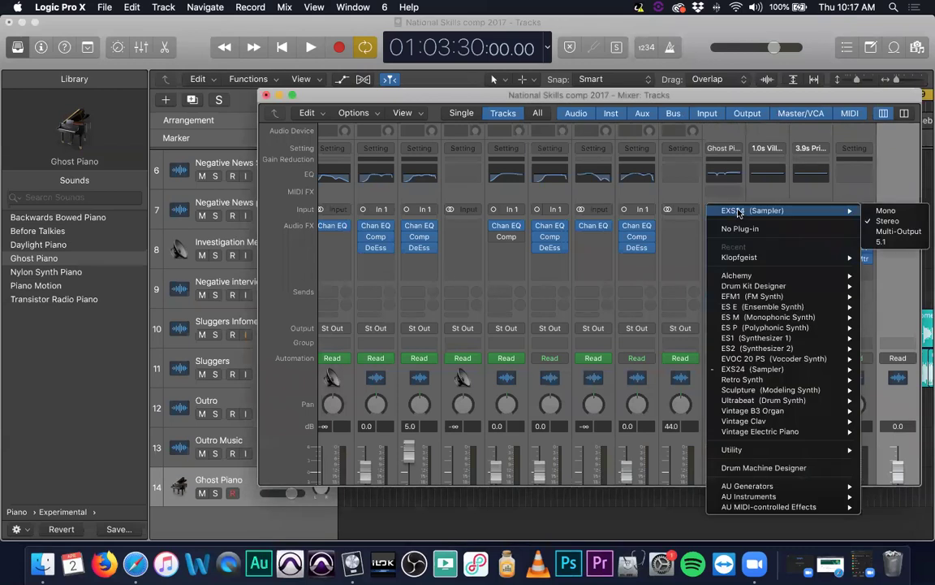
key(Escape)
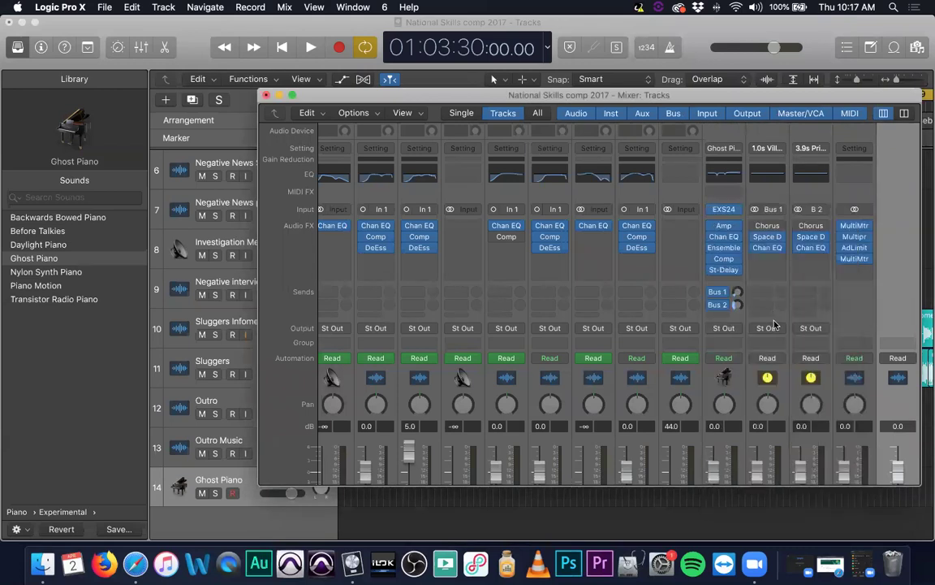
click(740, 212)
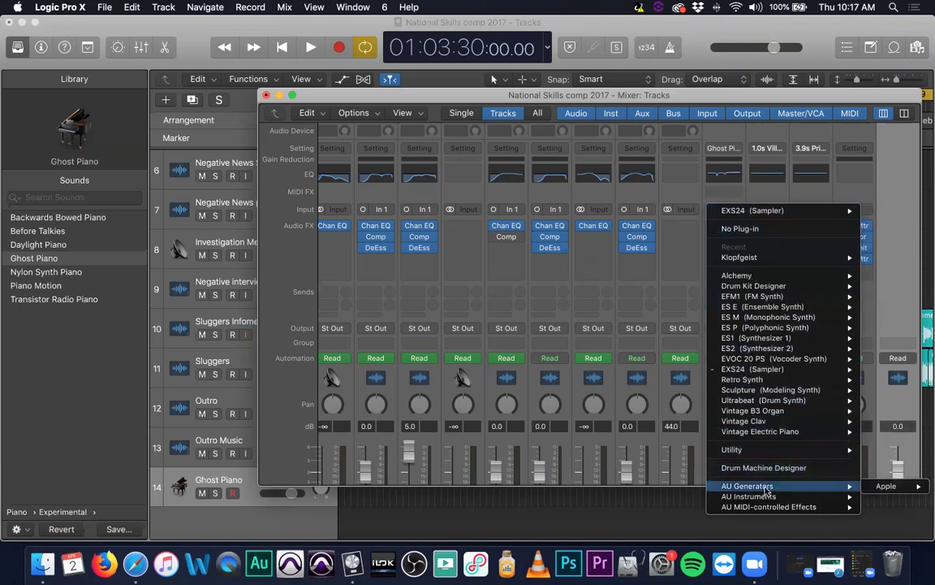
mouse_move(767, 499)
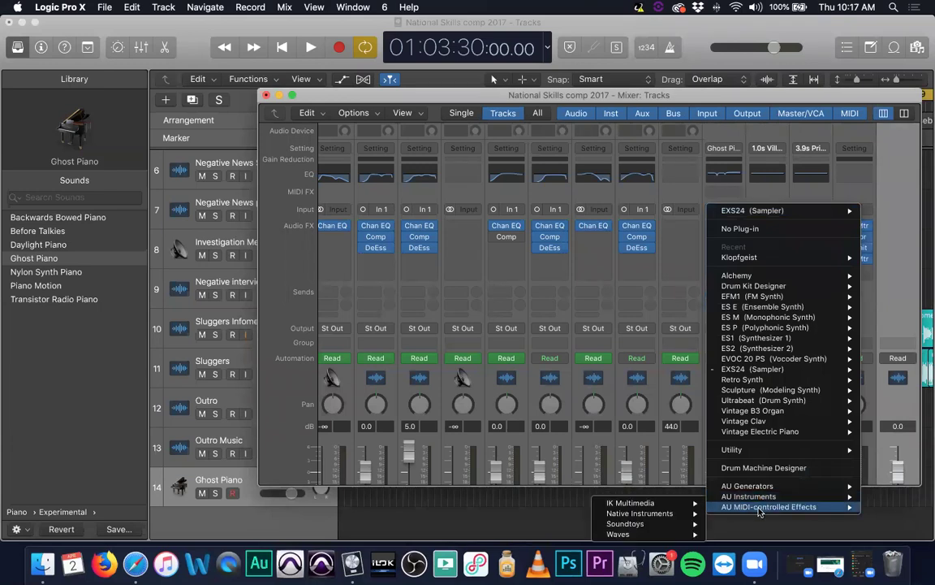
mouse_move(773, 381)
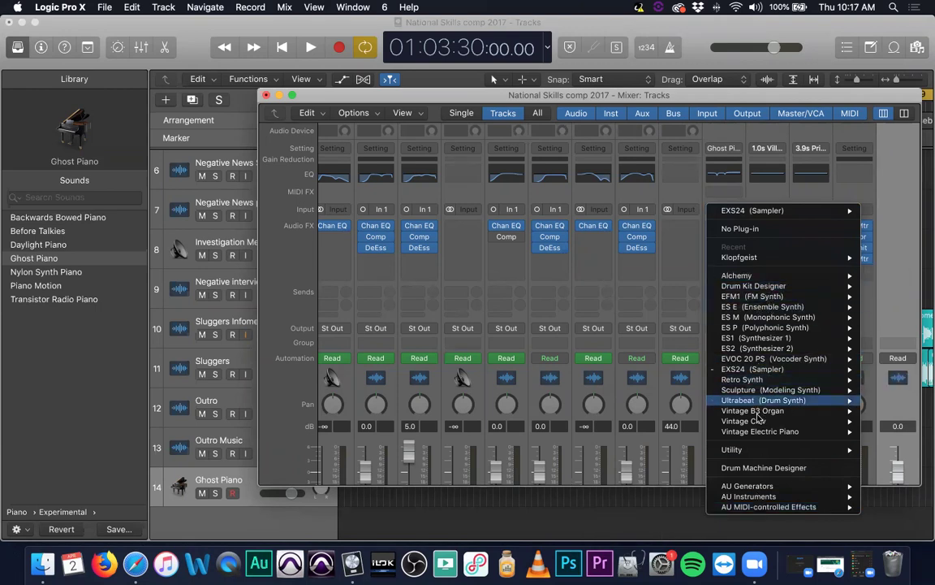
mouse_move(767, 370)
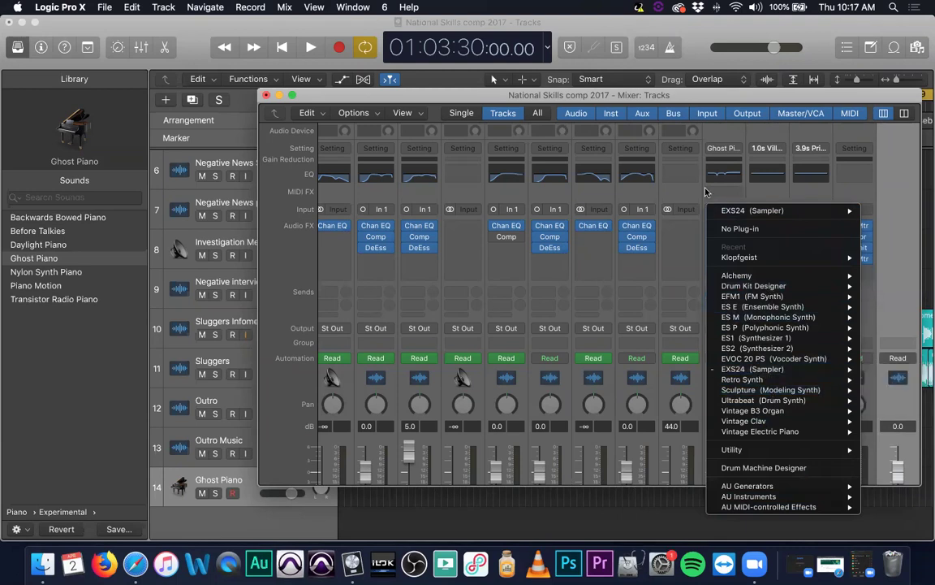
click(887, 379)
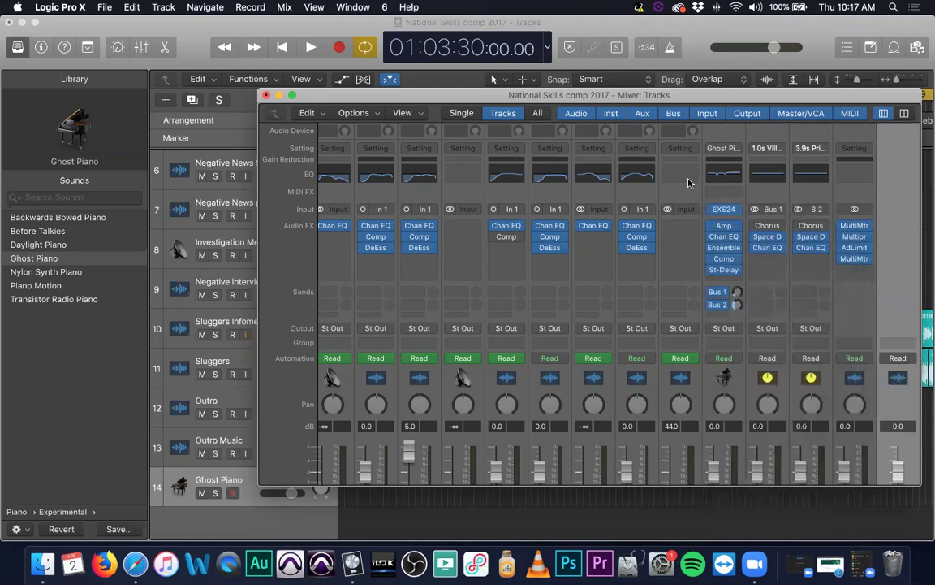
Step: Inspect the Amp Designer, Channel EQ and Ensemble settings on the Ghost Piano channel strip, closing each plug-in window after viewing
click(725, 228)
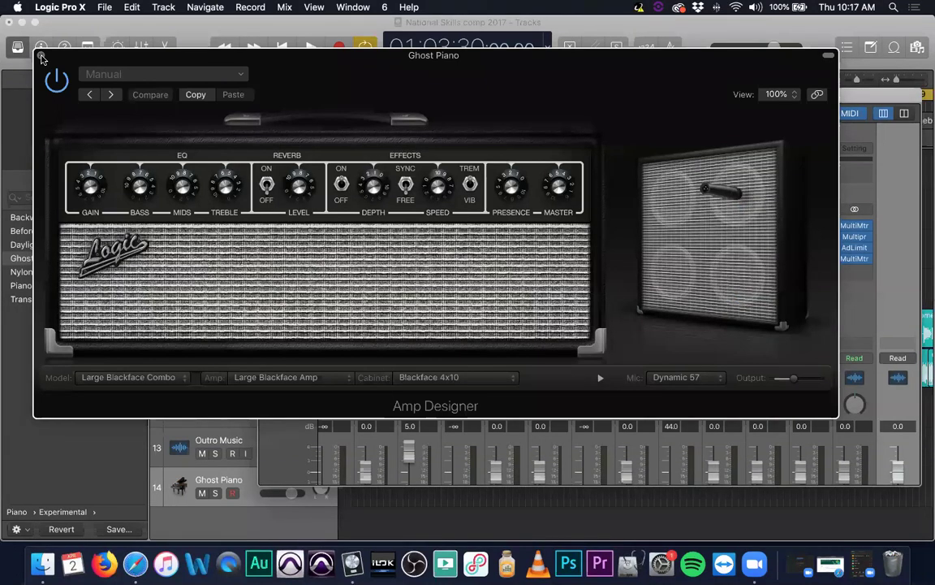
click(40, 55)
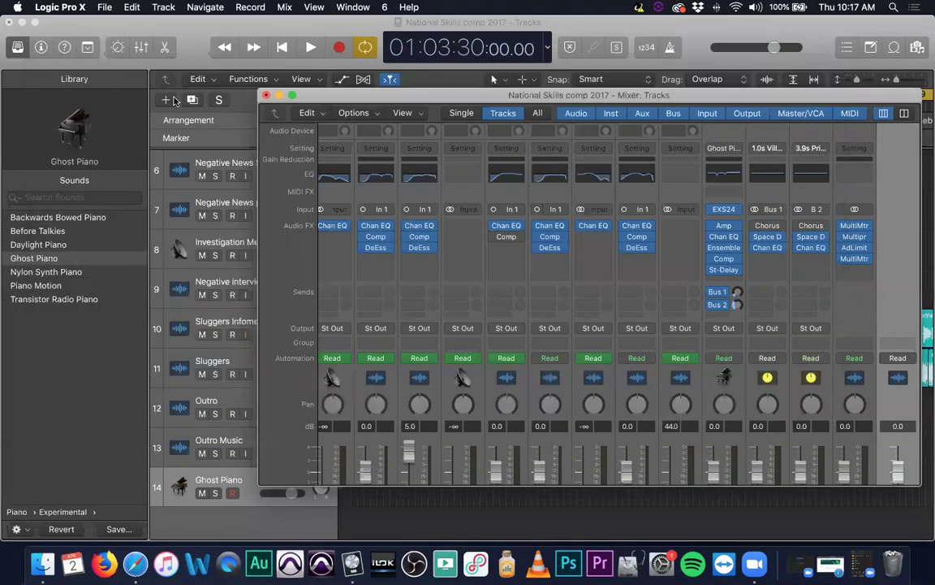
click(726, 238)
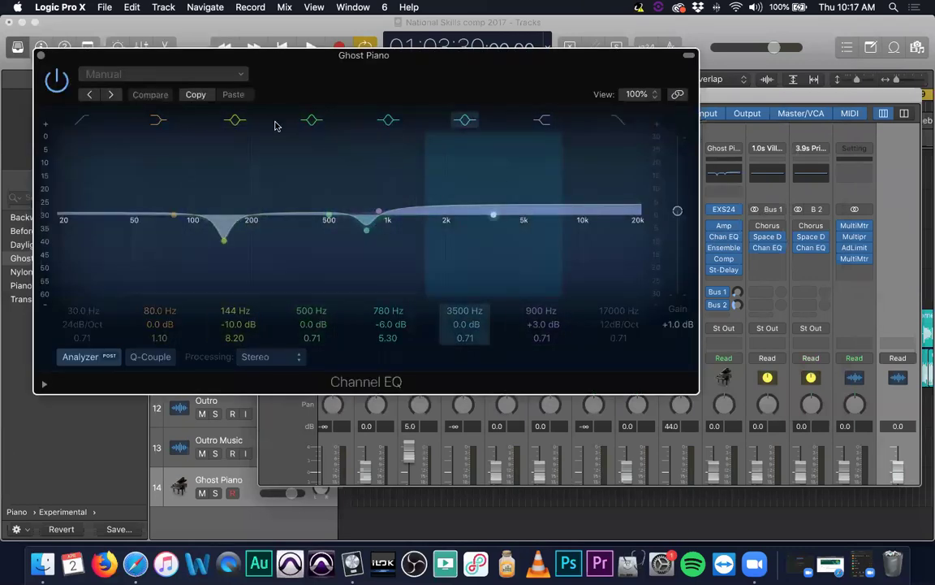
click(724, 236)
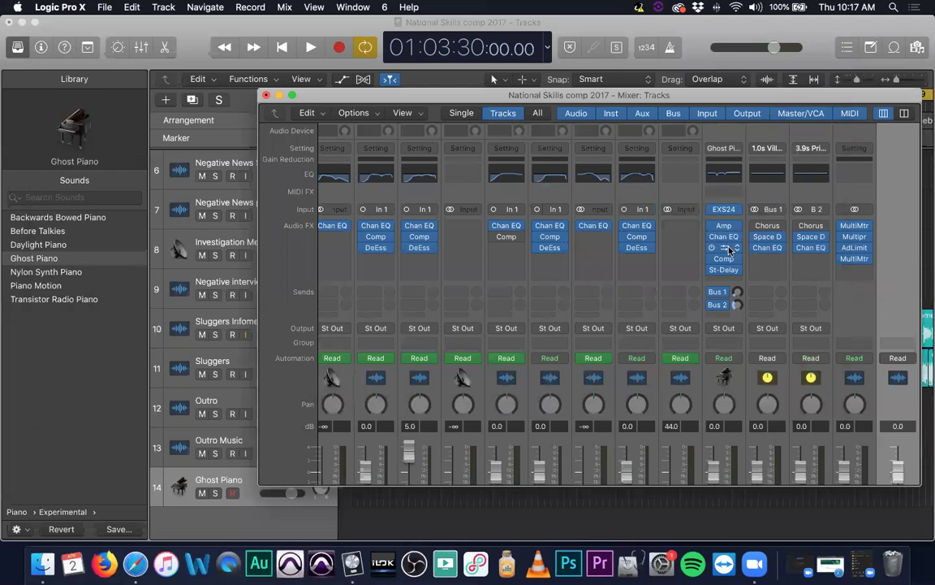
click(725, 249)
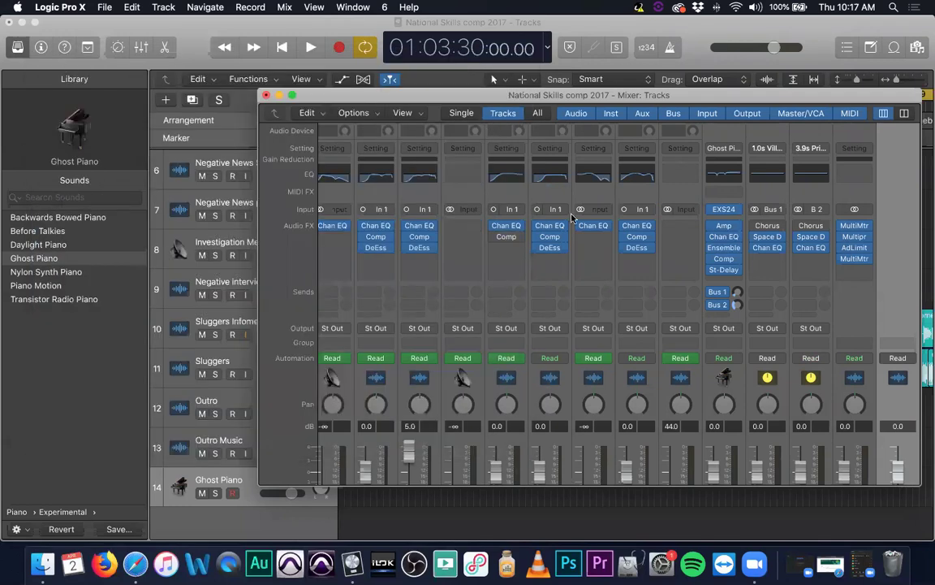
click(39, 55)
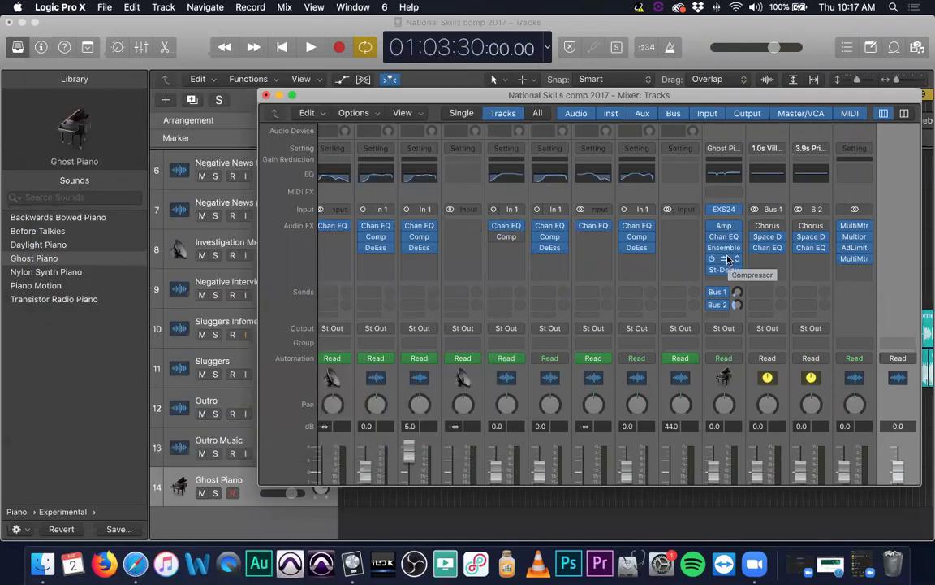
Step: Inspect the Compressor and Stereo Delay settings on the Ghost Piano channel strip and close both plug-in windows
click(729, 259)
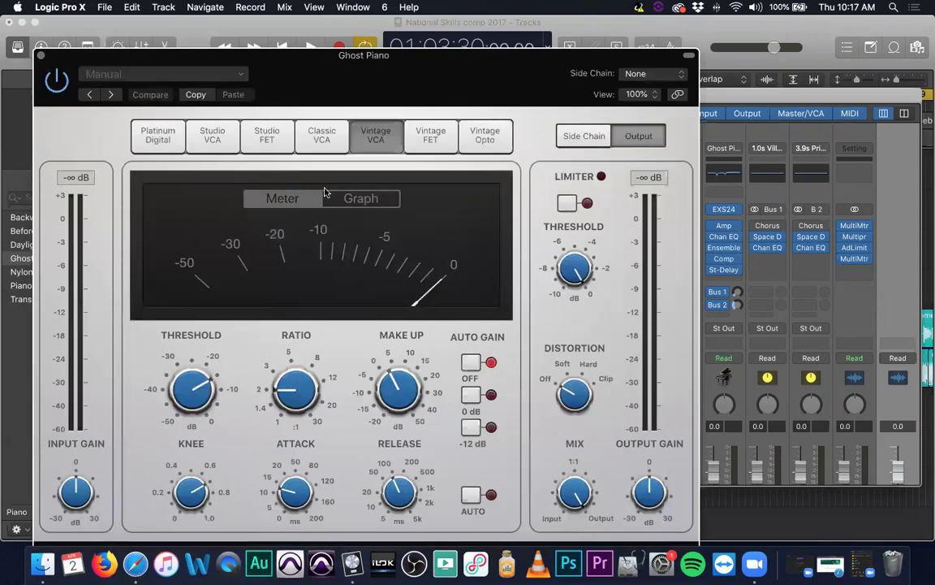
click(41, 55)
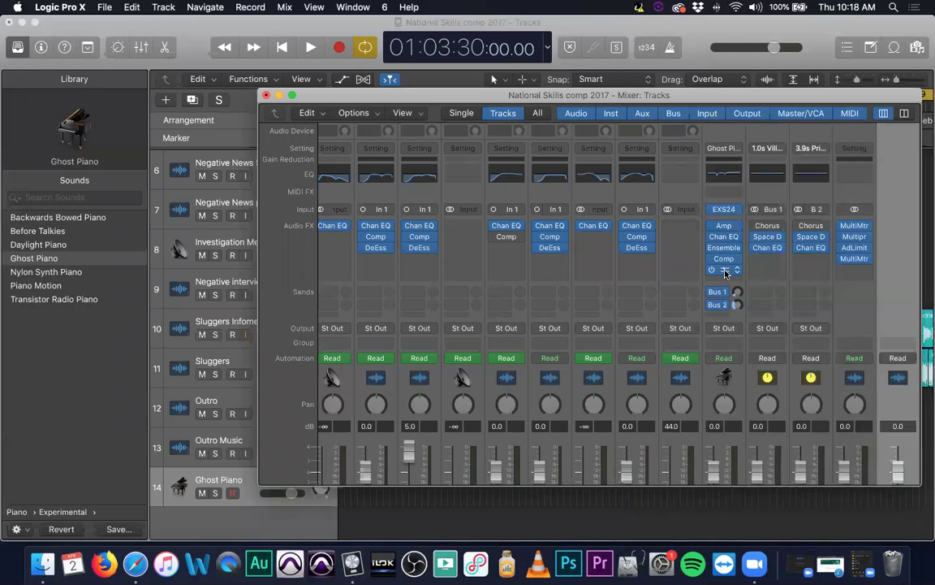
click(726, 274)
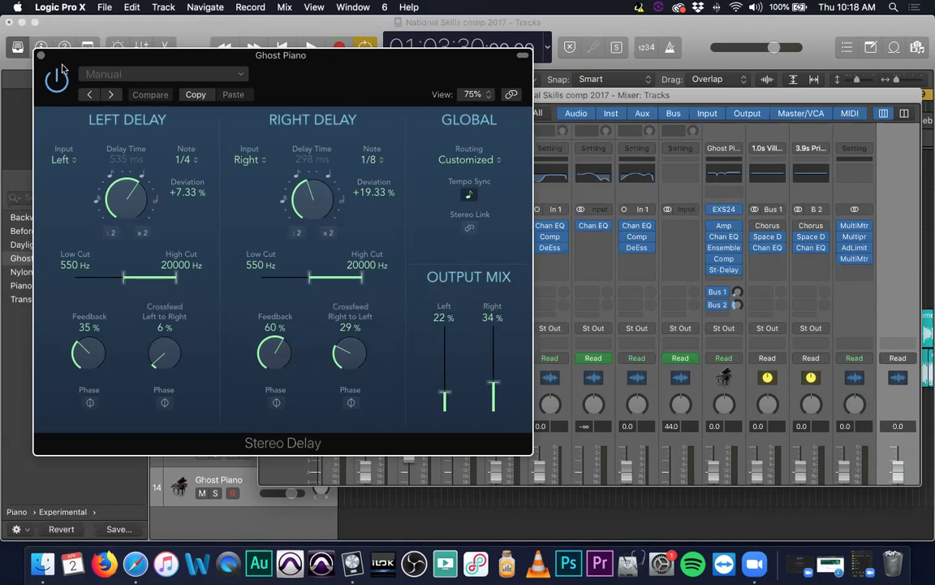
key(XF86AudioRaiseVolume)
click(40, 56)
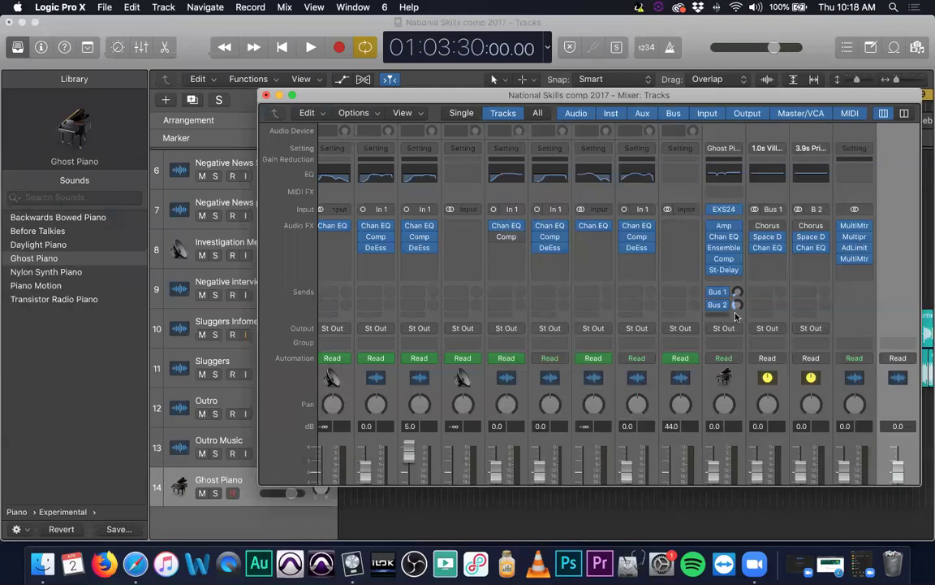
Step: Trace Ghost Piano's Bus 1 send to the Small Room aux channel and inspect its Space Designer reverb and Channel EQ
mouse_move(716, 294)
scroll(719, 375, down, 5)
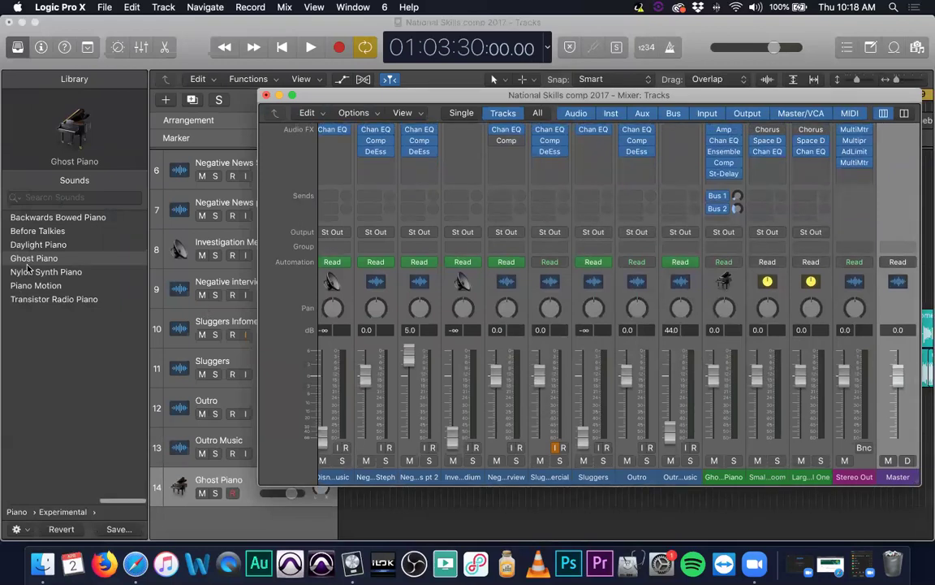
scroll(810, 284, up, 1)
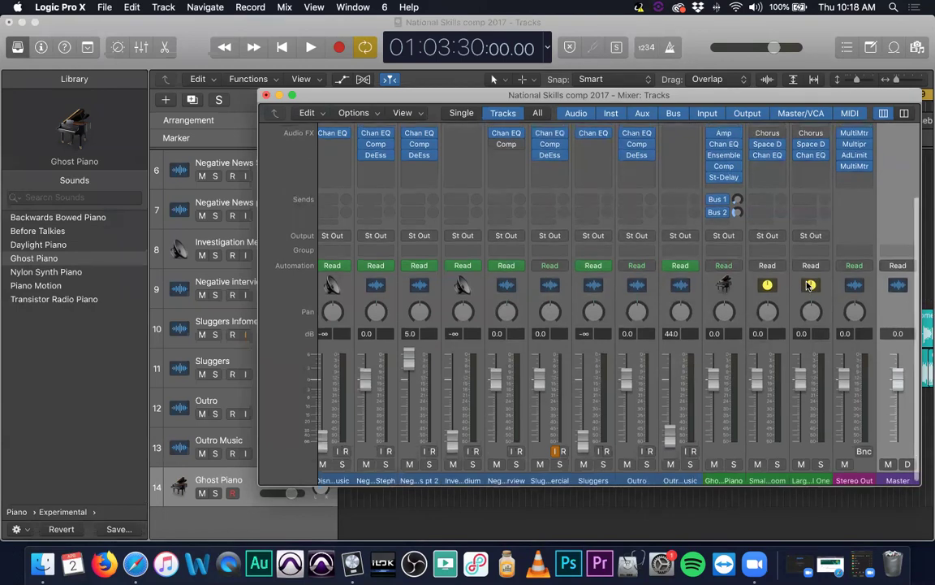
scroll(810, 284, up, 5)
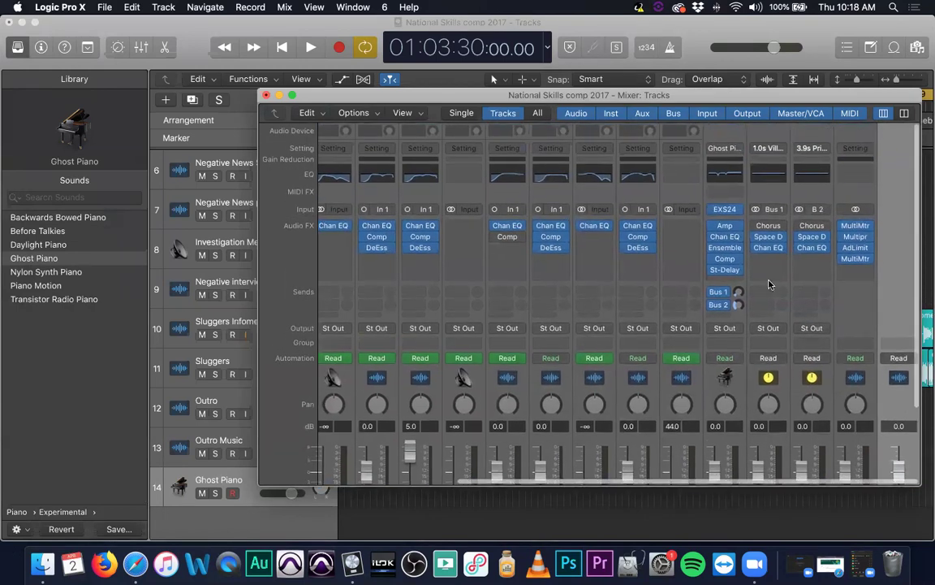
mouse_move(770, 230)
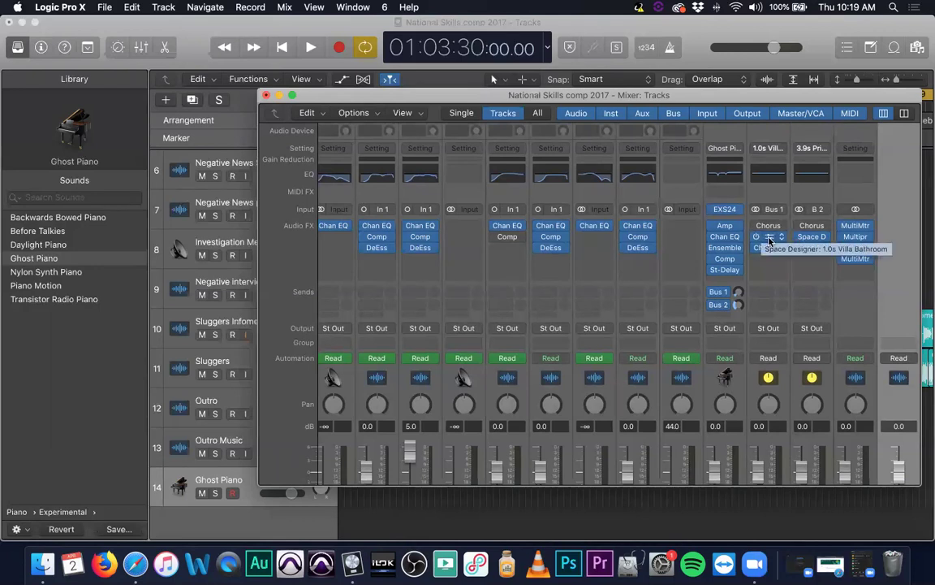
click(769, 237)
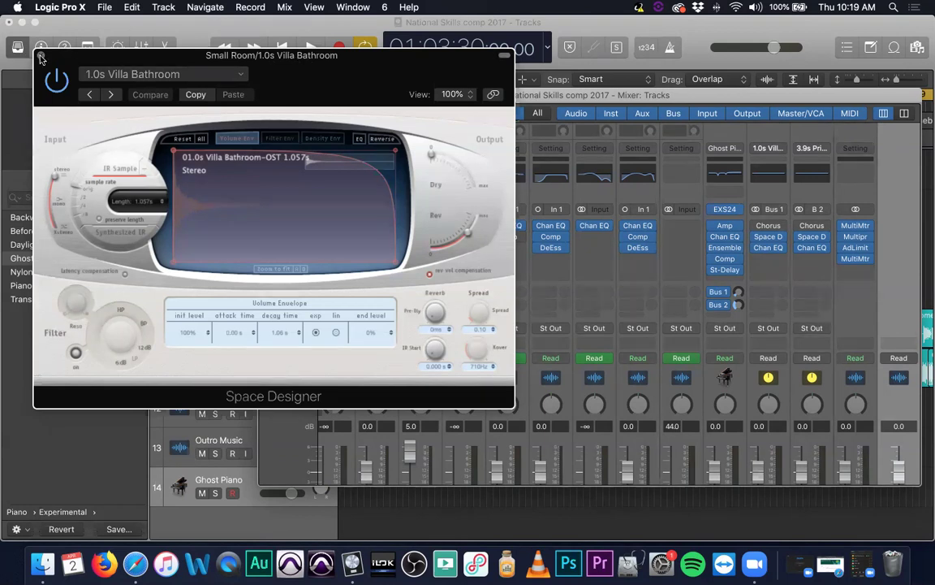
click(40, 56)
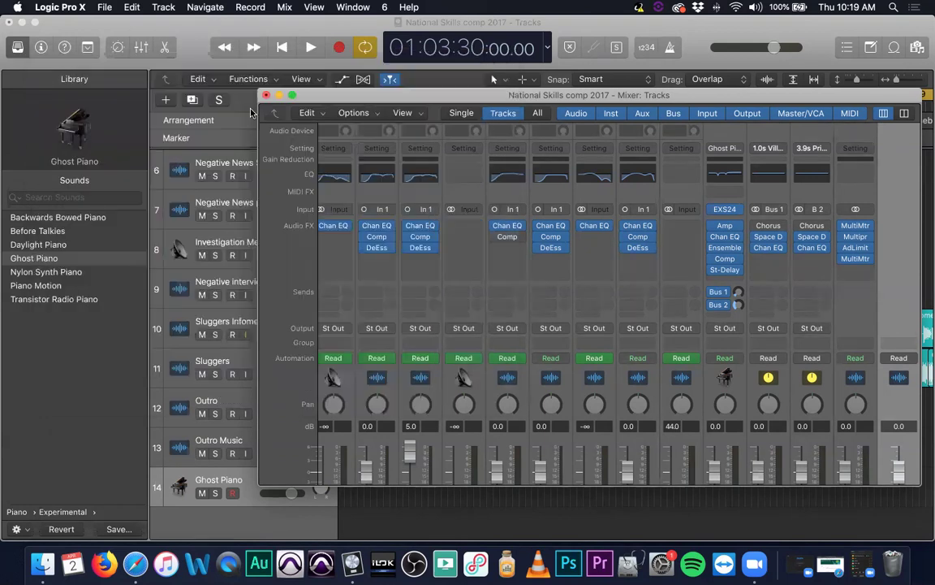
click(770, 248)
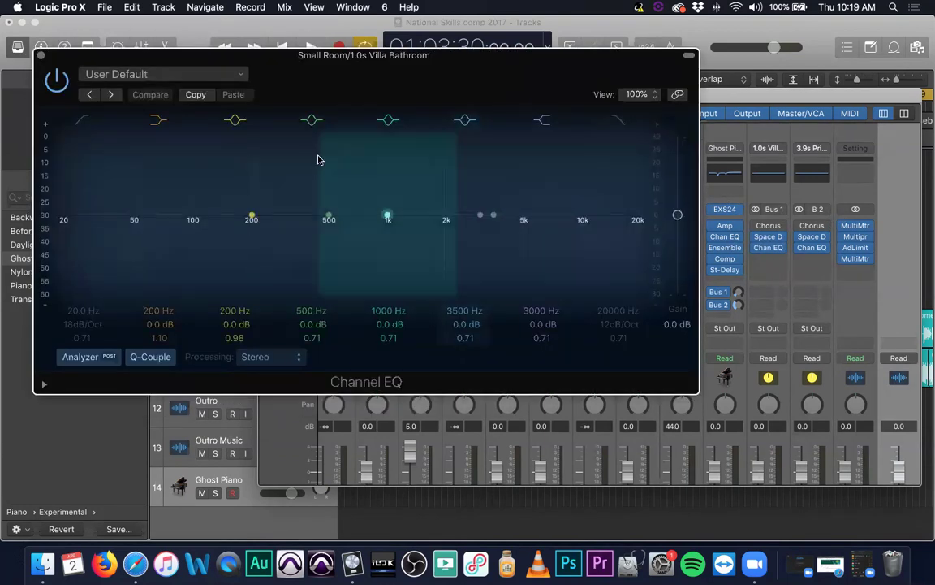
click(41, 55)
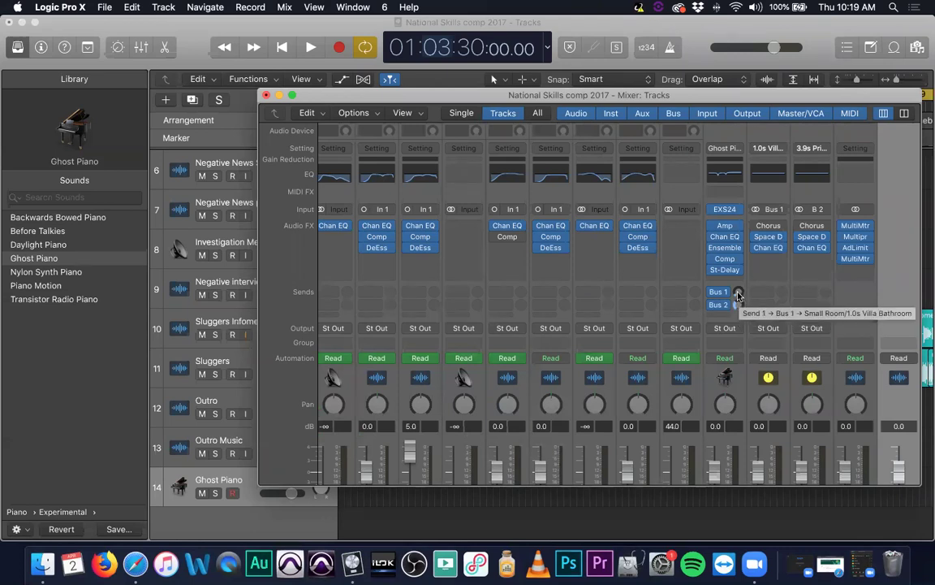
Step: Inspect the Space Designer reverb and Channel EQ on the Large Hall aux channel fed by Bus 2
click(813, 238)
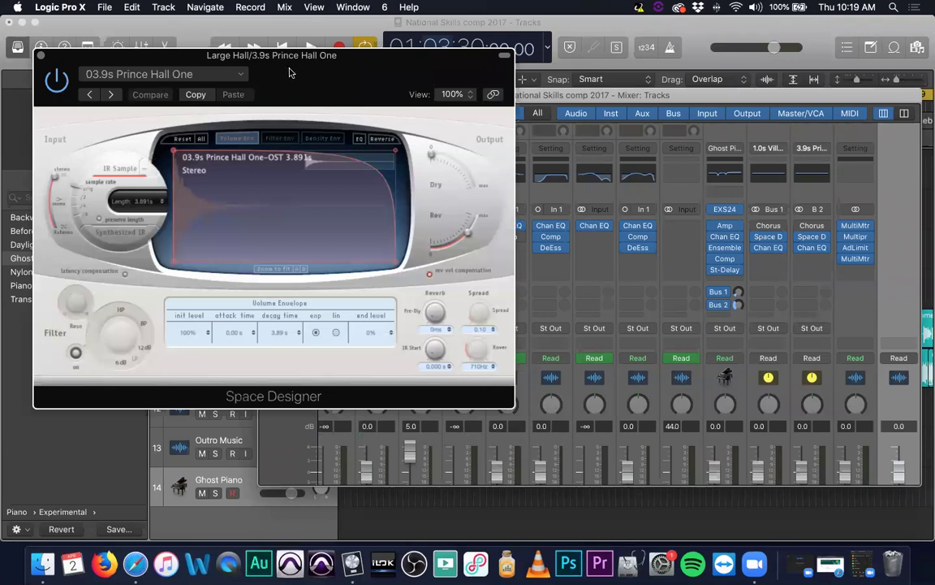
click(43, 57)
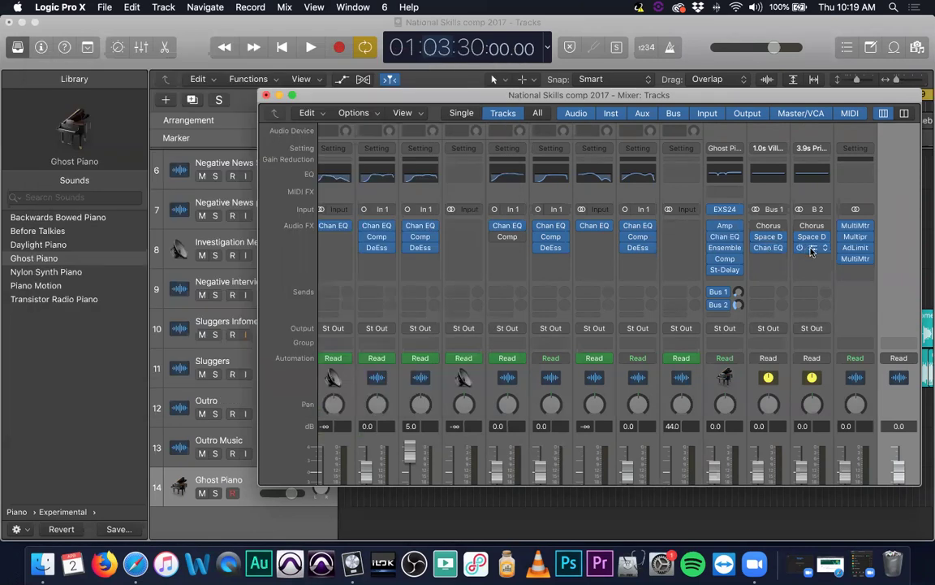
click(725, 235)
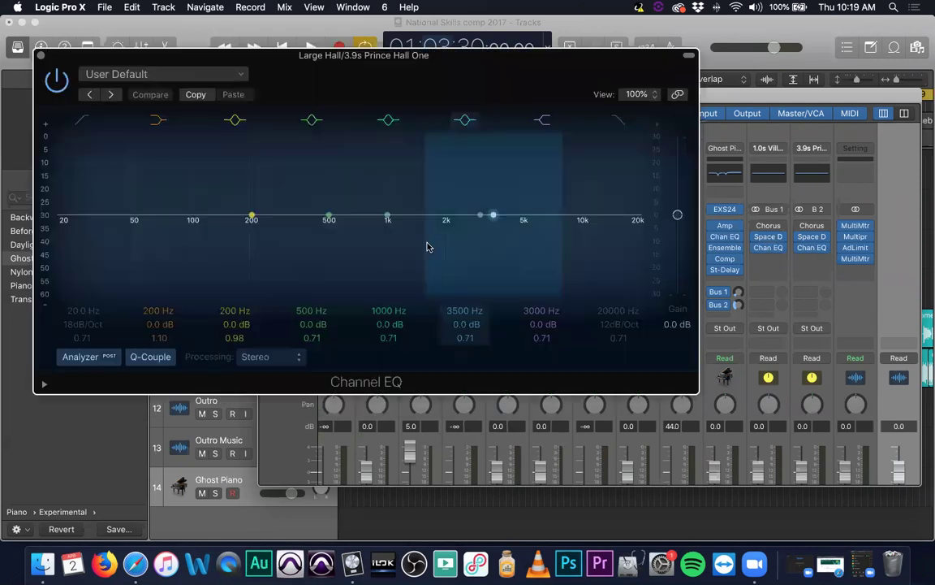
click(41, 56)
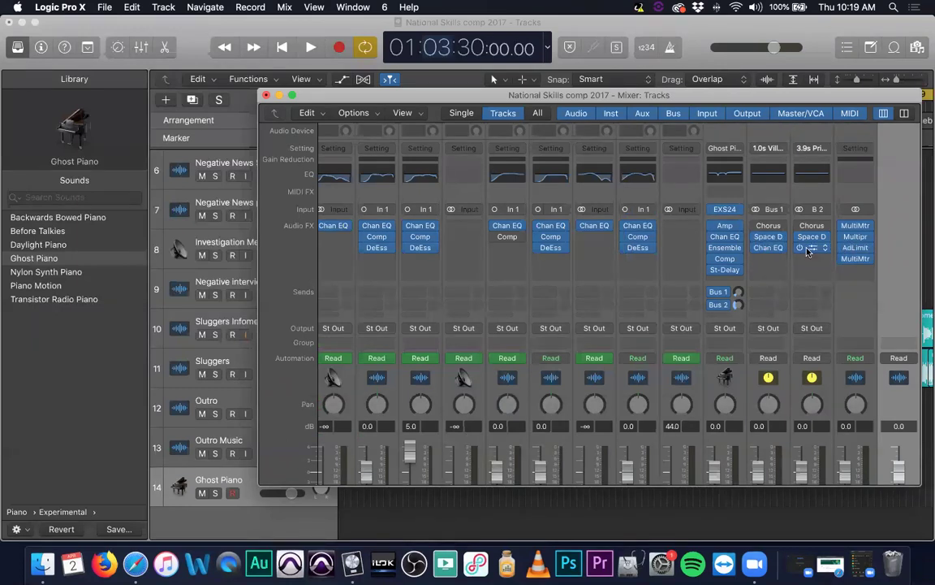
Step: Check the mixer's channel faders, close the mixer and turn on the metronome
scroll(756, 365, down, 3)
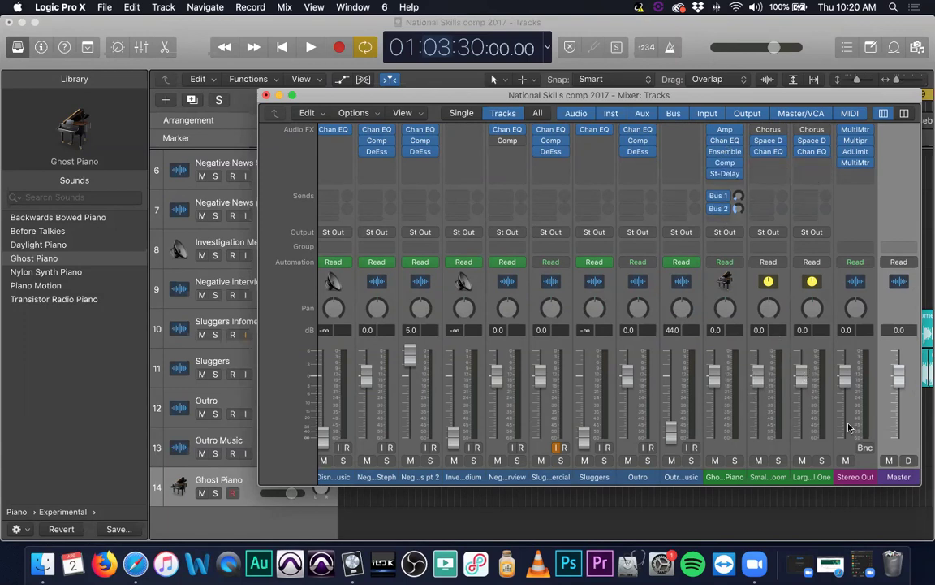
key(x)
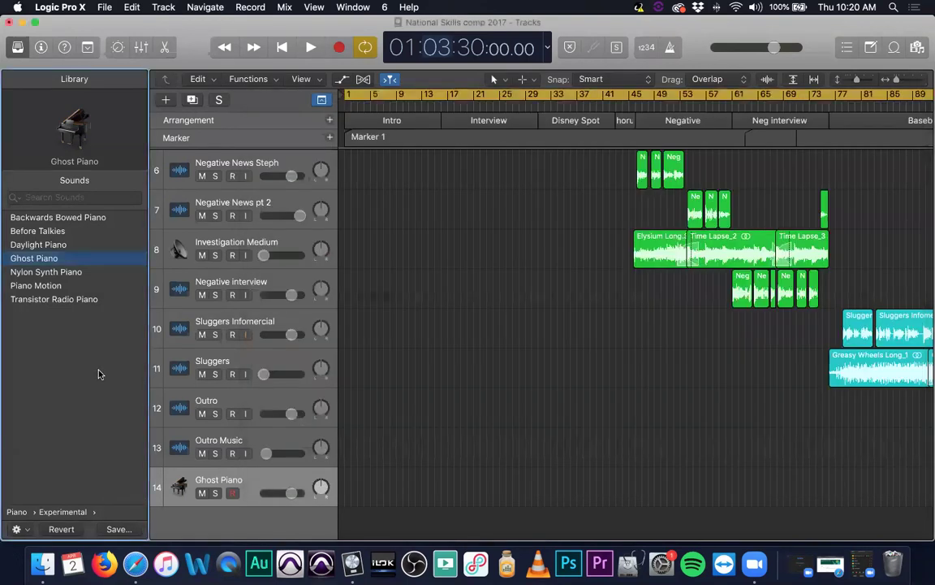
key(k)
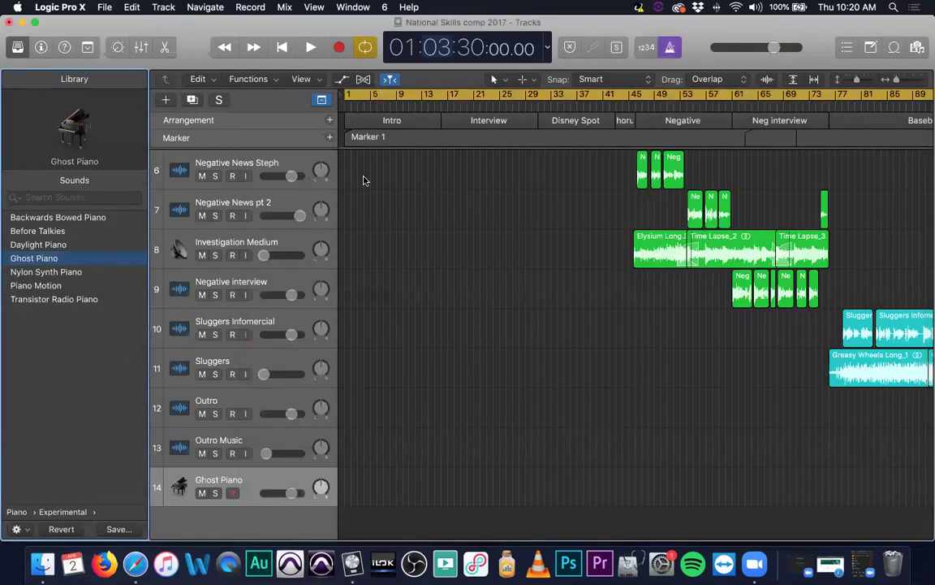
Step: Open Musical Typing for the Ghost Piano track, play several sustained notes and raise the system volume
key(super+k)
drag(501, 343, 603, 199)
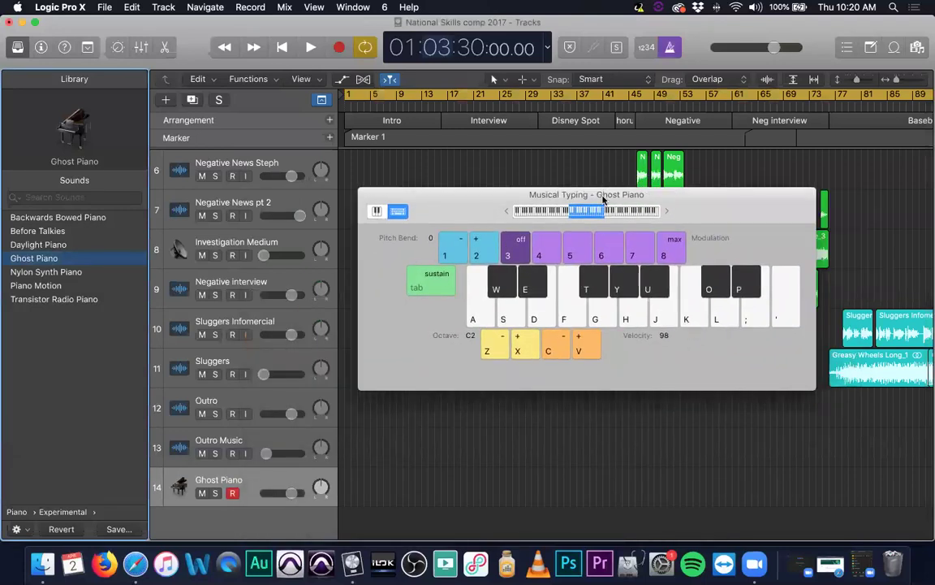
key(a)
key(s)
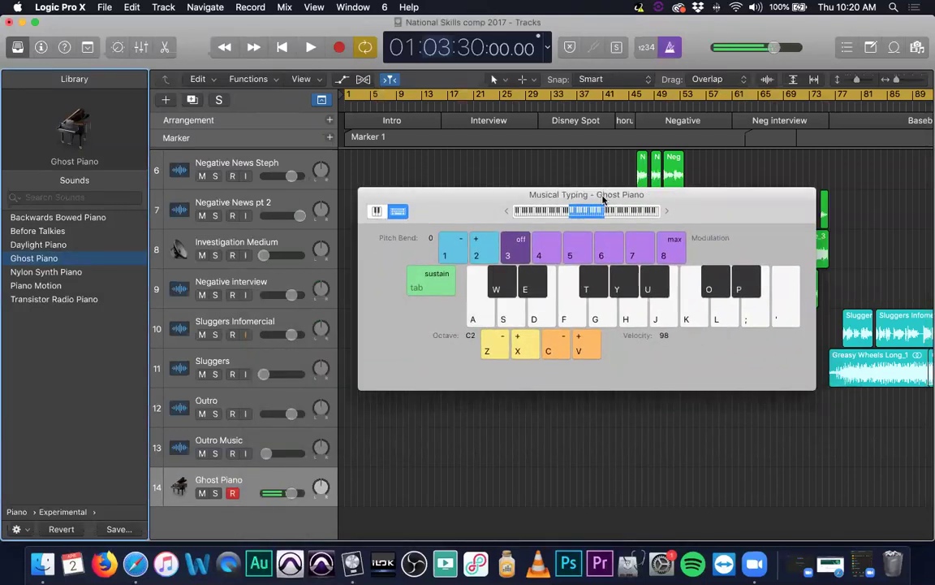
key(XF86AudioRaiseVolume)
key(a)
key(XF86AudioRaiseVolume)
key(a)
key(s)
key(Tab)
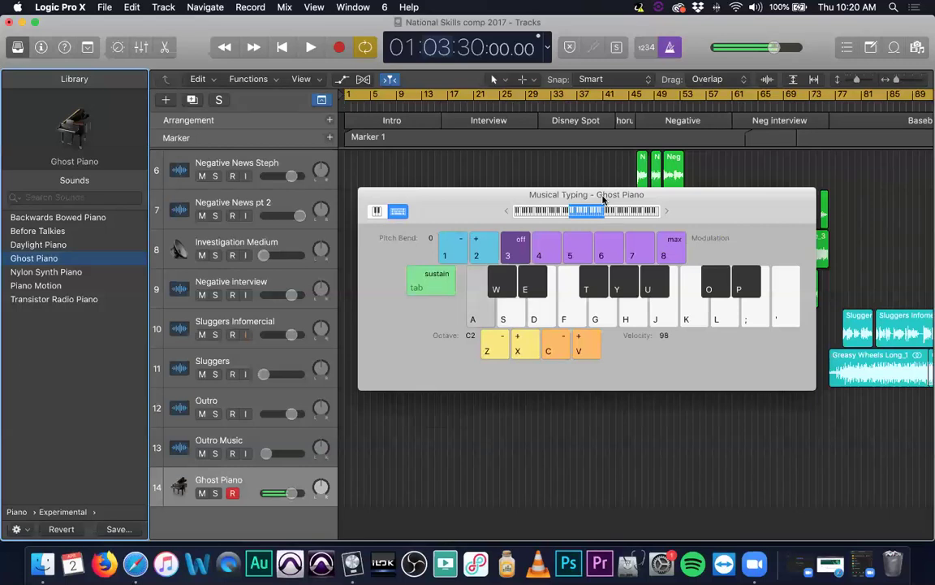
key(1)
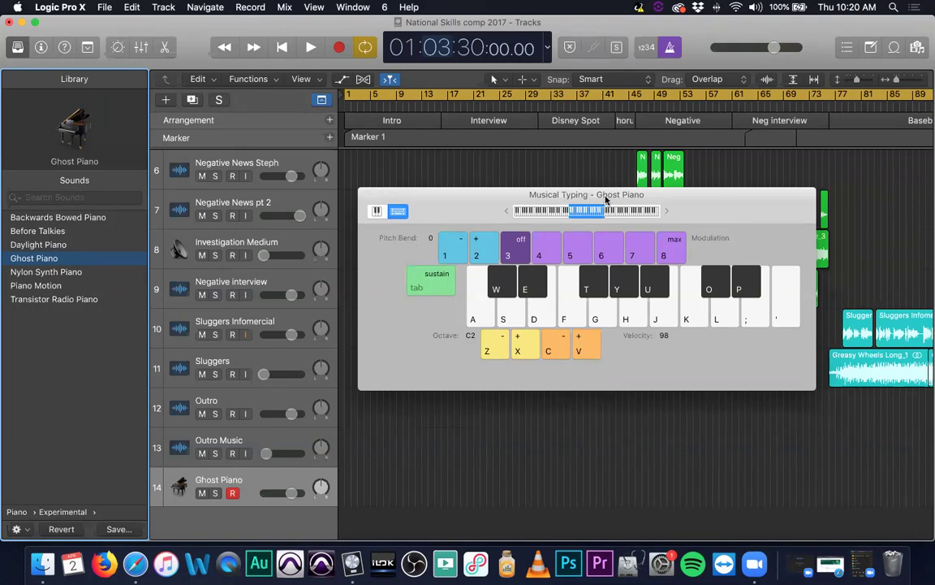
Step: Show the mixer, play notes in Musical Typing to check the Ghost Piano and reverb aux meters, and close Musical Typing
key(super+2)
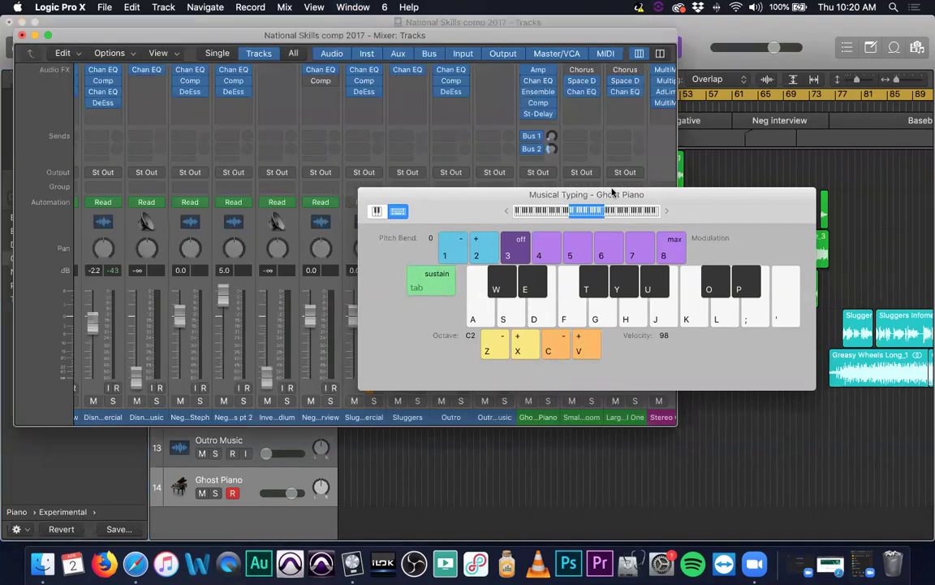
drag(647, 195, 285, 204)
drag(335, 233, 334, 234)
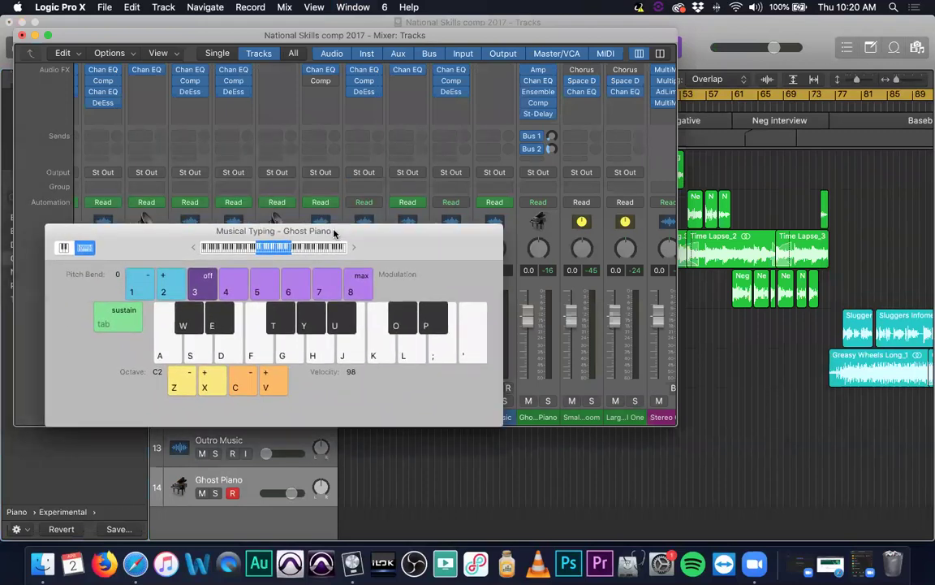
key(a)
key(s)
key(w)
key(w)
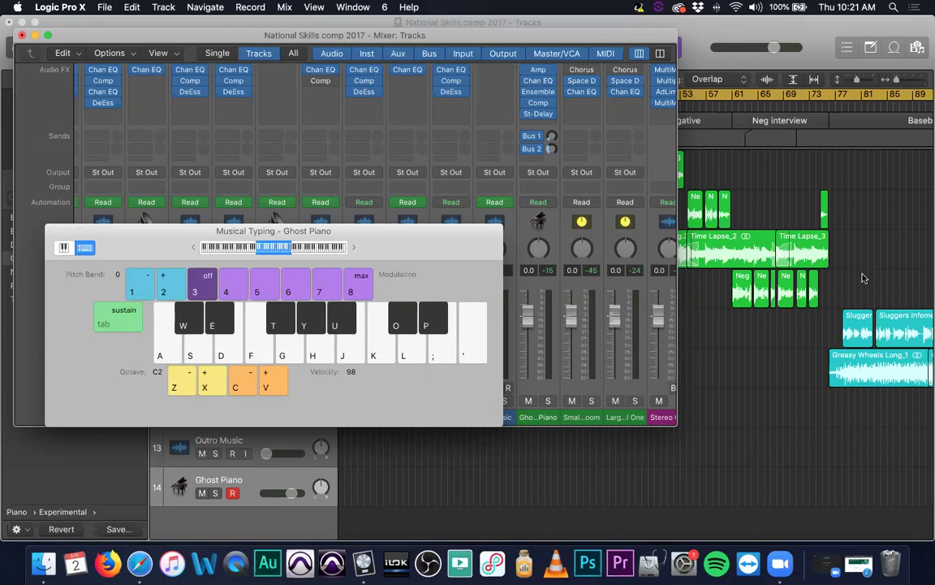
drag(130, 226, 230, 228)
key(super+k)
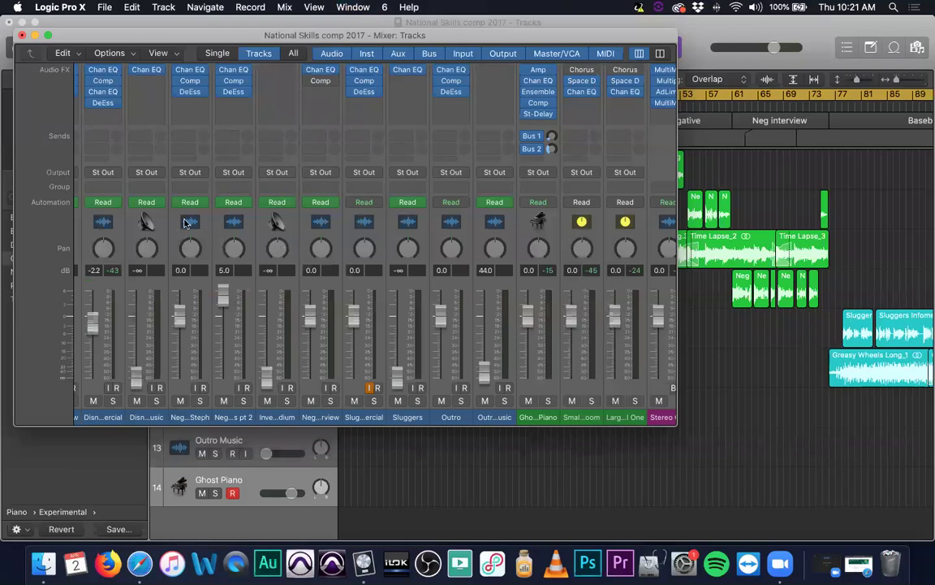
Step: Reposition the mixer window so that the Library is uncovered
drag(235, 39, 353, 77)
click(887, 94)
click(888, 155)
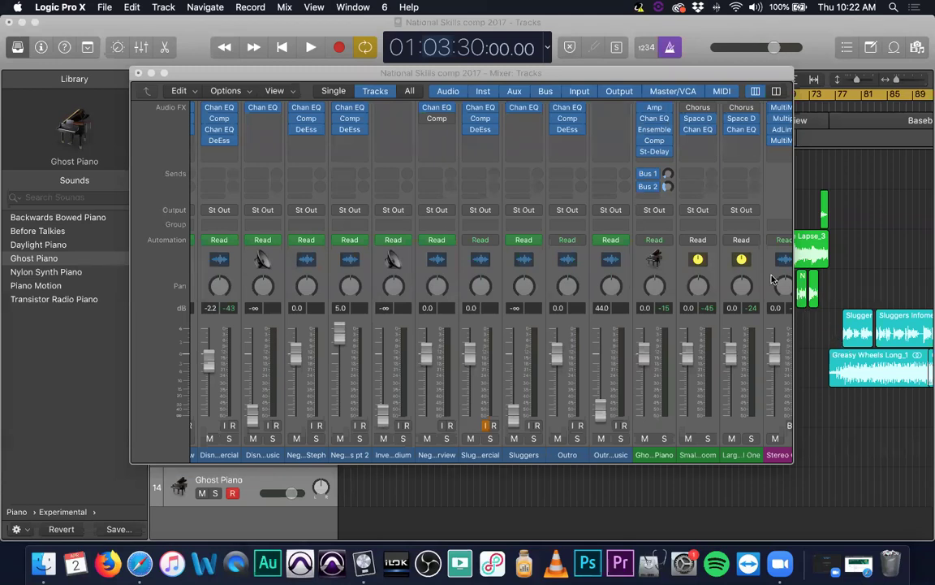
click(415, 74)
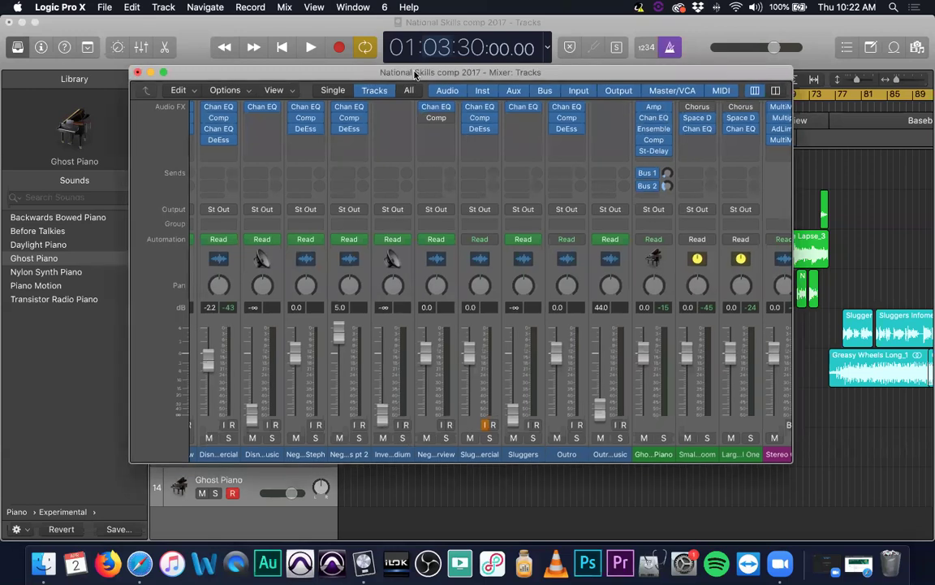
drag(415, 74, 566, 82)
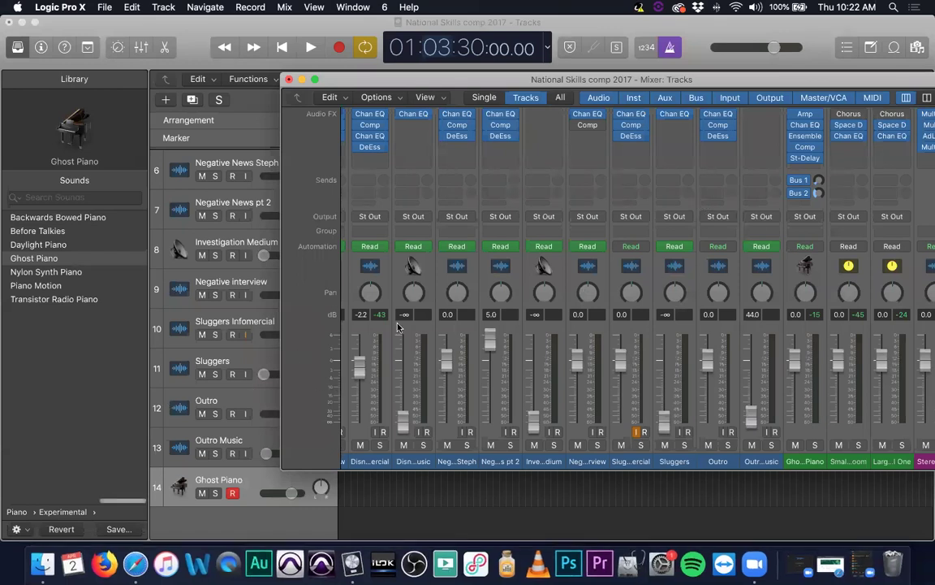
drag(694, 79, 585, 99)
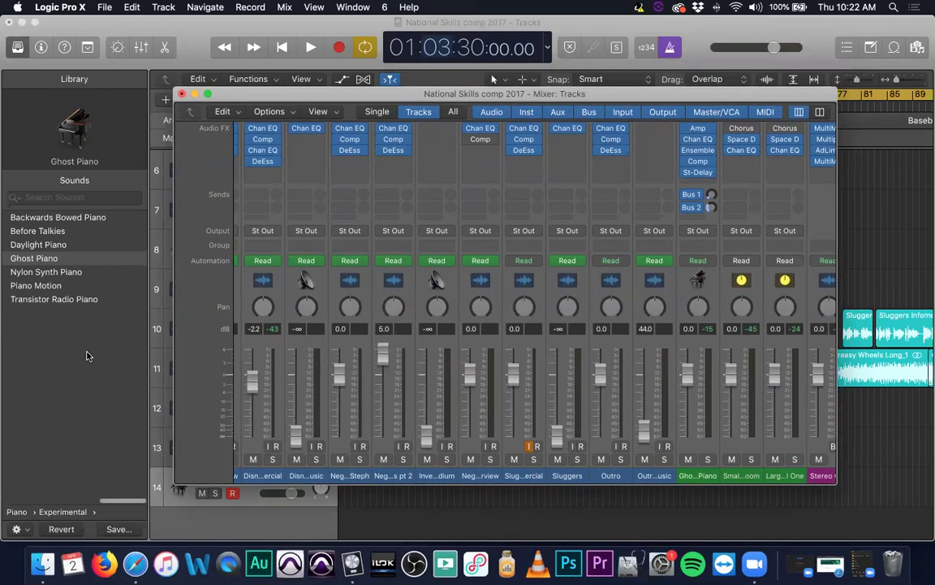
Step: Replace the Ghost Piano patch on track 14 with Steinway Grand Piano from the Library's Piano category
scroll(88, 356, left, 5)
scroll(87, 356, left, 5)
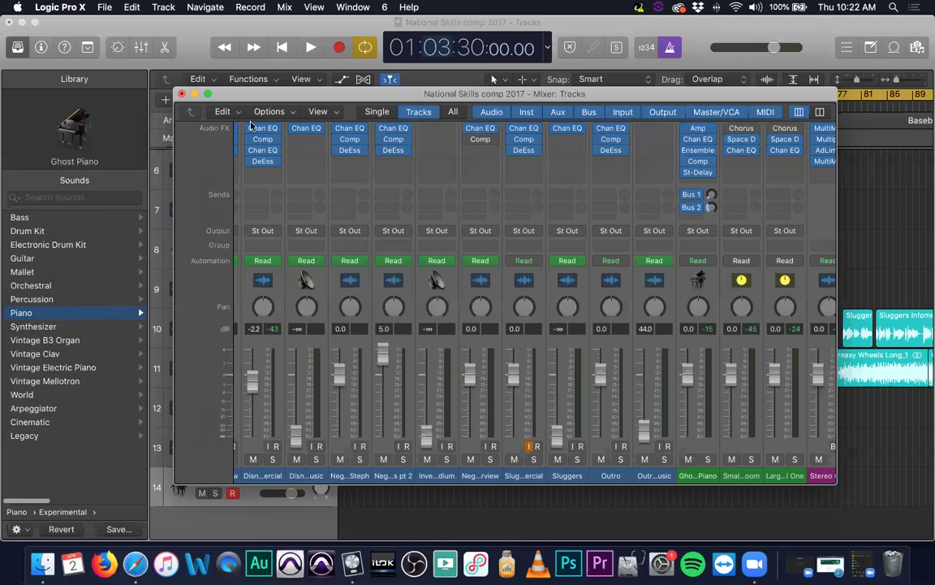
drag(252, 95, 336, 125)
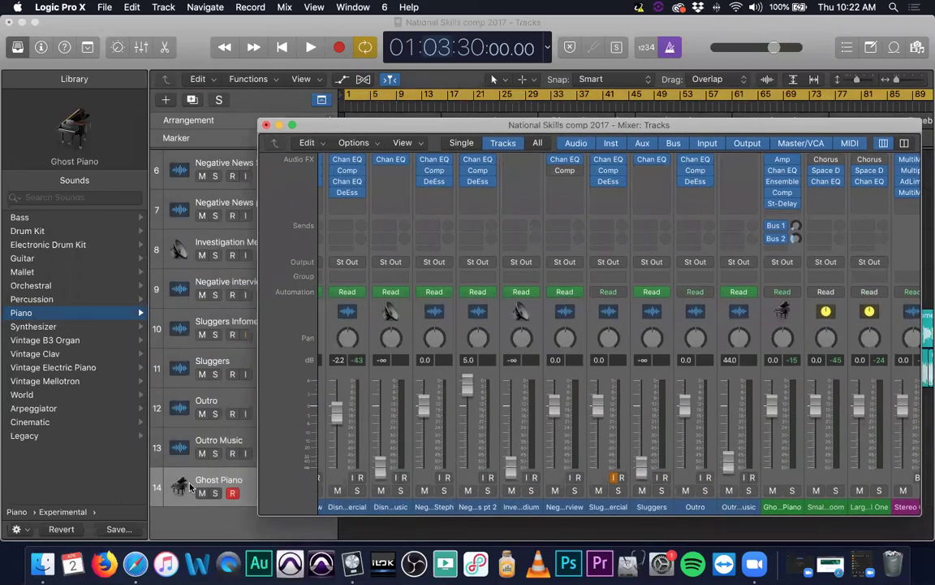
click(249, 479)
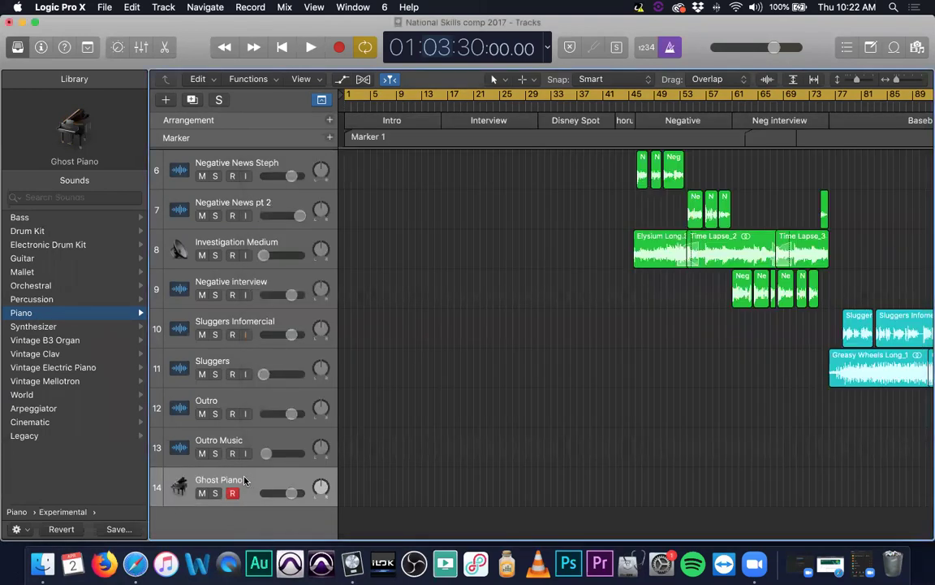
click(99, 312)
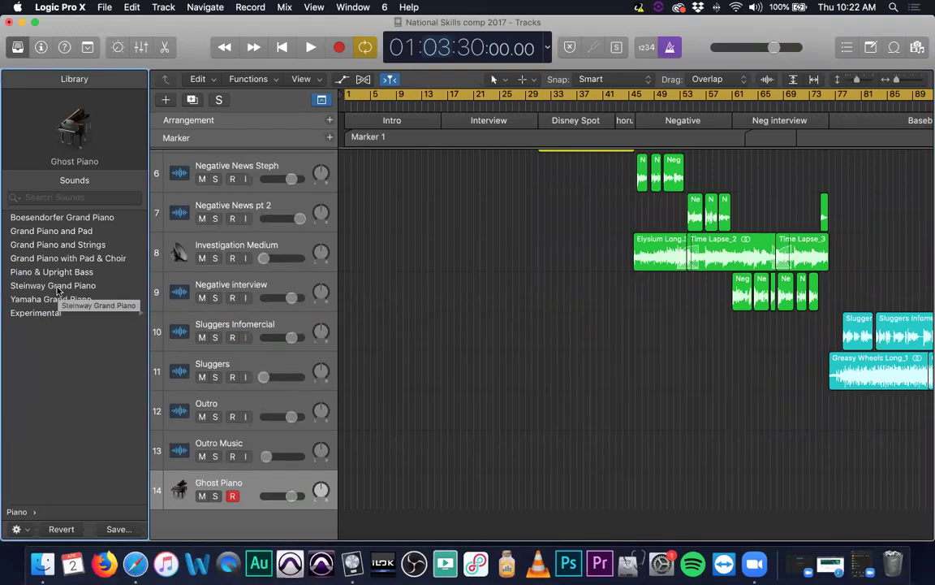
click(56, 286)
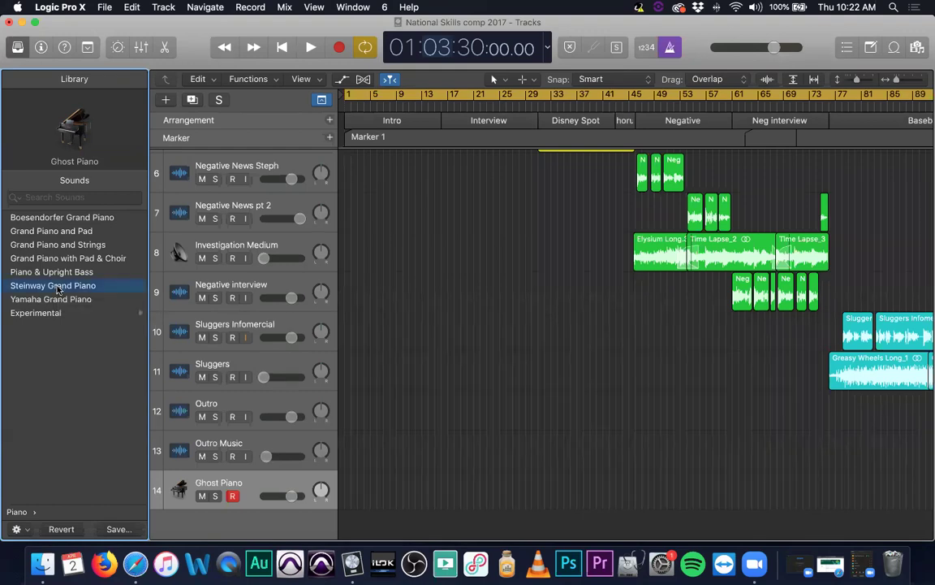
Step: Examine the Steinway Grand Piano channel strip's inserts, bus sends and associated aux channels in the mixer
key(super+2)
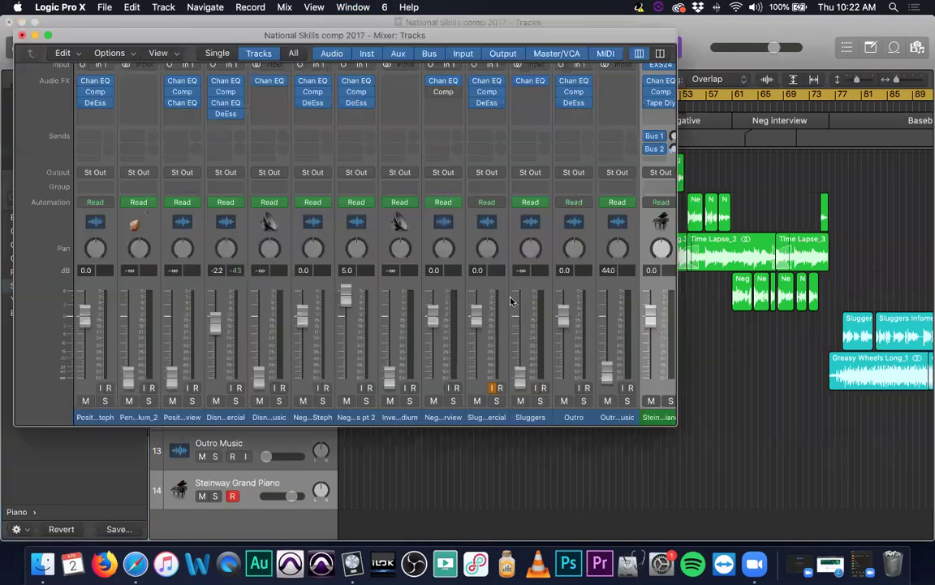
scroll(532, 311, right, 5)
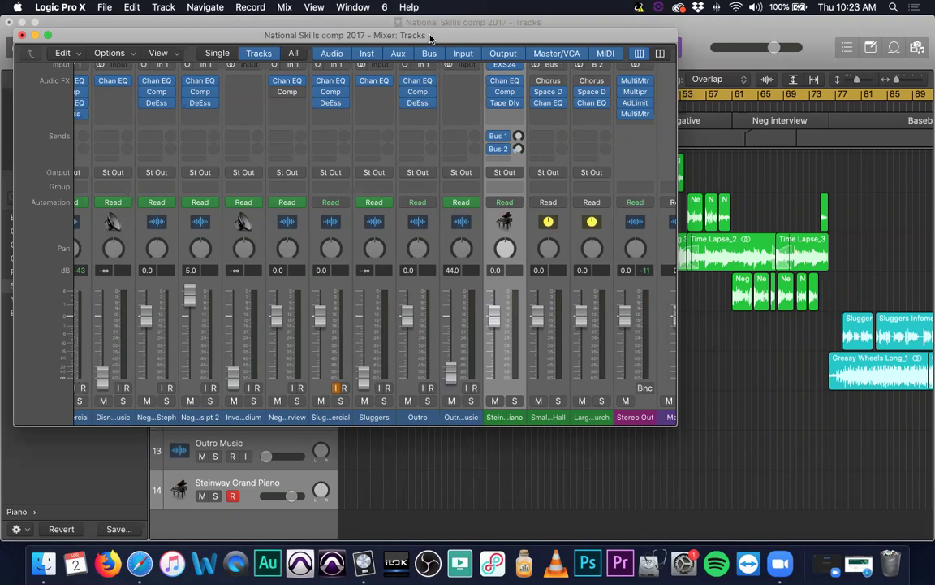
scroll(520, 286, left, 1)
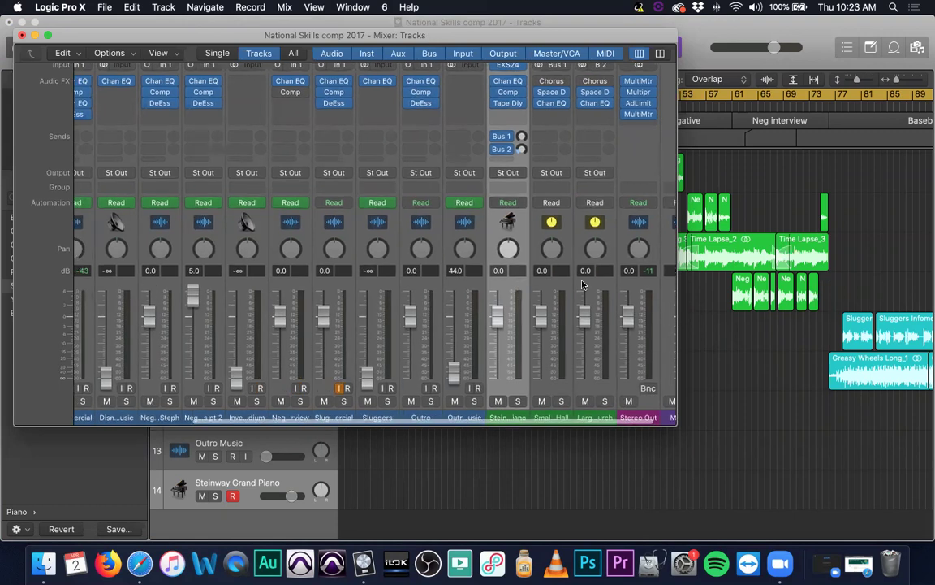
scroll(574, 273, up, 3)
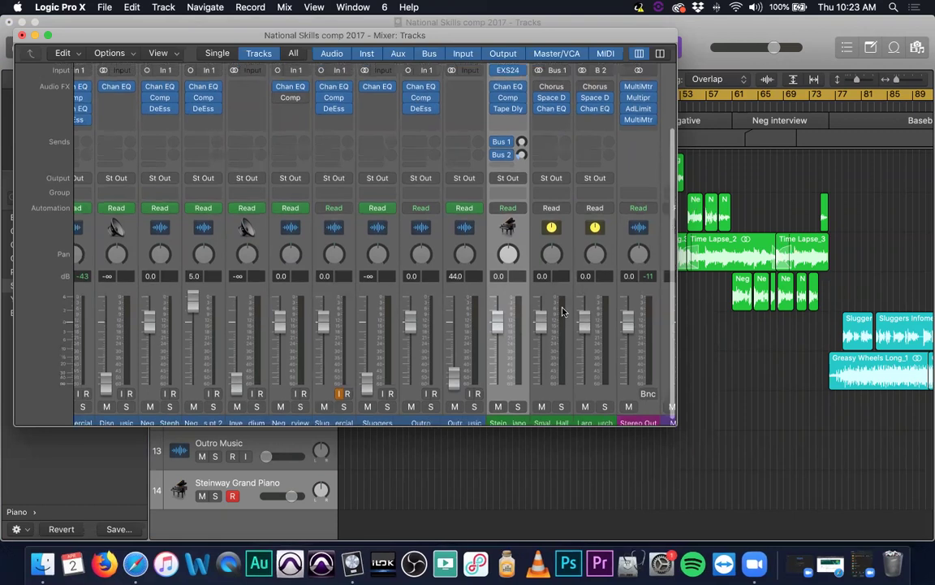
drag(194, 38, 341, 117)
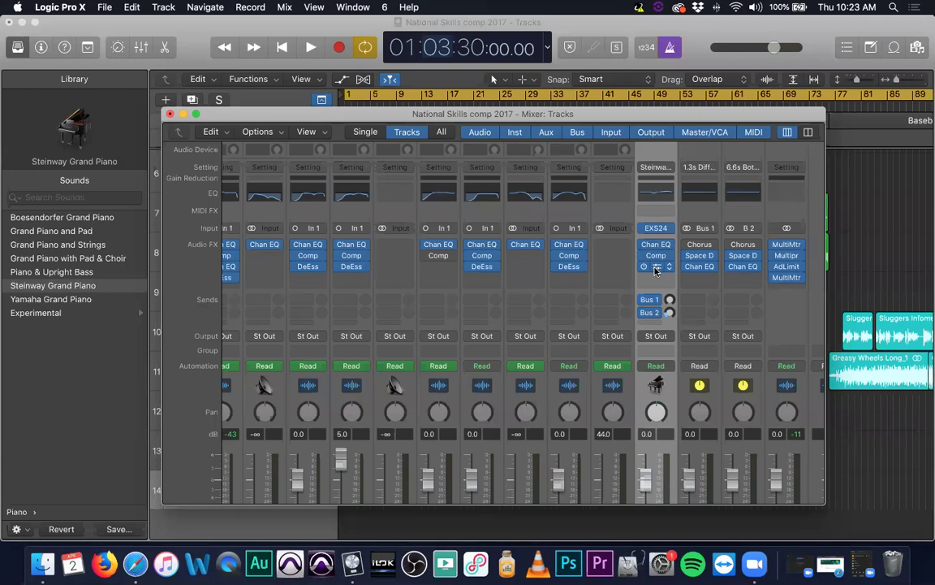
Step: Inspect the Tape Delay settings on the Steinway Grand Piano strip, close the plug-in and check the strip's Bus 2 send
click(657, 268)
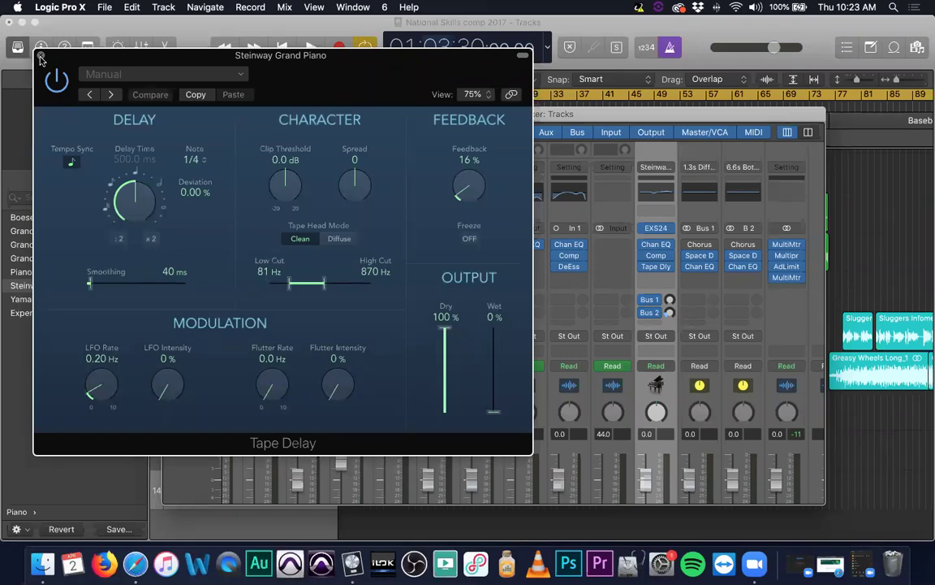
click(40, 56)
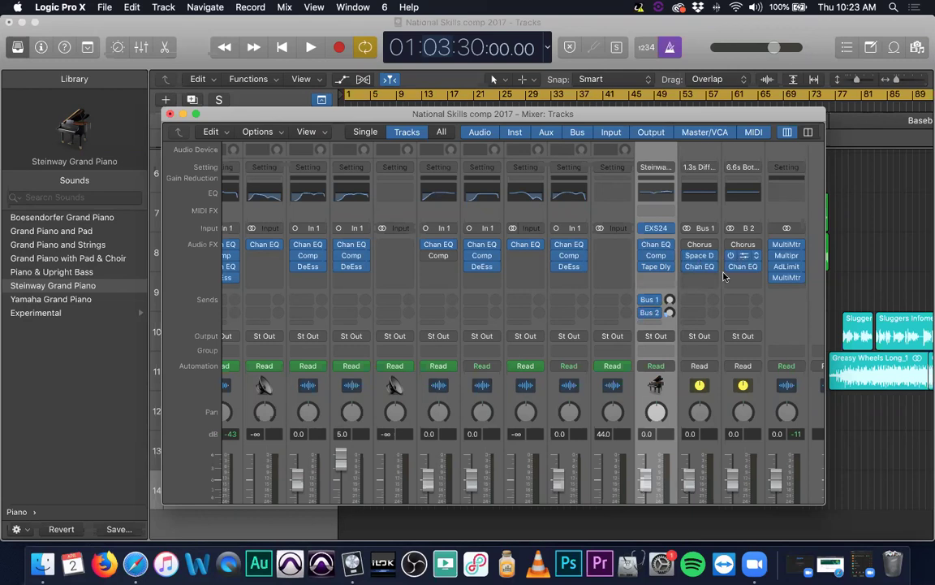
scroll(731, 341, down, 4)
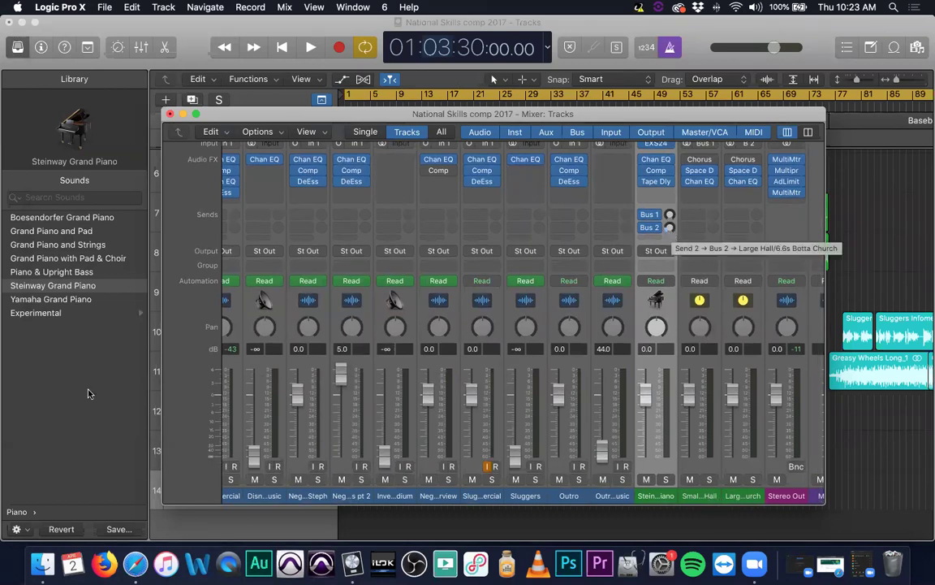
Step: Close the mixer, open Musical Typing for Steinway Grand Piano and play a few notes
key(x)
key(super+k)
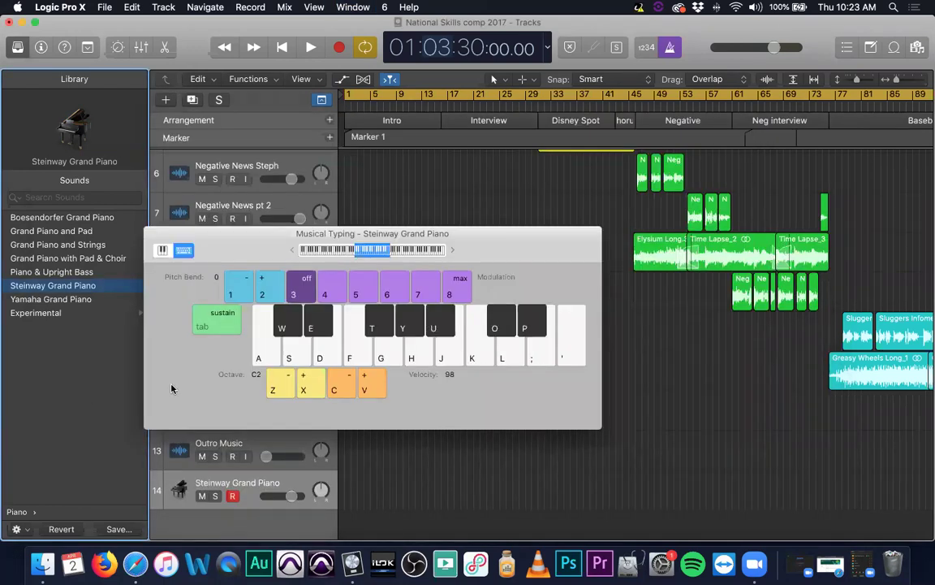
key(a)
key(a)
key(a)
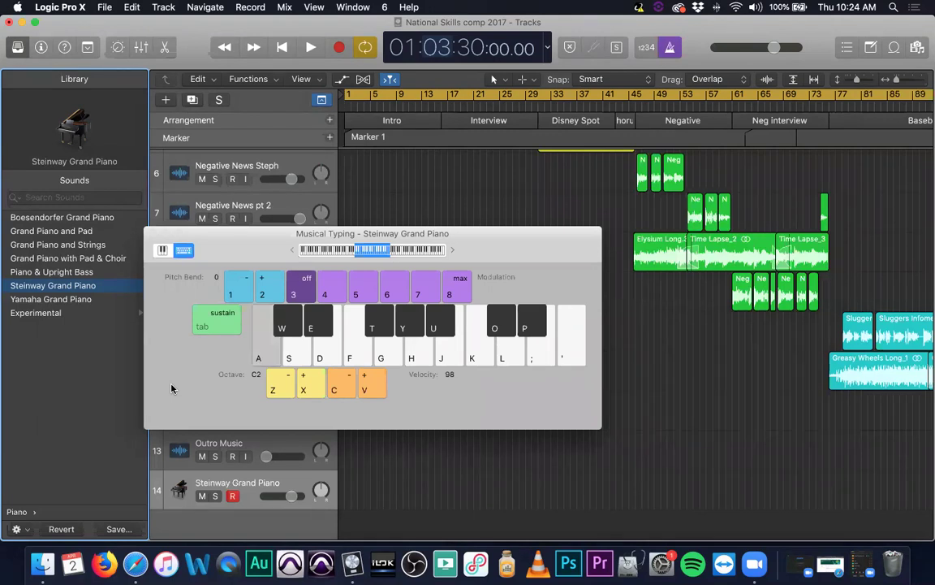
key(d)
key(space)
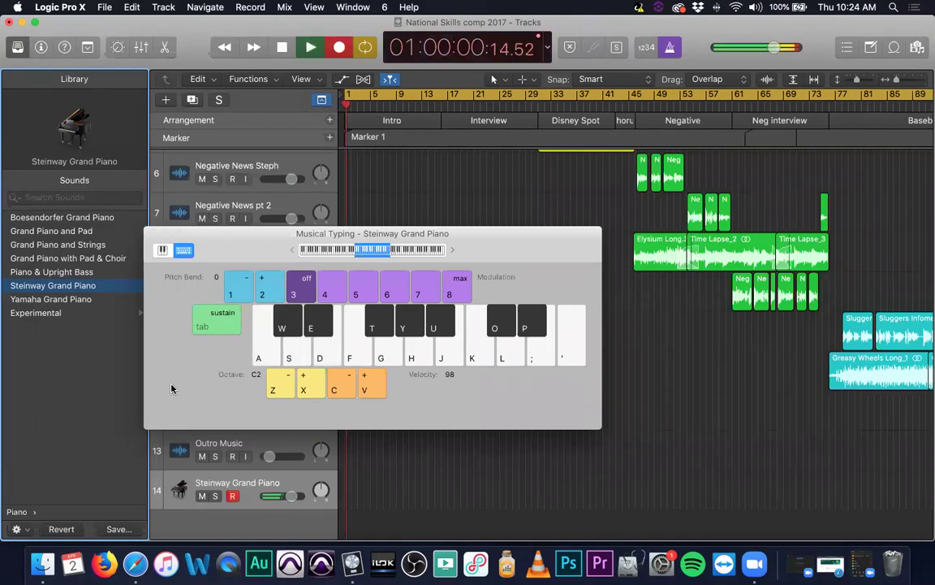
key(space)
key(super+z)
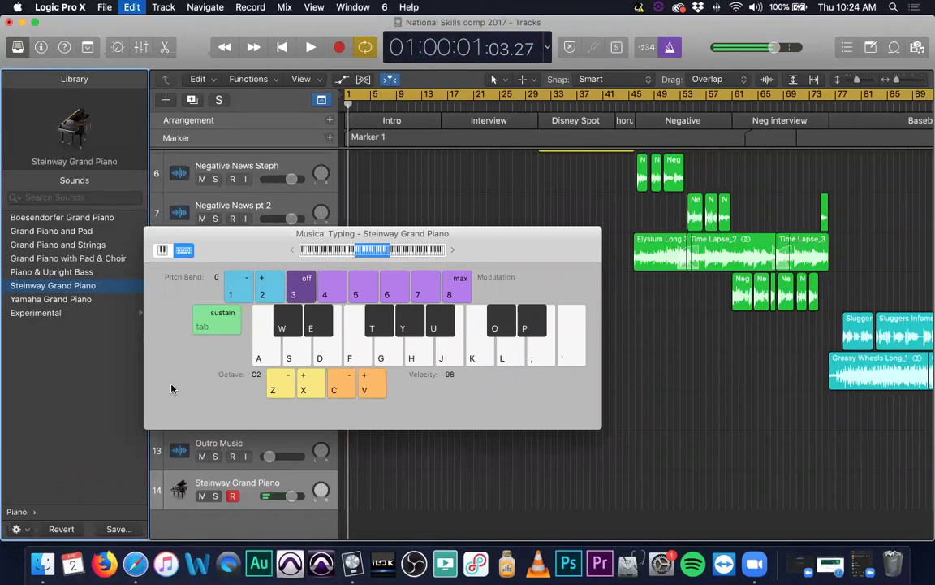
Step: Play several more notes on the Steinway Grand Piano and close Musical Typing
key(e)
key(w)
key(a)
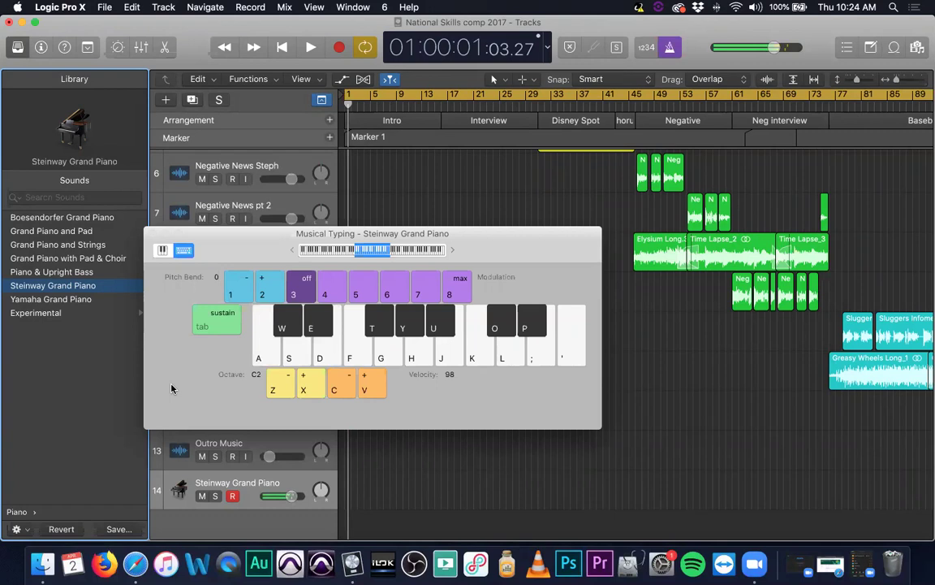
key(d)
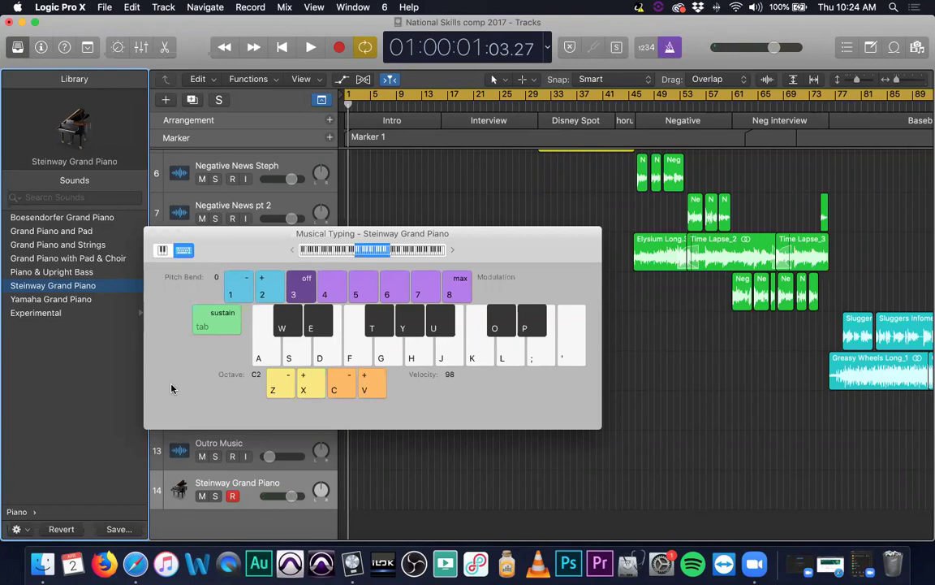
key(super+k)
Step: Reopen the mixer together with Musical Typing and play a note to check the Steinway Grand Piano and aux channel meters
key(super+2)
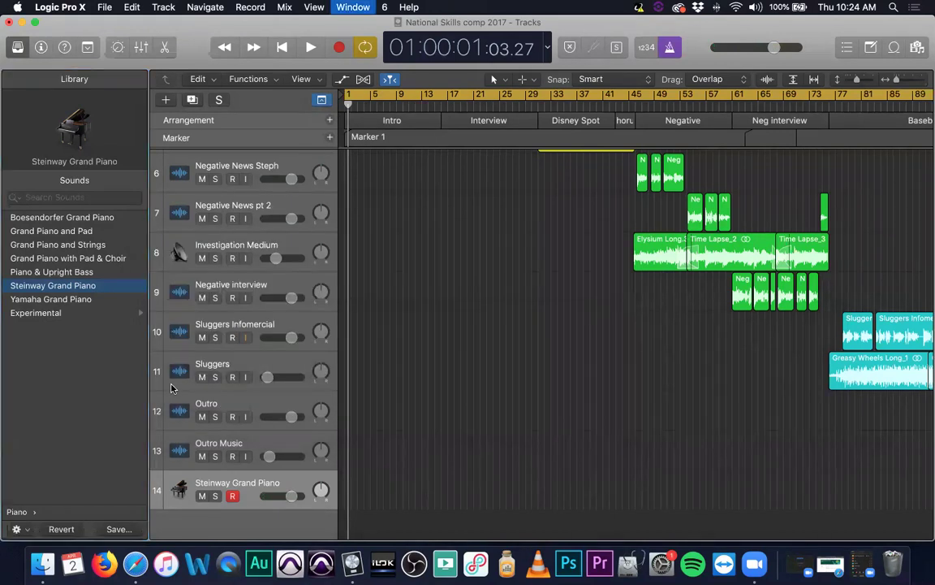
key(super+2)
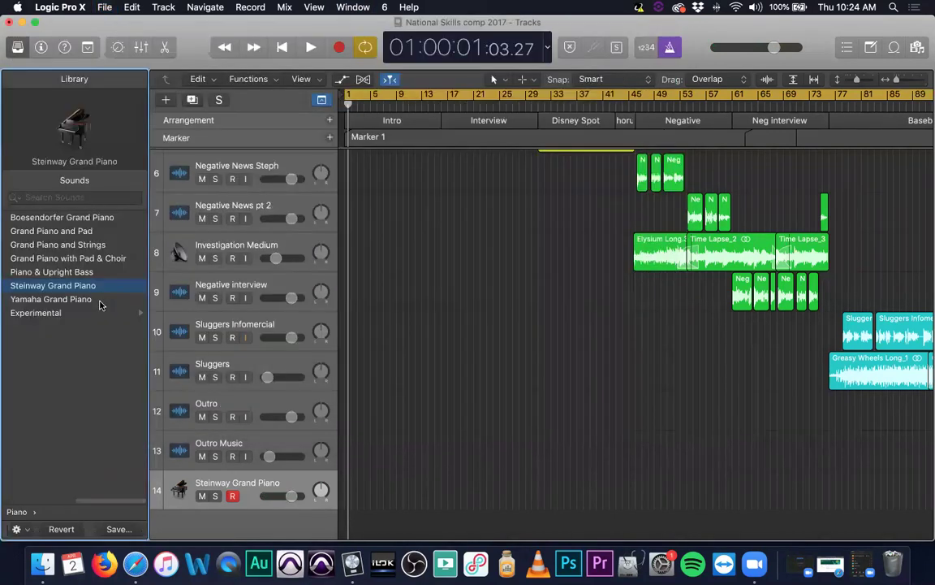
key(super+2)
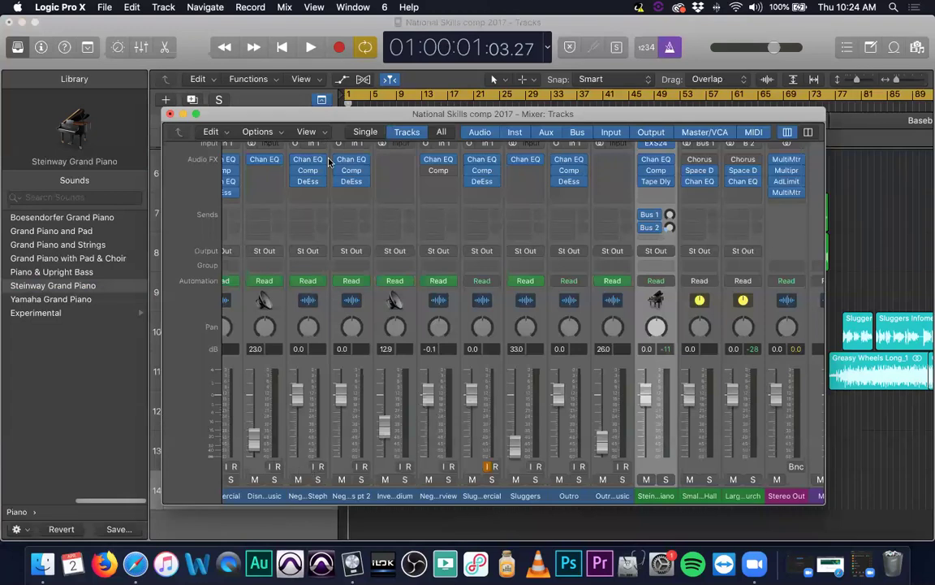
key(super+k)
key(a)
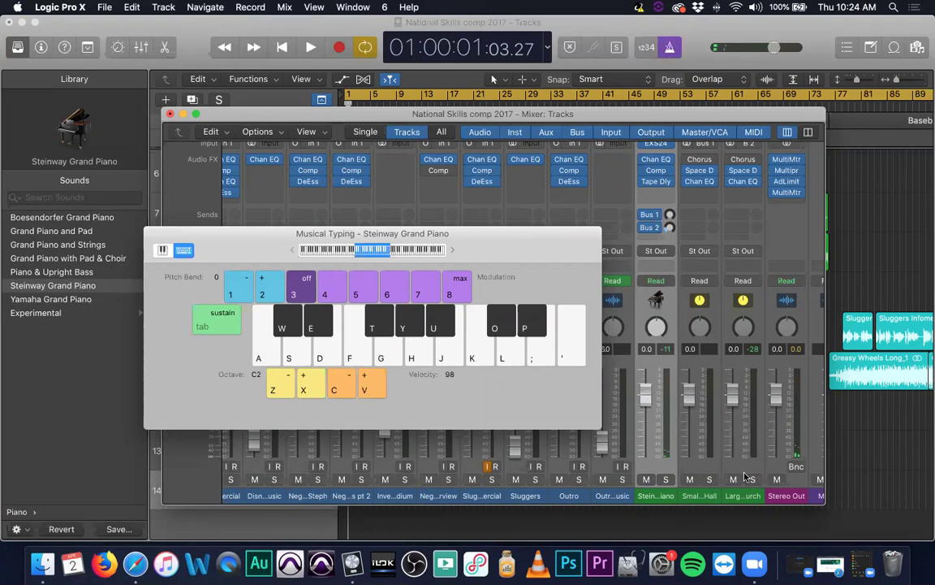
Step: Play two more notes on the Steinway Grand Piano while watching the channel and aux meters
key(a)
key(a)
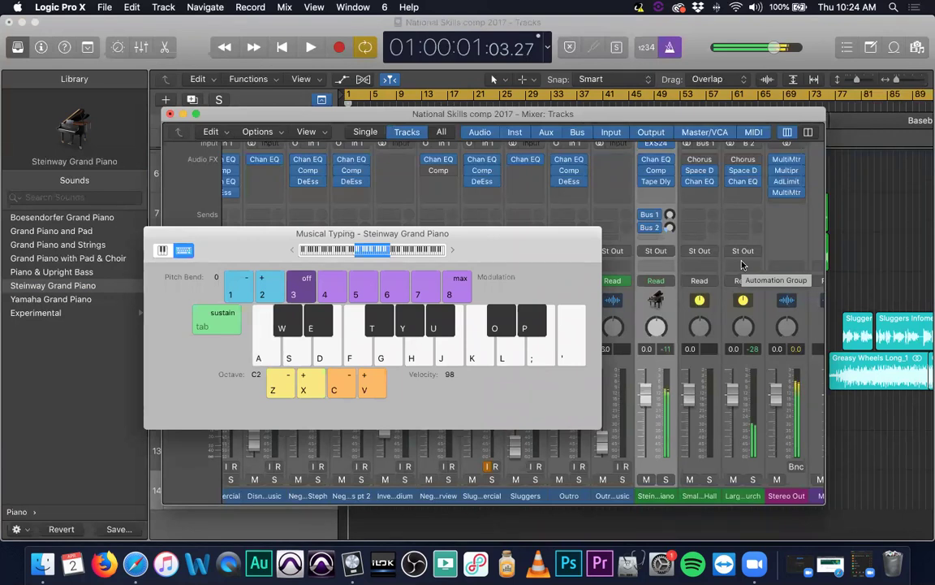
Step: Load the Piano & Upright Bass patch, bring back the mixer and play several low notes in octave C2
click(46, 272)
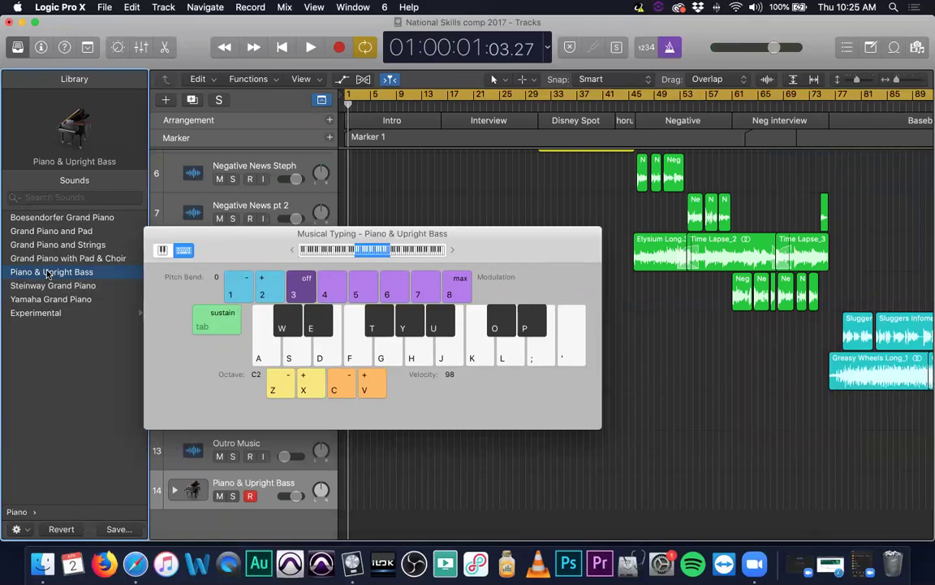
key(super+2)
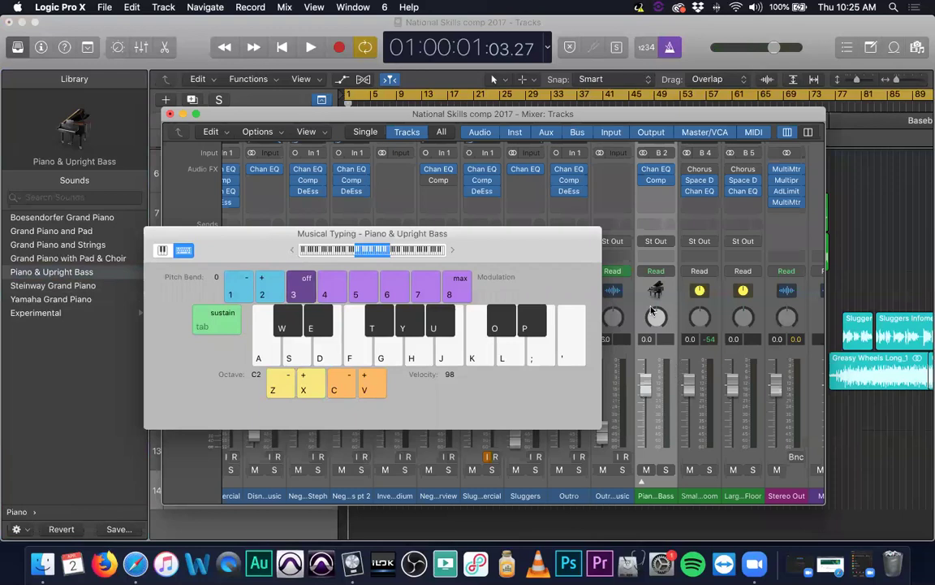
key(a)
key(a)
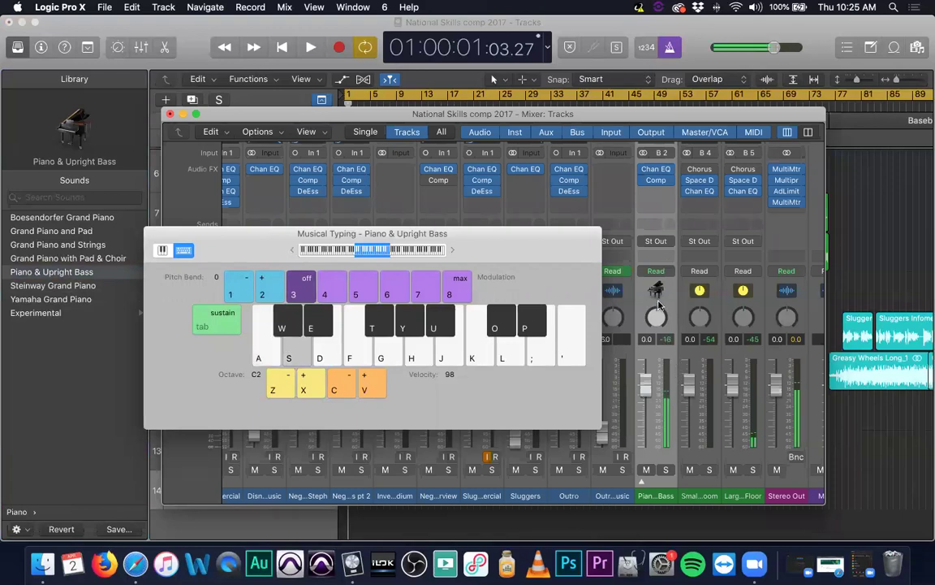
key(a)
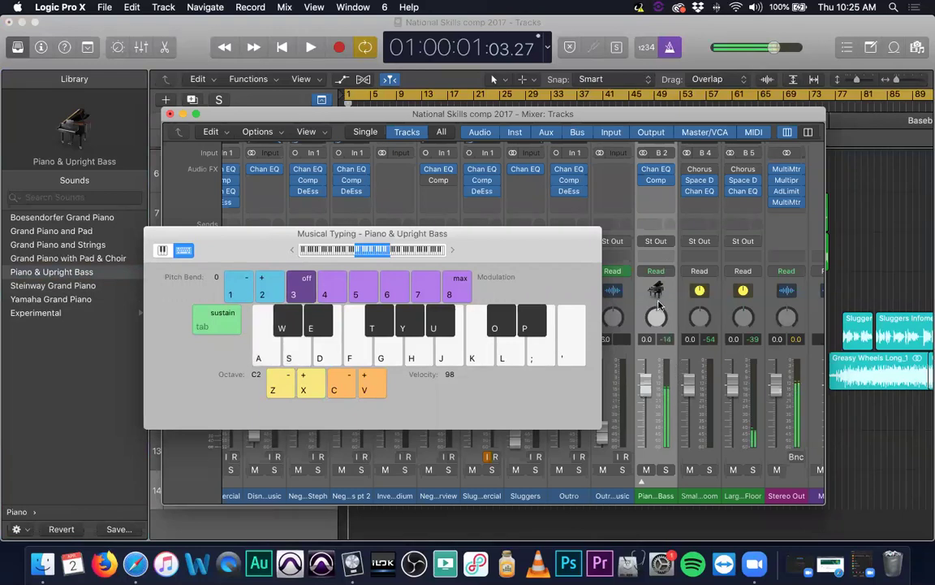
key(a)
key(a)
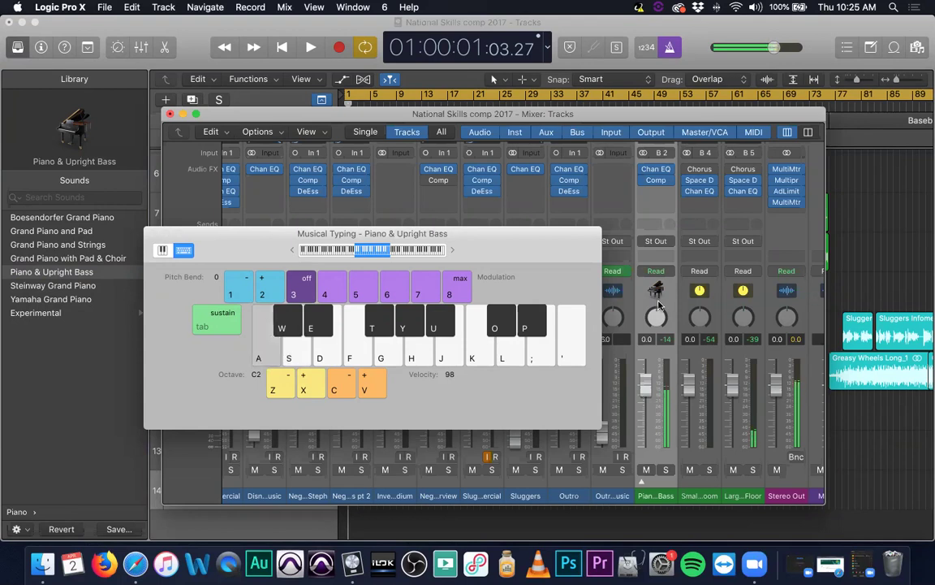
Step: Play a longer run of low and high notes on Piano & Upright Bass in octave C2
key(a)
key(a)
key(u)
key(y)
key(t)
key(t)
key(y)
key(u)
key(k)
key(l)
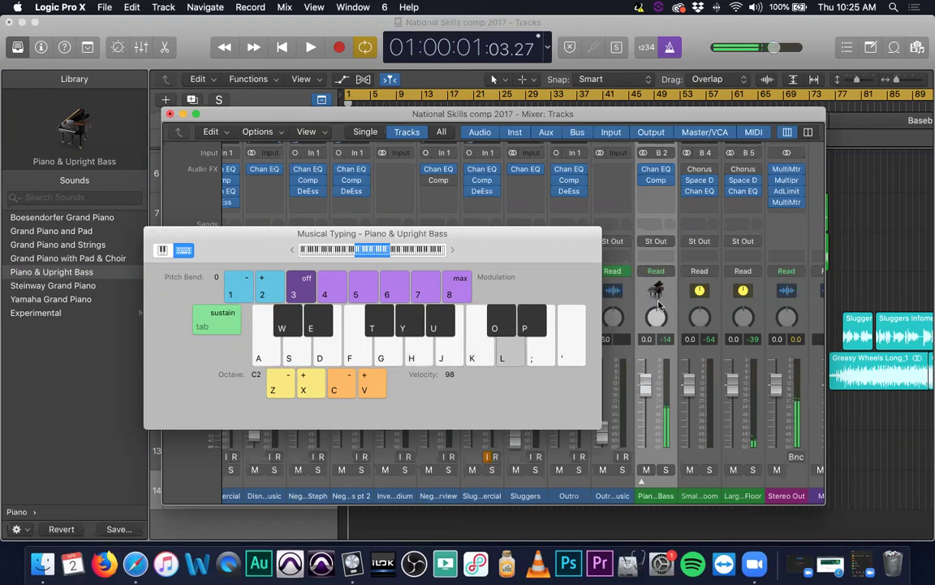
key(k)
key(j)
key(k)
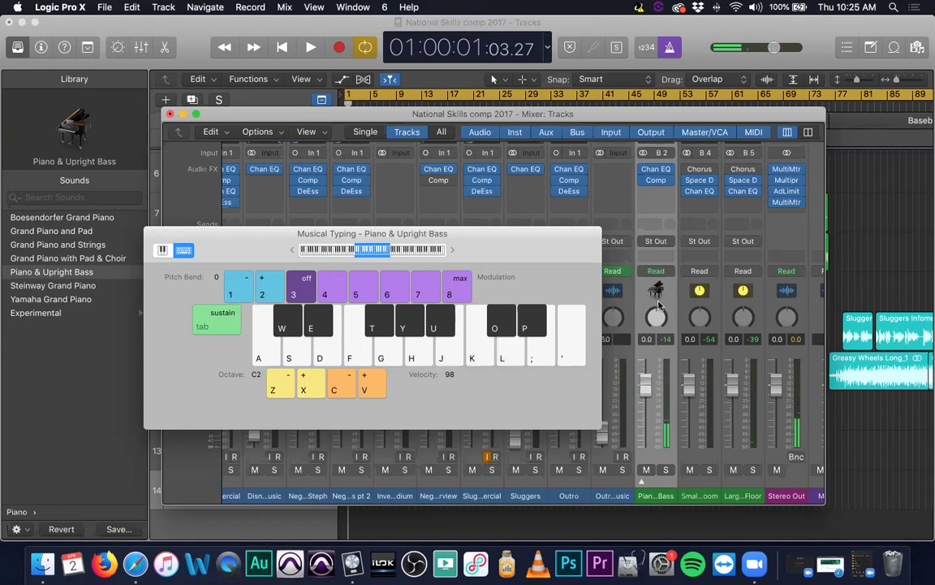
Step: Shift the Musical Typing octave up and down between C0 and C3 to compare Piano & Upright Bass across registers
key(x)
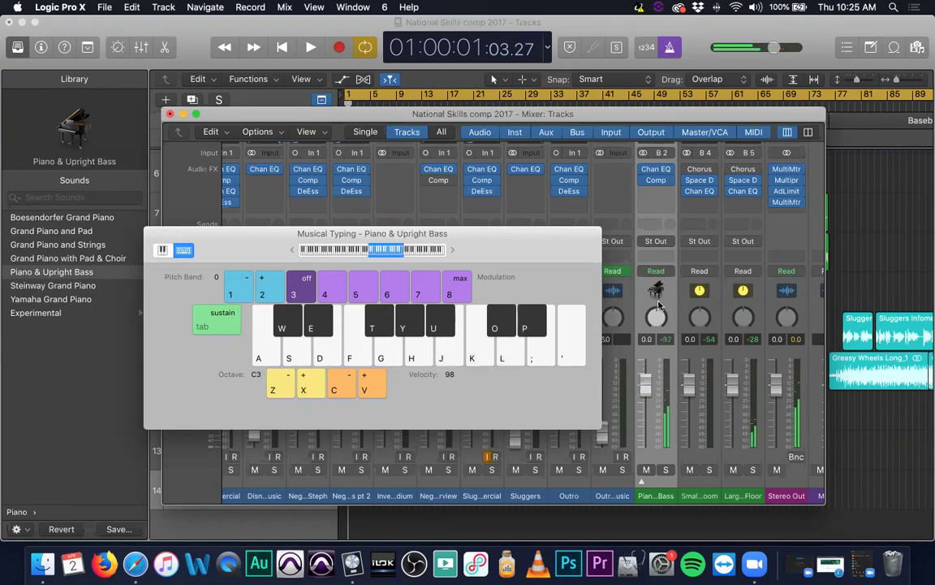
key(z)
key(z)
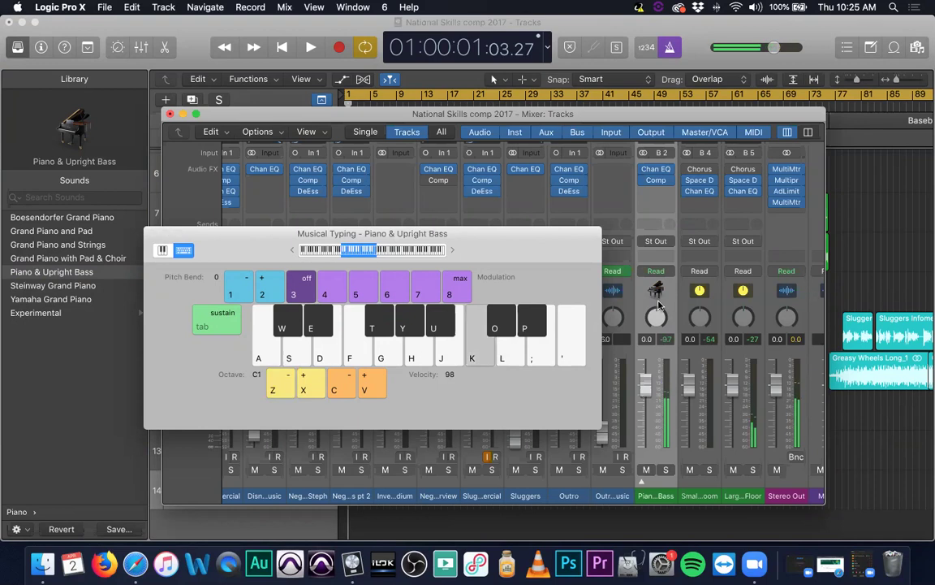
key(x)
key(x)
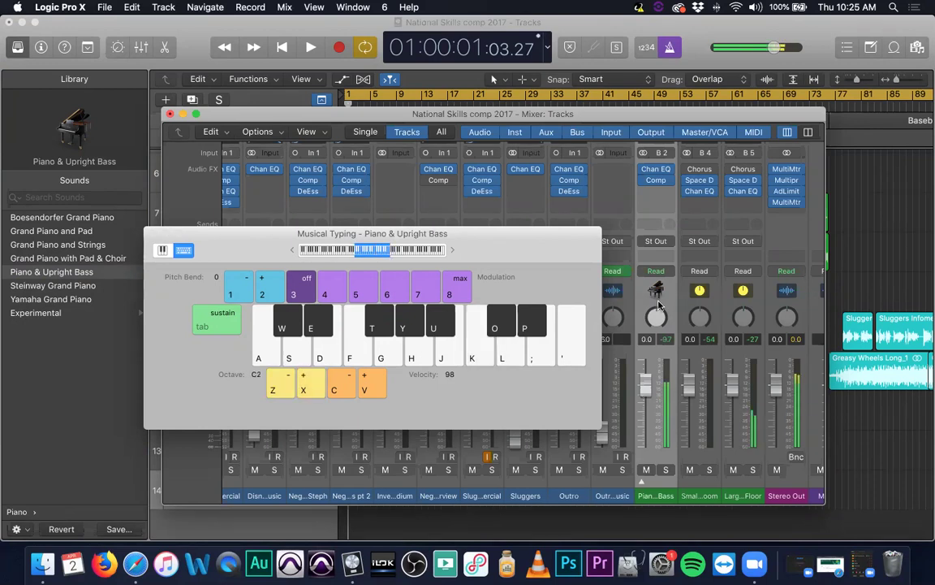
key(z)
key(z)
key(z)
key(z)
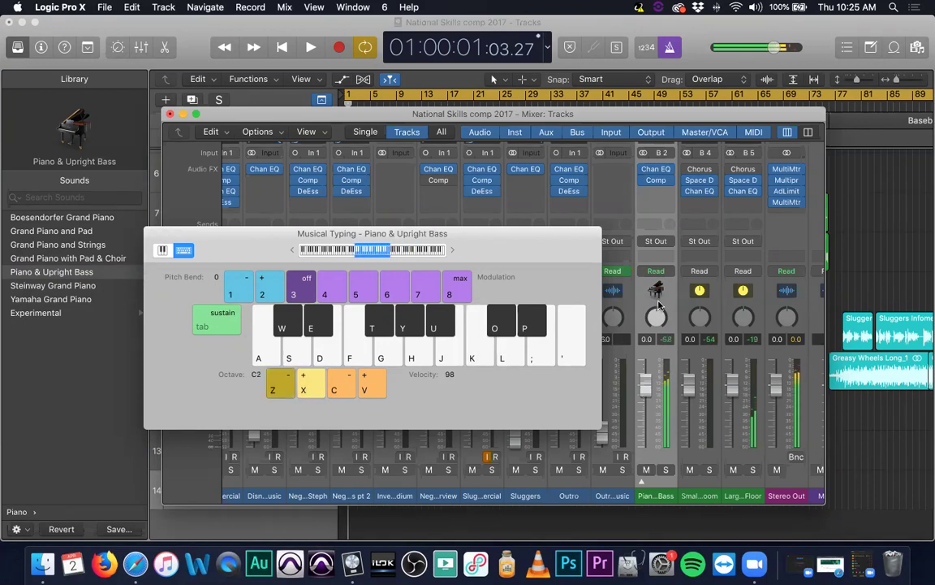
key(x)
key(x)
key(x)
key(x)
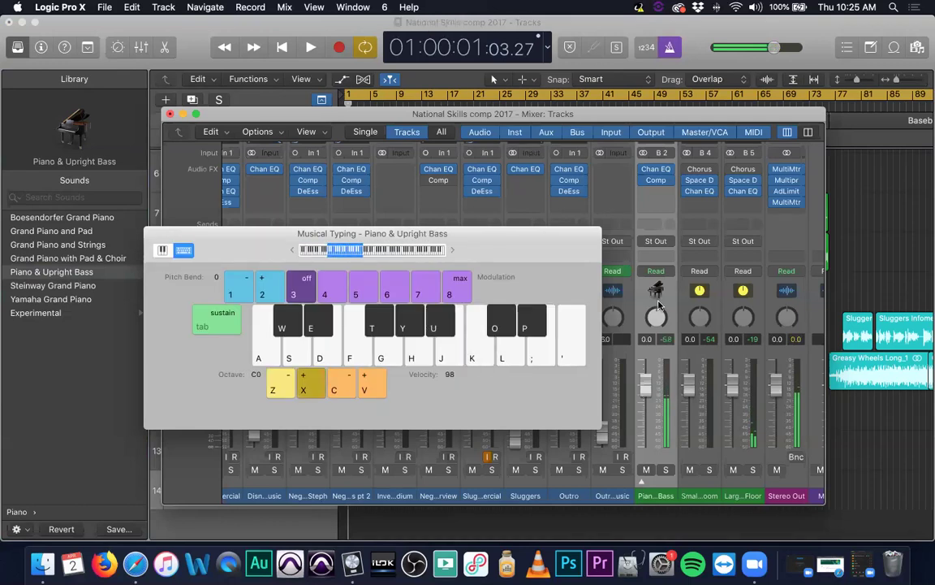
key(z)
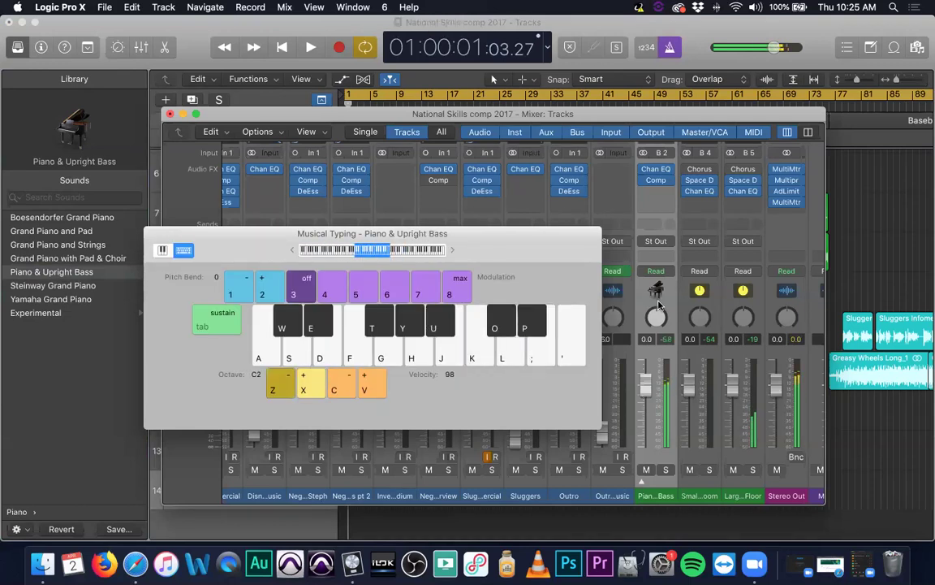
Step: Raise the octave to C3 and play notes, and repeat the phrase in octave C2 to compare bass and piano sounds
key(x)
key(k)
key(j)
key(s)
key(s)
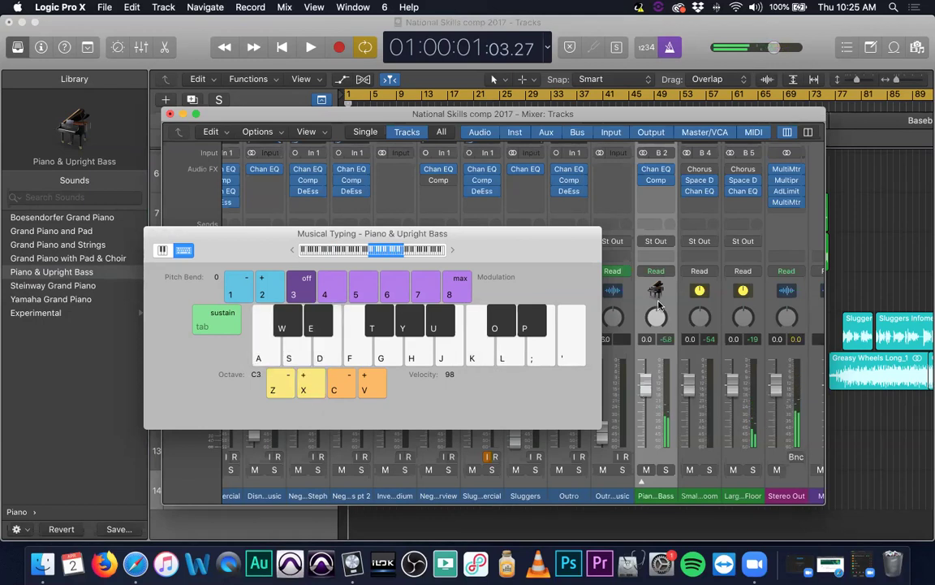
key(a)
key(s)
key(d)
key(z)
key(a)
key(s)
key(d)
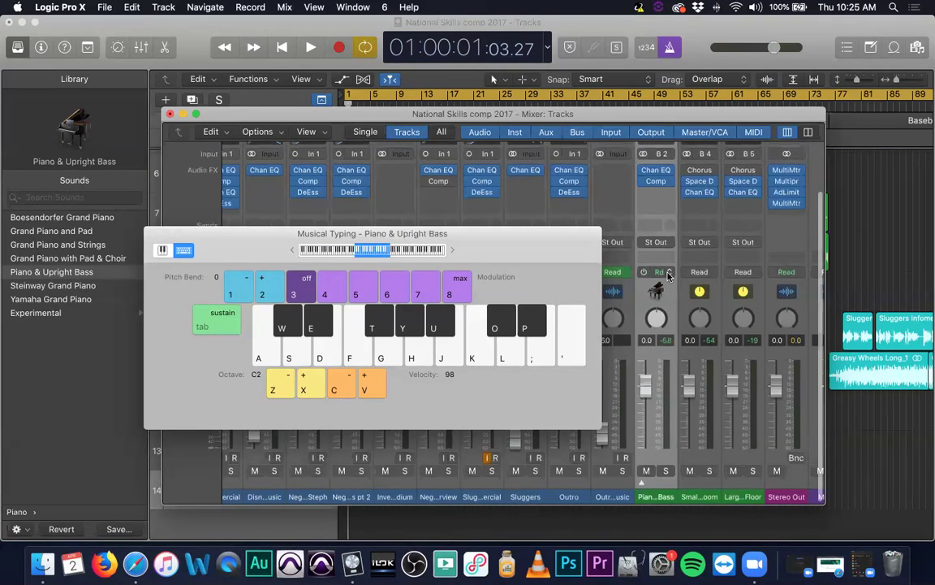
Step: Examine the inputs, effects and sends of the Piano & Upright Bass strip and its neighbouring aux strips in the mixer
scroll(636, 259, up, 3)
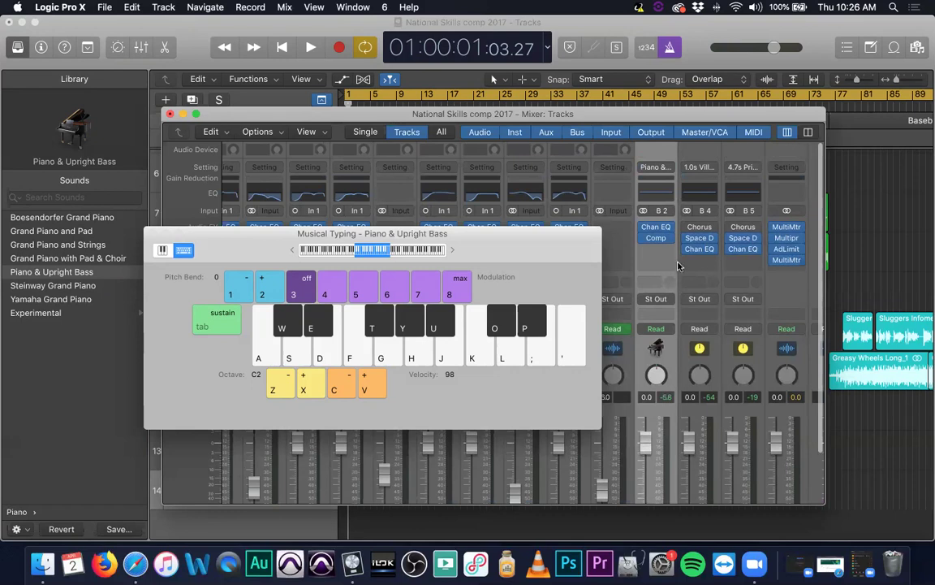
scroll(678, 268, down, 3)
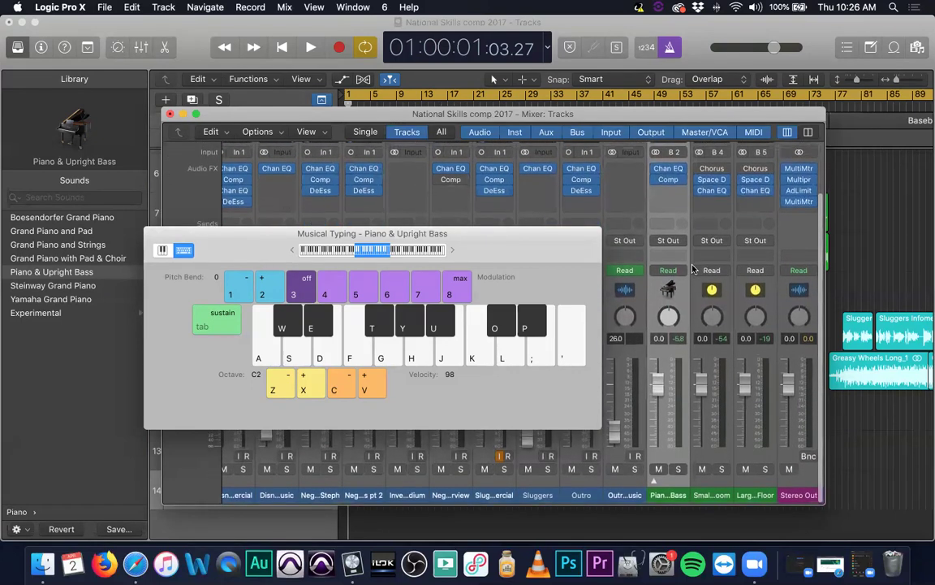
scroll(687, 276, left, 2)
scroll(686, 282, right, 1)
scroll(689, 279, up, 3)
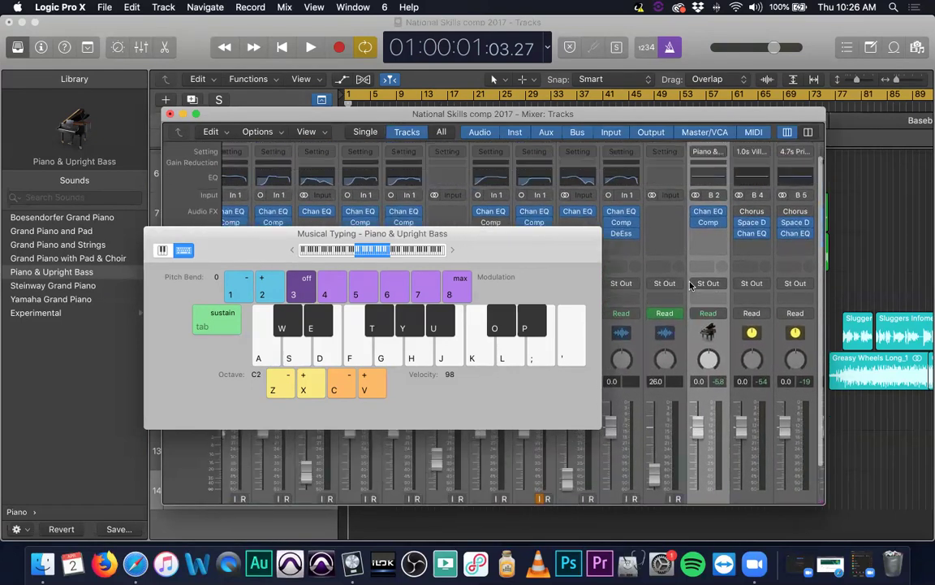
scroll(691, 275, right, 2)
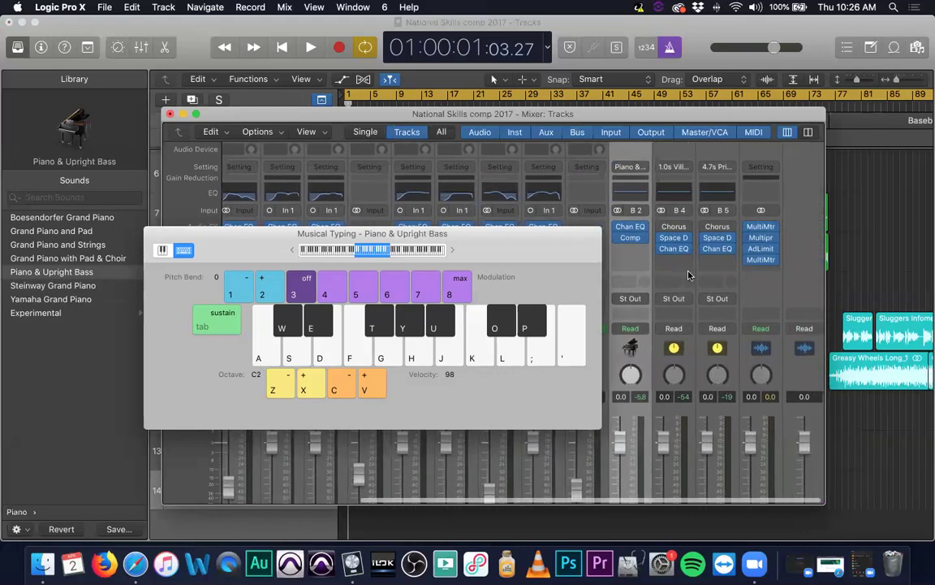
scroll(690, 276, down, 1)
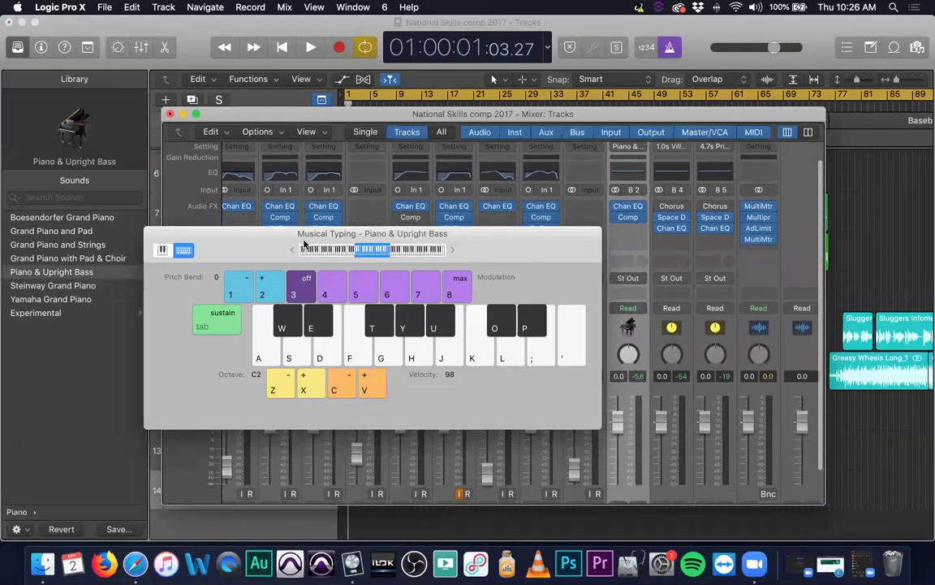
Step: Close Musical Typing and reselect Piano & Upright Bass from the Piano channel strip settings of its strip
key(super+k)
mouse_move(673, 116)
mouse_down()
mouse_move(652, 126)
mouse_move(673, 122)
mouse_up()
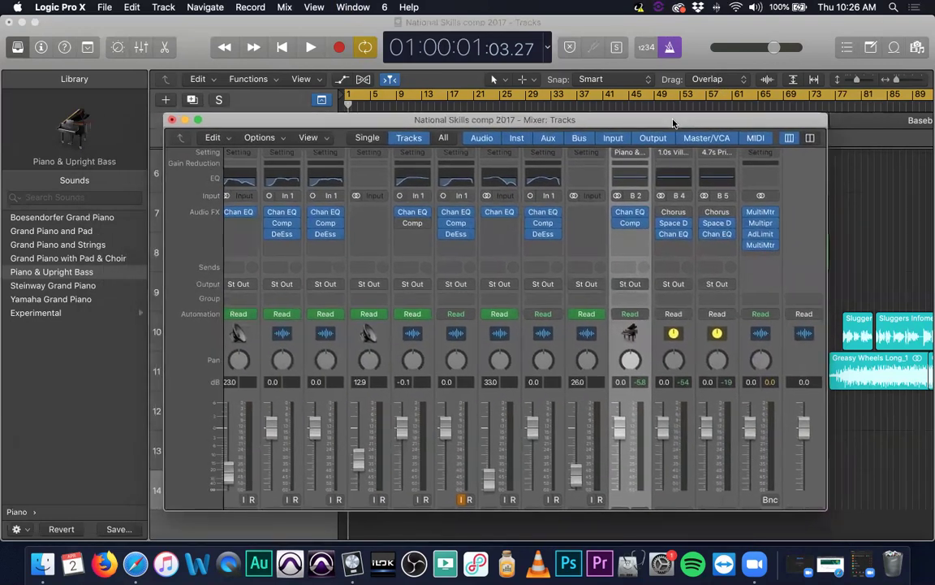
scroll(678, 288, up, 1)
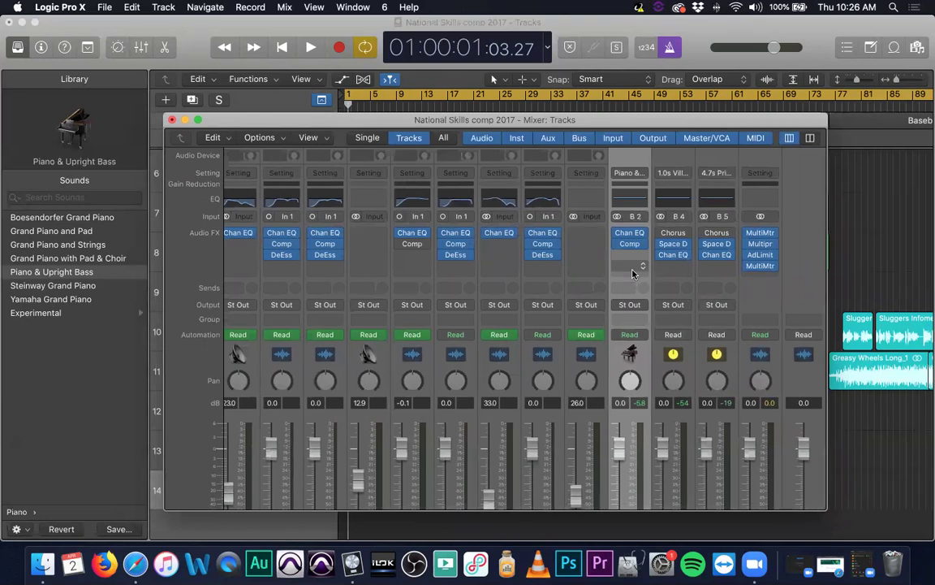
click(633, 174)
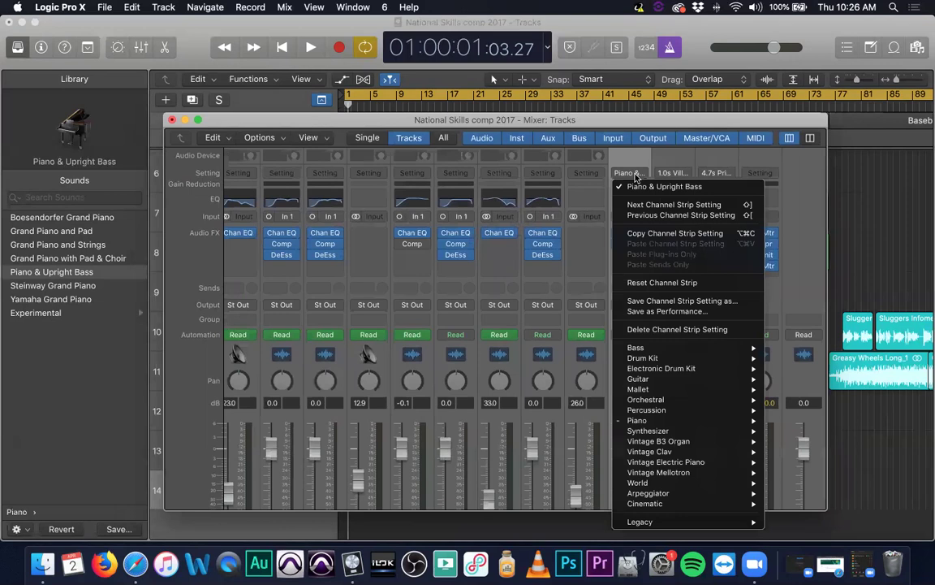
mouse_move(720, 420)
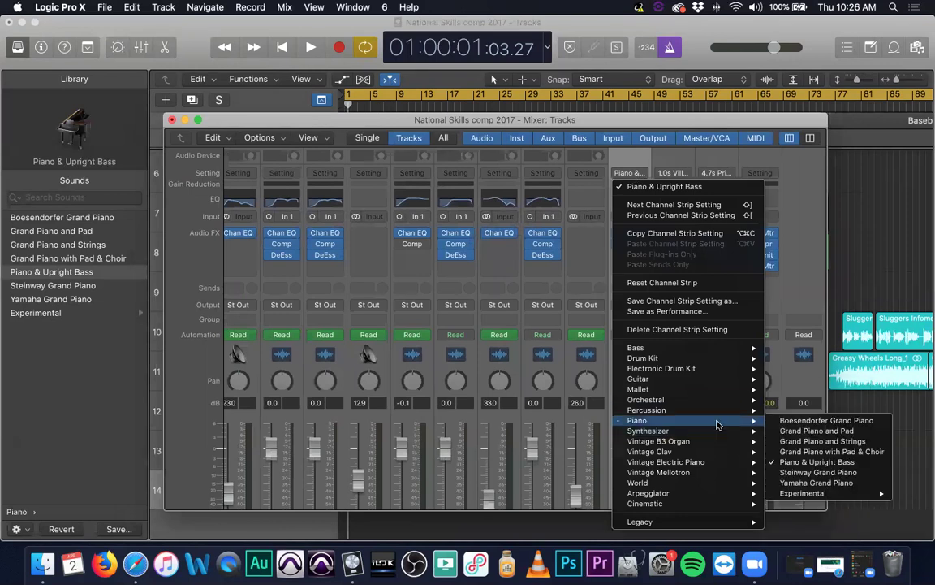
click(837, 462)
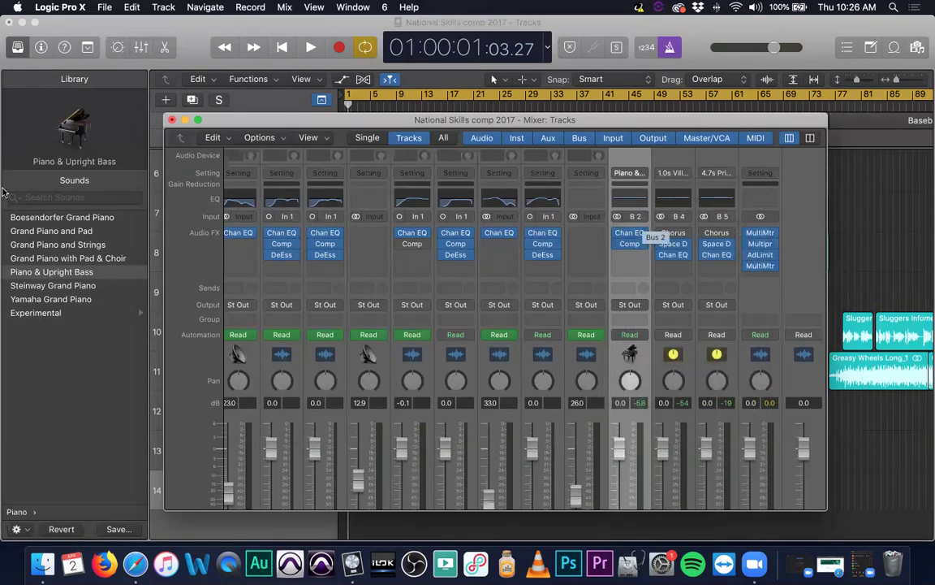
Step: Load the Steinway Grand Piano patch and reopen the mixer to check the EXS24 instrument on its strip
click(62, 286)
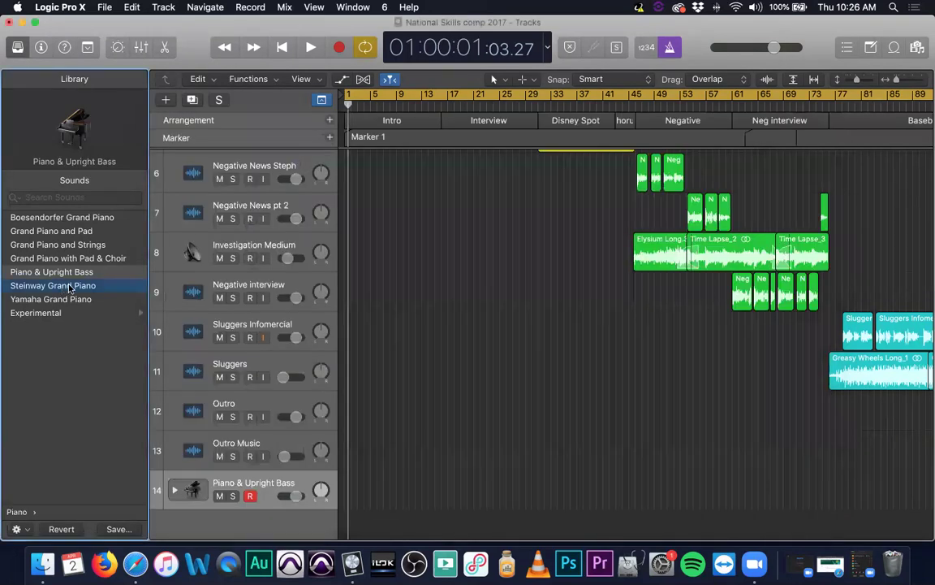
key(x)
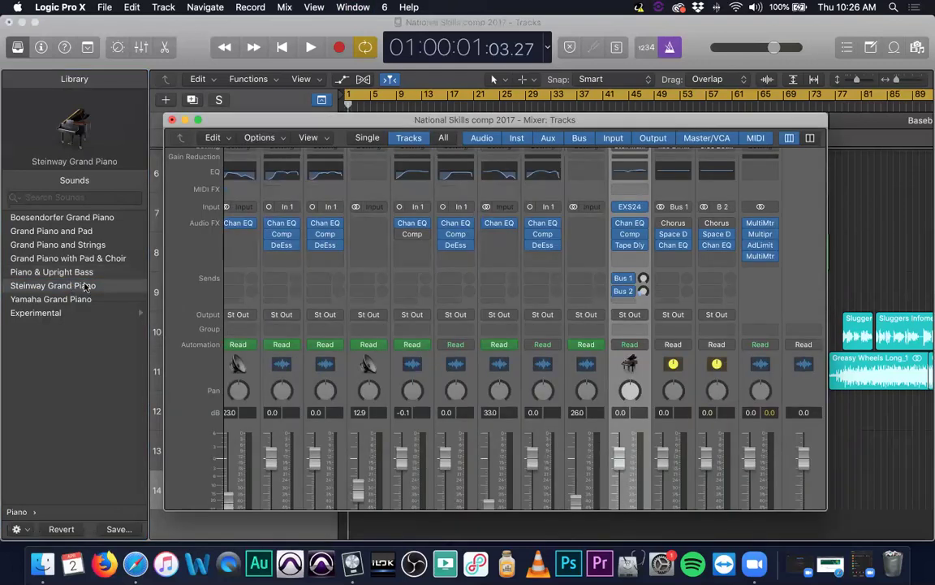
mouse_move(636, 203)
Step: Reload the Piano & Upright Bass patch and check the Bus 2 input assignment on its mixer strip
click(67, 274)
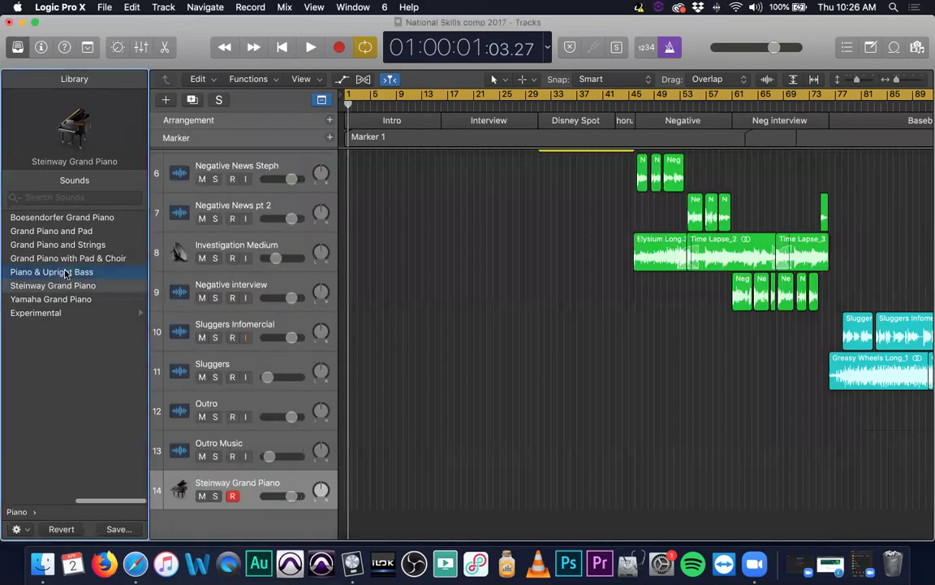
key(x)
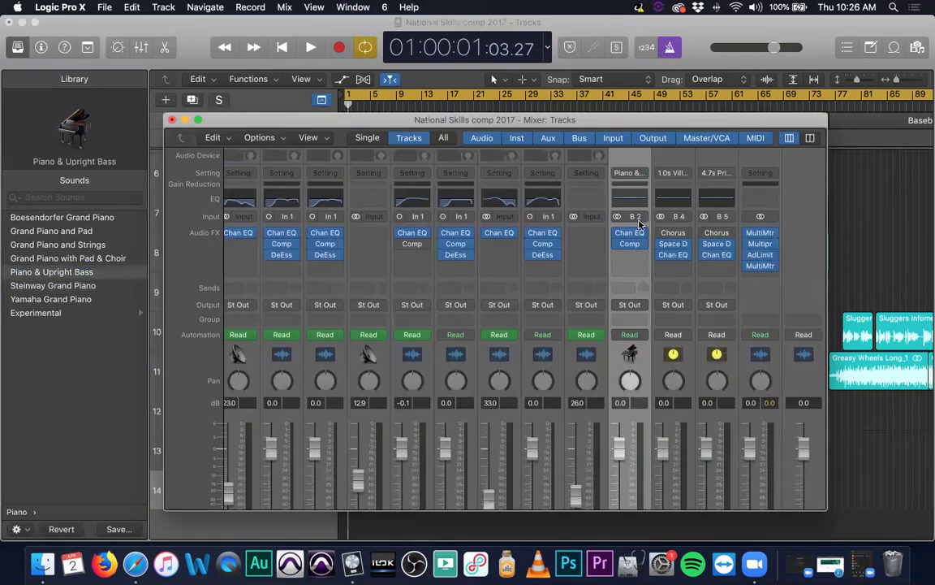
click(638, 218)
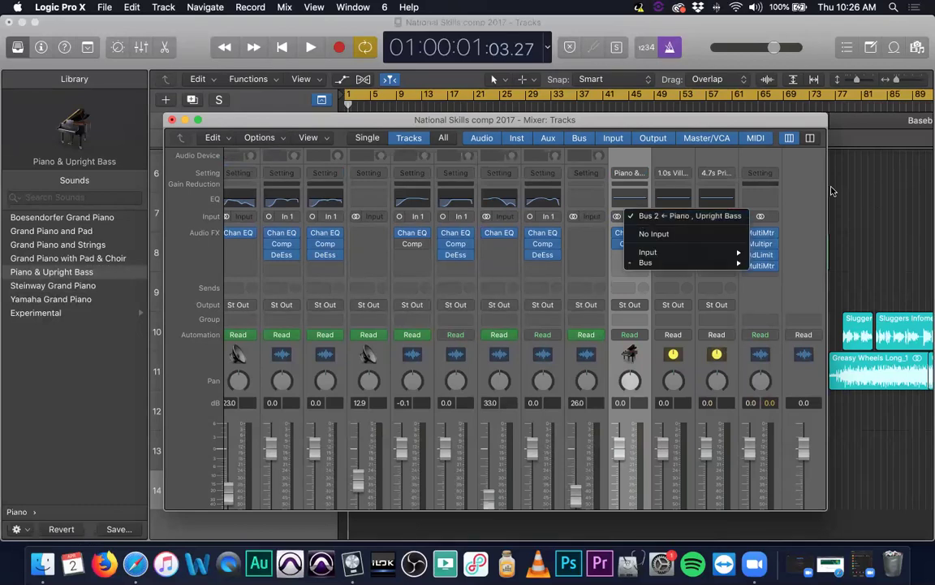
click(801, 188)
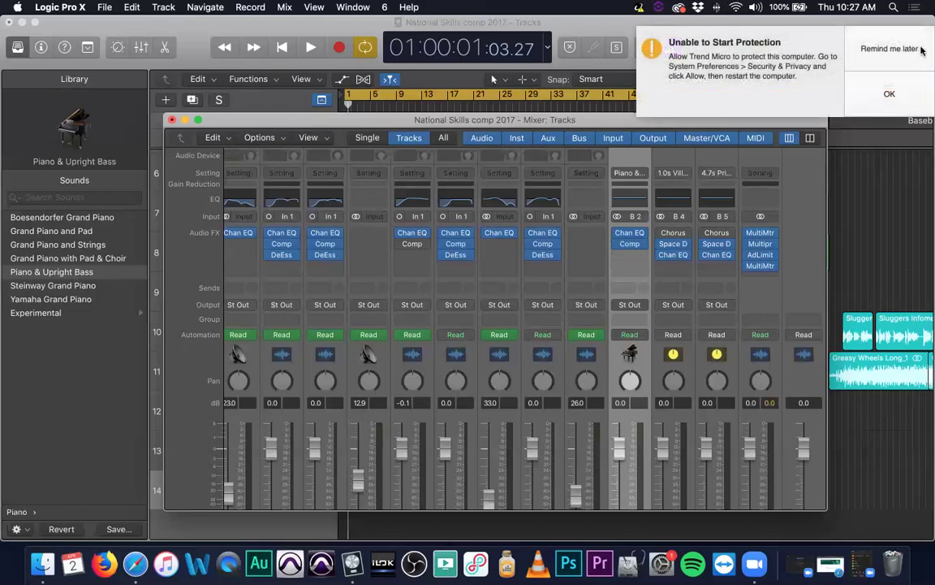
Step: Dismiss the Trend Micro alert and expand the Piano & Upright Bass stack in the mixer to show its subtrack strips
click(891, 91)
scroll(641, 301, down, 5)
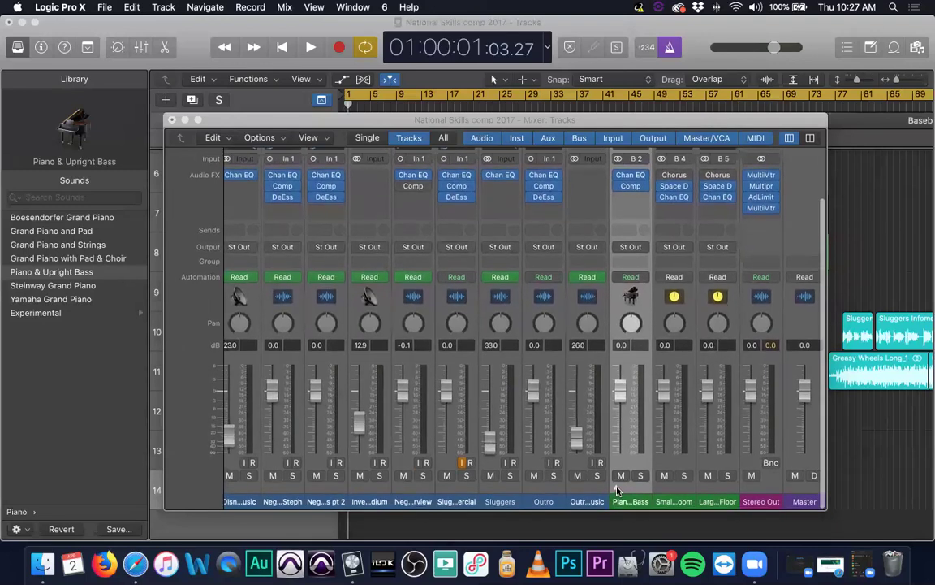
scroll(615, 490, down, 2)
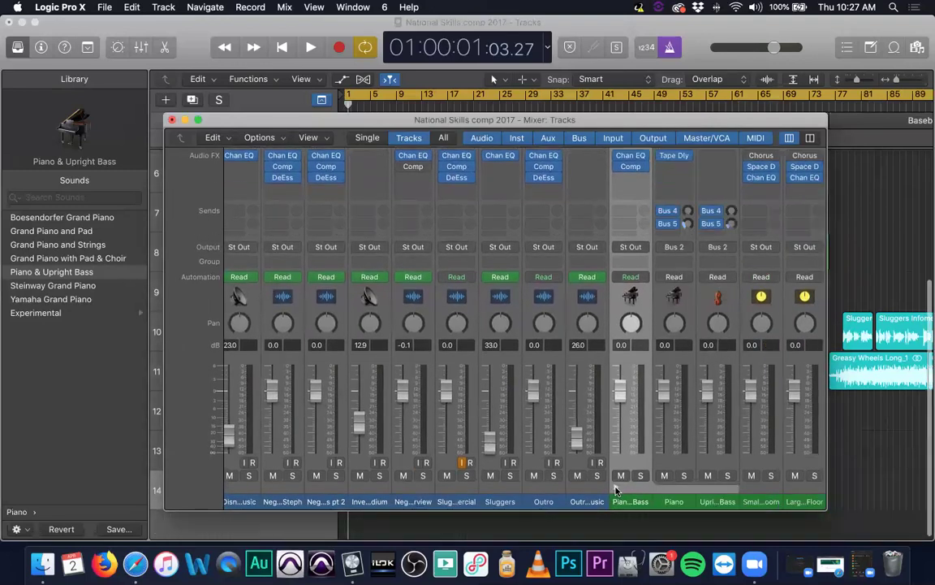
click(616, 490)
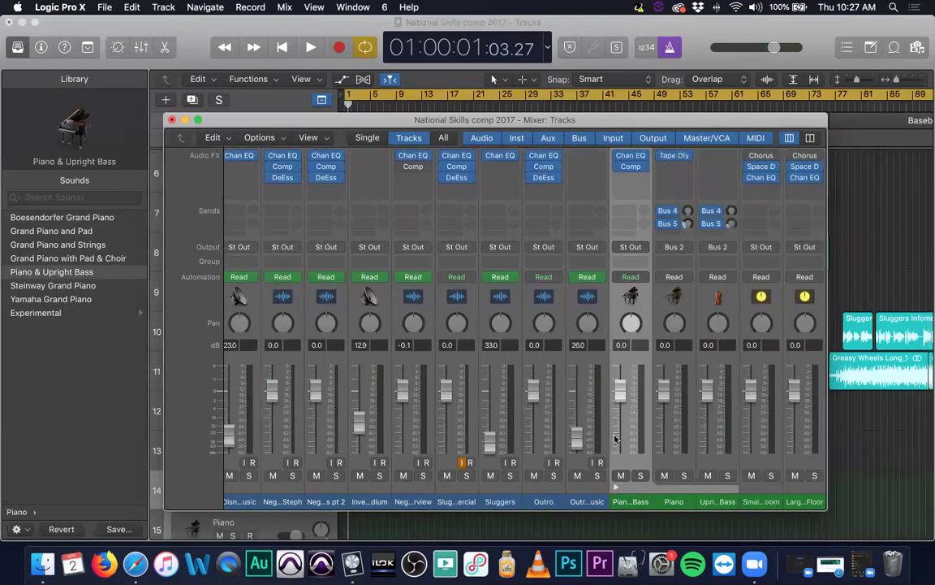
Step: Examine the input, send and output routing on the Piano and Upright Bass subtrack strips and the neighbouring aux strips
scroll(617, 438, right, 5)
scroll(654, 433, up, 1)
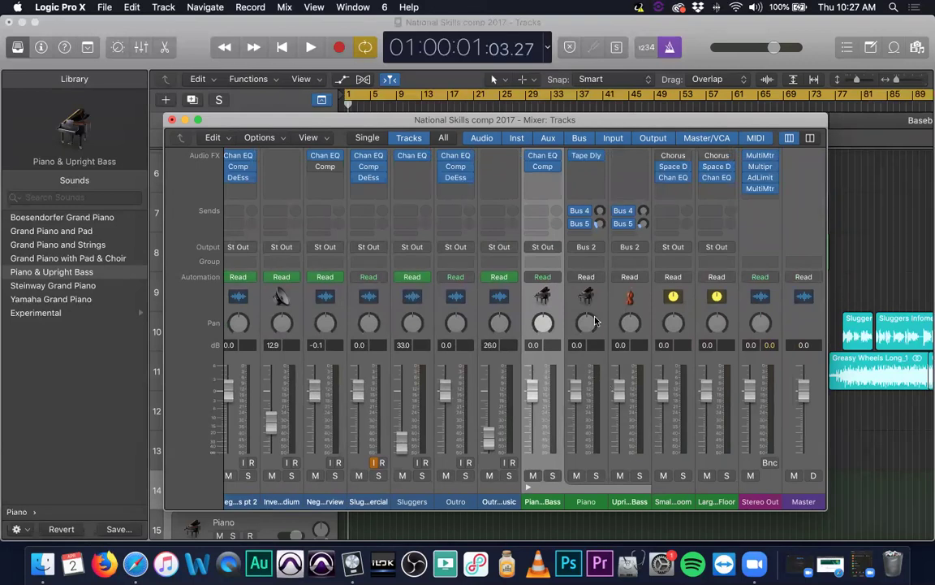
scroll(620, 319, up, 5)
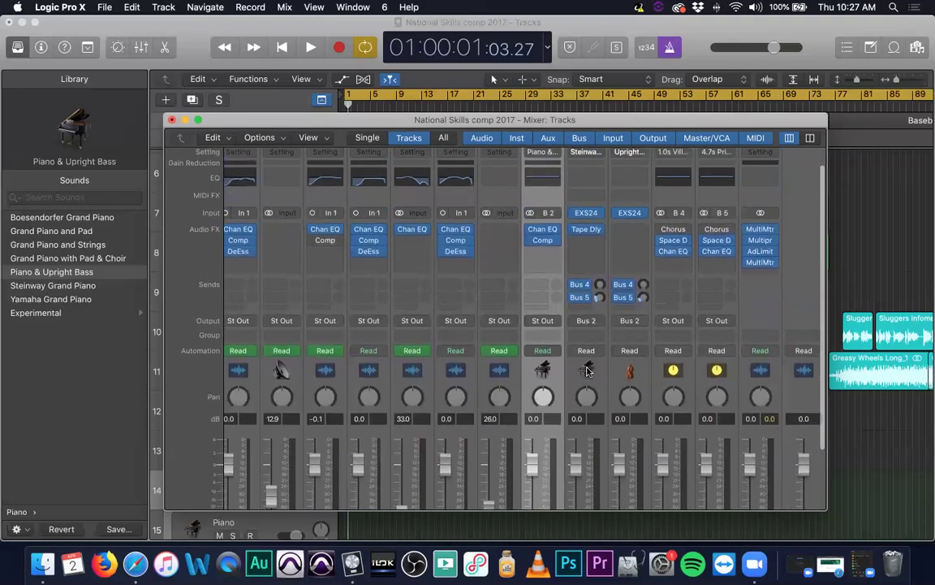
scroll(587, 325, down, 5)
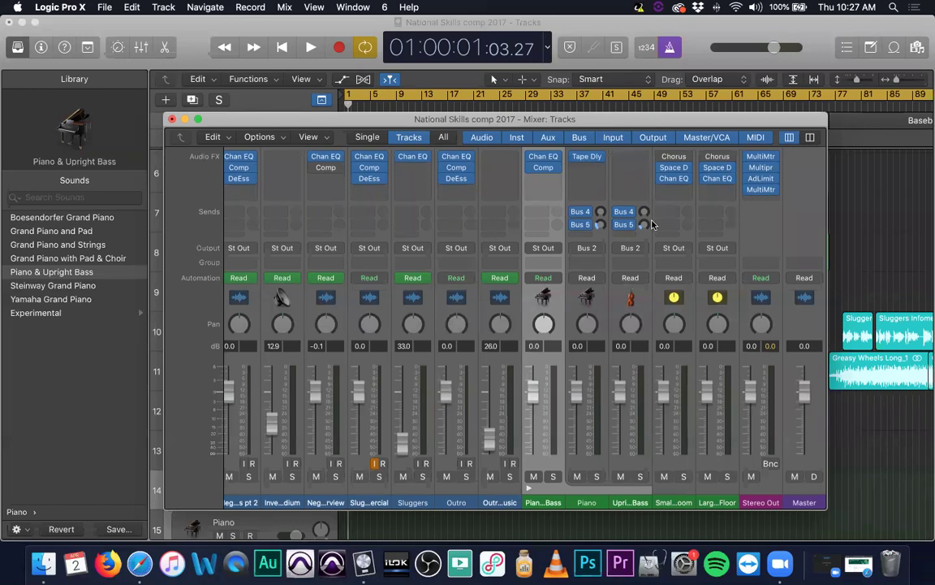
Step: Audition the Piano & Upright Bass stack with Musical Typing at octaves C2 and C4, and close the keyboard
key(super+k)
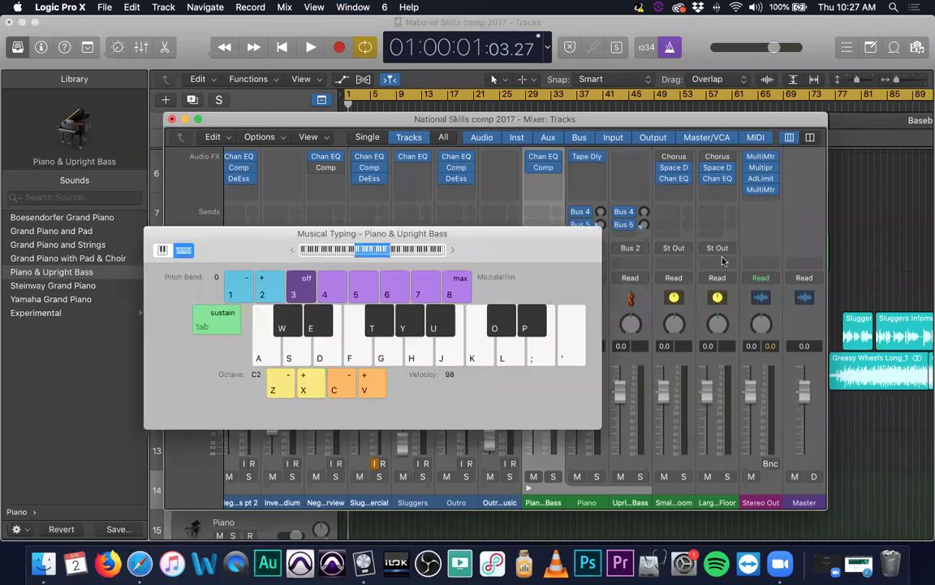
key(a)
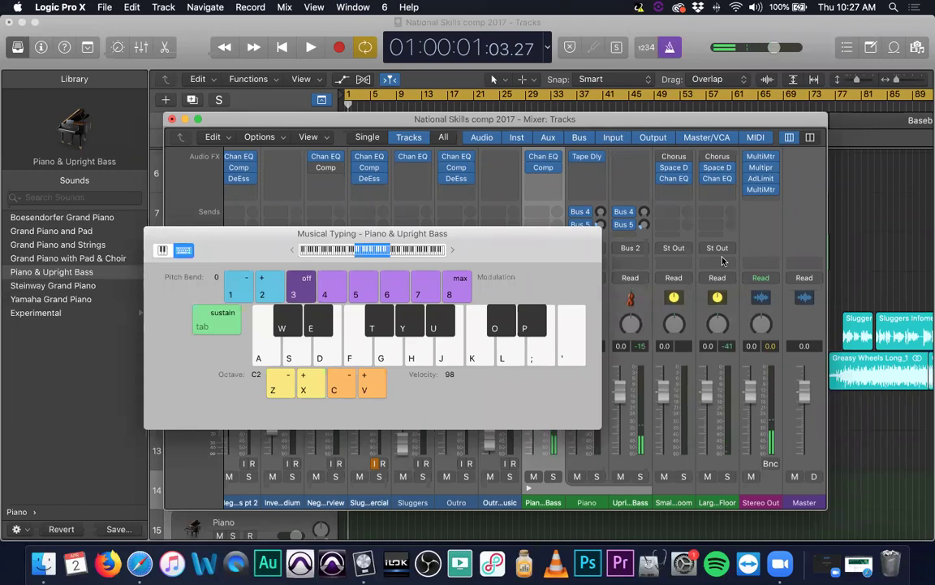
key(x)
key(x)
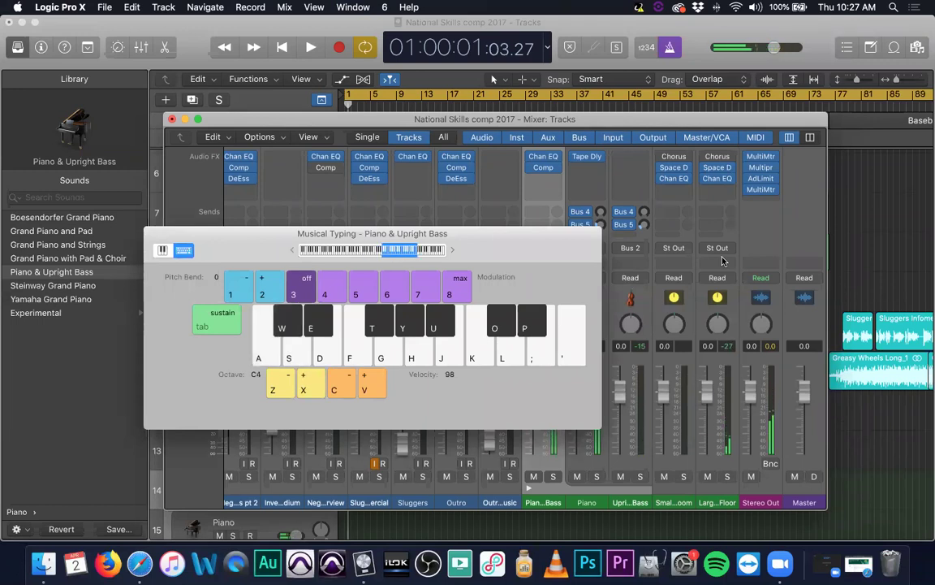
key(super+k)
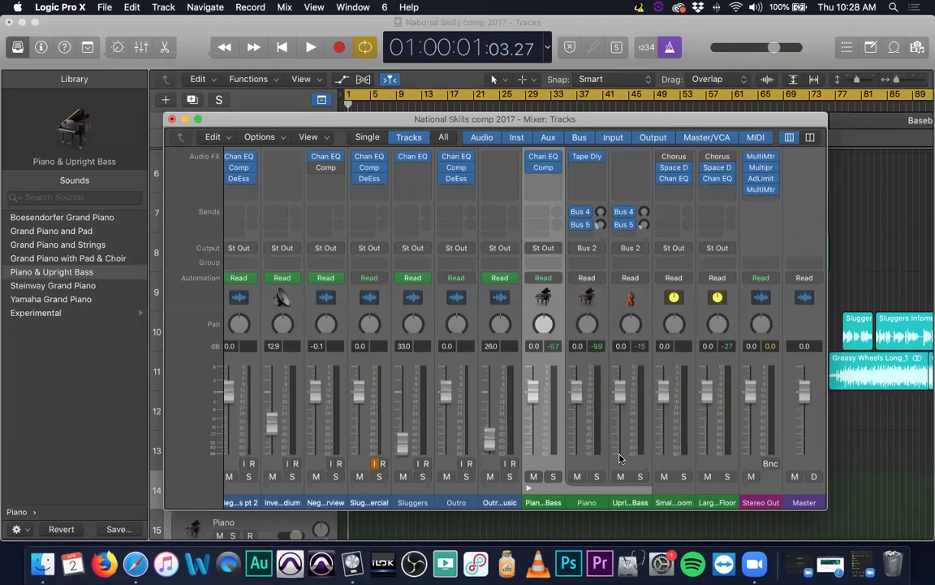
Step: Review the stack's channel strips, collapsing and re-expanding the Piano & Upright Bass stack in the mixer
scroll(621, 422, up, 5)
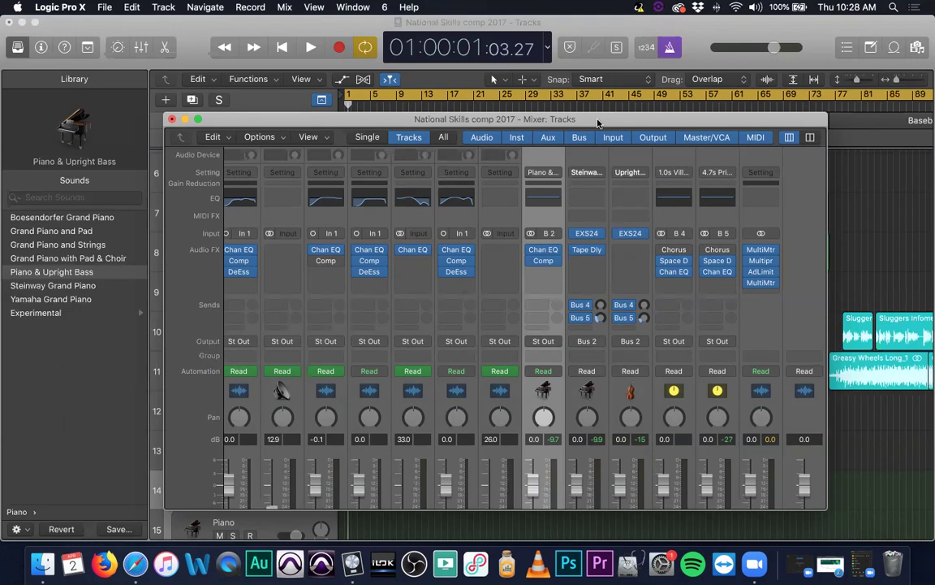
scroll(603, 358, down, 5)
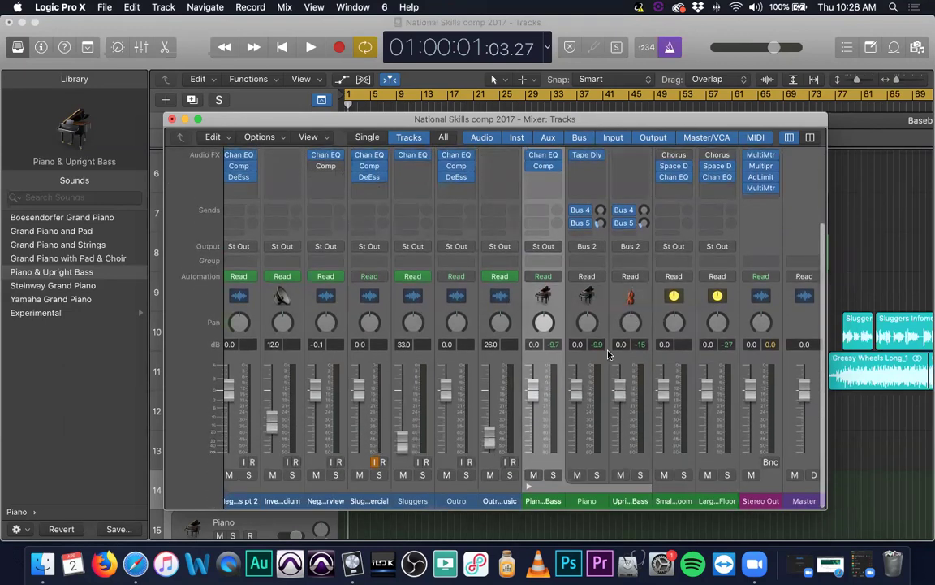
click(527, 487)
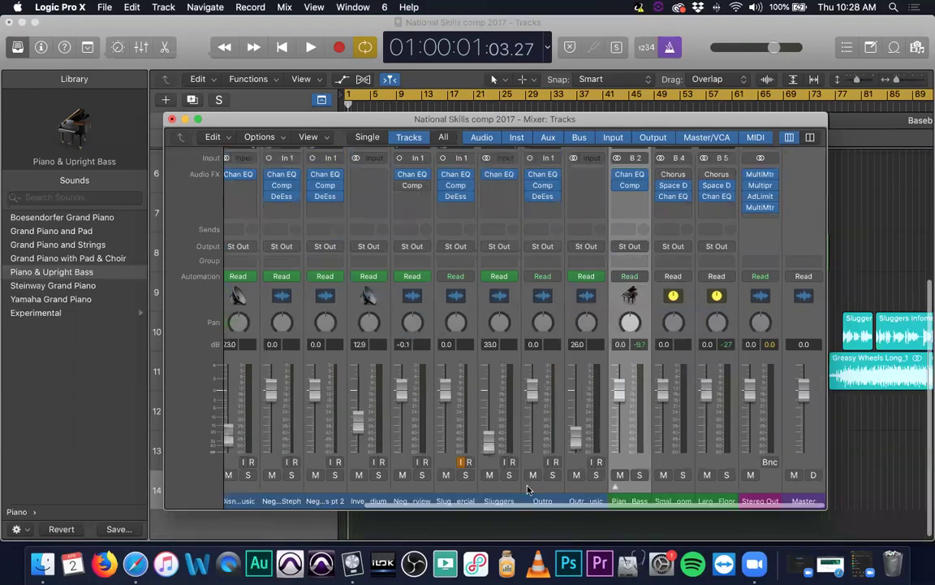
click(615, 487)
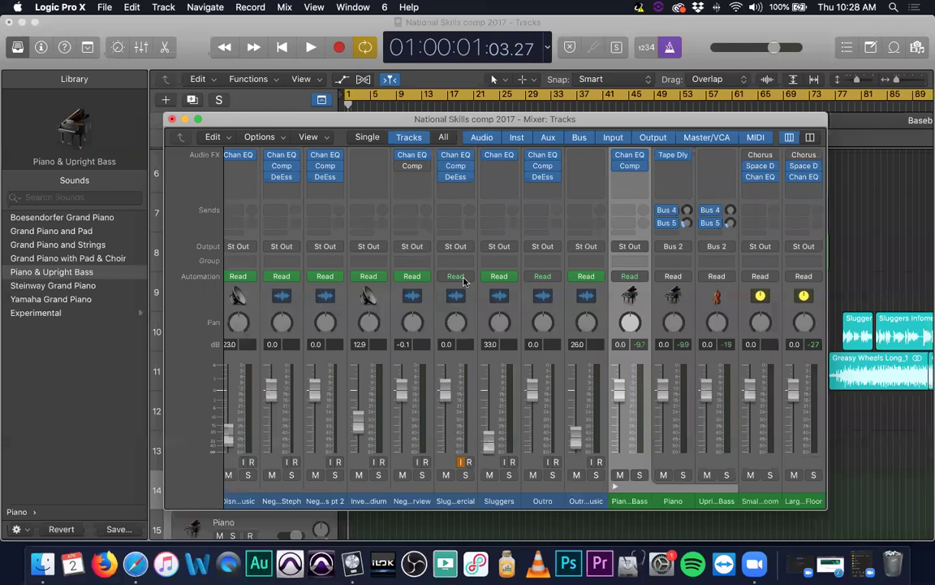
Step: Close the mixer and collapse and re-expand the Piano & Upright Bass stack in the track list
key(x)
scroll(430, 355, down, 3)
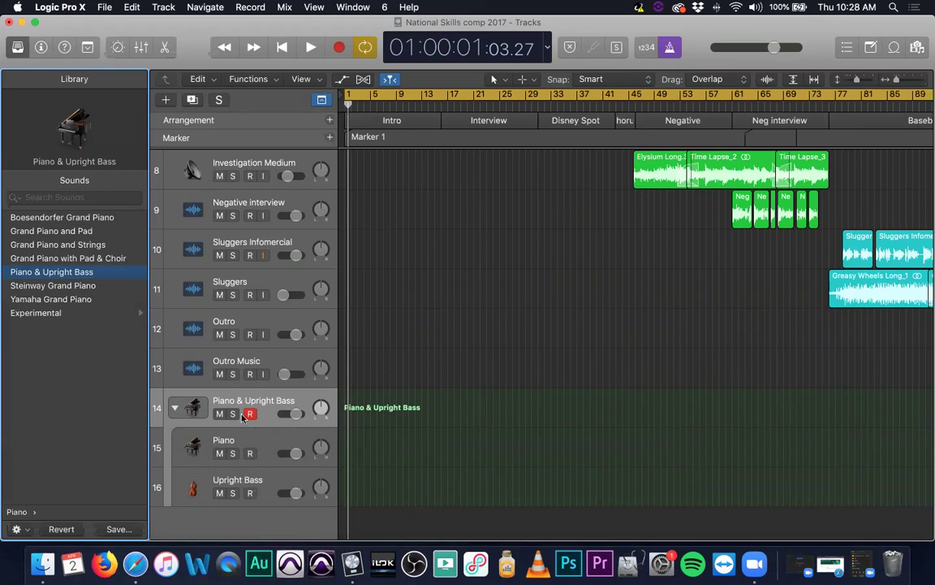
click(173, 407)
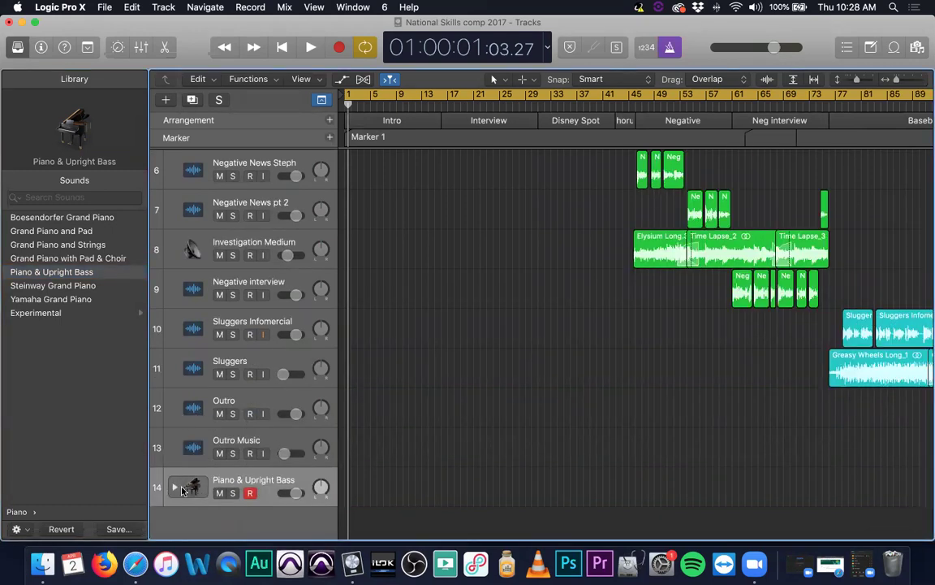
click(174, 487)
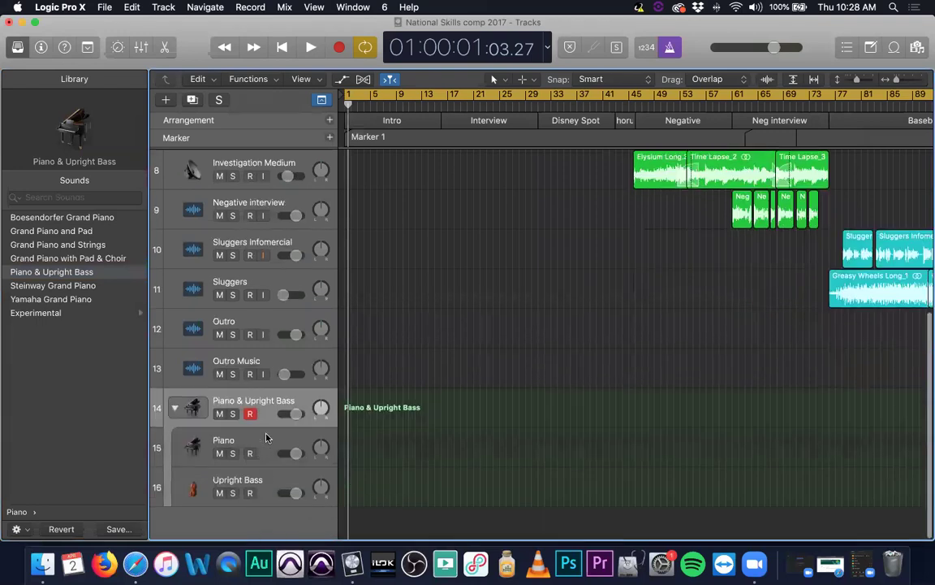
Step: Select the Piano and Upright Bass subtracks in turn to view their patches, and reselect the Piano & Upright Bass stack
click(247, 442)
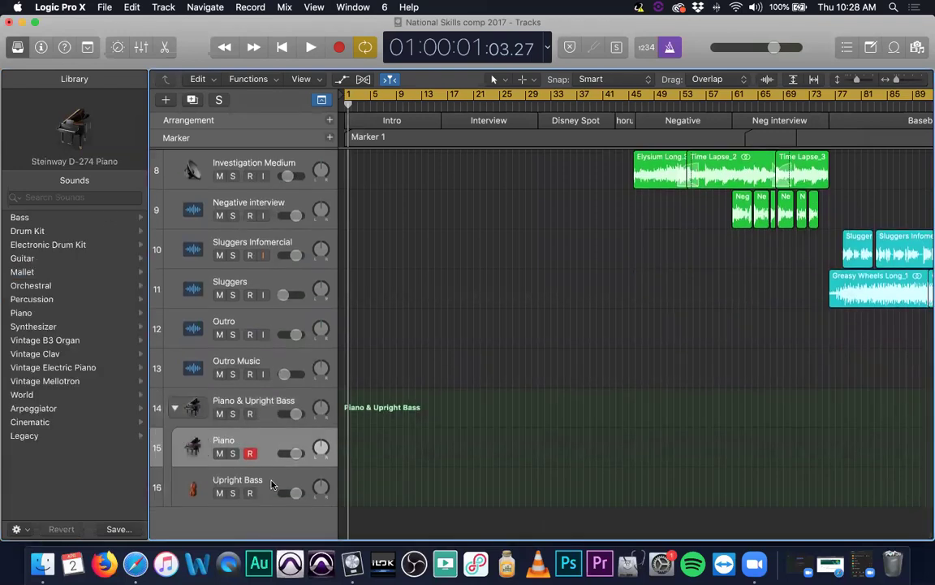
click(272, 485)
key(Up)
click(274, 400)
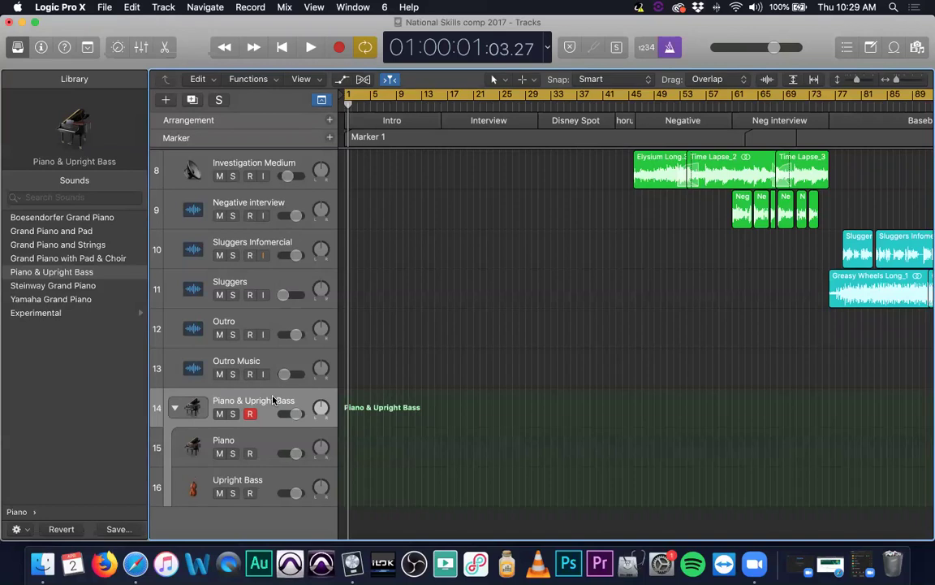
Step: Reopen the mixer to examine the stack's instruments, effects, sends and bus outputs through to the stereo output, and close it
key(x)
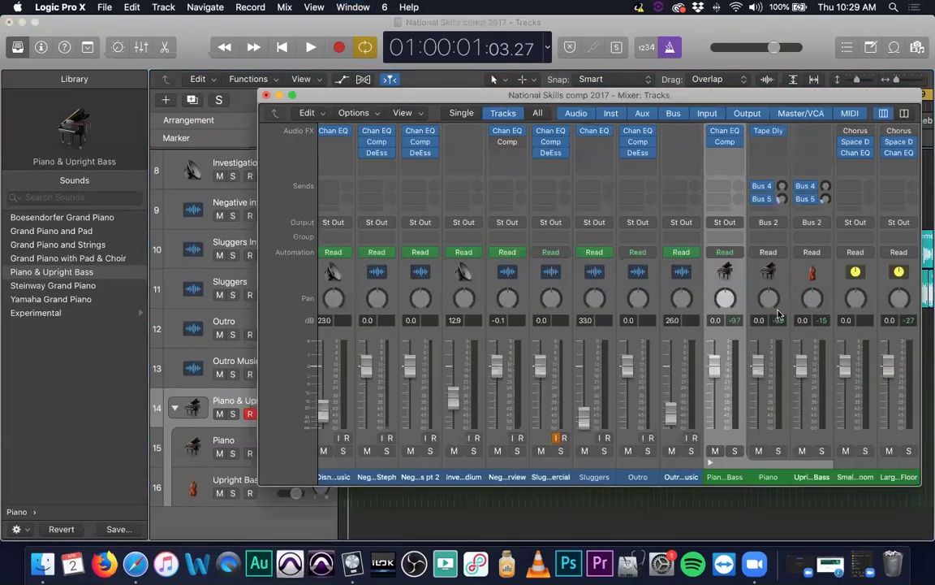
scroll(714, 281, up, 3)
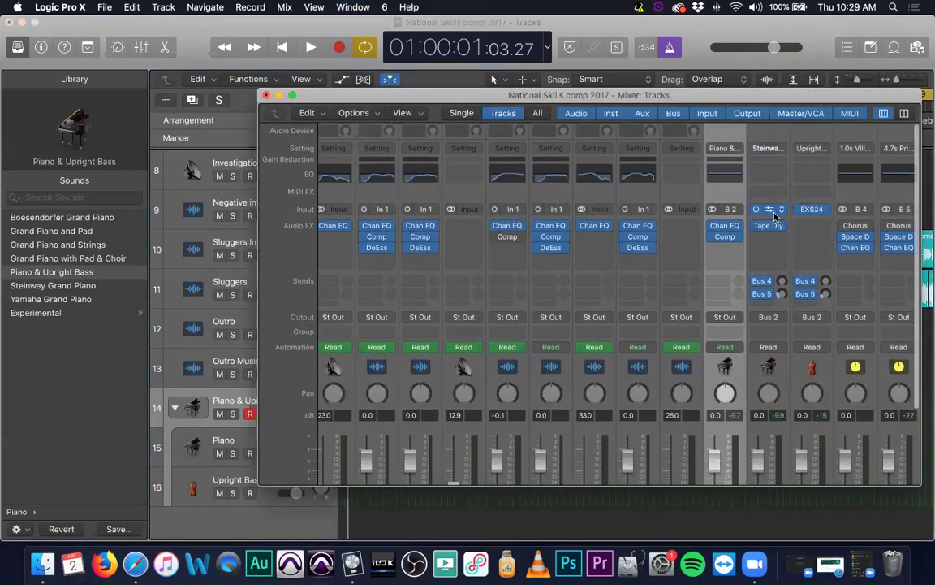
mouse_move(821, 213)
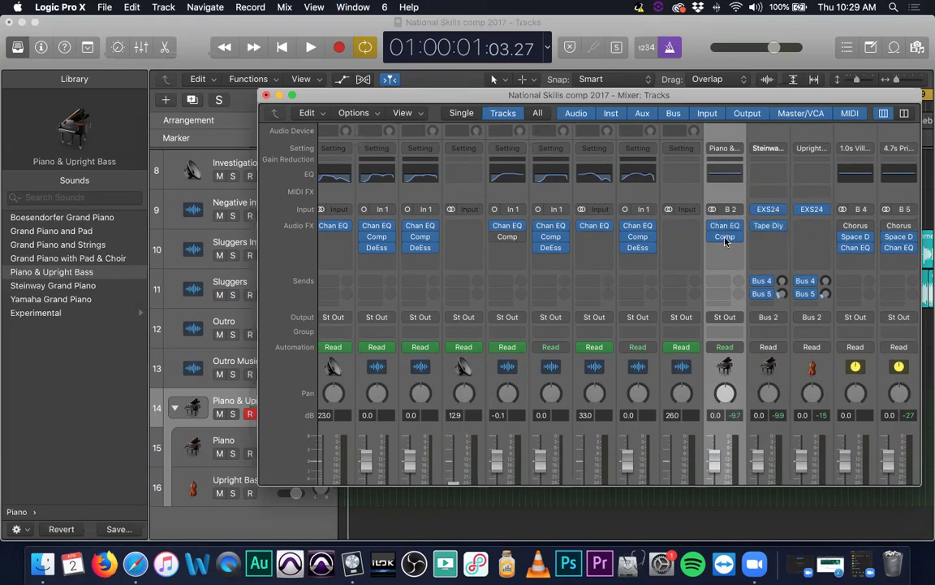
scroll(725, 276, down, 2)
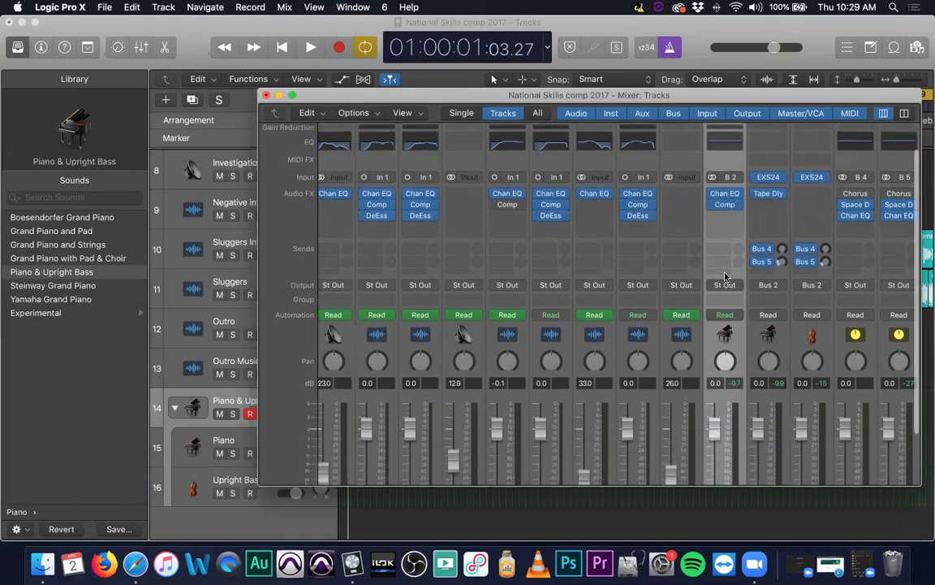
scroll(747, 224, right, 2)
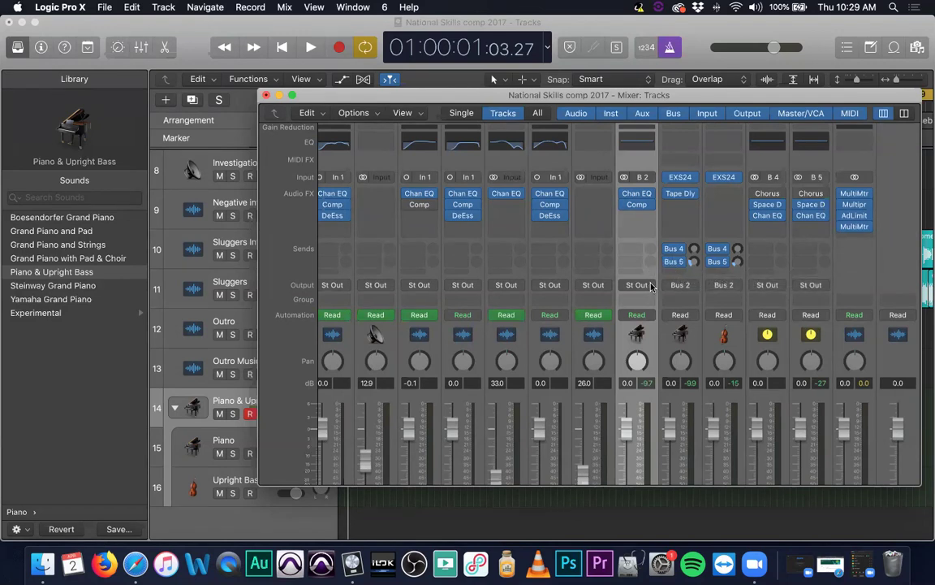
scroll(652, 285, down, 3)
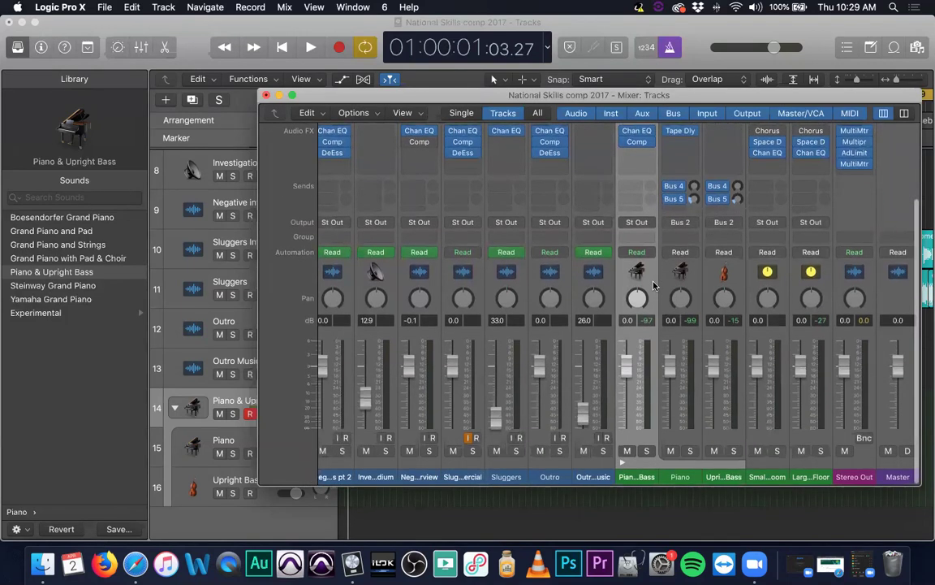
scroll(652, 285, up, 4)
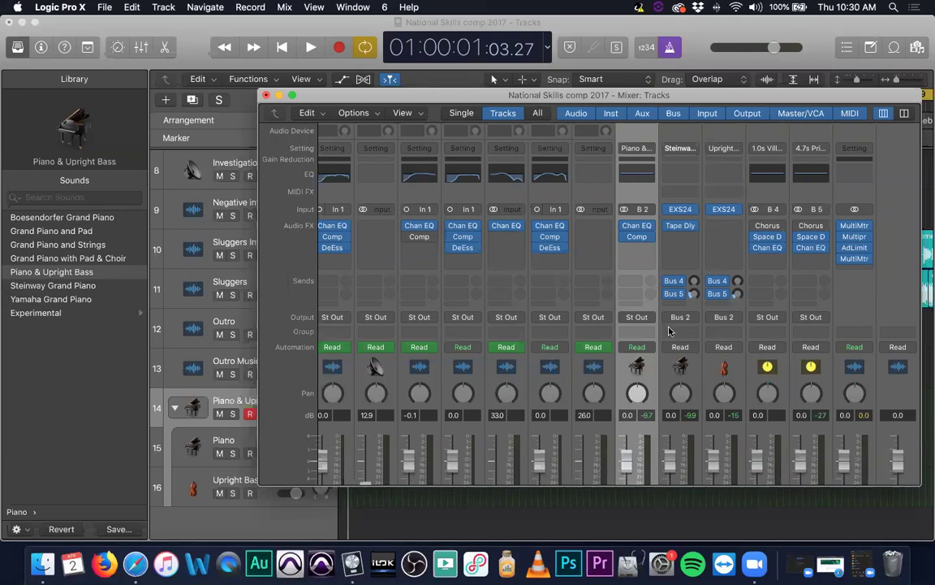
scroll(678, 333, down, 5)
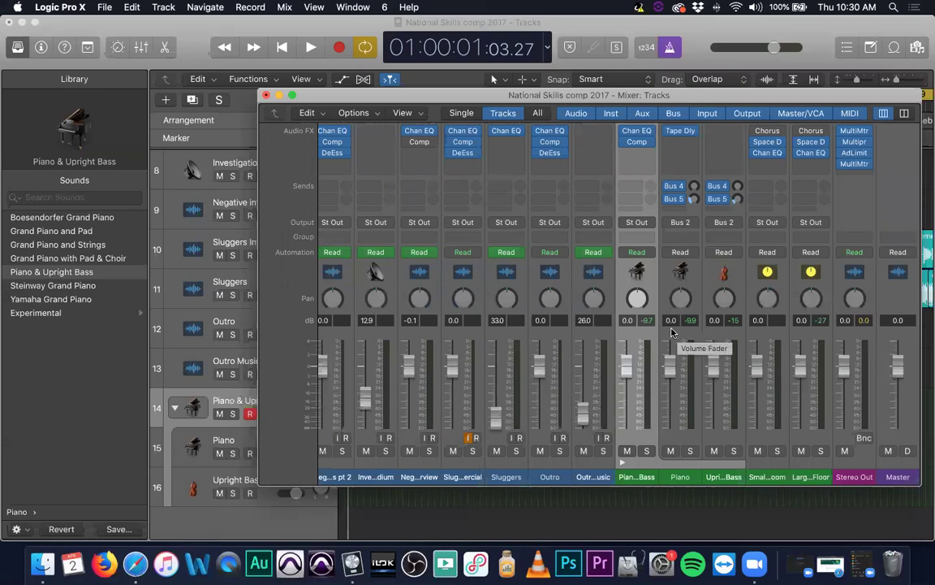
key(x)
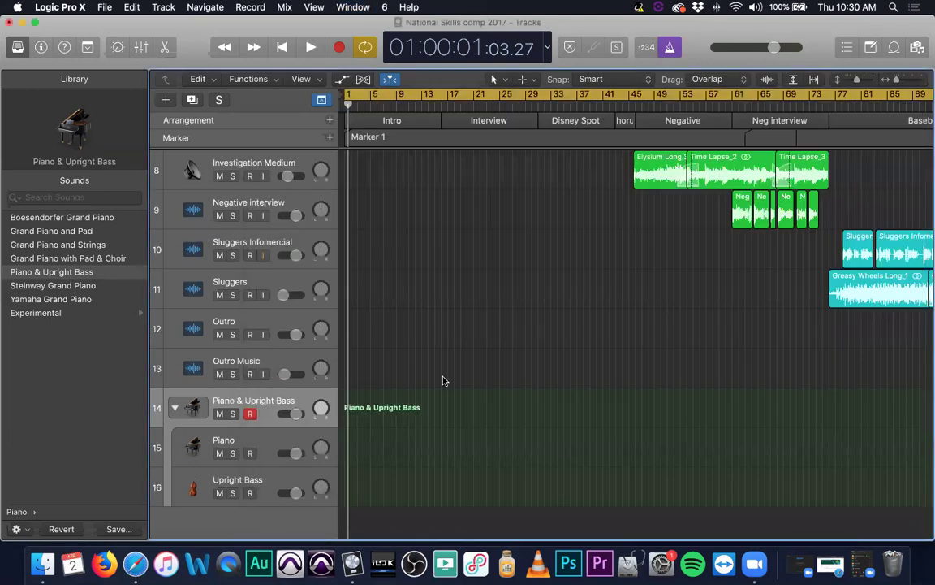
Step: Flatten the Piano & Upright Bass stack into separate Piano and Upright Bass tracks
scroll(159, 375, up, 2)
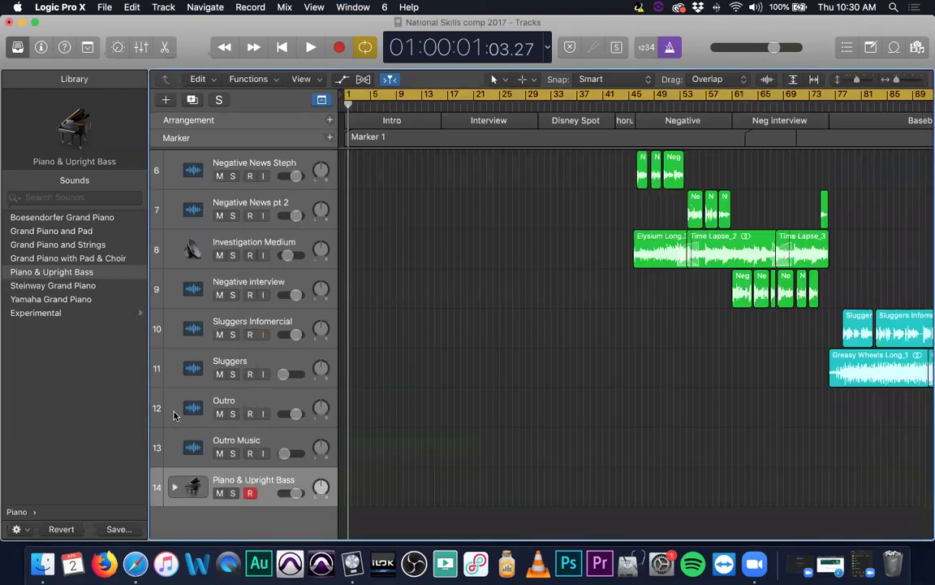
scroll(255, 394, down, 2)
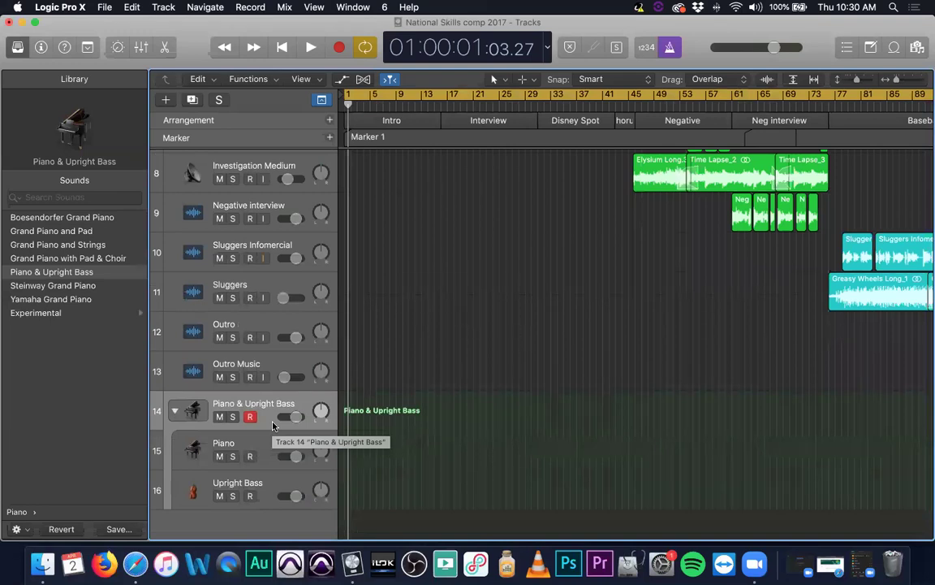
right_click(269, 419)
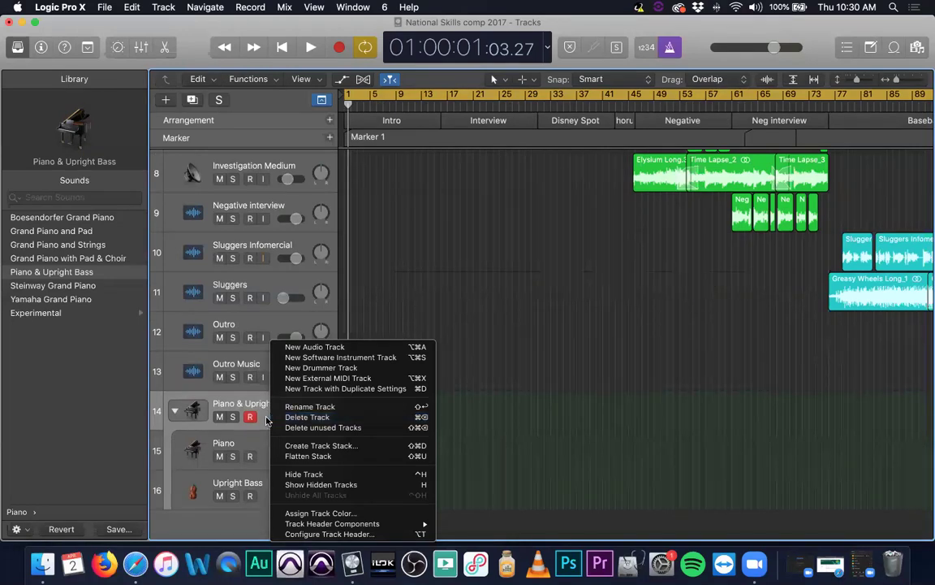
click(347, 458)
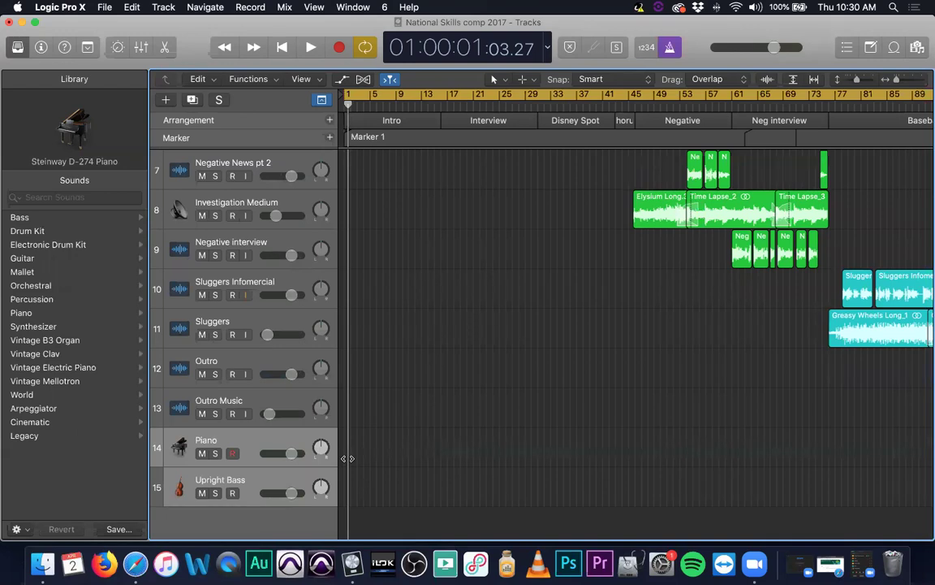
Step: Select only the Piano track and audition it with Musical Typing at octave C4
click(256, 424)
click(253, 450)
key(super+k)
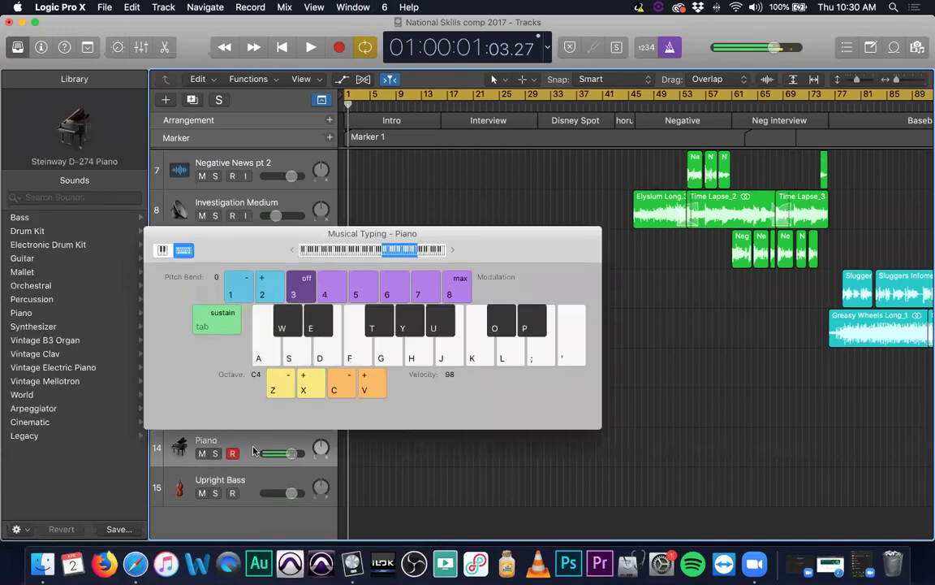
key(a)
key(s)
Step: Select the Upright Bass track and audition a few notes at octave C4
click(255, 478)
key(a)
key(s)
key(e)
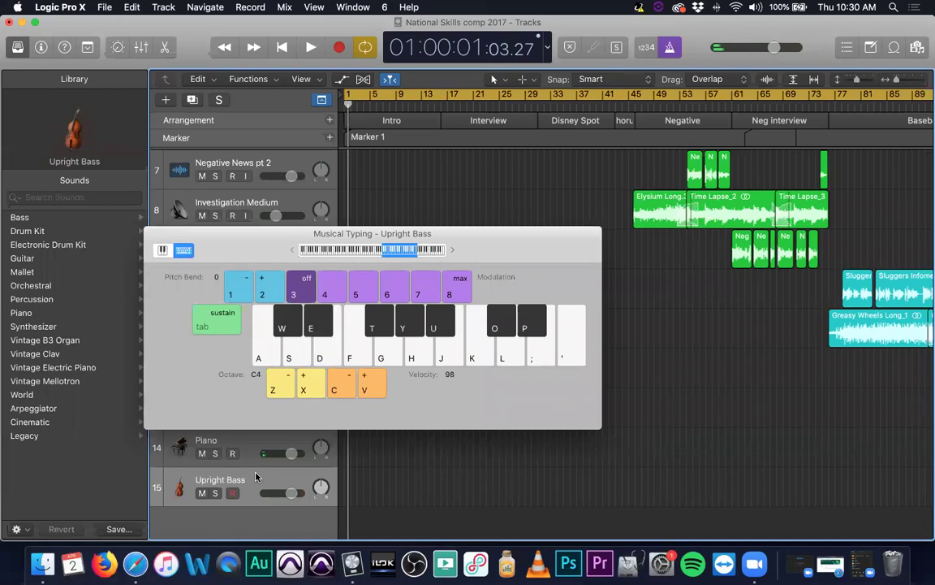
Step: Lower the Musical Typing octave to C1, play Upright Bass notes with pitch bend, and raise the octave to C2
key(z)
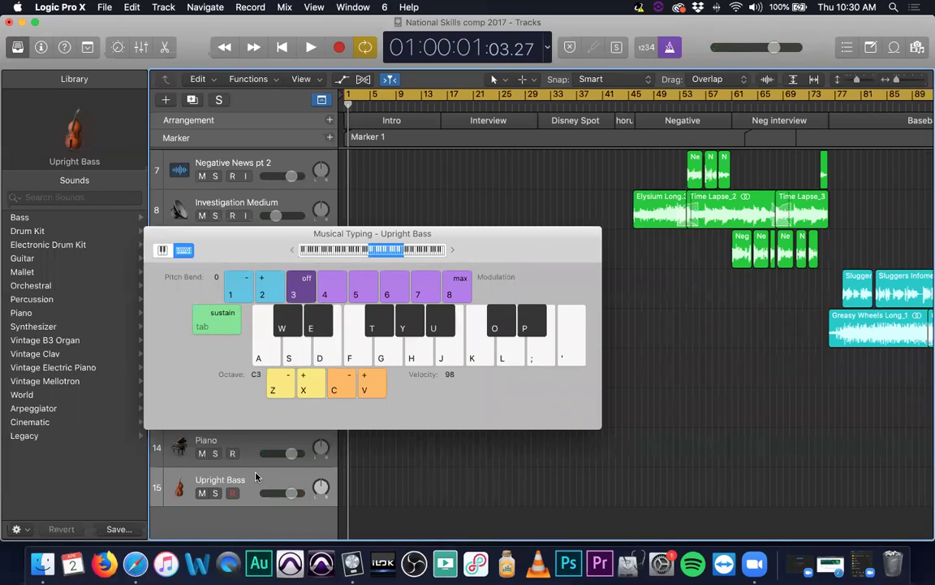
key(z)
key(z)
key(d)
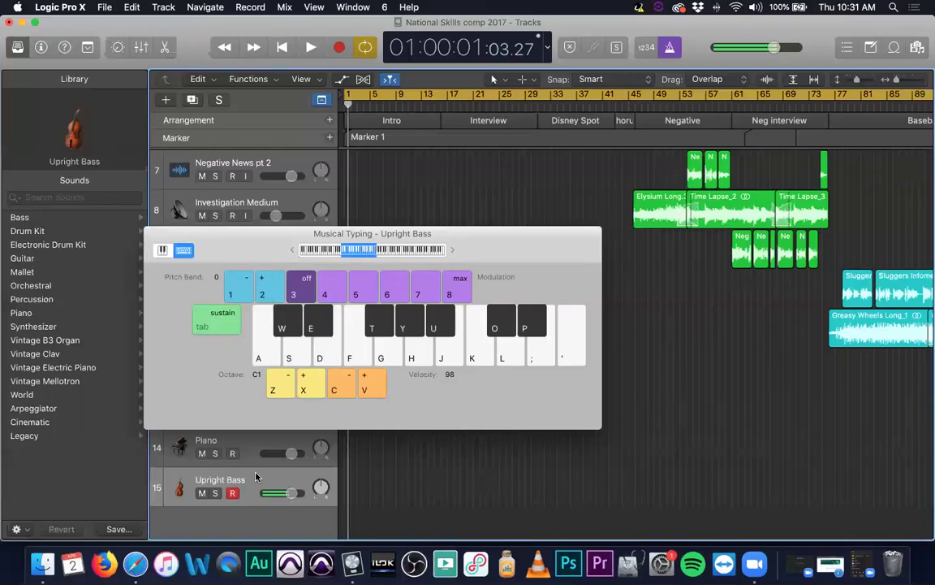
key(w)
key(s)
key(1)
key(2)
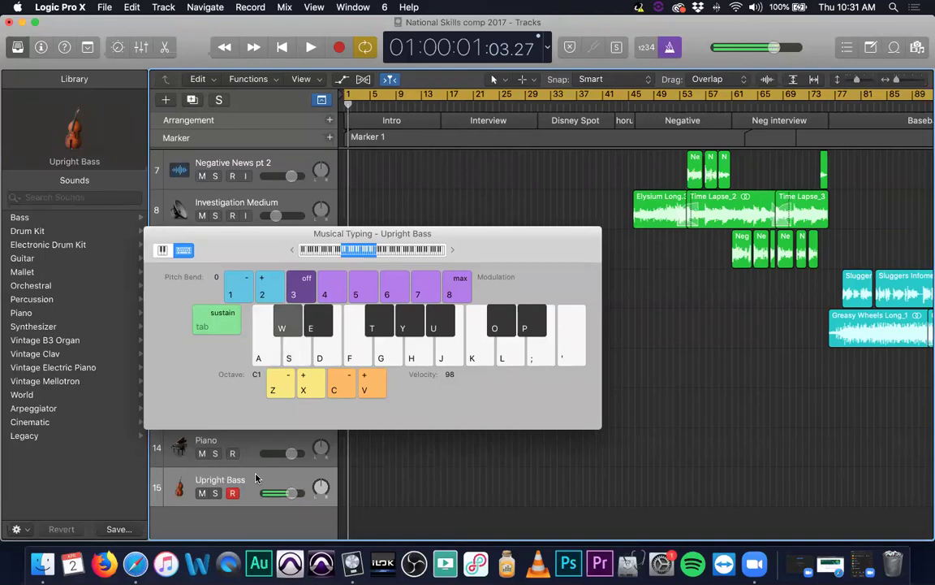
key(x)
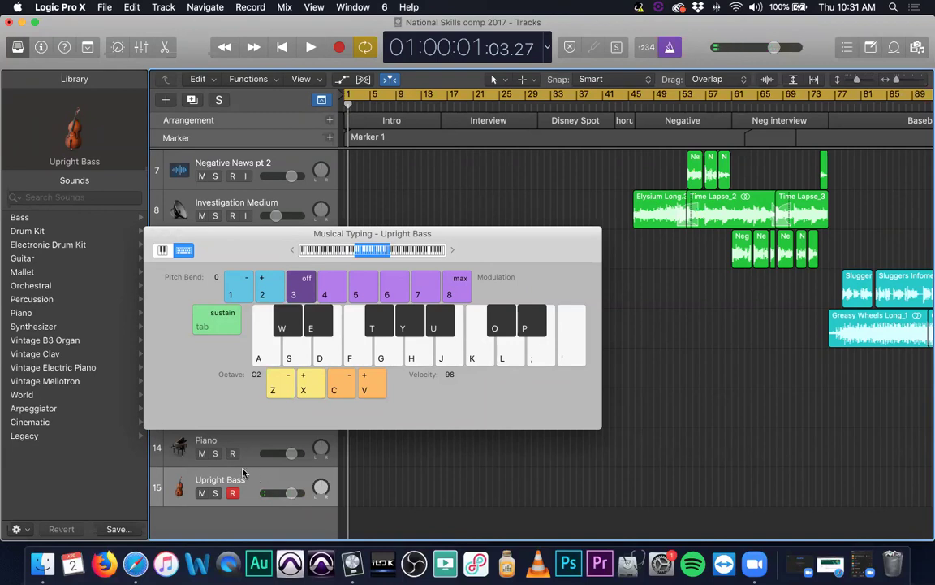
Step: Switch between the Piano and Upright Bass tracks, leaving Upright Bass selected, and close the Musical Typing keyboard
click(254, 444)
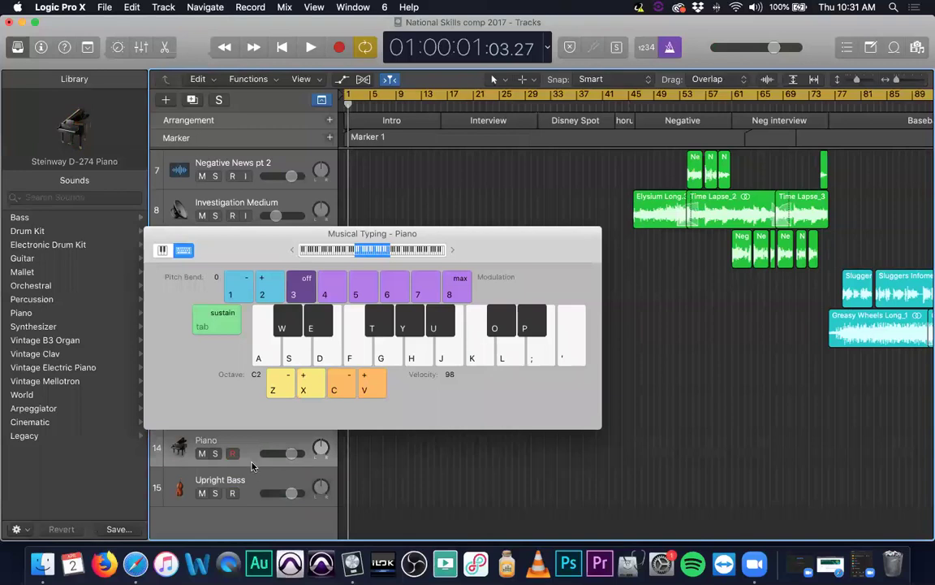
click(255, 479)
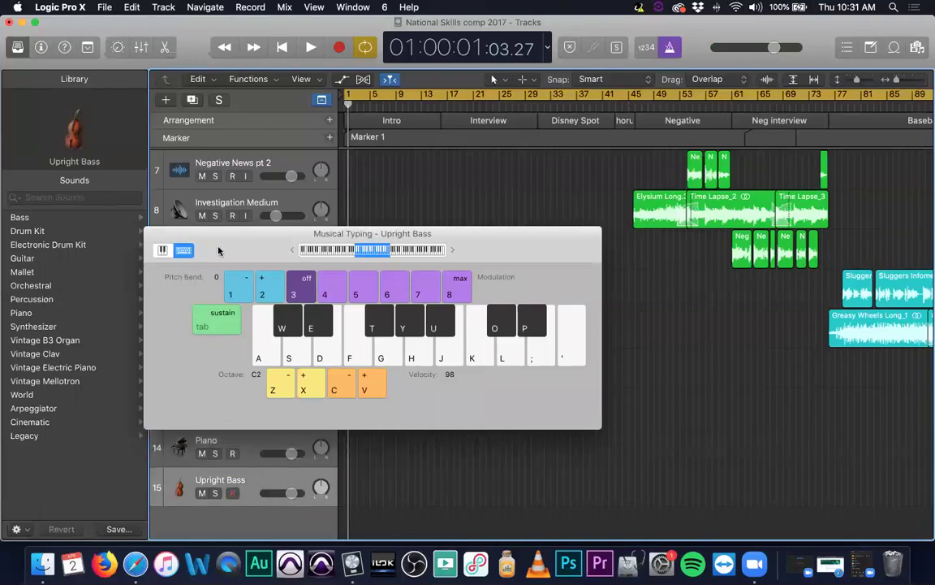
drag(253, 249, 294, 255)
key(super+k)
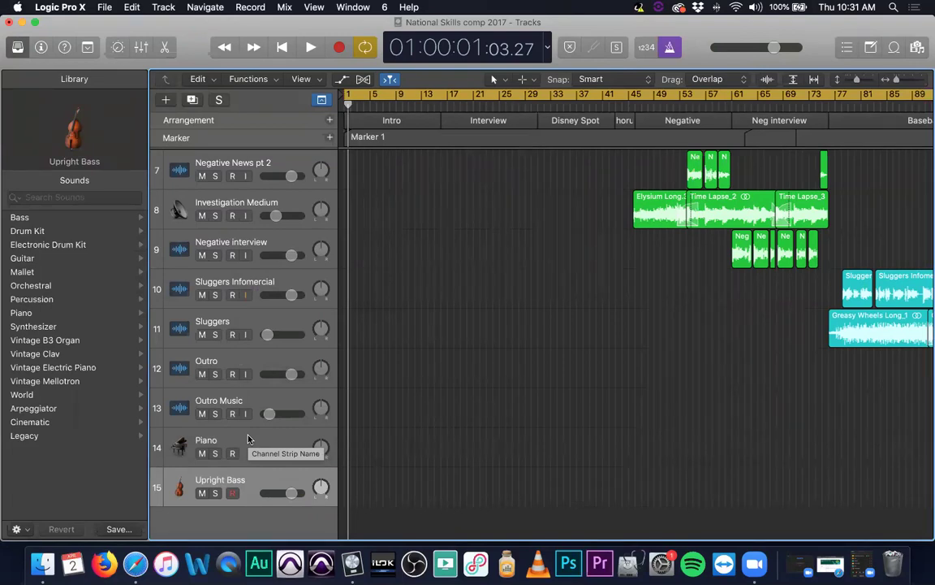
Step: Undo the flattening to restore the Piano & Upright Bass stack, and collapse and expand its subtracks
scroll(257, 444, up, 1)
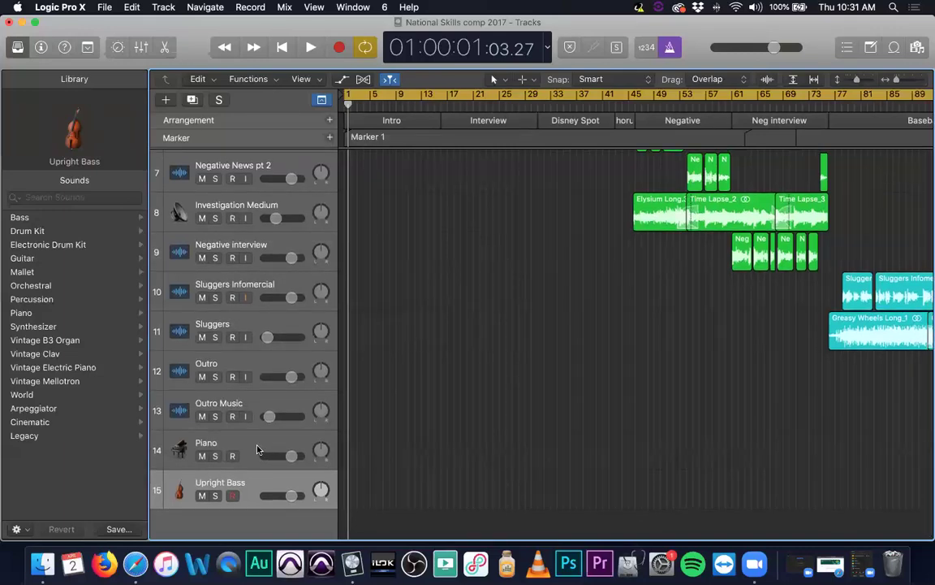
shift+click(257, 450)
key(super+shift+d)
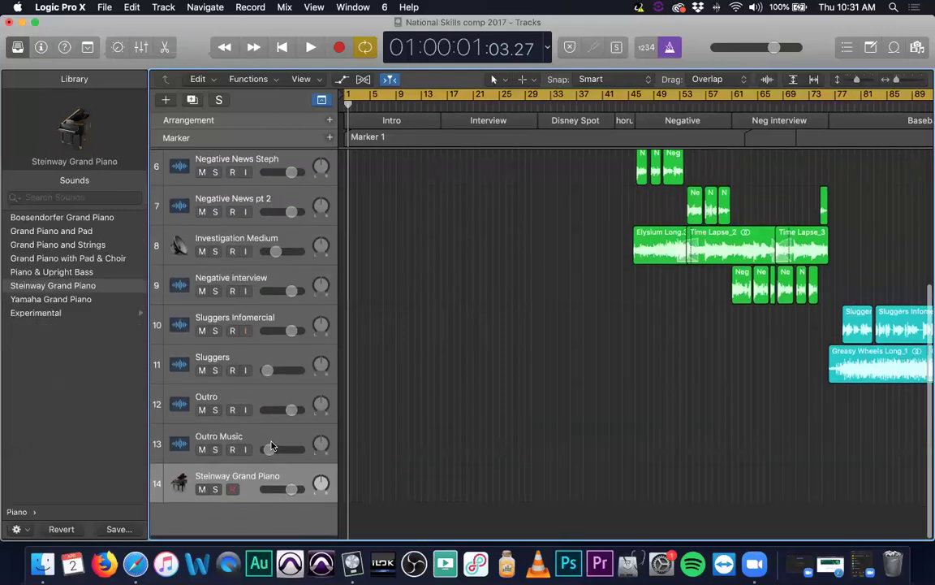
key(super+z)
scroll(235, 430, down, 2)
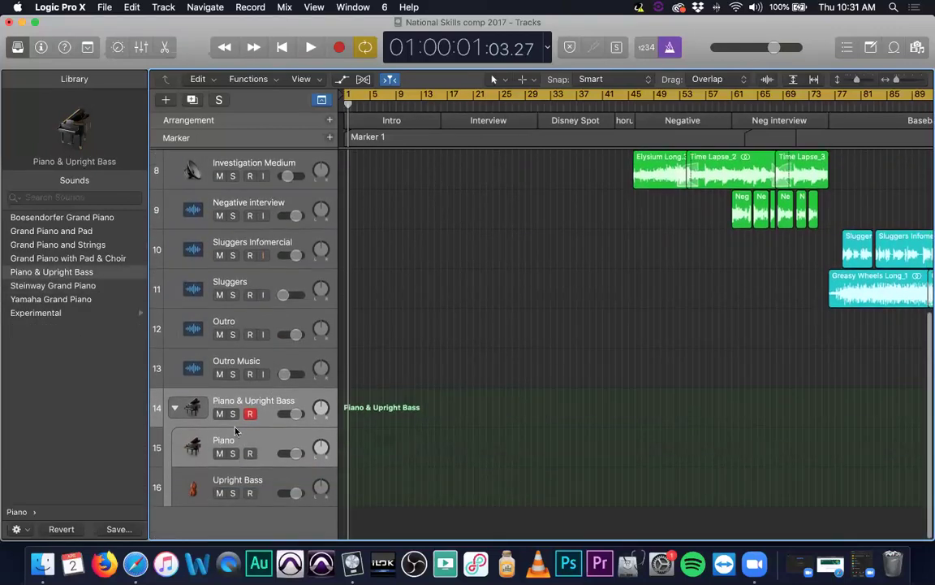
click(174, 408)
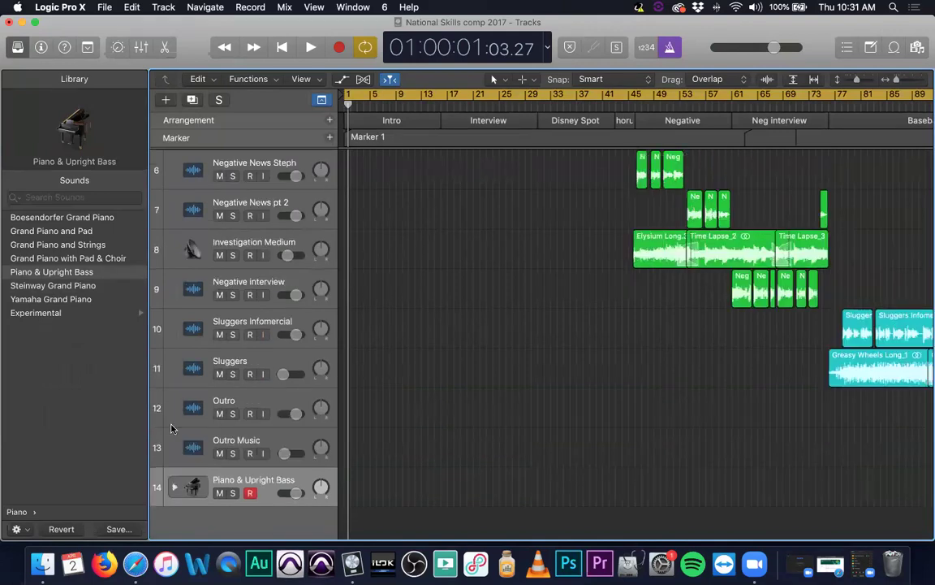
click(173, 486)
scroll(244, 414, down, 2)
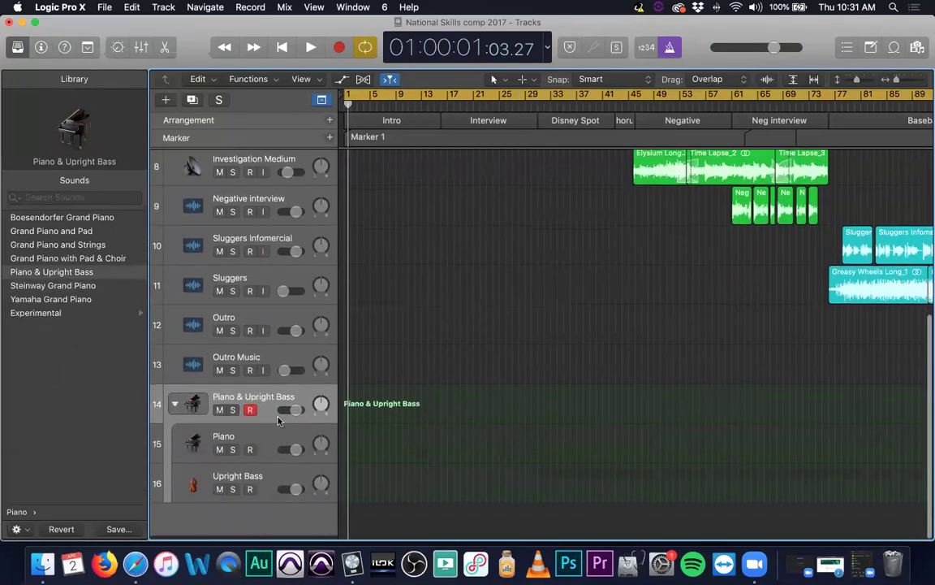
Step: Flatten the Piano & Upright Bass stack again, keeping both the Piano and Upright Bass tracks selected
right_click(243, 369)
click(307, 454)
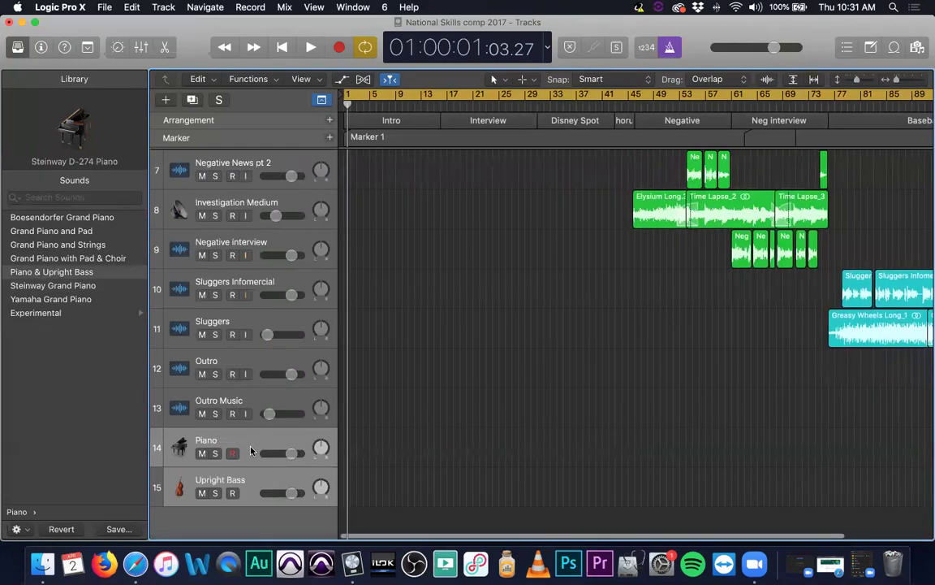
click(258, 406)
click(249, 441)
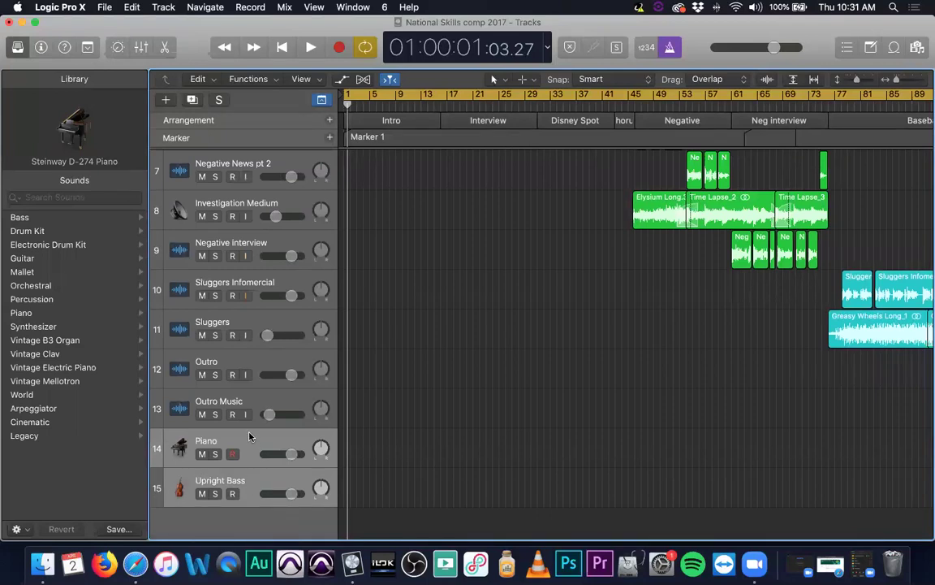
Step: Try grouping the selected Piano and Upright Bass tracks as a Summing Stack, and undo the grouping
right_click(251, 438)
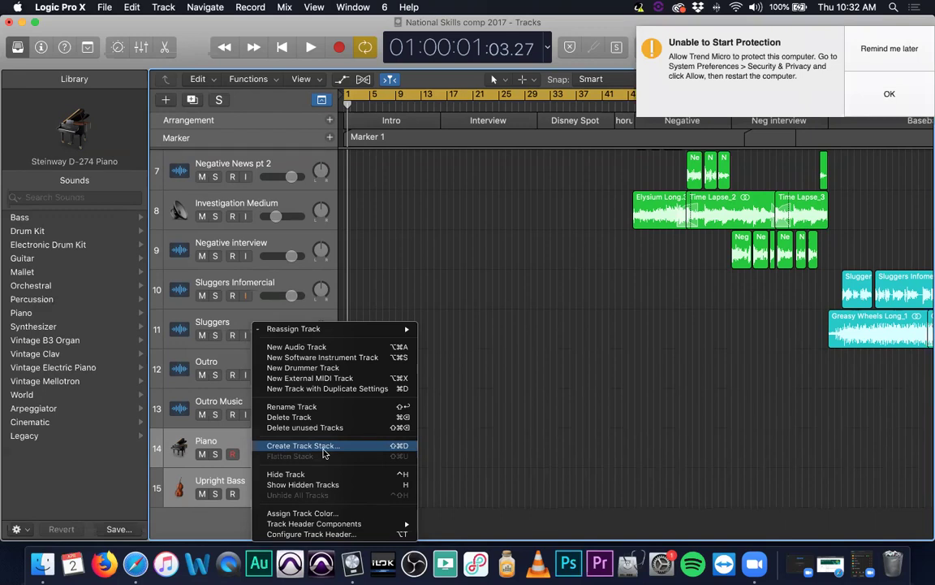
click(300, 447)
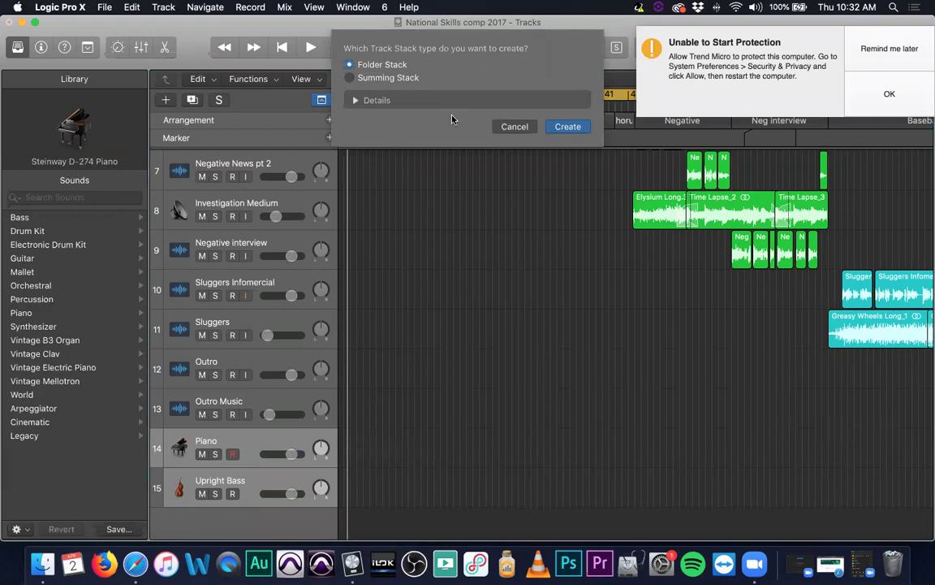
click(382, 79)
click(565, 126)
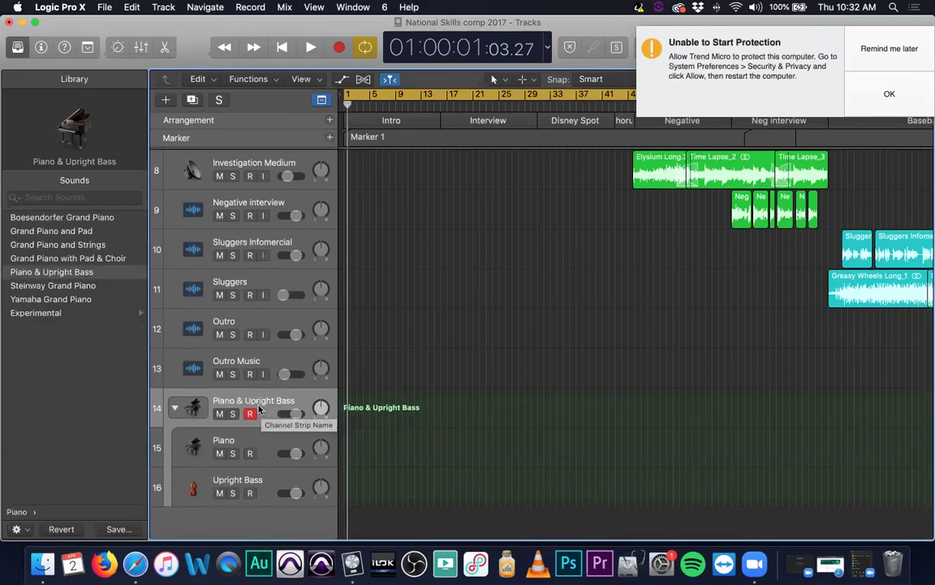
key(super+z)
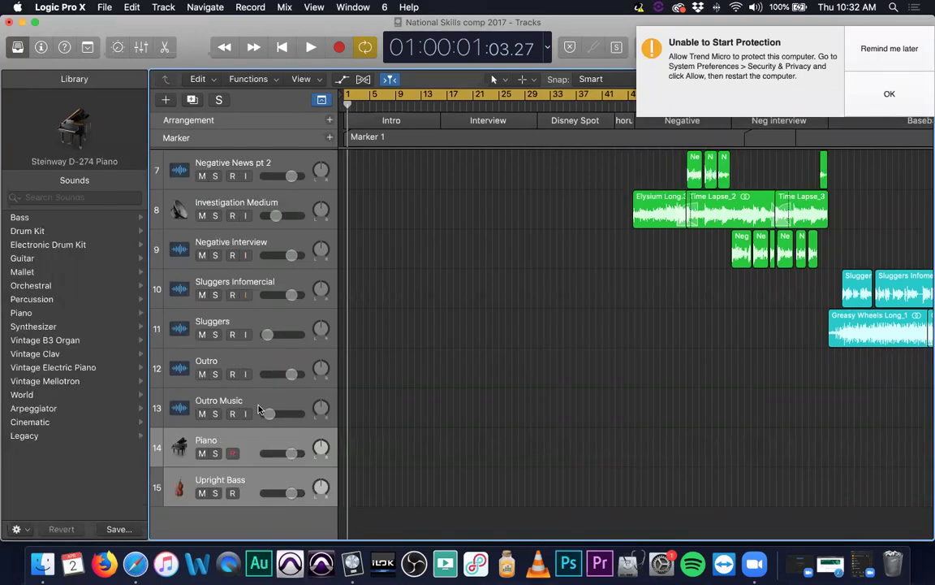
Step: Create a Folder Stack from the Piano and Upright Bass tracks, expand it to check its subtracks, and collapse it
key(super+shift+d)
click(386, 65)
click(552, 126)
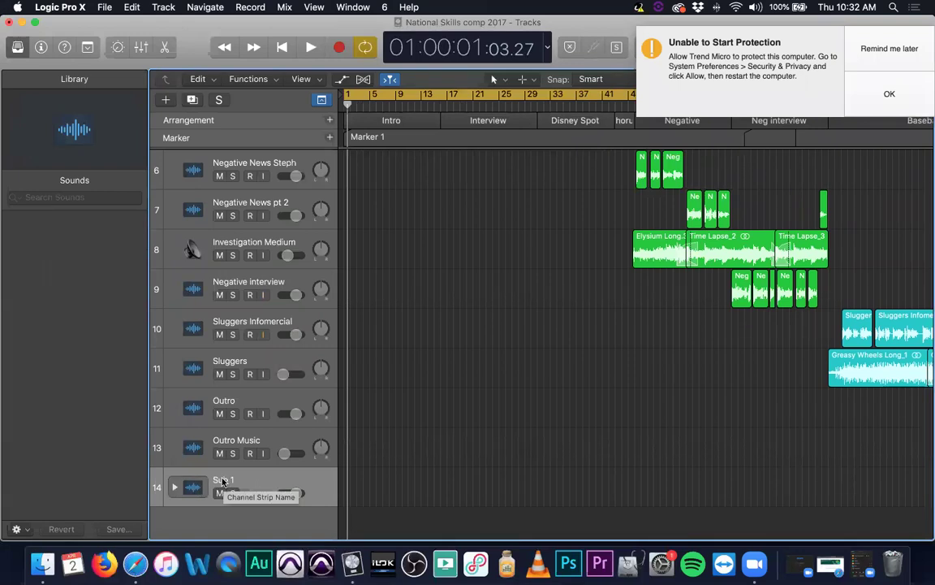
click(174, 486)
scroll(258, 451, down, 3)
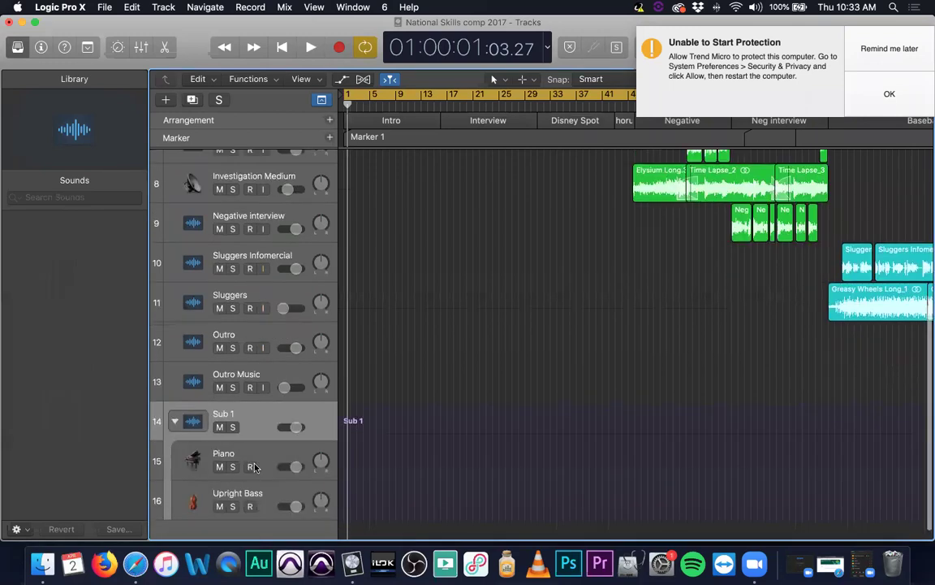
click(174, 419)
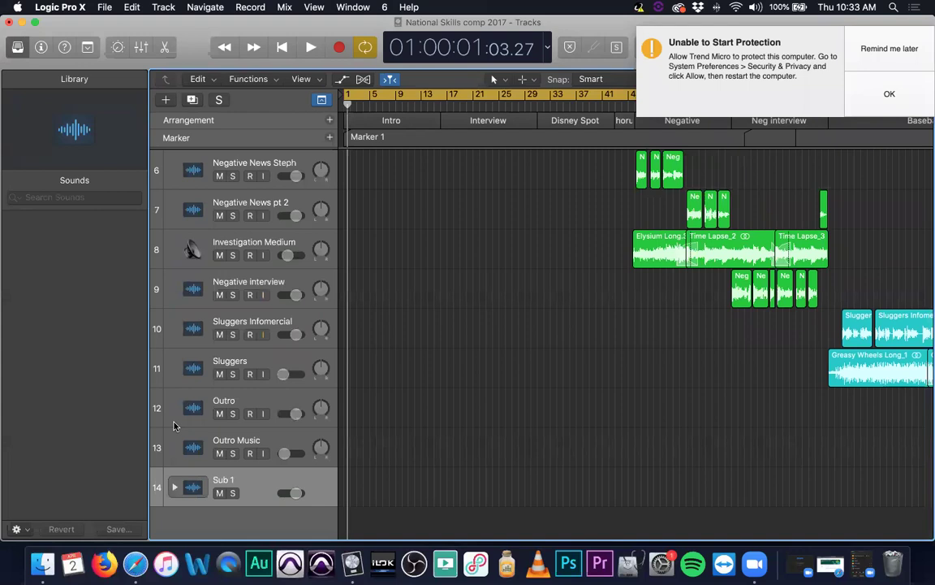
Step: Open the mixer, postpone the security alert, and examine the Sub 1 folder stack's channel strip for inserts, sends and output
key(x)
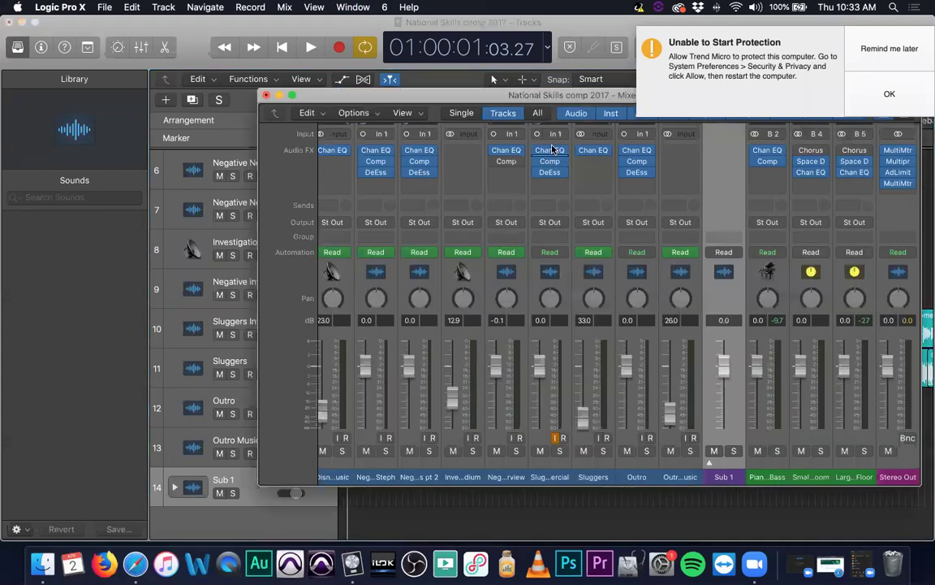
drag(559, 96, 310, 113)
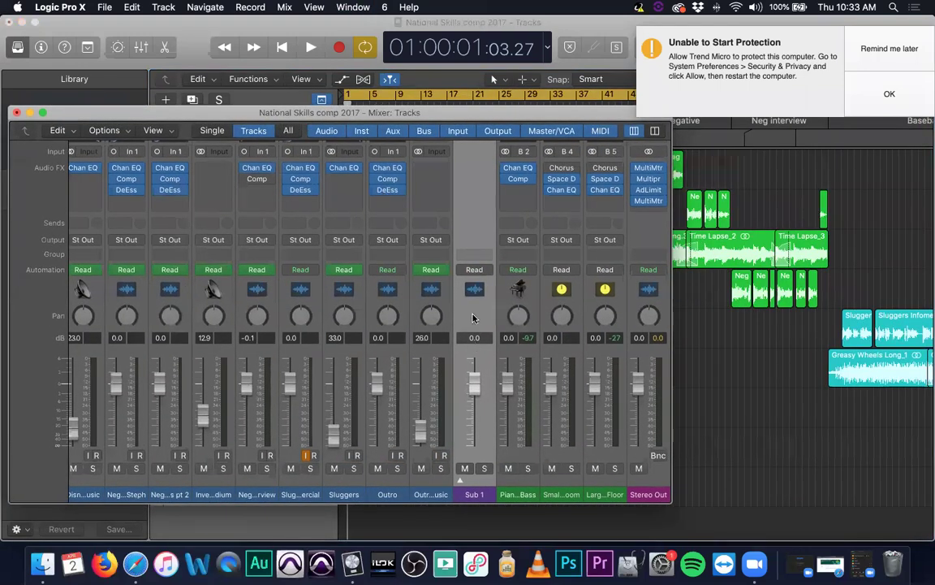
scroll(475, 293, up, 3)
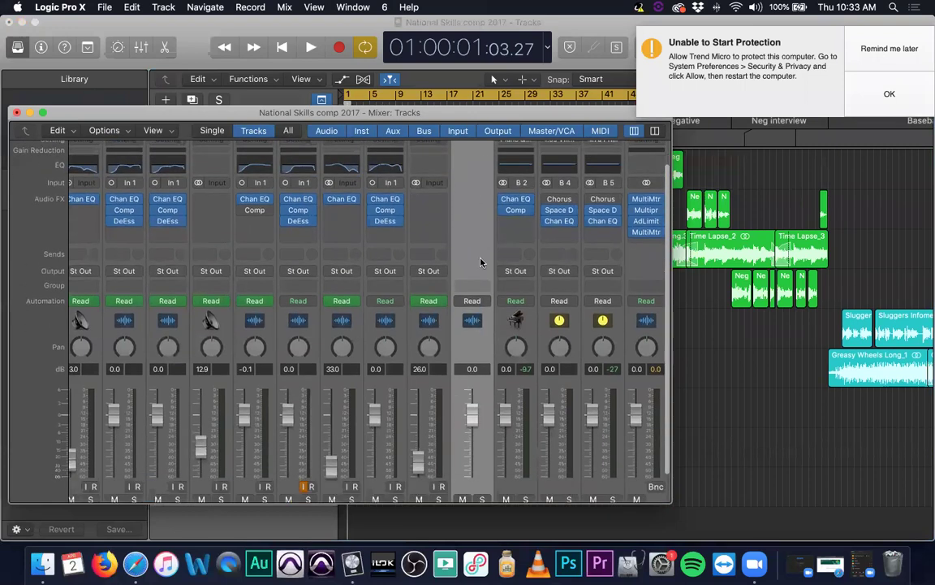
scroll(480, 262, down, 3)
click(890, 49)
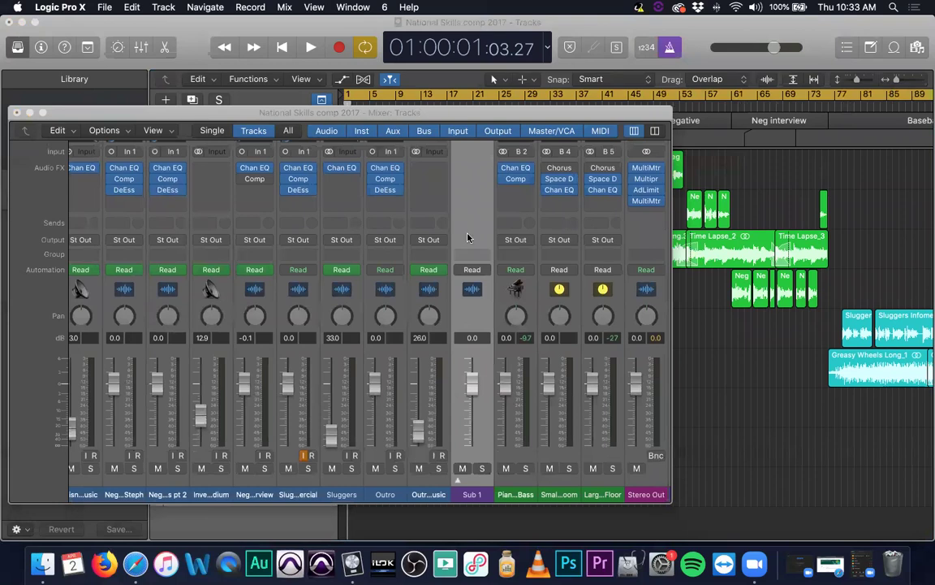
scroll(467, 246, up, 4)
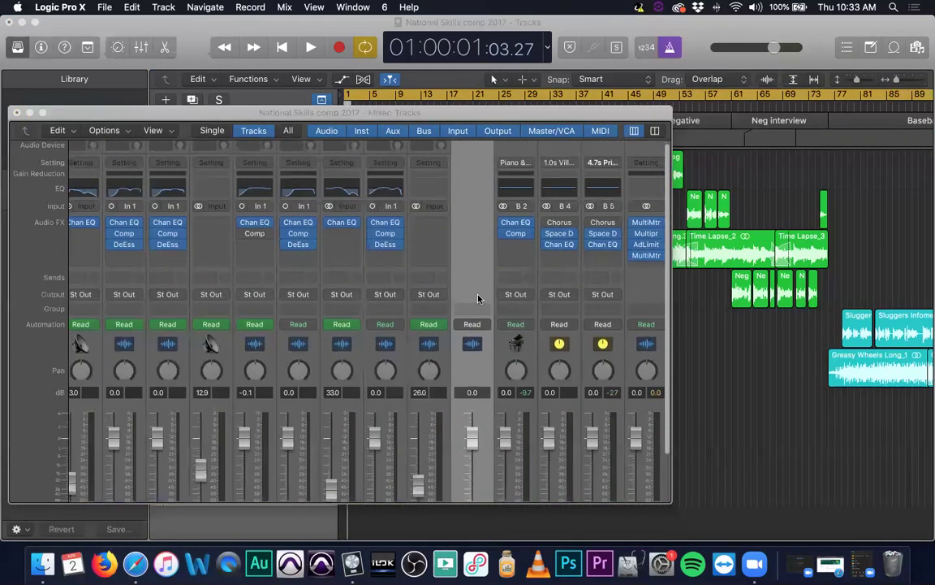
scroll(478, 304, down, 4)
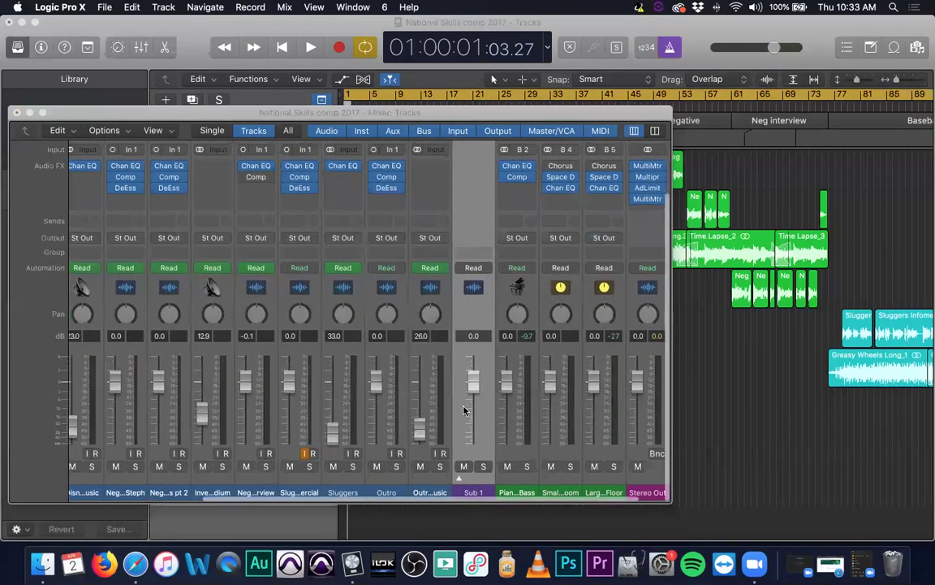
Step: Expand Sub 1 in the mixer, inspect the routing of its Piano and Upright Bass channels, and collapse it
click(460, 482)
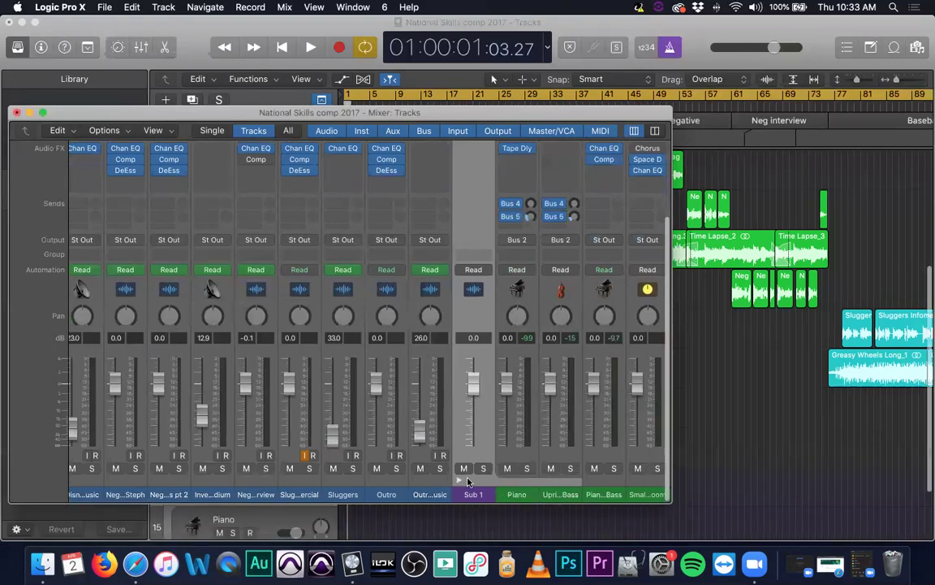
scroll(532, 308, up, 6)
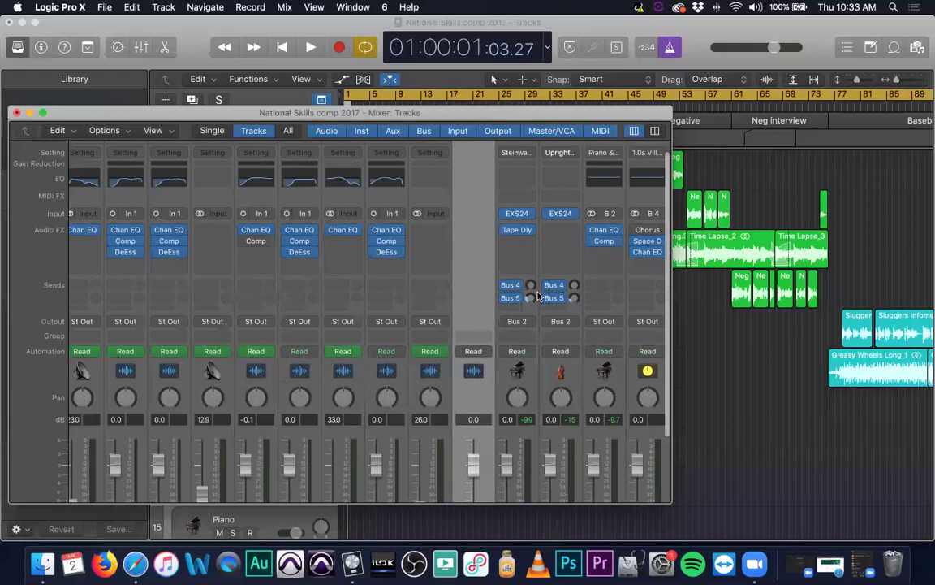
scroll(537, 297, down, 5)
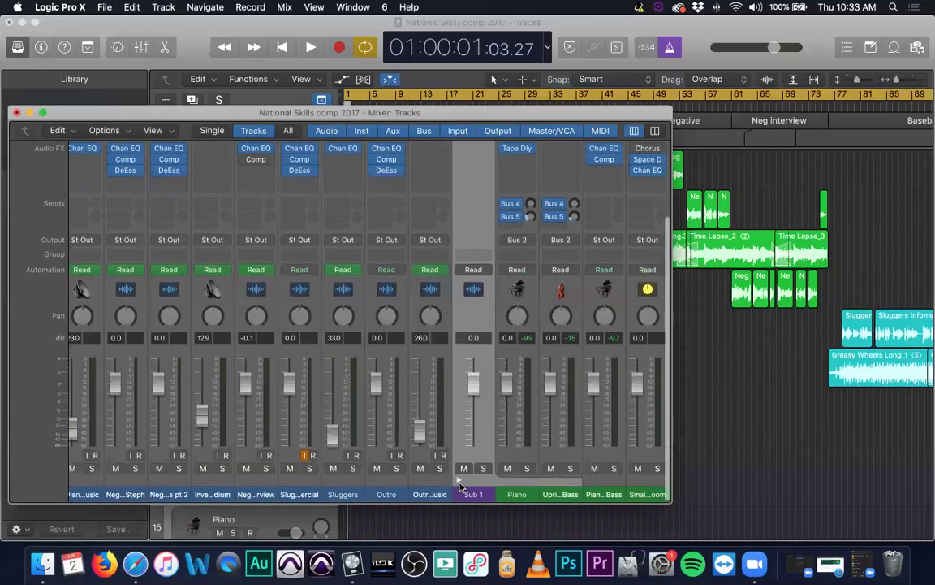
click(460, 482)
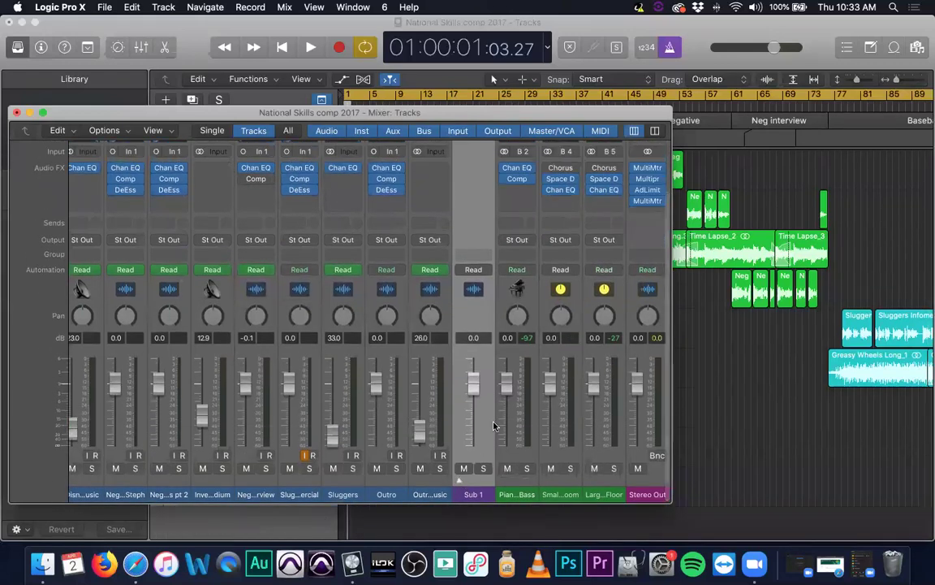
Step: Undo the folder stack, close the mixer, and step back to the separate Piano and Upright Bass tracks
click(459, 483)
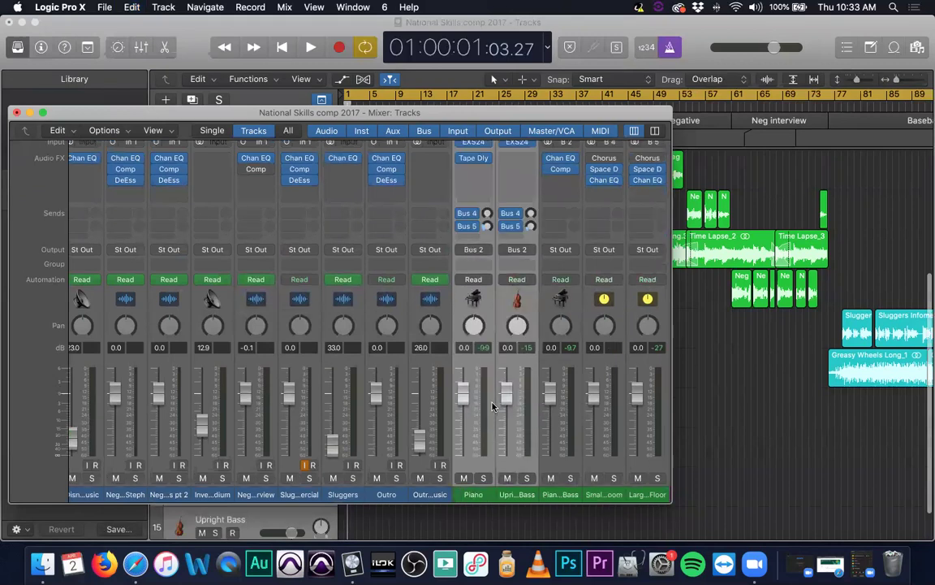
key(cmd+w)
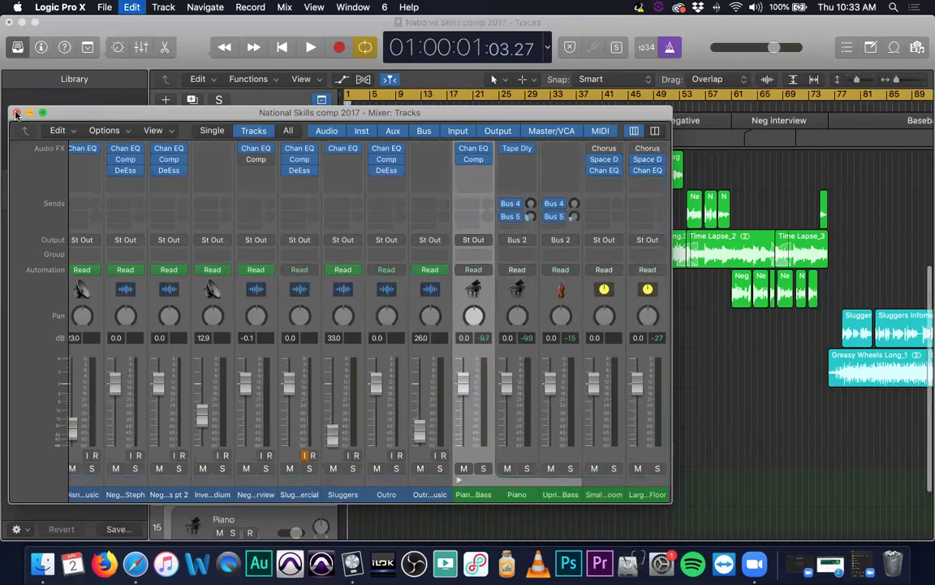
scroll(385, 402, down, 4)
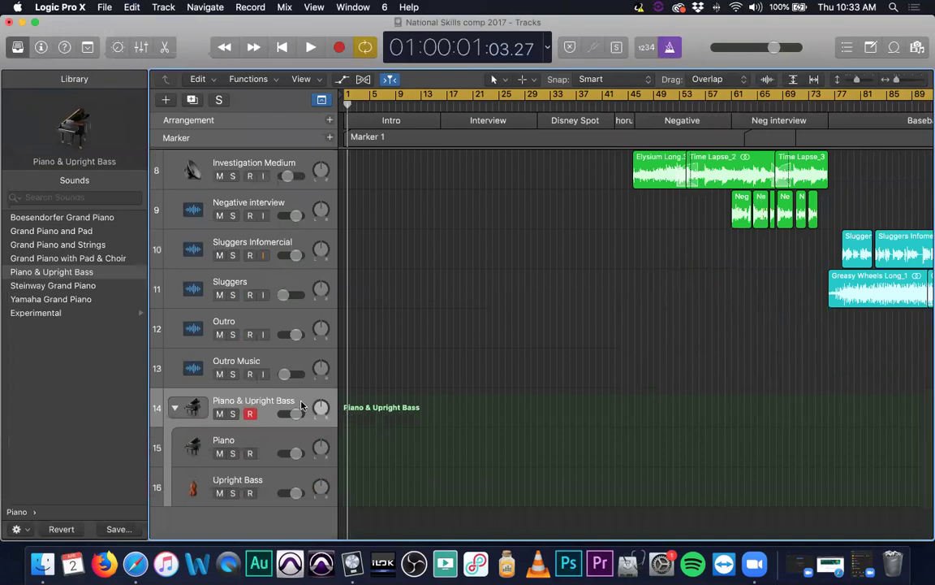
key(super+z)
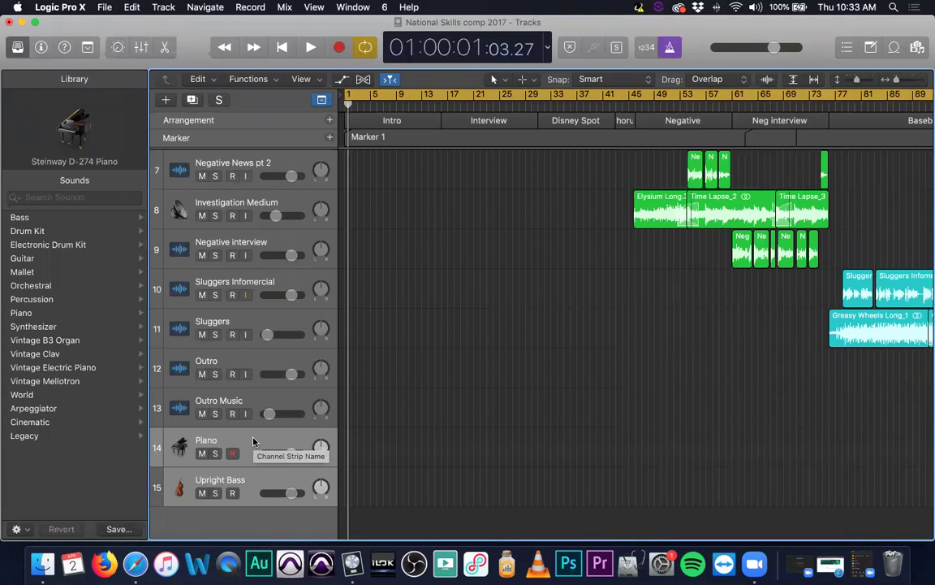
Step: Create a Summing Stack from the Piano and Upright Bass tracks and bring its subtracks into view
key(shift+super+d)
click(384, 78)
key(Return)
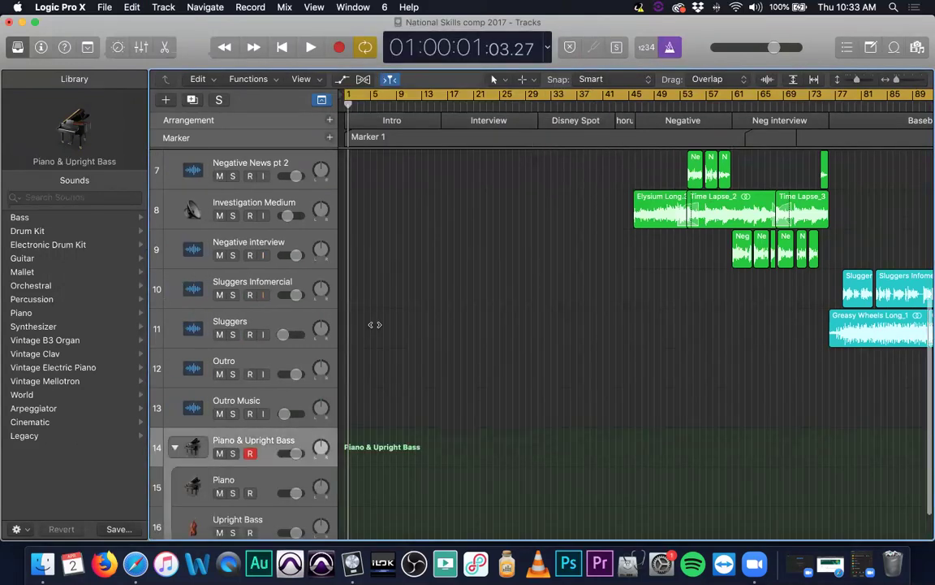
scroll(374, 324, down, 2)
Step: Open the mixer and examine the Piano & Upright Bass summing stack's channel strip alongside its subtracks' sends and outputs
key(super+2)
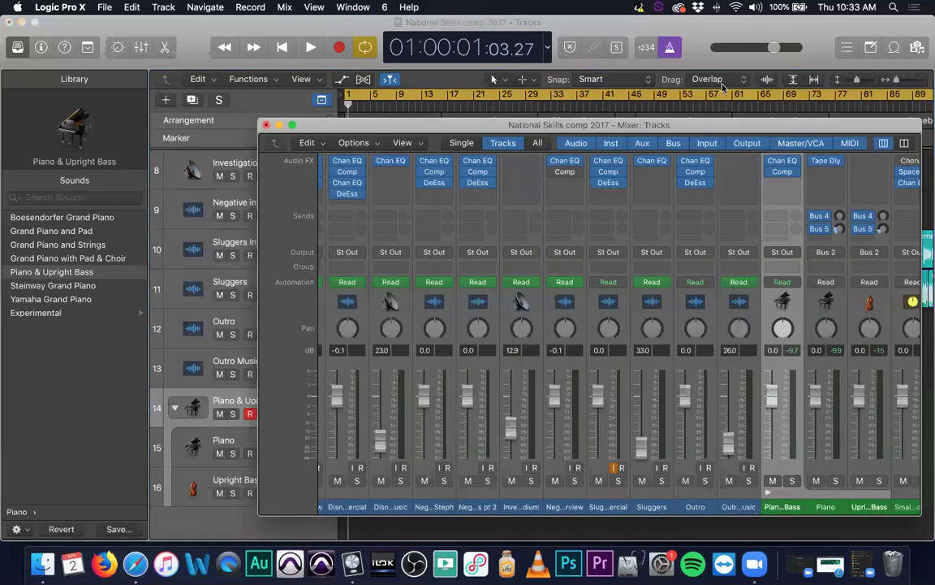
drag(655, 125, 496, 130)
scroll(626, 219, up, 4)
scroll(625, 244, down, 5)
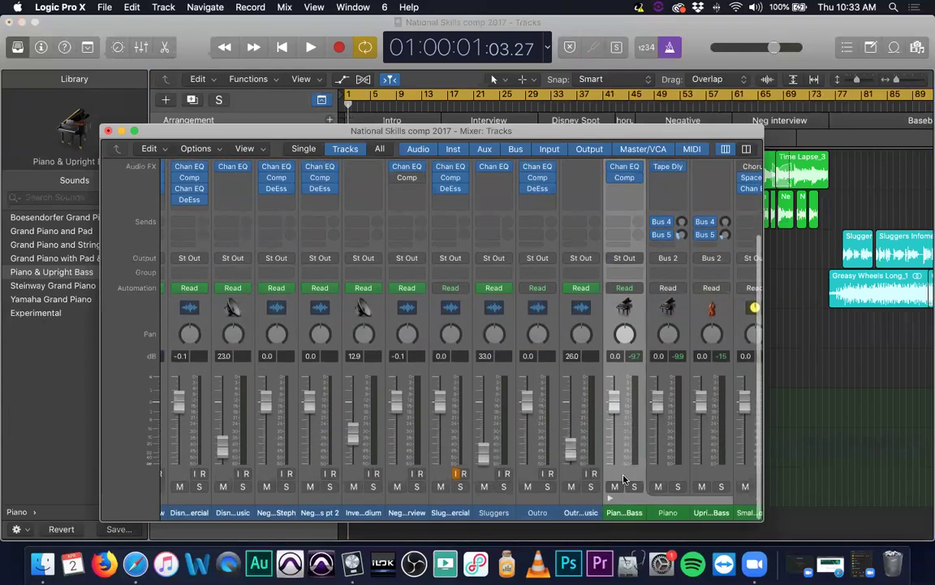
scroll(627, 418, up, 1)
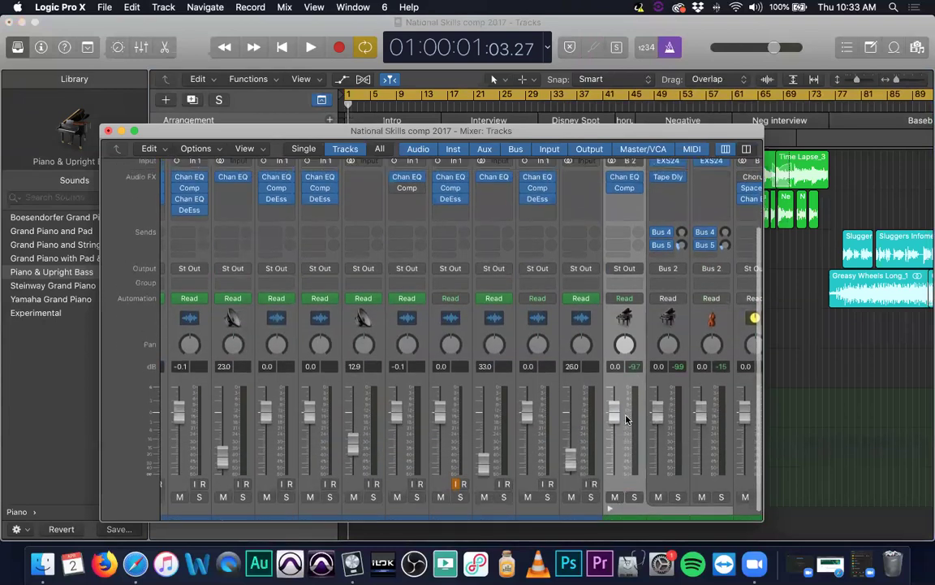
Step: Finish reviewing the summing stack's channel strips, close the mixer, and undo the stack to get the separate Piano and Upright Bass tracks back
scroll(621, 325, up, 2)
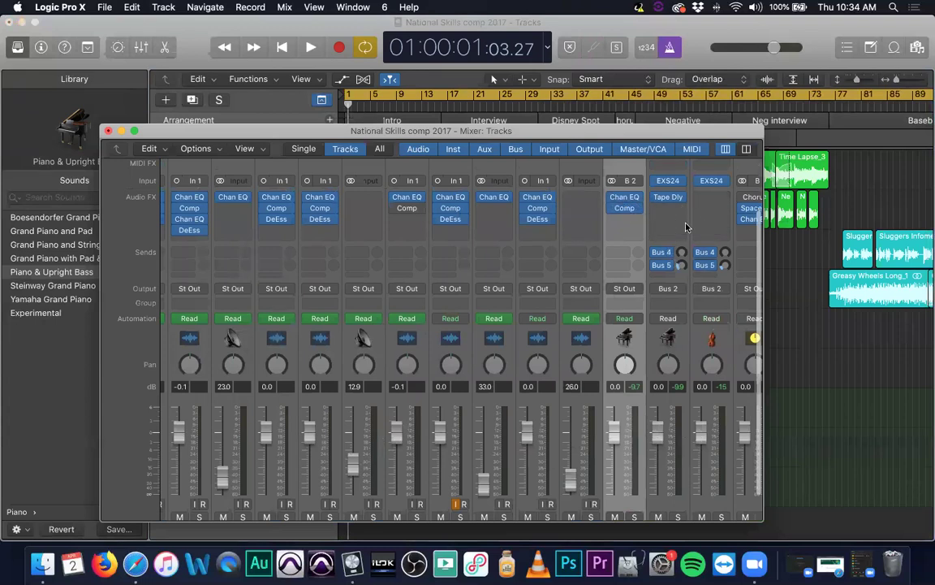
scroll(569, 243, down, 3)
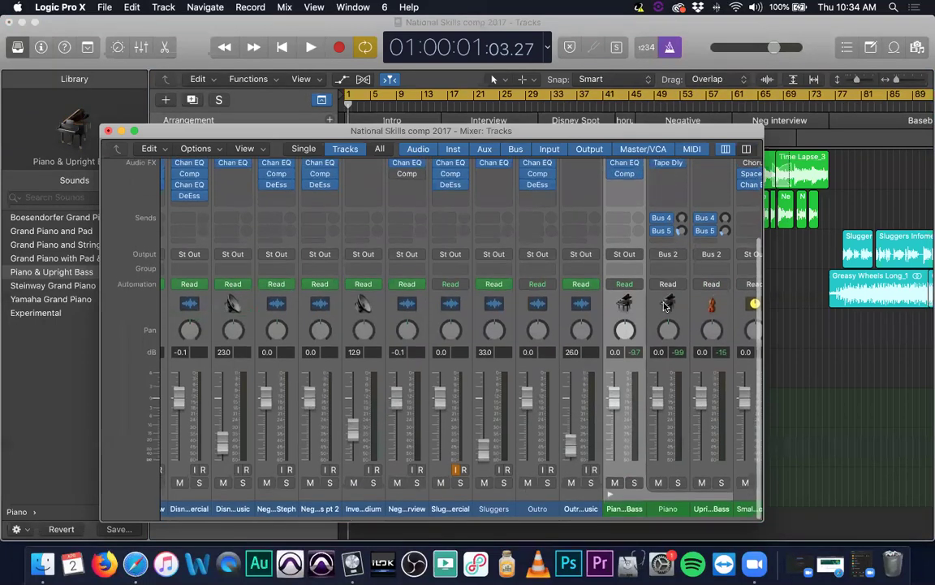
click(109, 131)
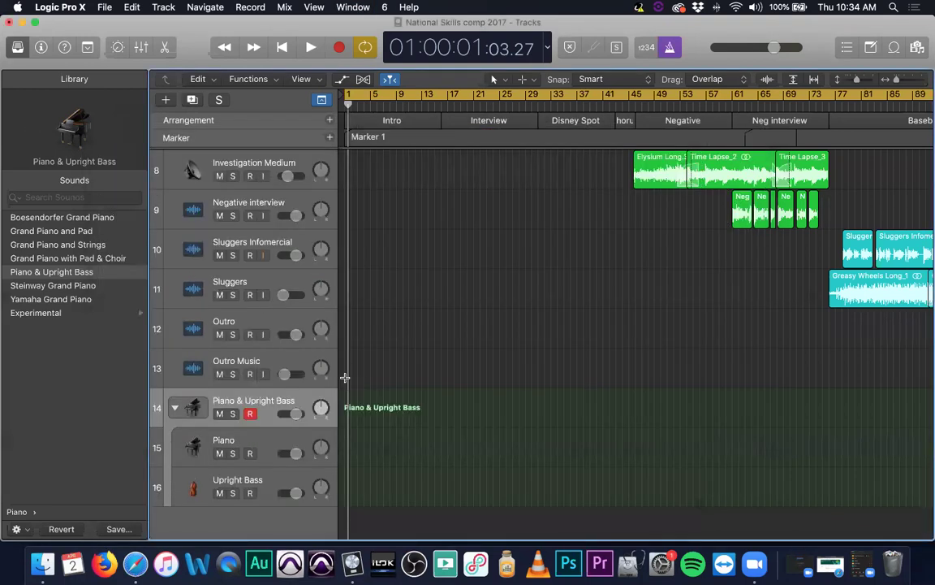
key(super+z)
key(super+z)
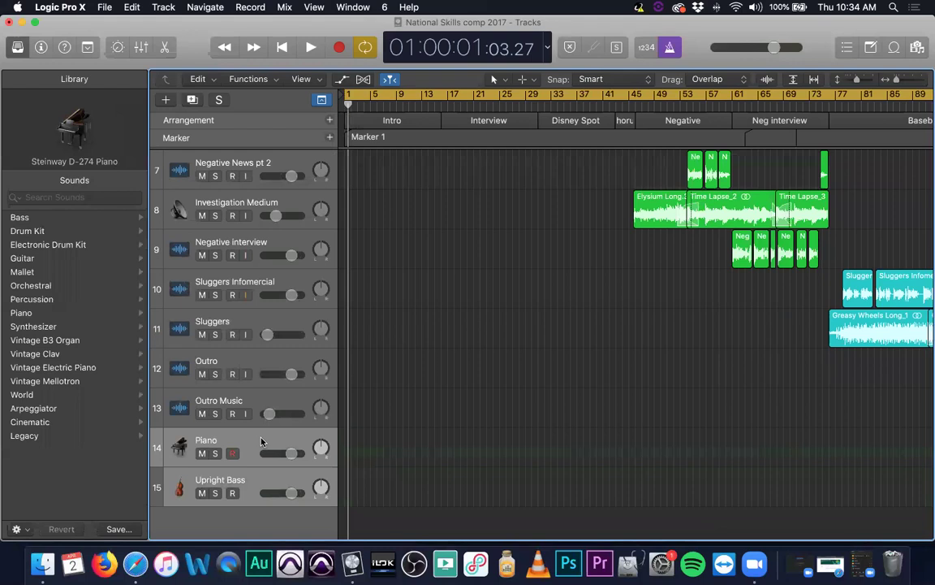
Step: Create a Folder Stack from the Piano and Upright Bass tracks
key(shift+super+d)
click(372, 65)
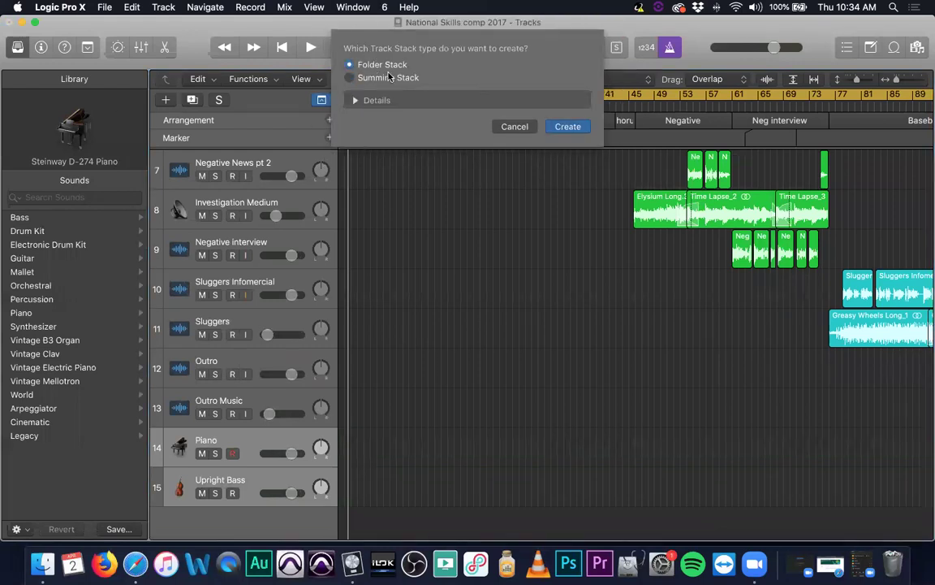
click(560, 126)
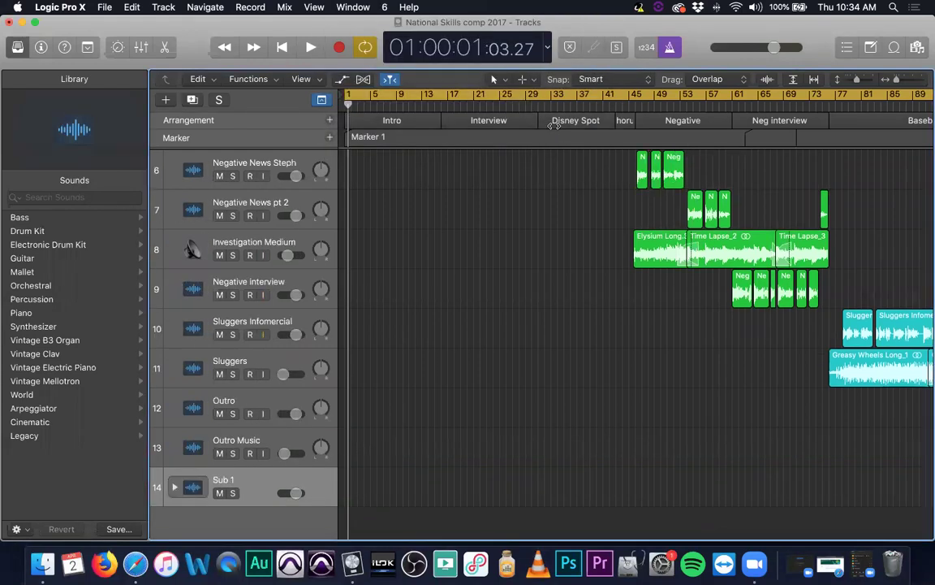
Step: Open the mixer, expand Sub 1, and examine the sends and outputs of its Piano and Upright Bass channels
key(super+2)
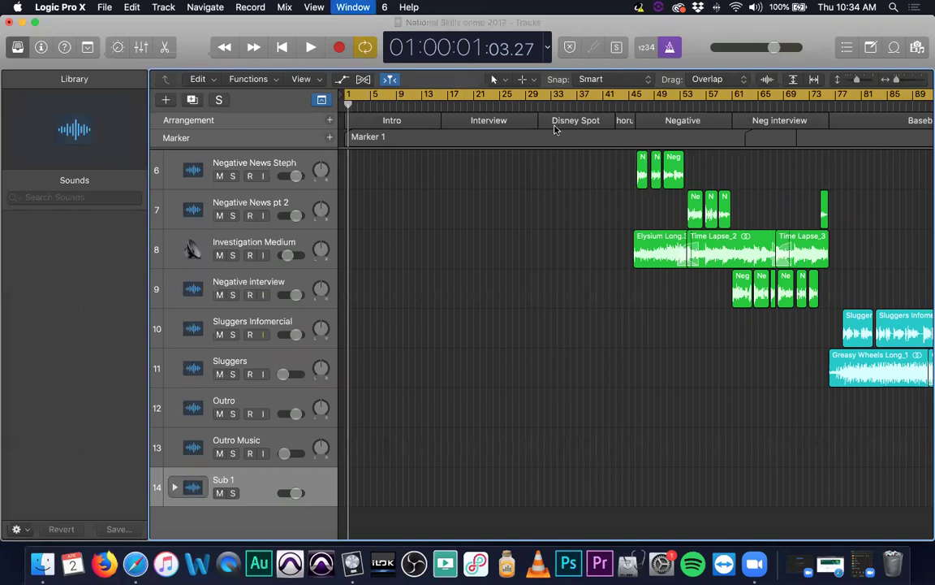
scroll(625, 337, up, 3)
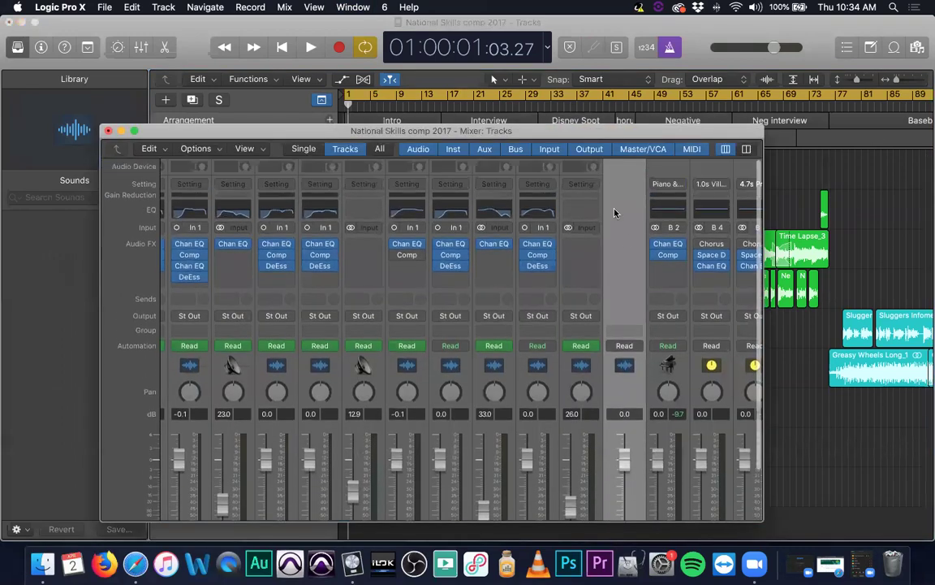
scroll(622, 376, down, 3)
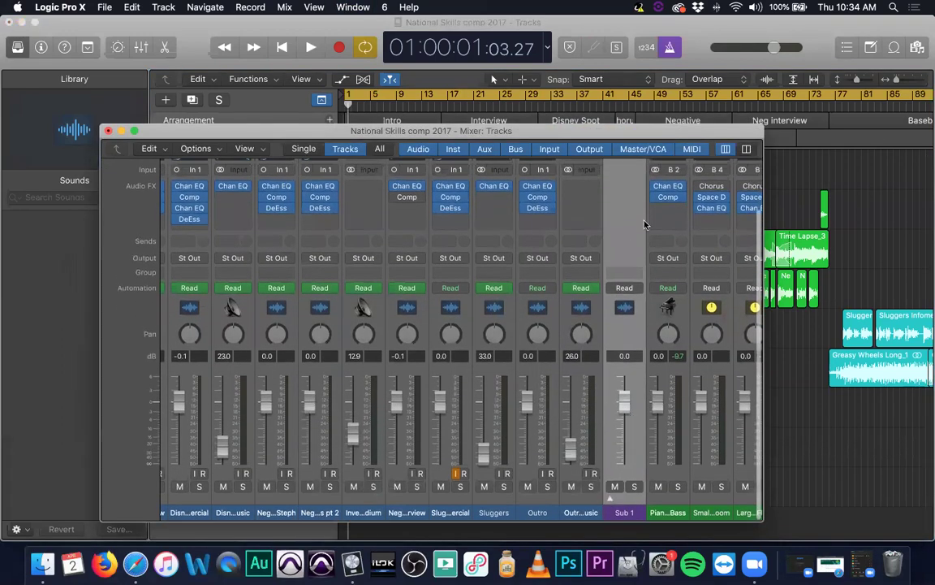
click(609, 498)
scroll(689, 290, up, 2)
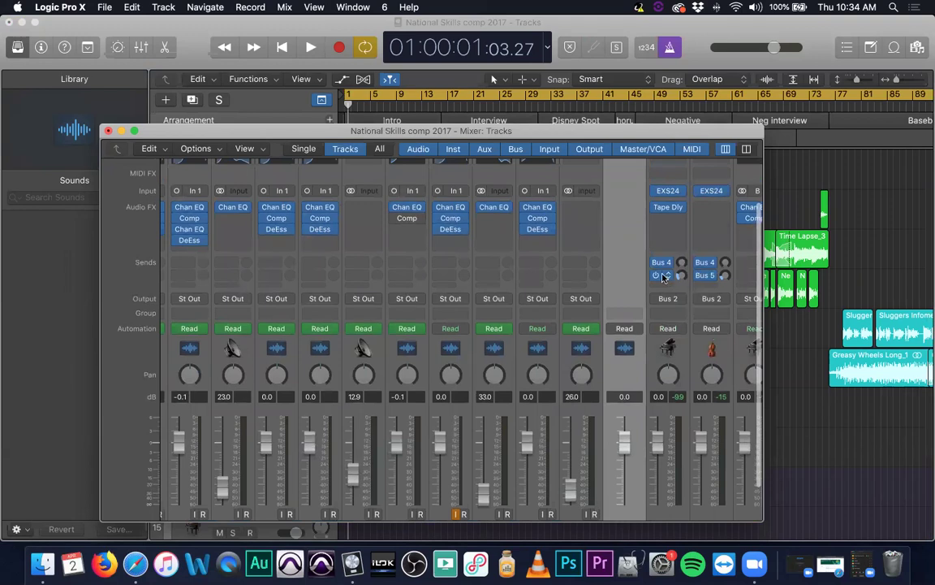
Step: Close the mixer and undo the Piano and Upright Bass folder stack
click(108, 131)
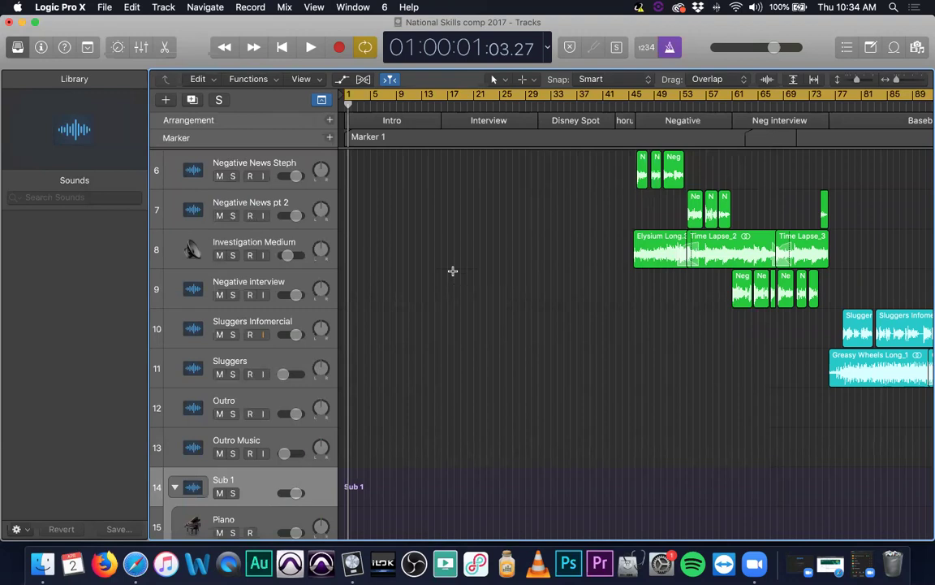
key(super+z)
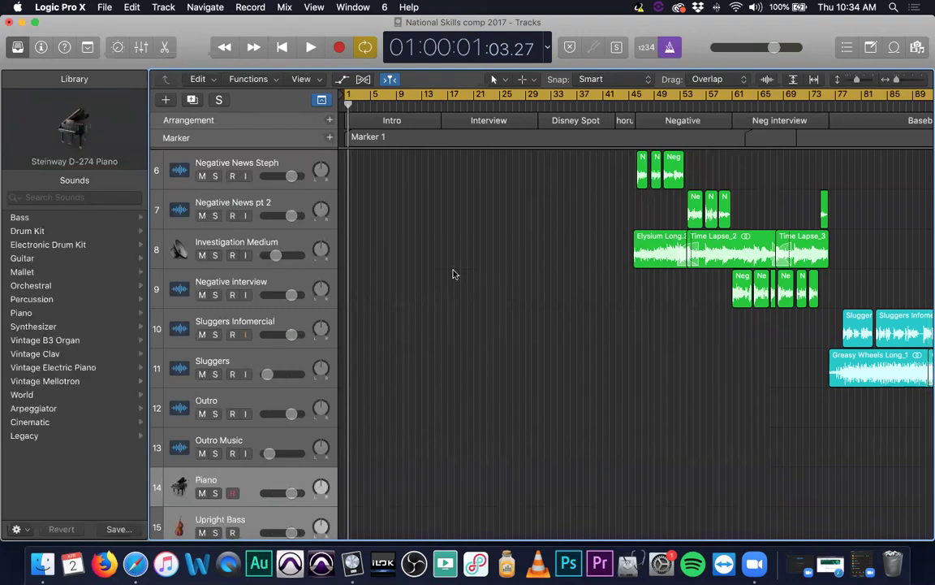
scroll(413, 320, down, 2)
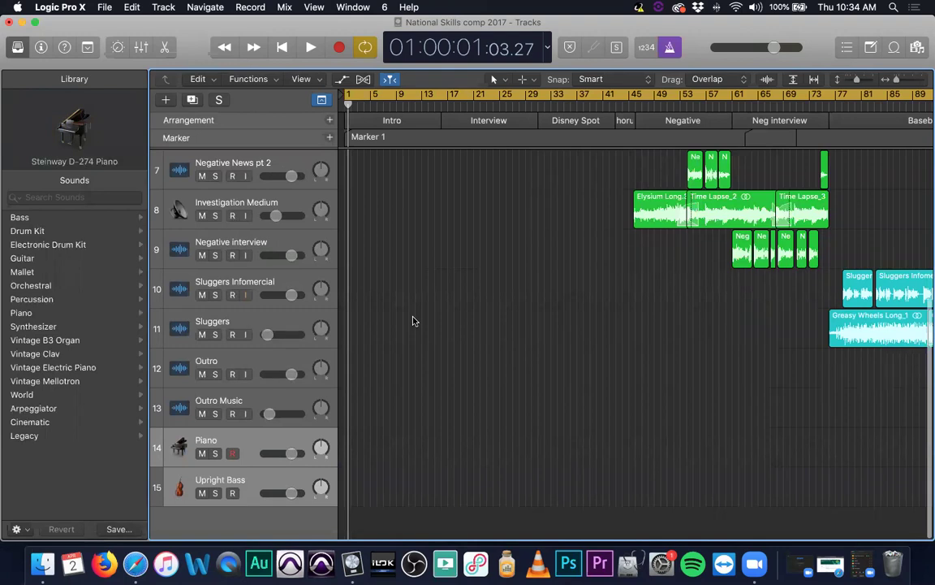
Step: Group the Positive News steph, Pendulum_2 and Positive interview tracks into a Folder Stack
scroll(411, 319, up, 3)
scroll(428, 310, up, 2)
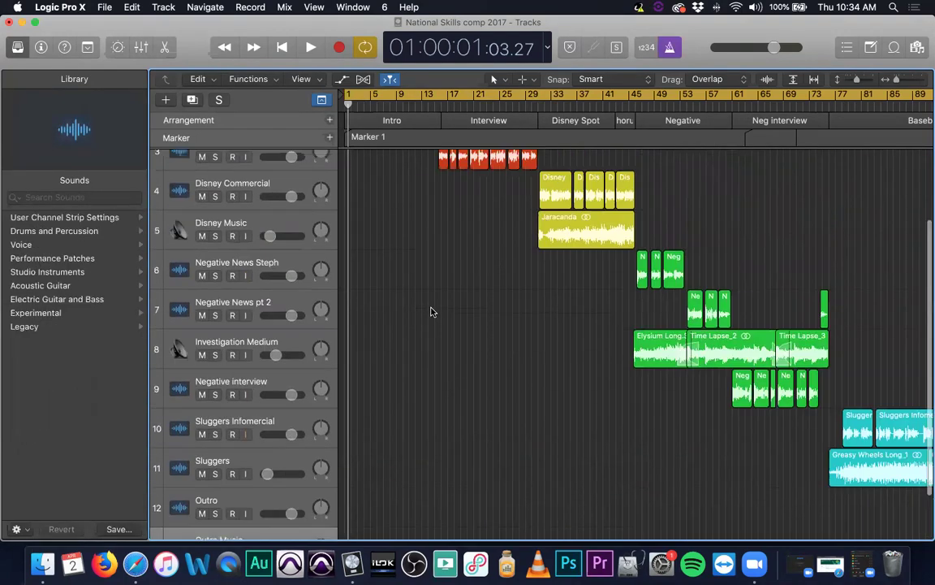
scroll(431, 311, up, 3)
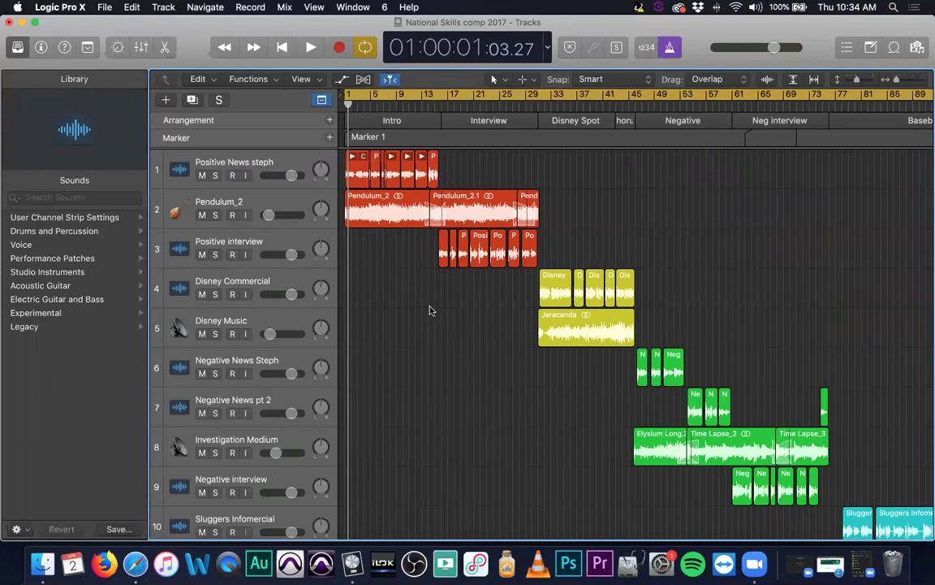
click(288, 164)
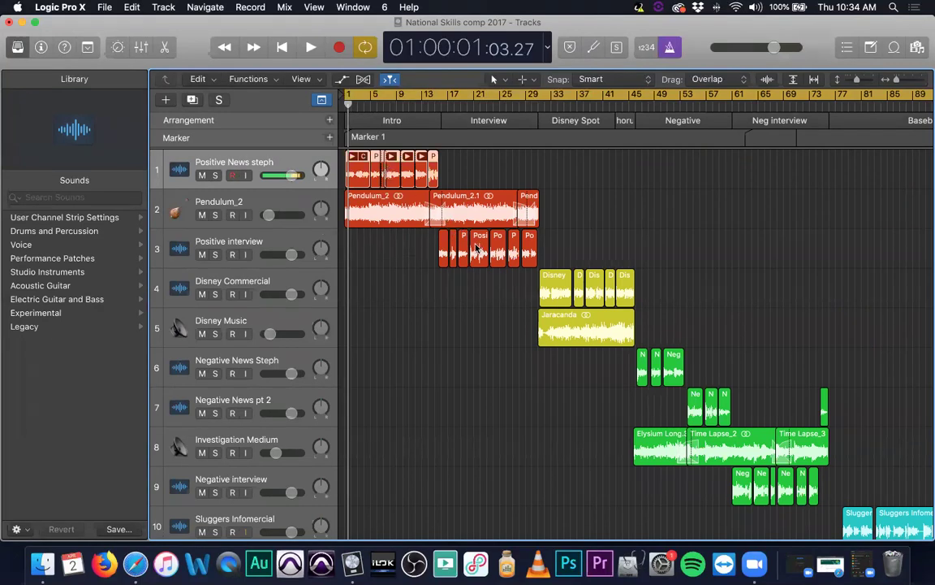
click(279, 202)
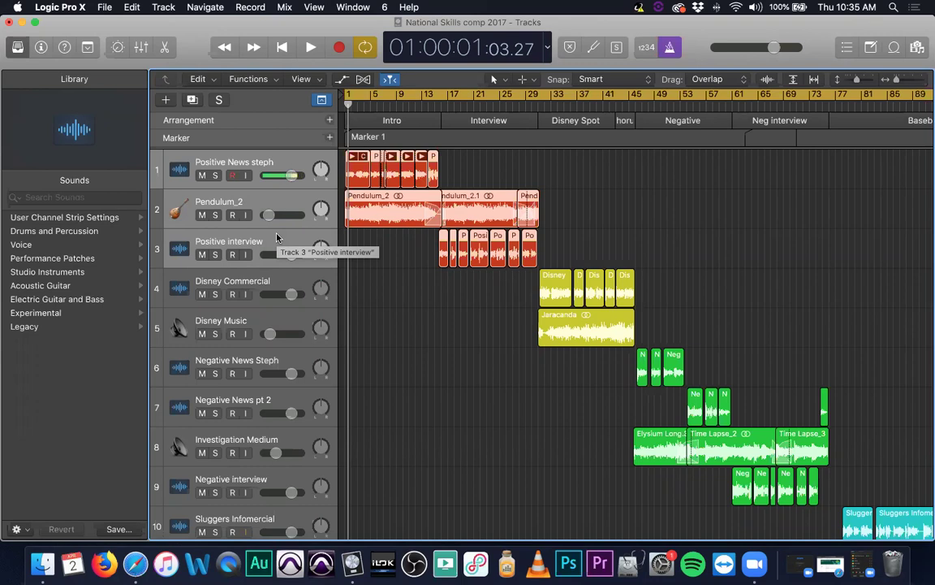
key(super+shift+d)
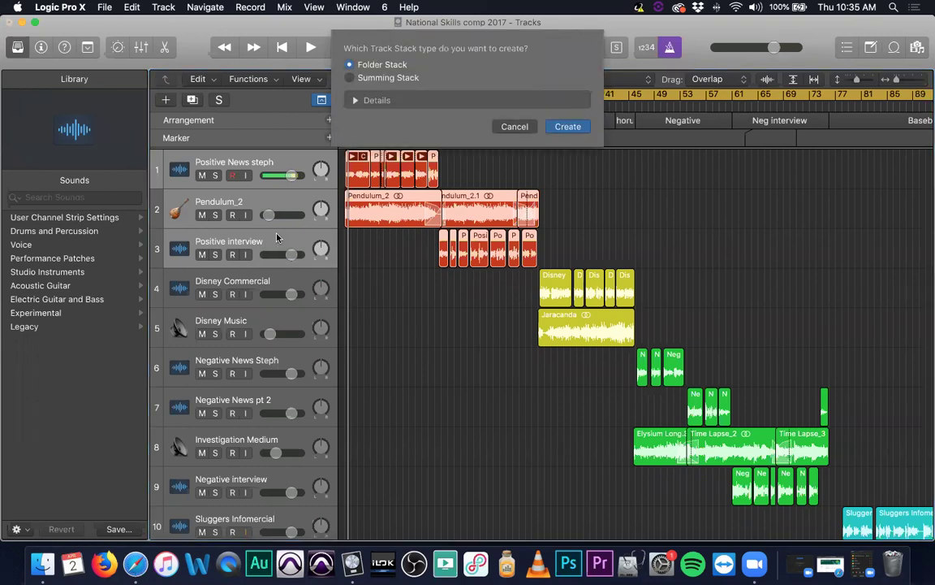
click(566, 128)
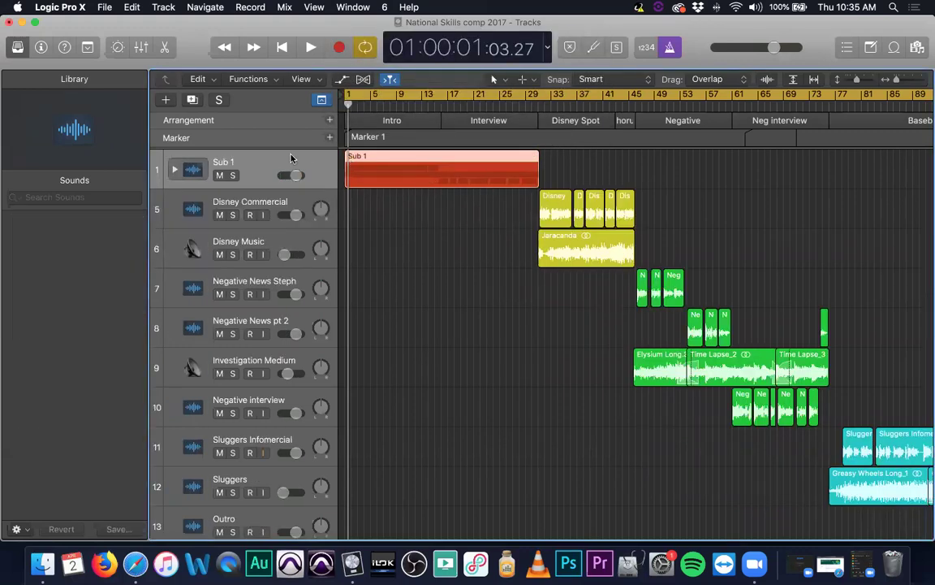
Step: Rename the new folder stack INTRO/INTER, then expand it to check its subtracks and collapse it again
double_click(223, 162)
text(INTRO/INTER)
key(Return)
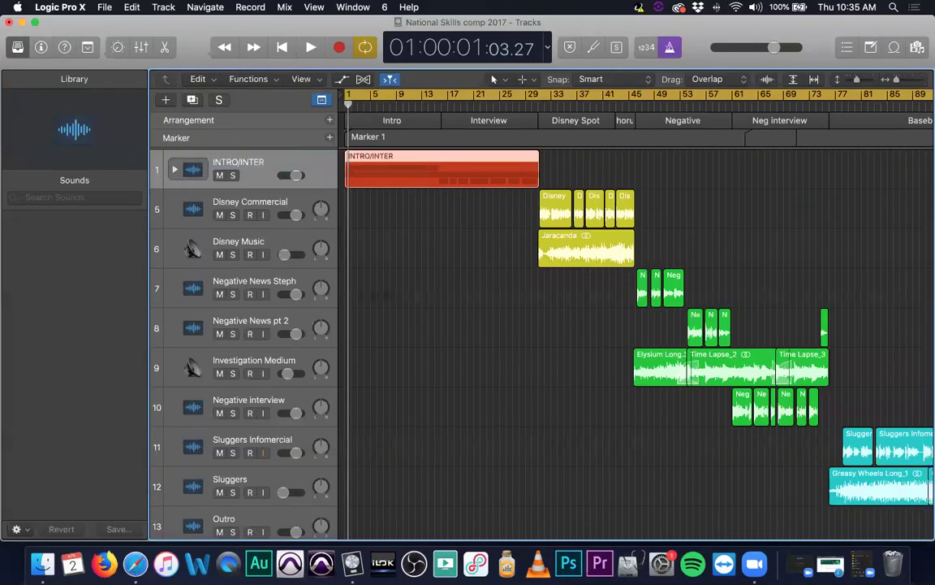
click(174, 171)
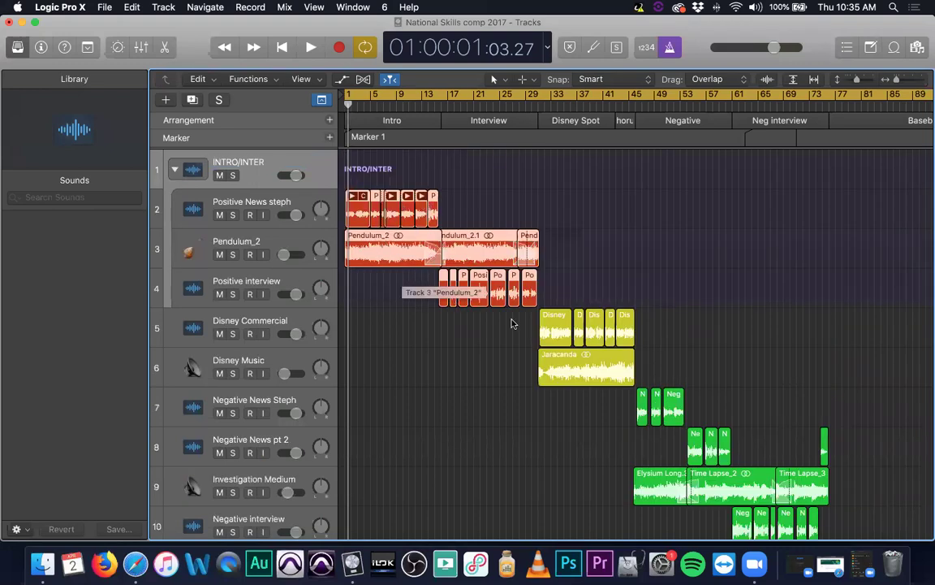
click(175, 171)
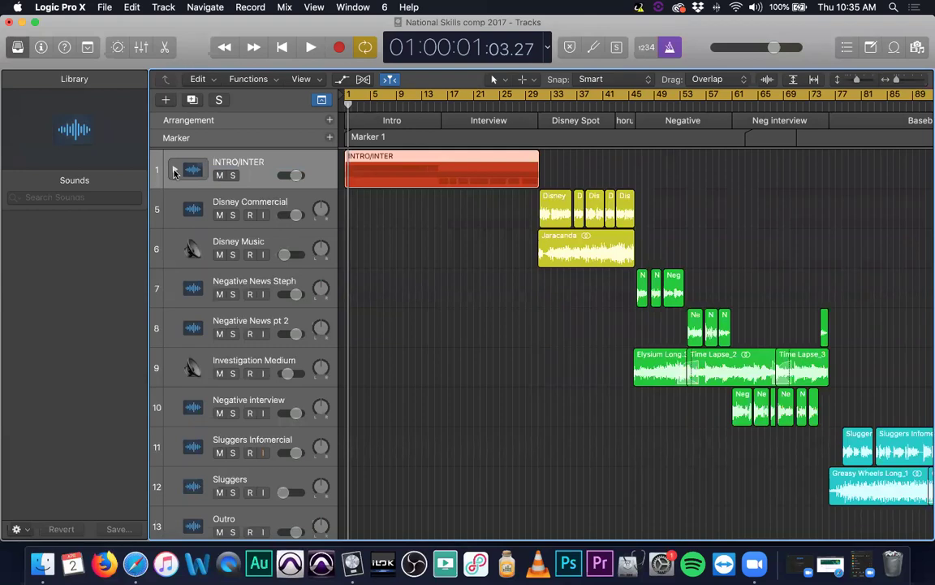
Step: Group the Disney Commercial and Disney Music tracks into a Folder Stack
click(296, 201)
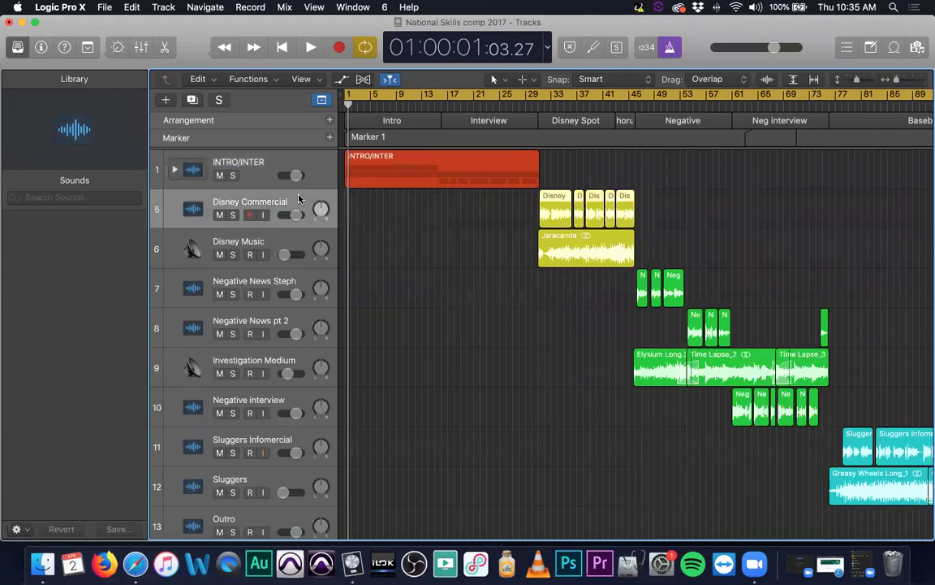
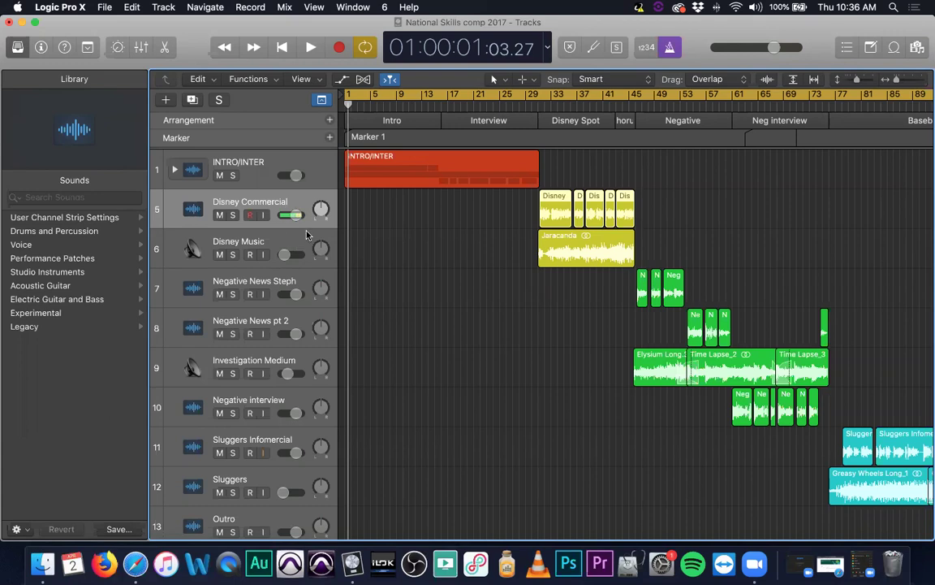
click(281, 244)
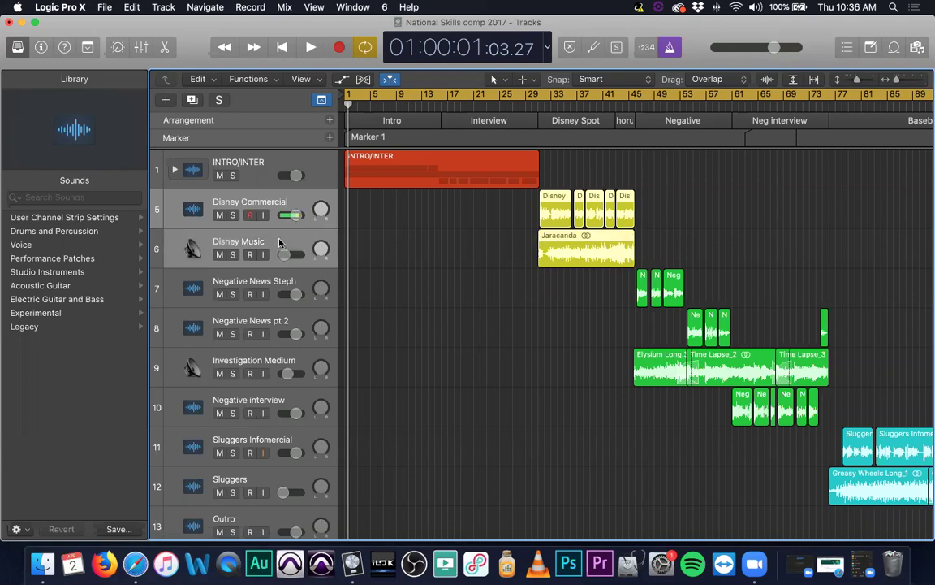
key(super+shift+d)
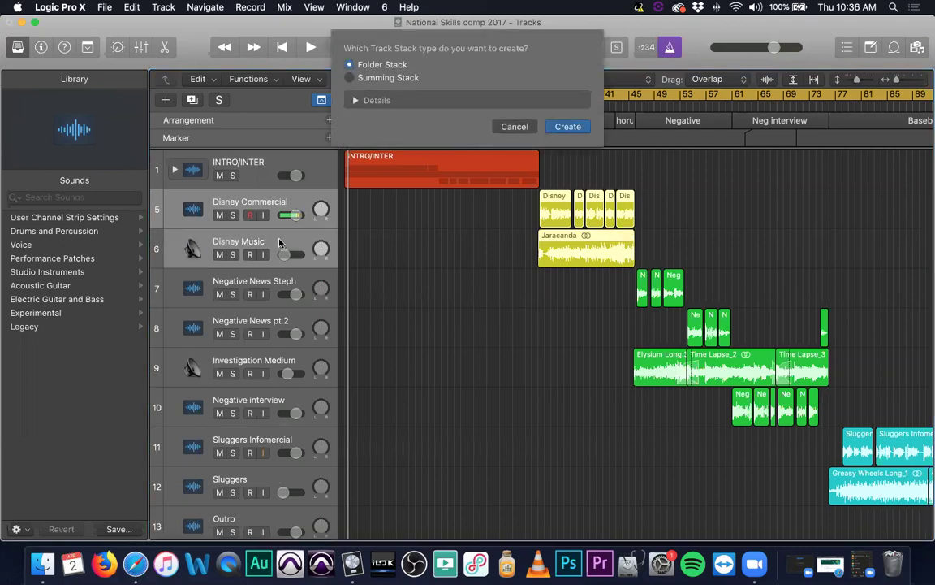
key(Escape)
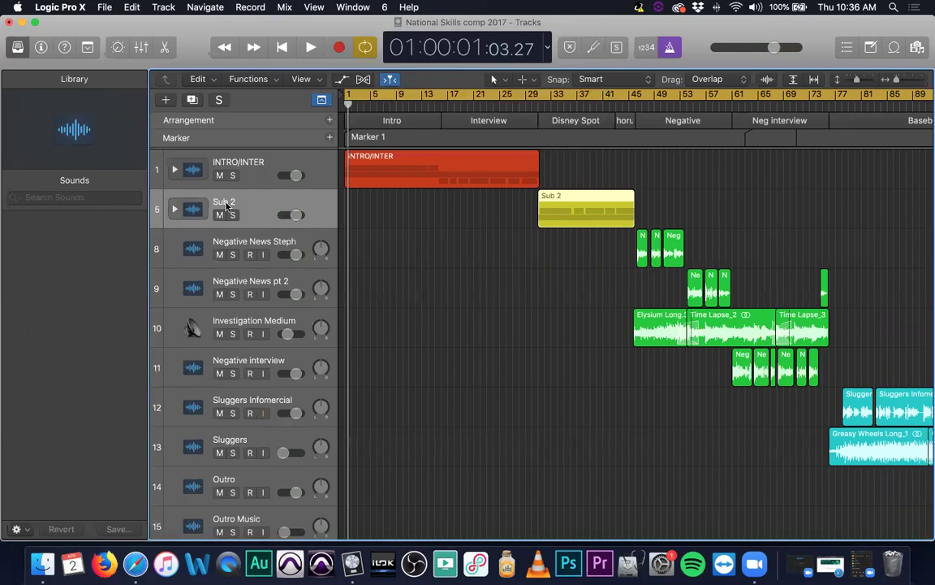
Step: Rename the Disney folder stack as DISNEY
double_click(225, 203)
text(DISNE)
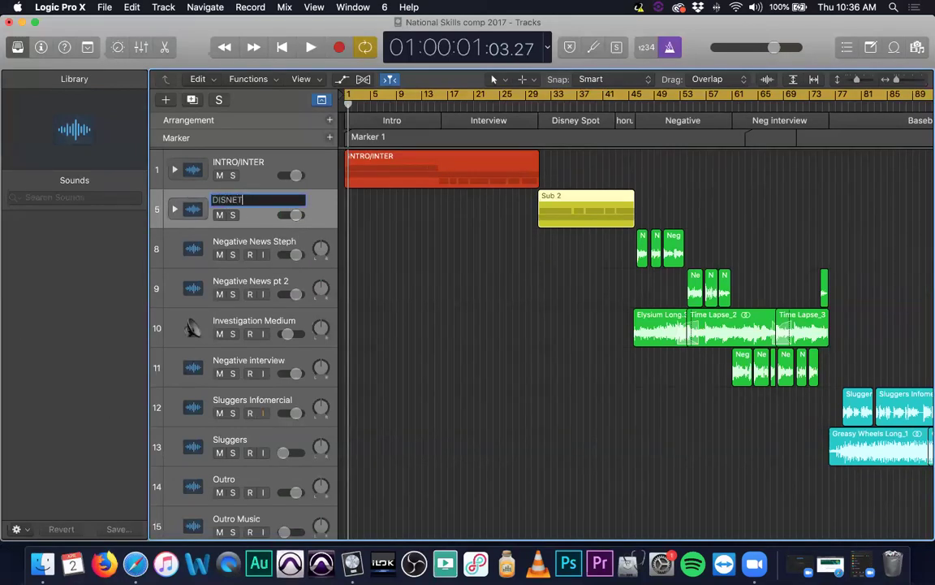
text(Y)
key(Return)
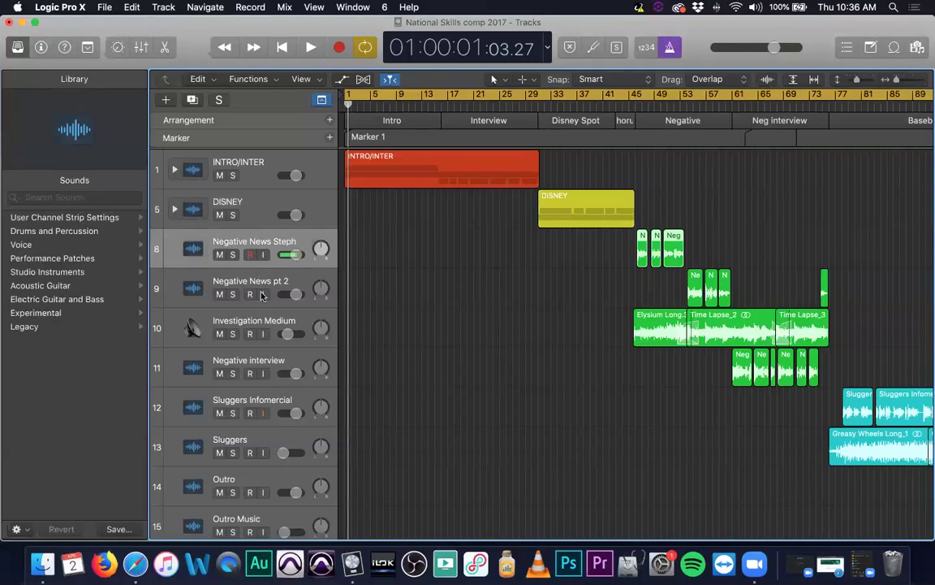
Step: Group the four tracks from Negative News Steph through Negative interview into a Folder Stack
shift+click(293, 361)
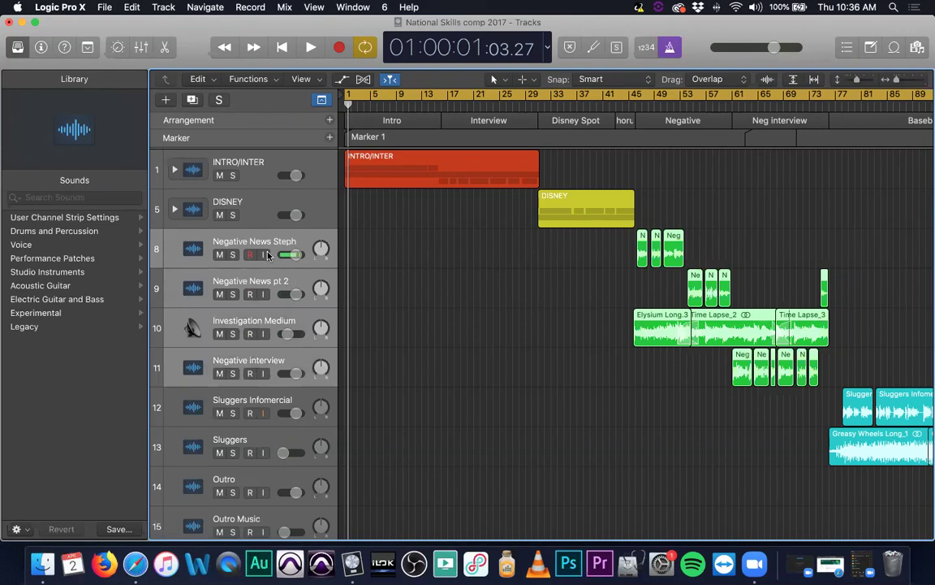
key(super+shift+d)
key(Escape)
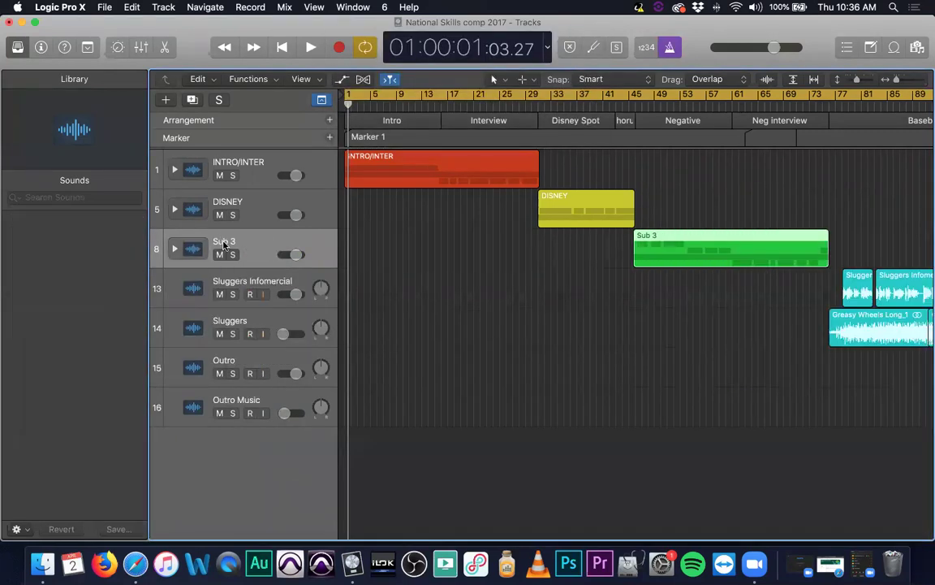
Step: Rename the folder stack holding the negative news tracks as NEGATIVE
double_click(224, 240)
text(NEGATIVE)
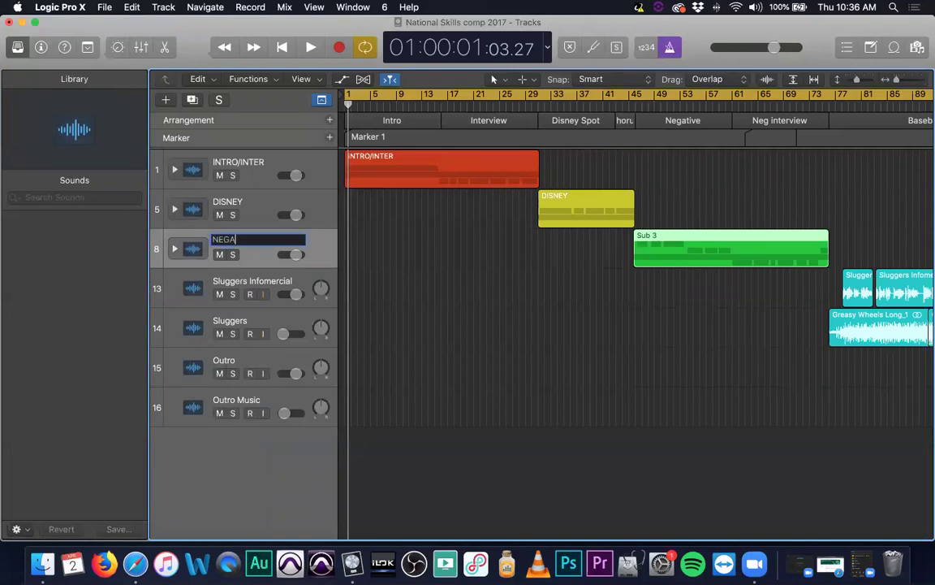
key(Return)
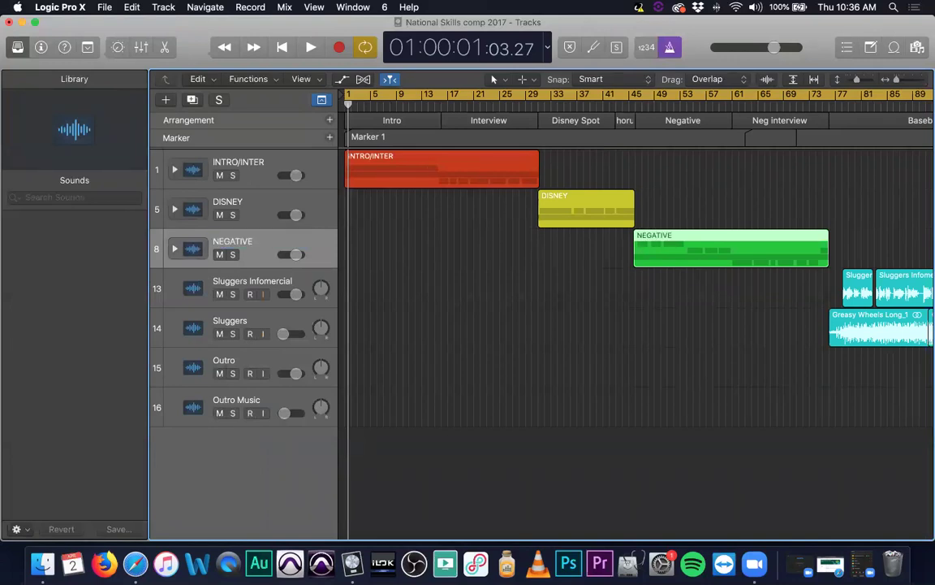
Step: Turn off input monitoring on Sluggers Infomercial and start creating a track stack from it and the Sluggers track
click(267, 305)
click(262, 294)
shift+click(268, 318)
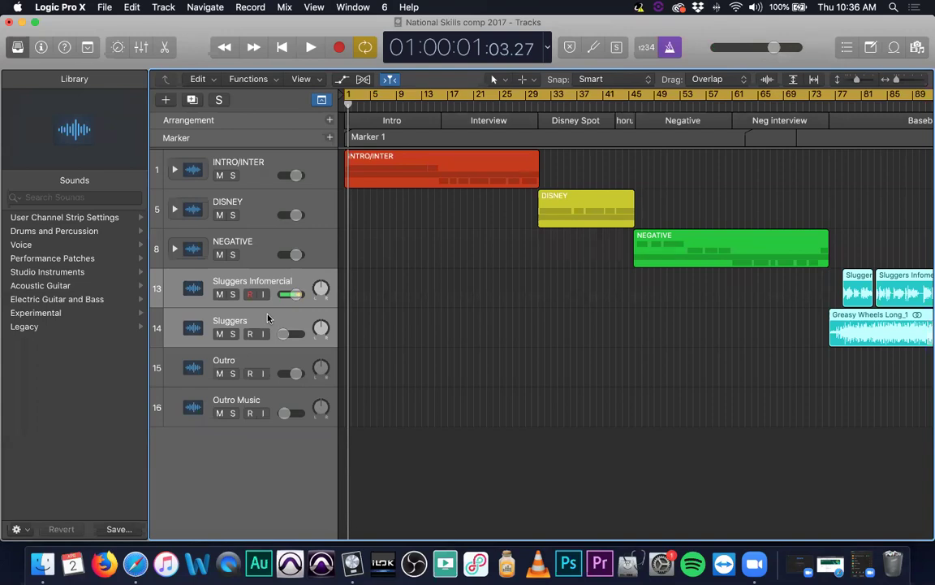
key(super+shift+d)
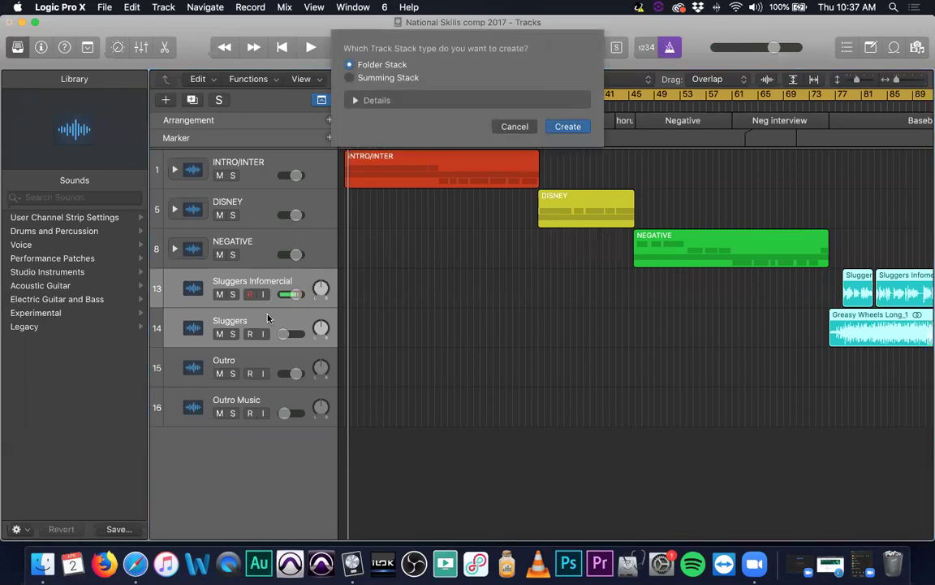
Step: Group the Sluggers Infomercial and Sluggers tracks into a folder stack and name it SLUG
key(Return)
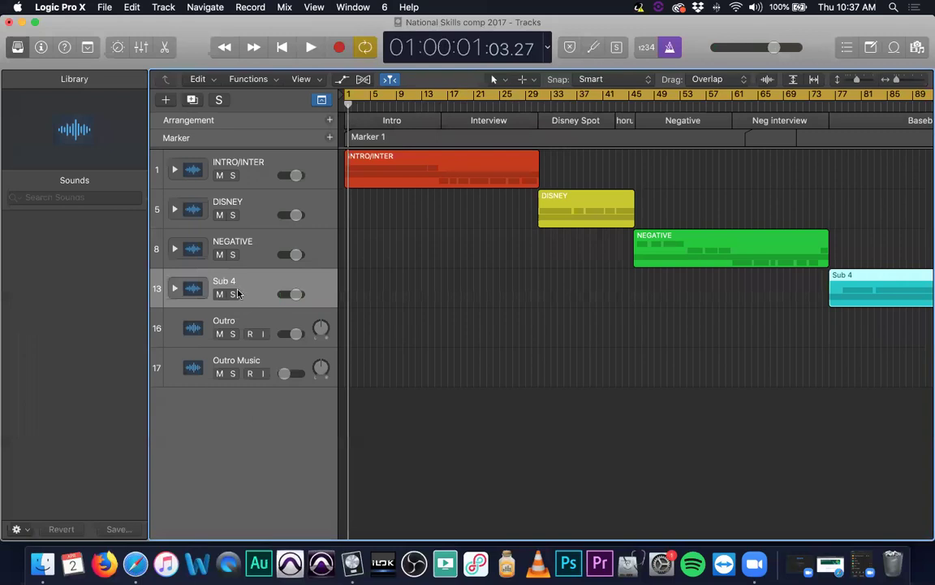
double_click(232, 280)
text(SLUG)
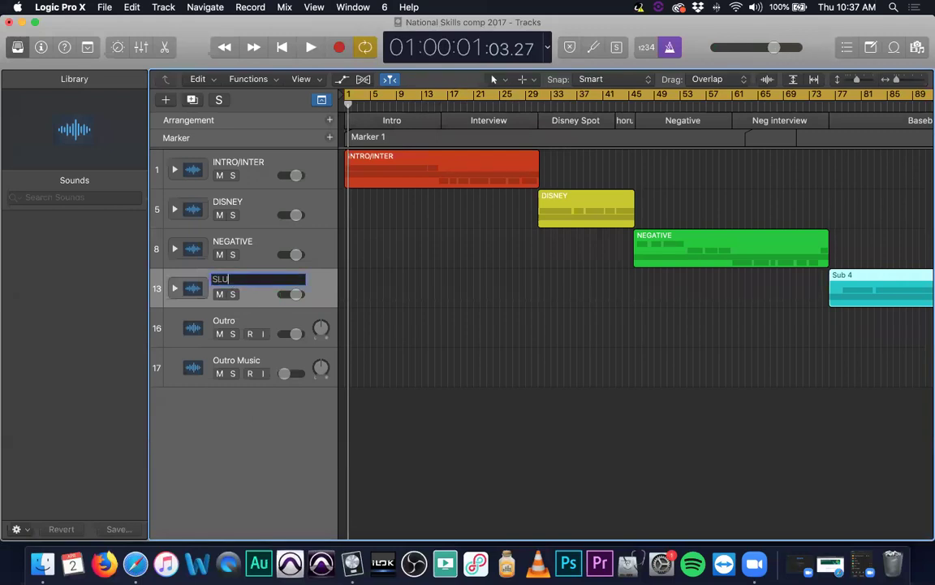
key(Return)
Step: Group the Outro and Outro Music tracks into a folder stack and name it OUTRO
click(259, 322)
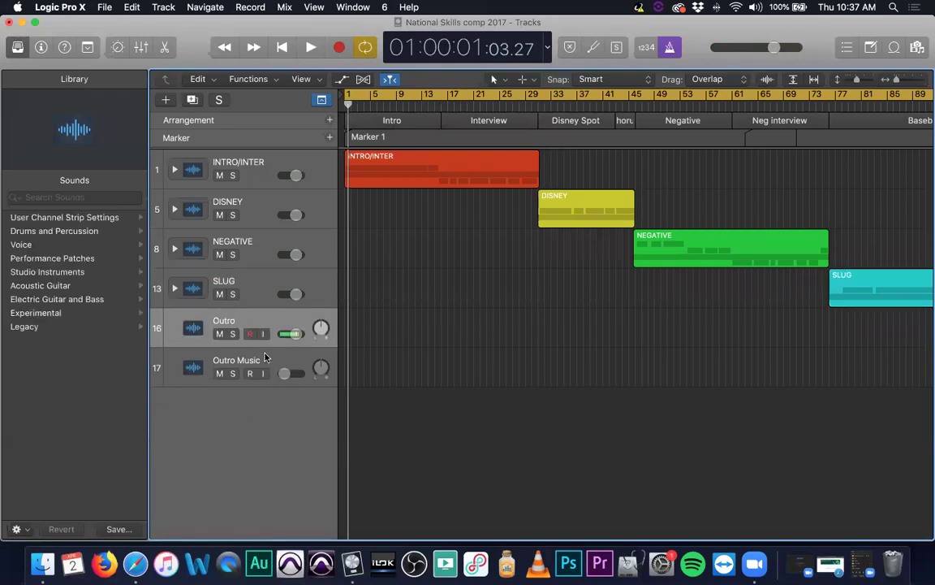
key(super+shift+d)
key(Return)
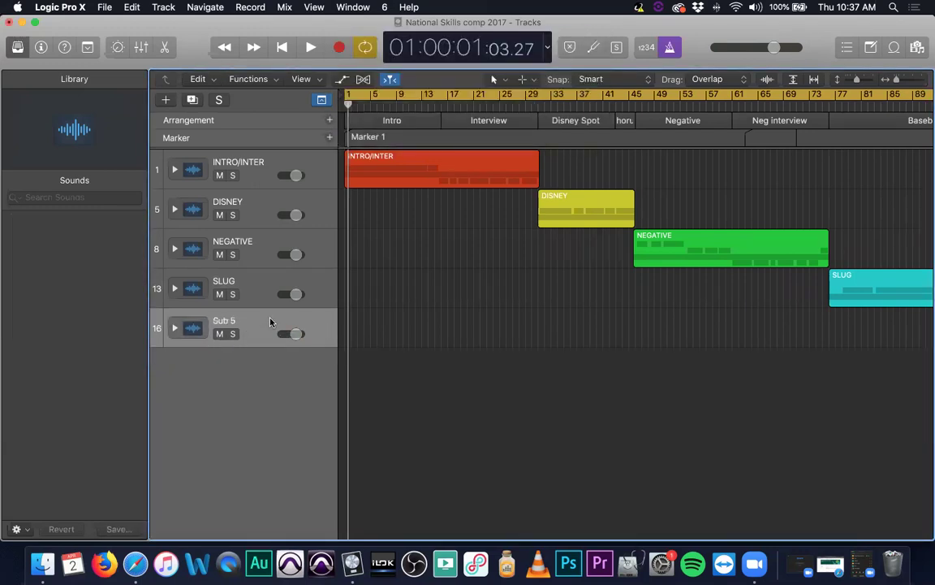
double_click(225, 323)
text(OUTRO)
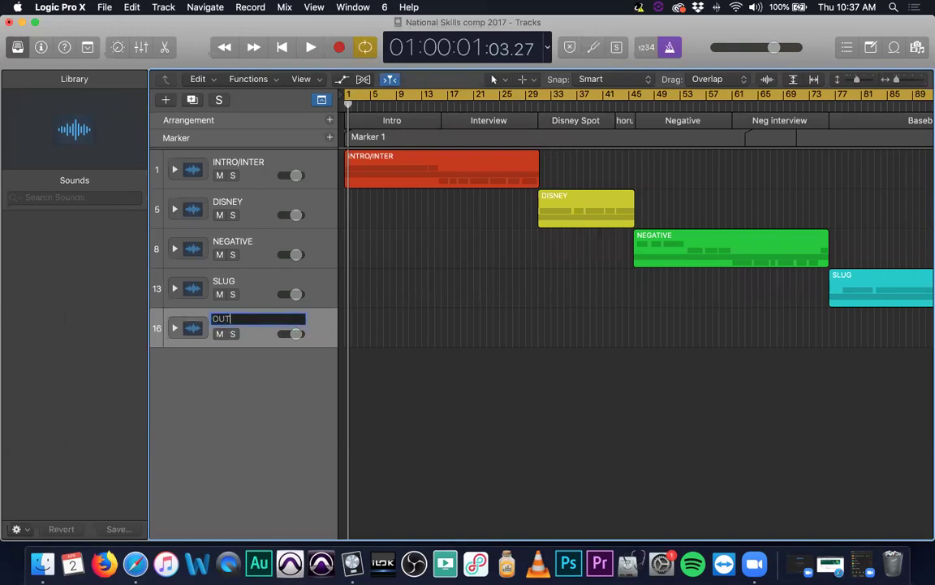
key(Return)
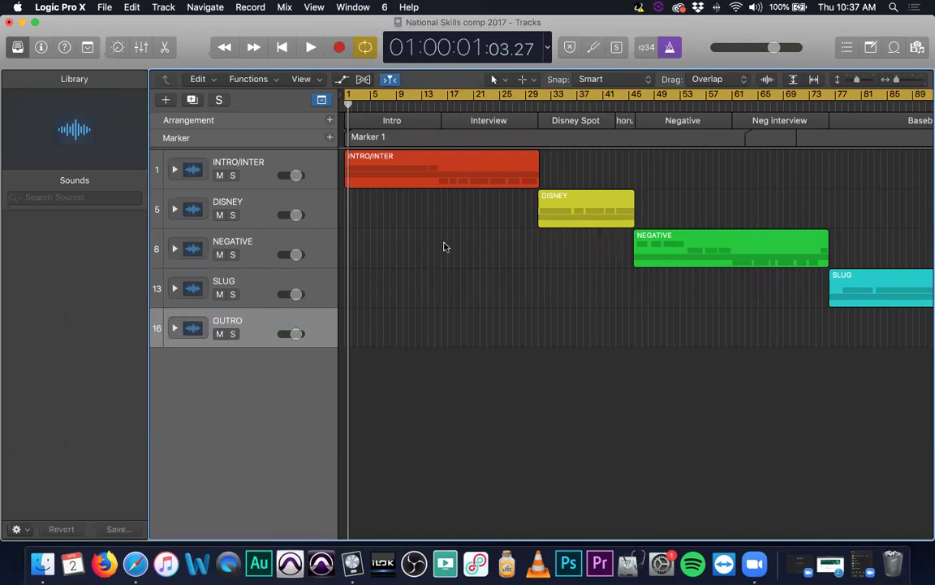
Step: Look over the arrangement and expand and collapse each folder stack in turn to examine the tracks and regions inside
scroll(443, 246, right, 5)
scroll(448, 249, left, 4)
scroll(451, 250, left, 2)
scroll(455, 254, right, 5)
scroll(465, 258, left, 1)
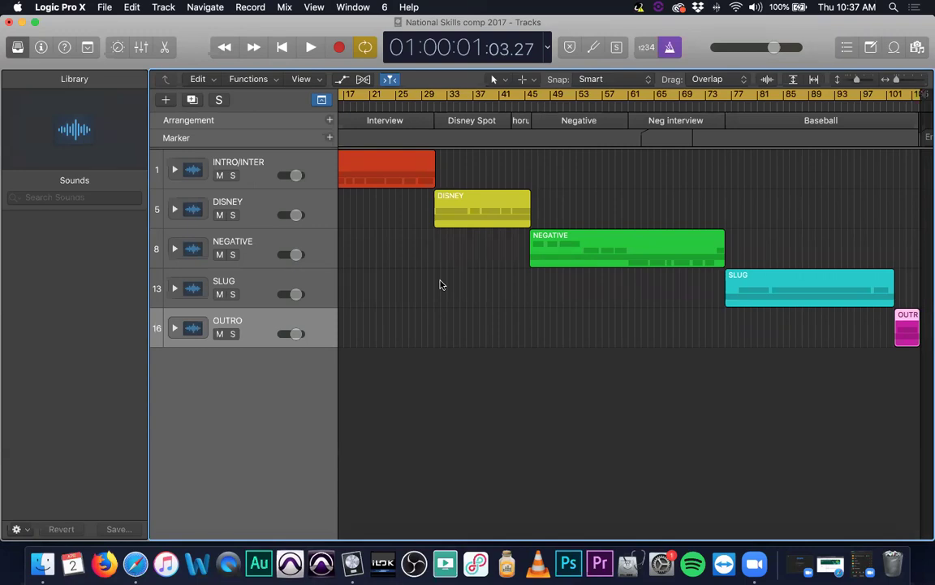
click(174, 170)
scroll(341, 244, left, 5)
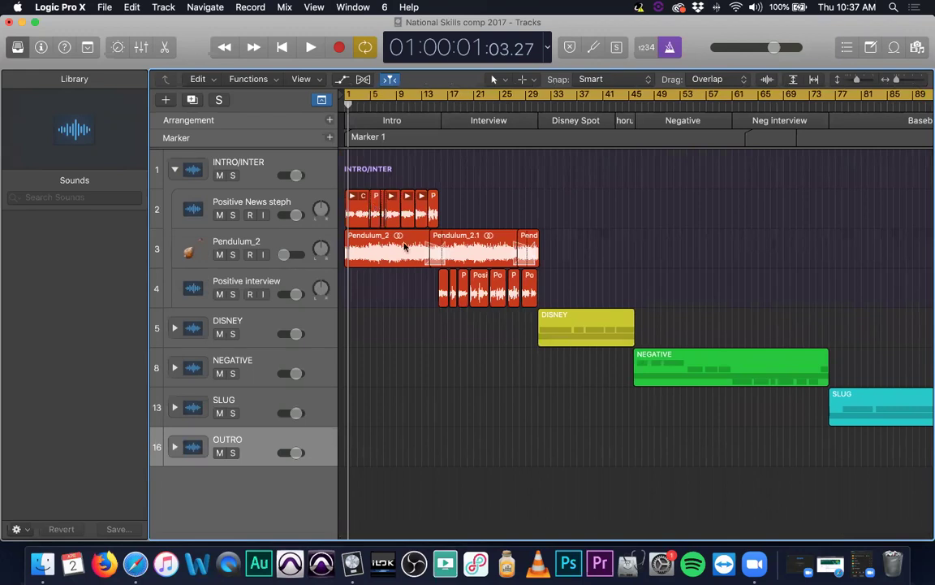
click(175, 170)
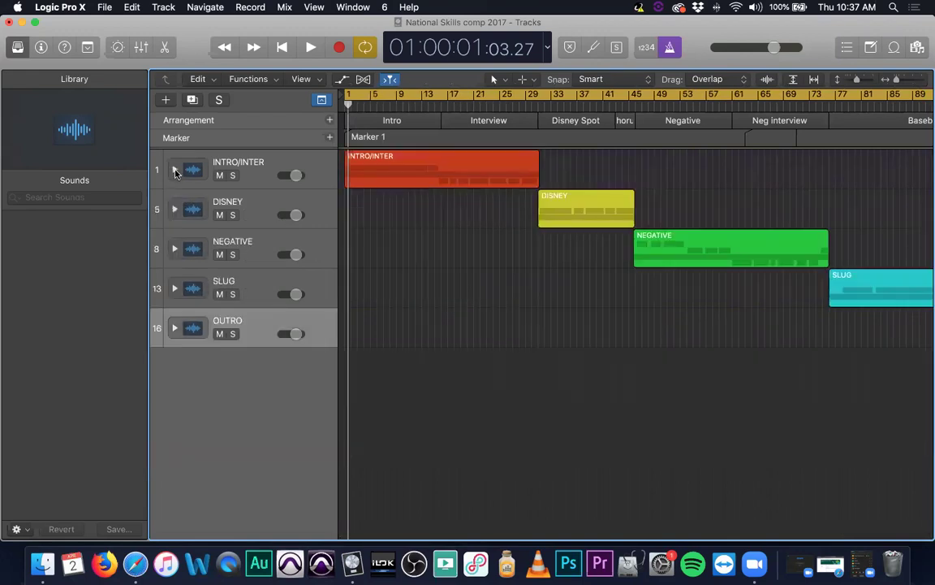
click(173, 211)
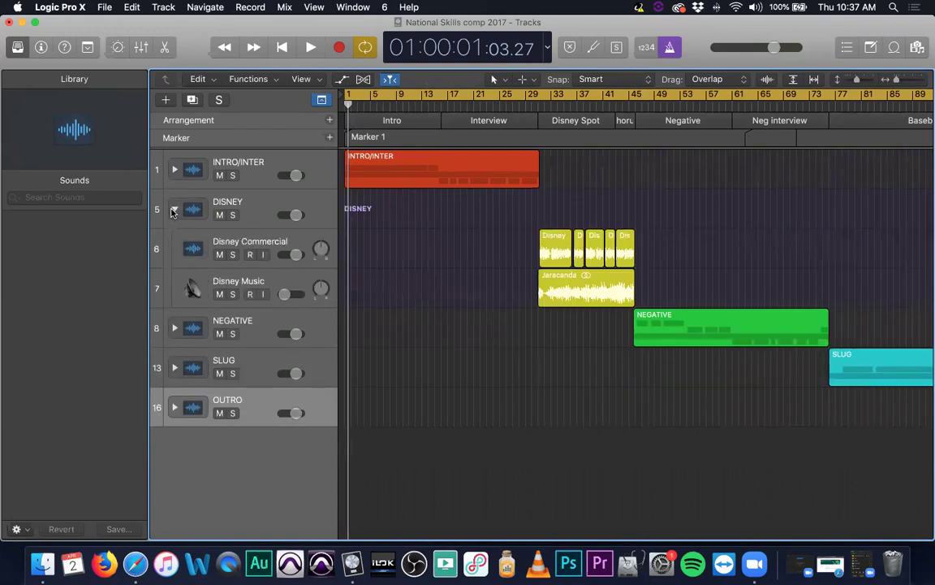
click(173, 210)
click(174, 250)
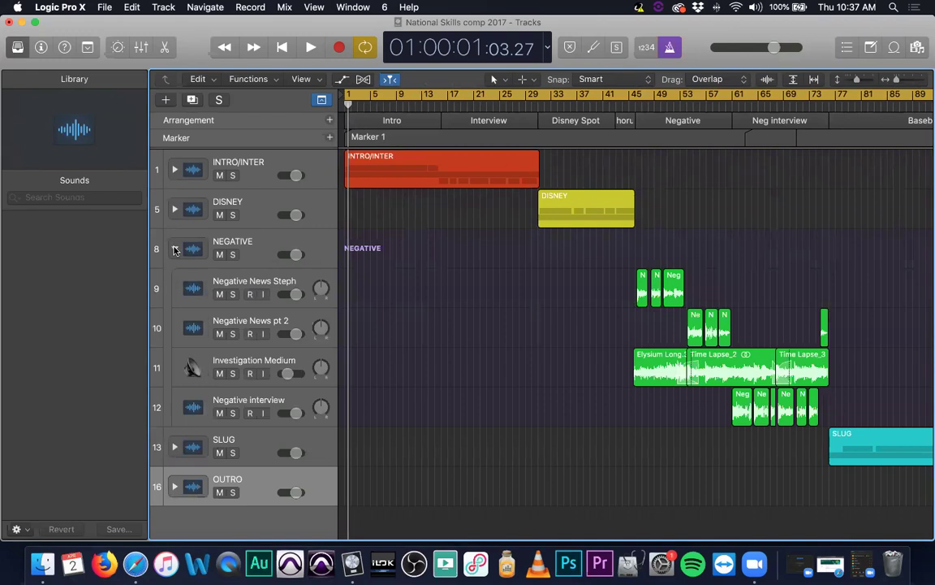
click(173, 250)
click(174, 289)
click(174, 289)
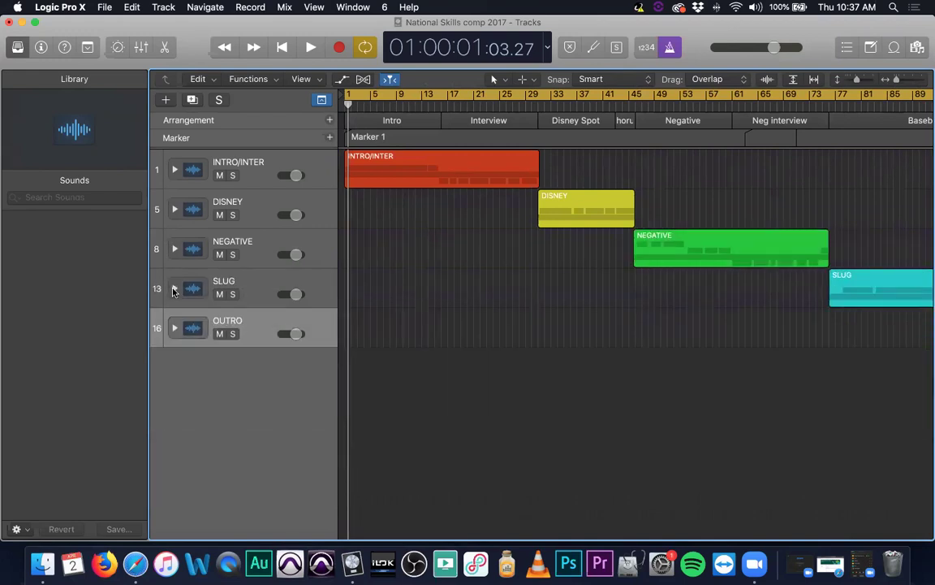
click(174, 328)
scroll(522, 329, right, 5)
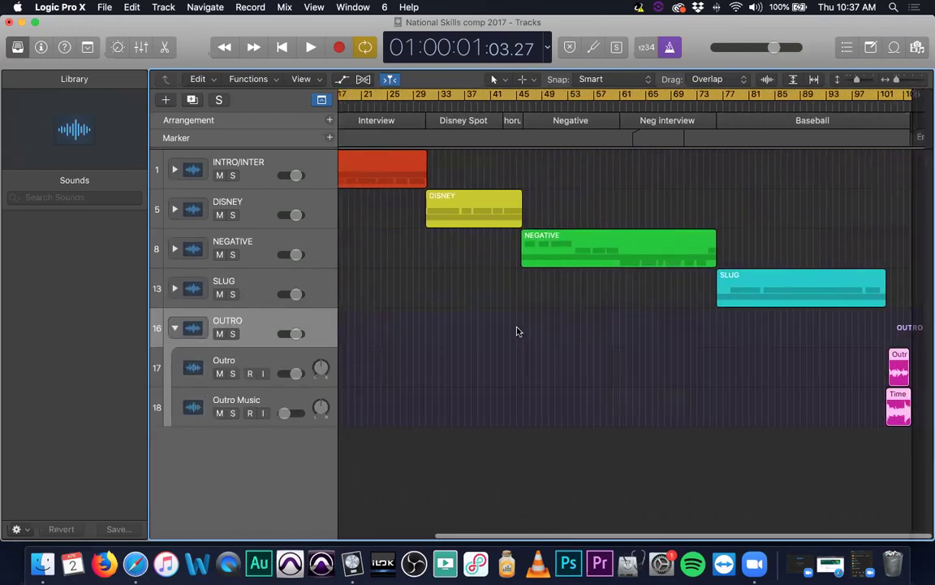
click(174, 328)
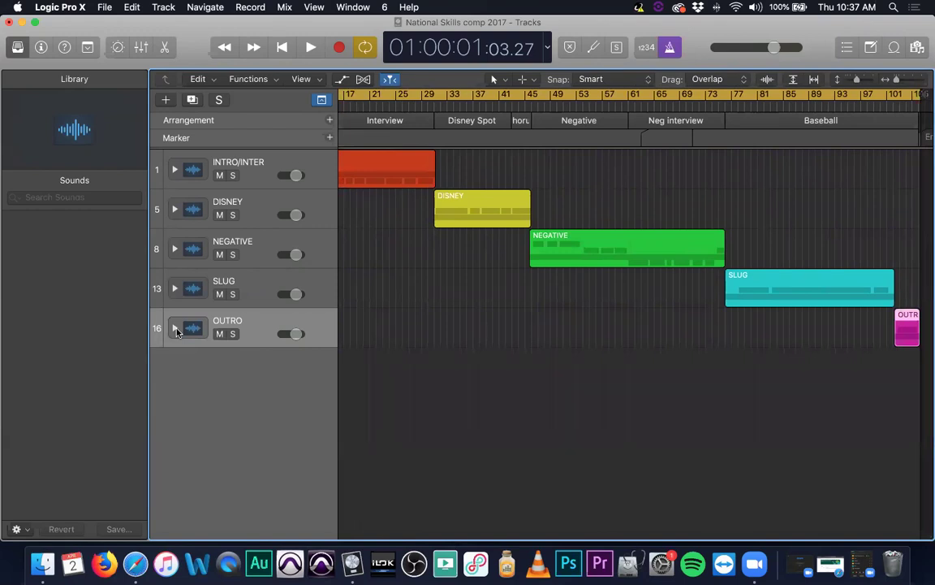
Step: Open the Mixer, enlarge and reposition its window to inspect the folder stacks' channel strips, dismiss the security notification, and close the Mixer
key(x)
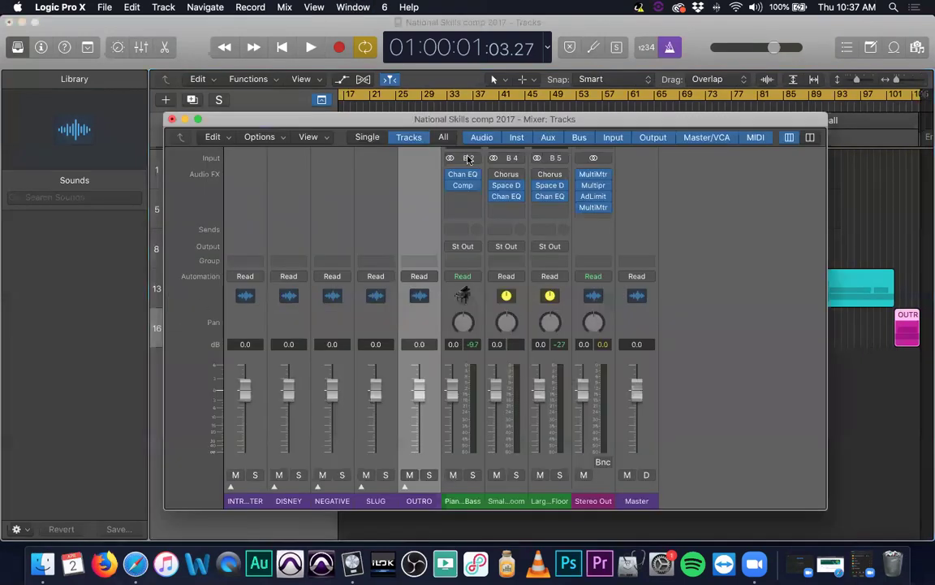
drag(479, 124, 545, 116)
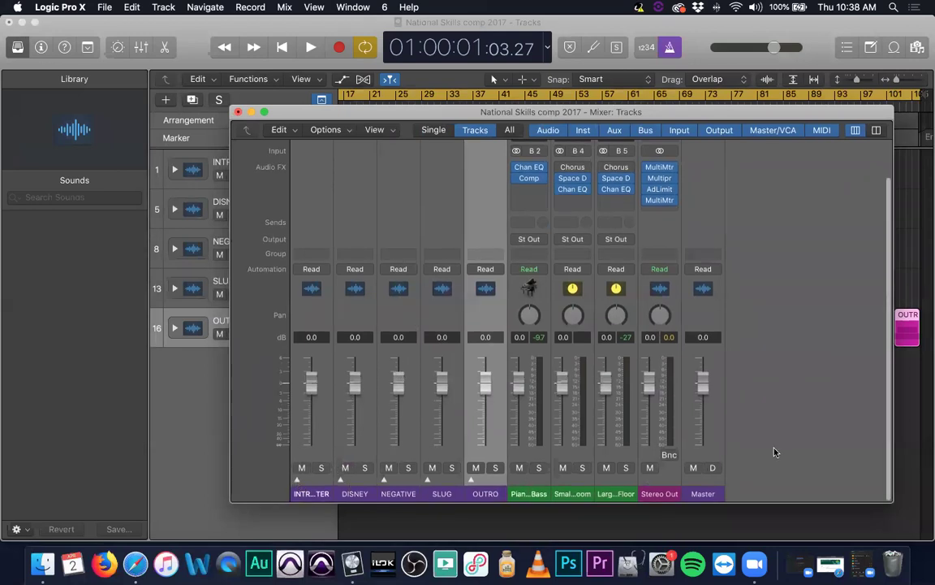
drag(504, 111, 289, 70)
drag(676, 459, 822, 554)
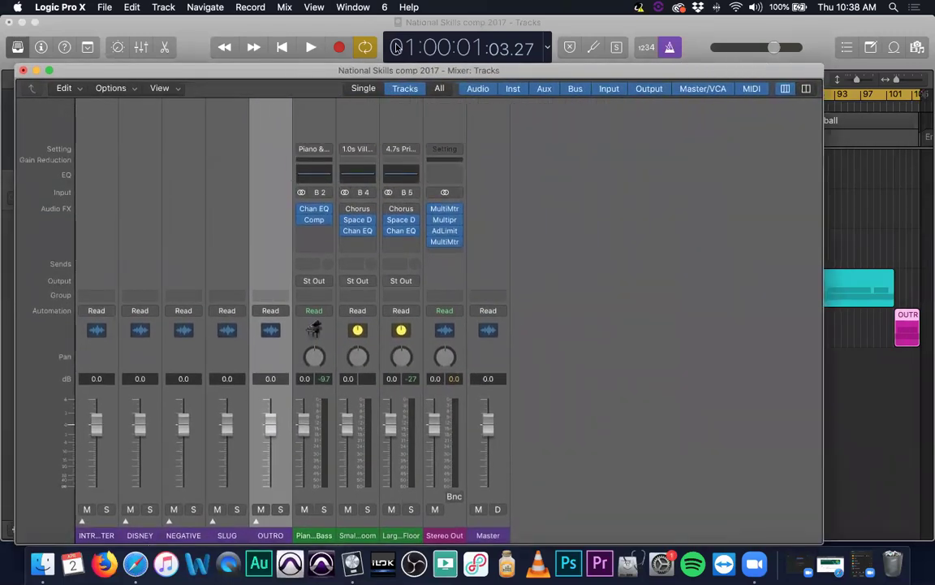
drag(329, 74, 505, 26)
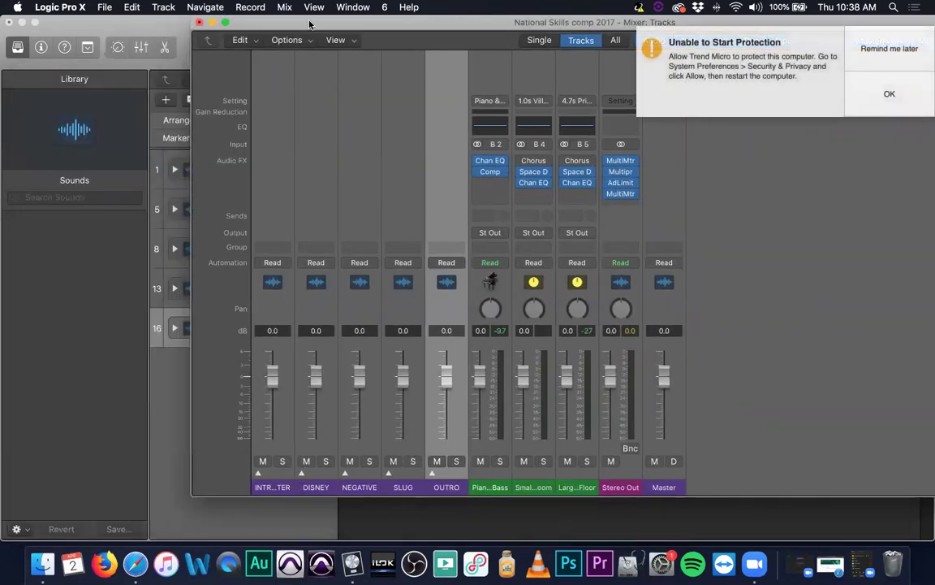
click(828, 45)
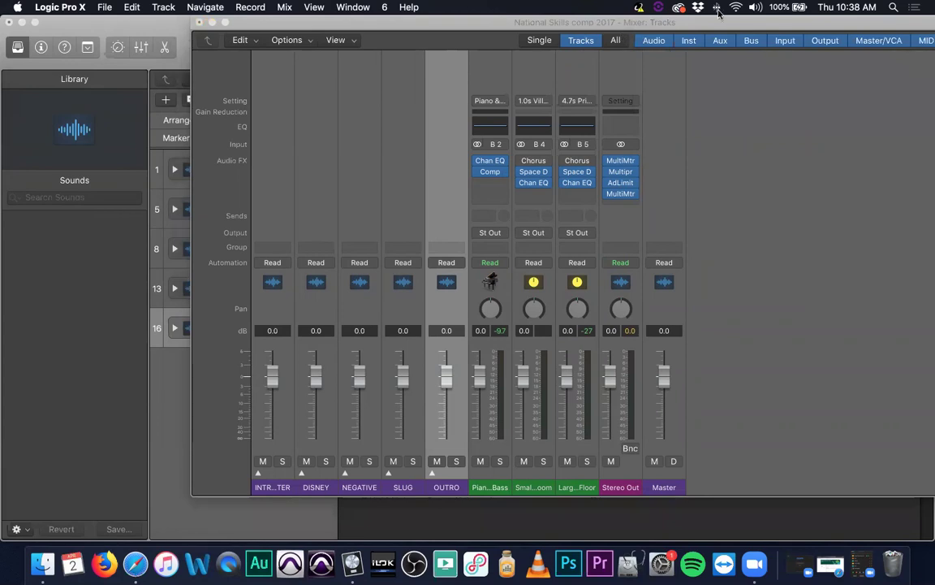
drag(726, 50, 906, 60)
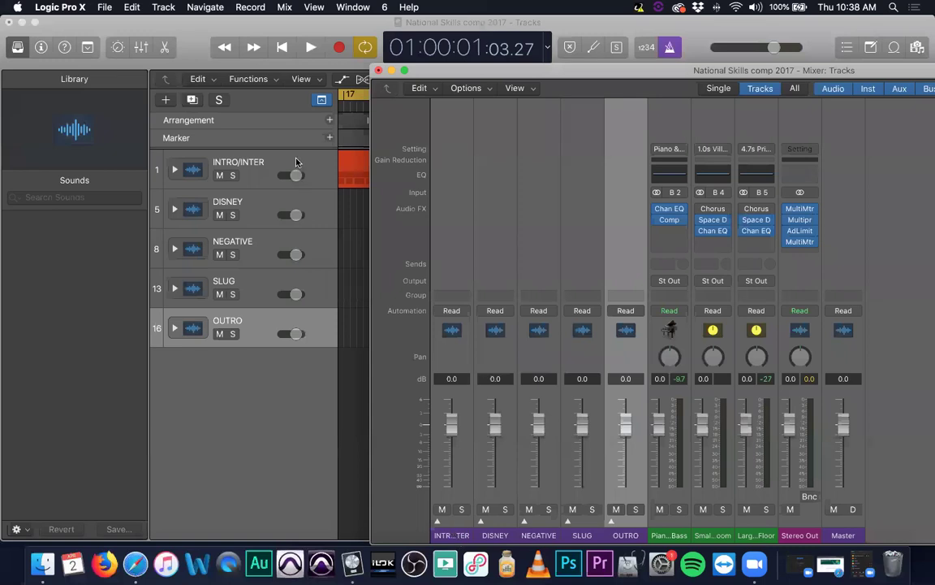
key(super+w)
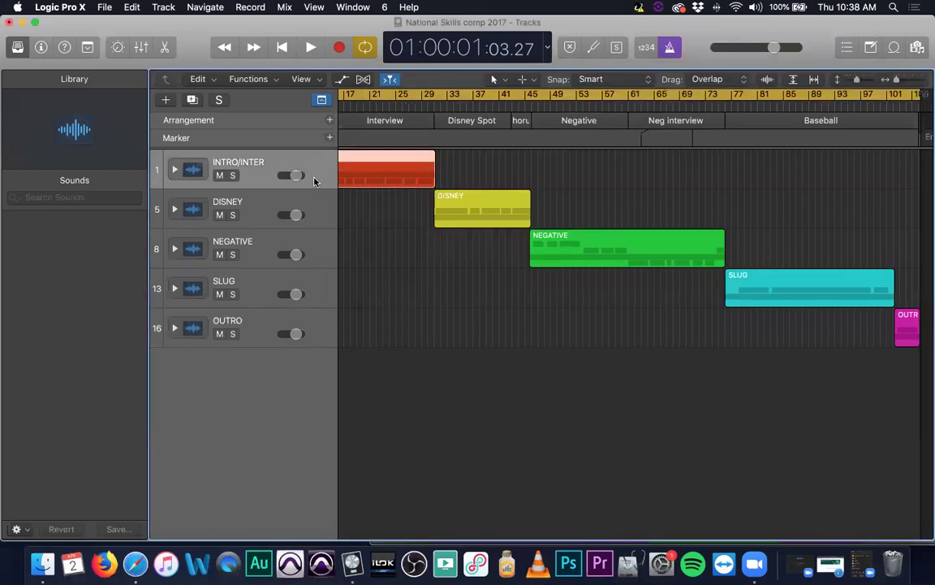
Step: Reopen the Mixer and color the INTRO/INTER channel strip red to match its regions
key(x)
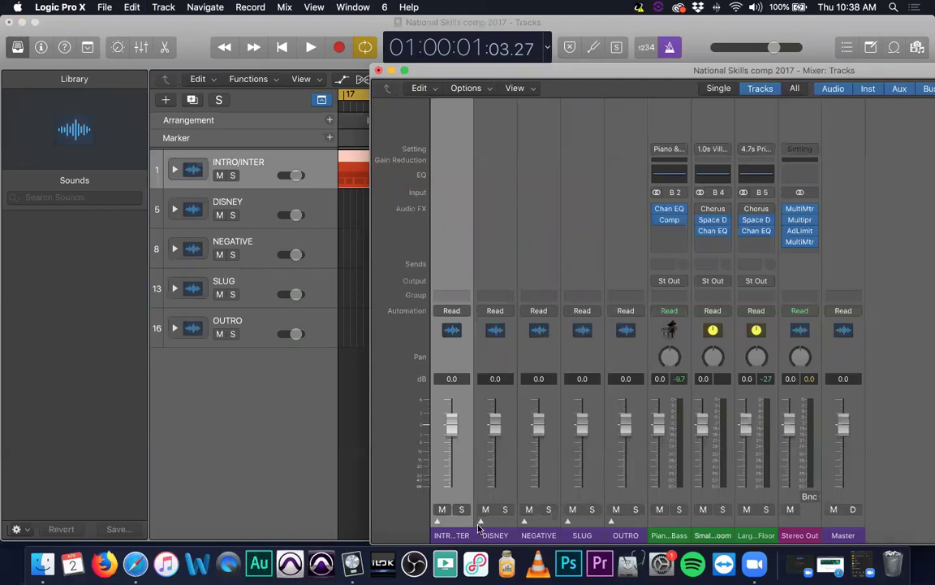
key(alt+c)
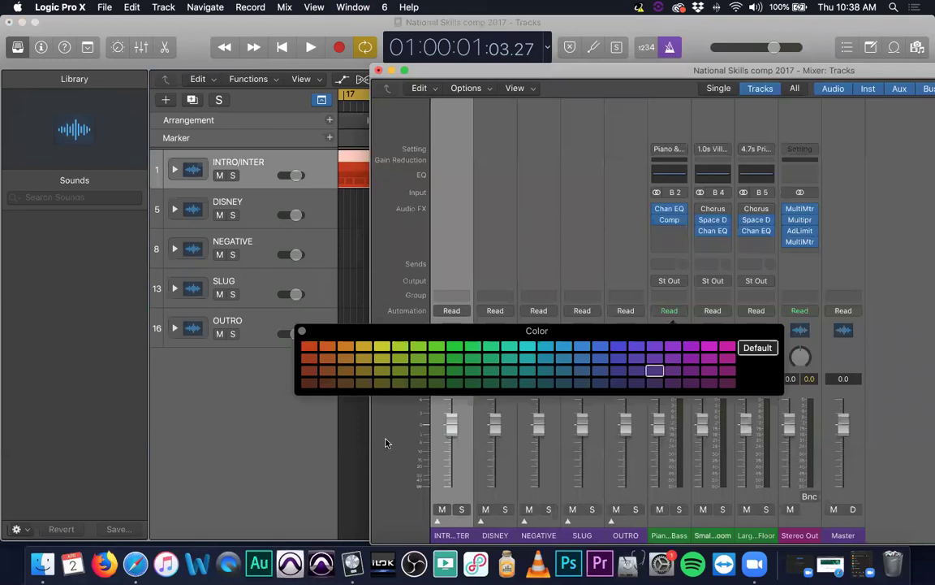
click(308, 347)
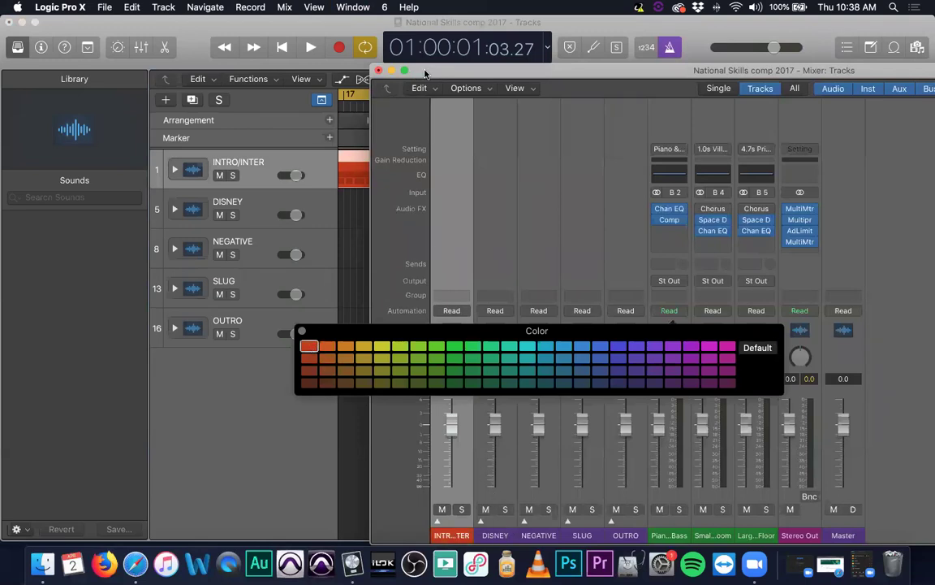
Step: Bring the mixer strip names clear of the color palette and color the DISNEY strip yellow and the NEGATIVE strip green
drag(382, 69, 478, 192)
drag(568, 194, 351, 61)
drag(295, 27, 294, 28)
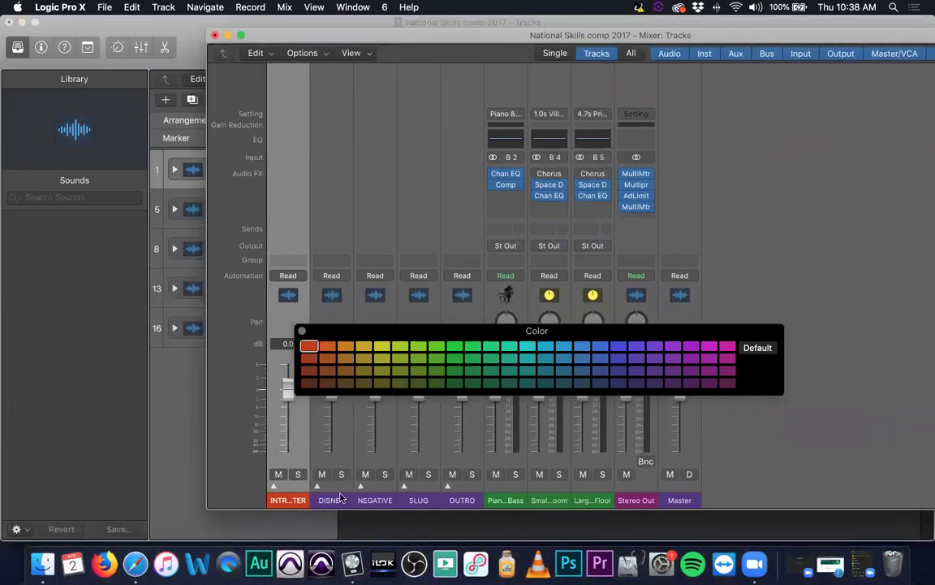
click(335, 501)
click(382, 346)
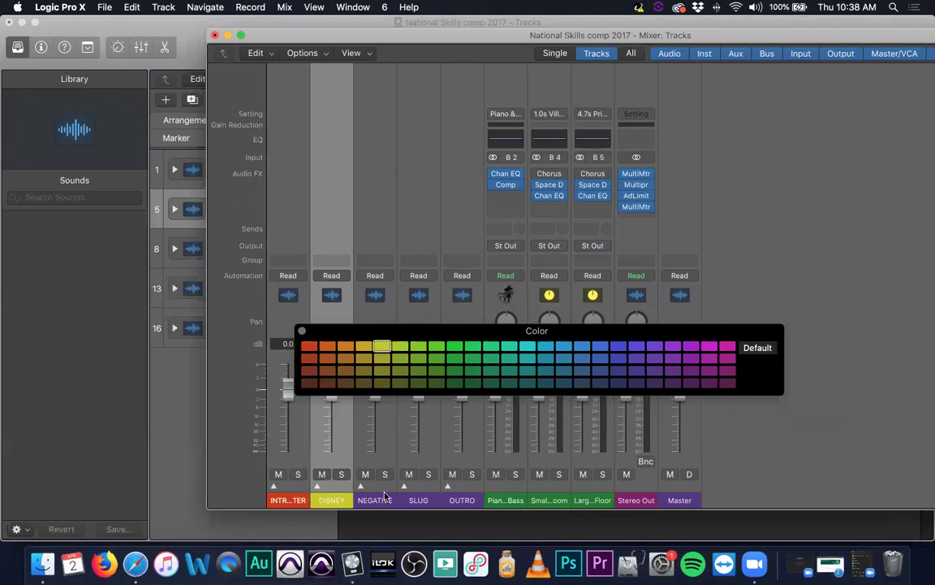
click(386, 491)
click(472, 346)
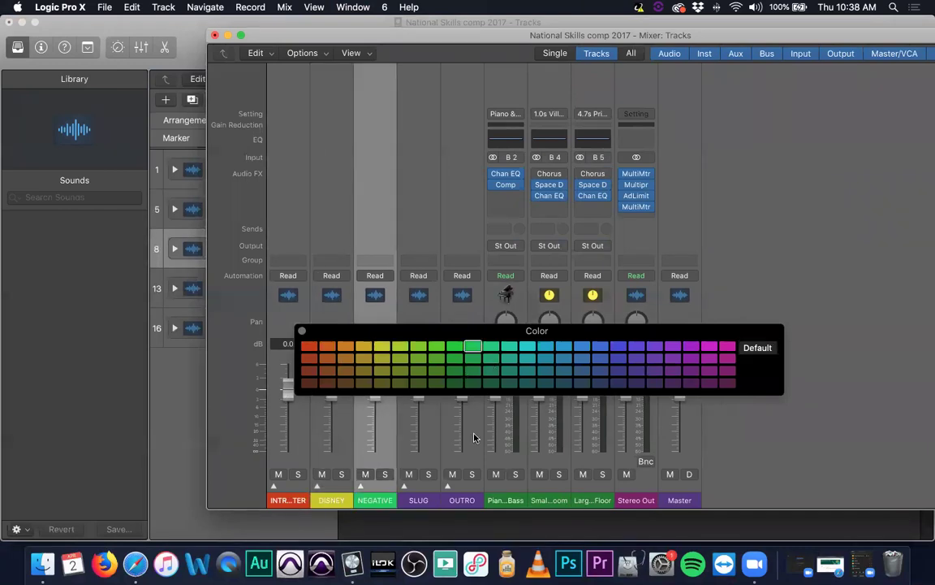
Step: Color the SLUG channel strip blue and the OUTRO channel strip magenta, and close the color palette
click(429, 490)
click(564, 346)
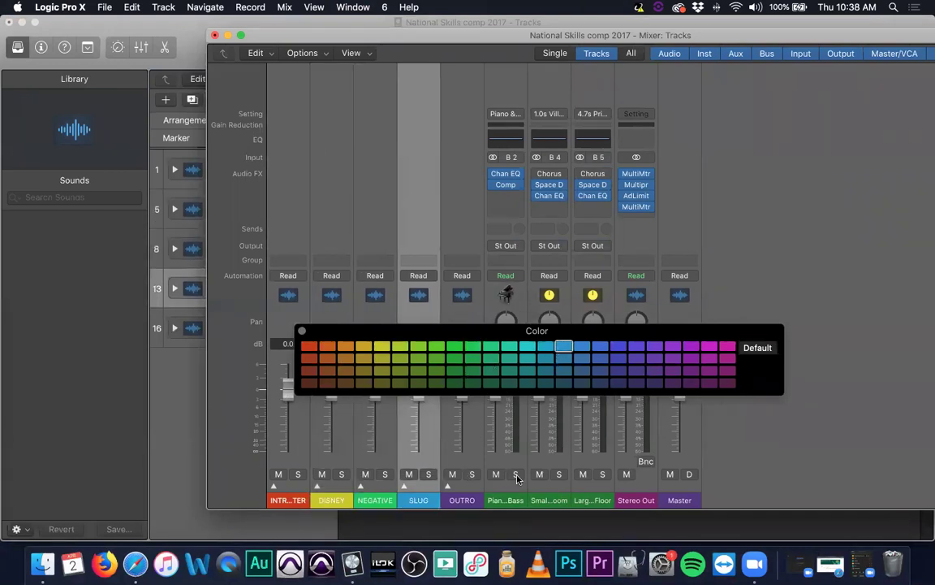
click(466, 439)
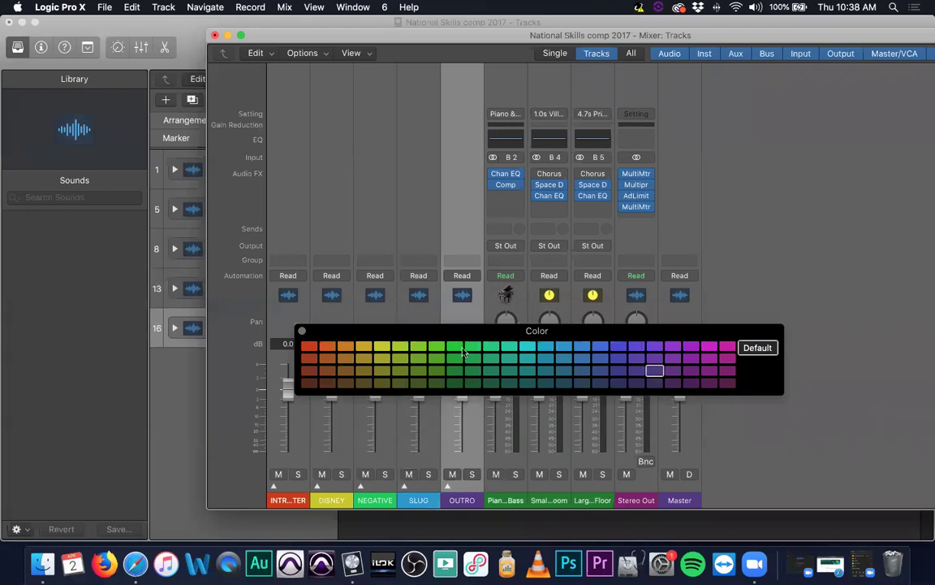
mouse_move(708, 35)
mouse_down()
mouse_move(557, 88)
mouse_move(605, 21)
mouse_move(696, 22)
mouse_up()
click(710, 347)
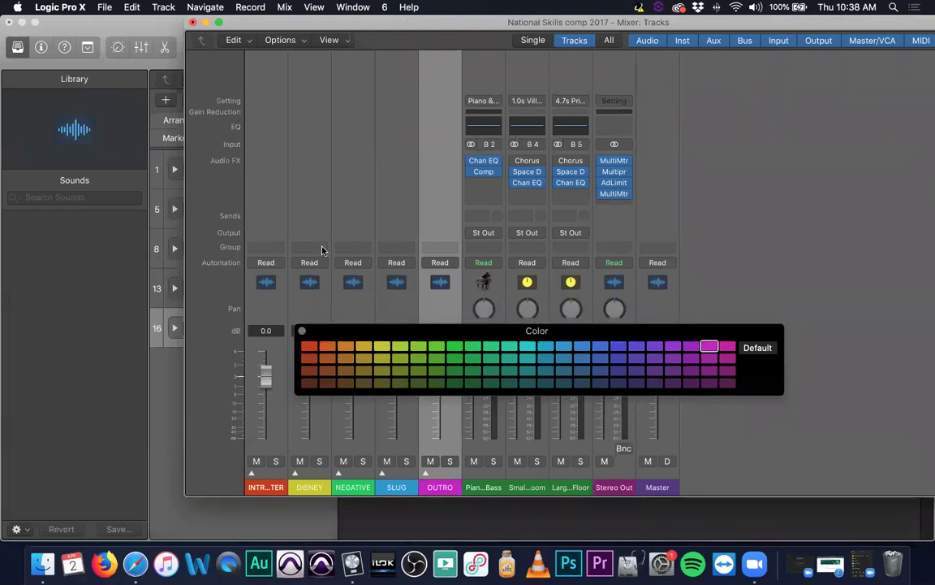
click(302, 332)
Step: Compare the colored mixer strips with the track list, and return to the Tracks window to look over the folder stacks
drag(349, 25, 756, 25)
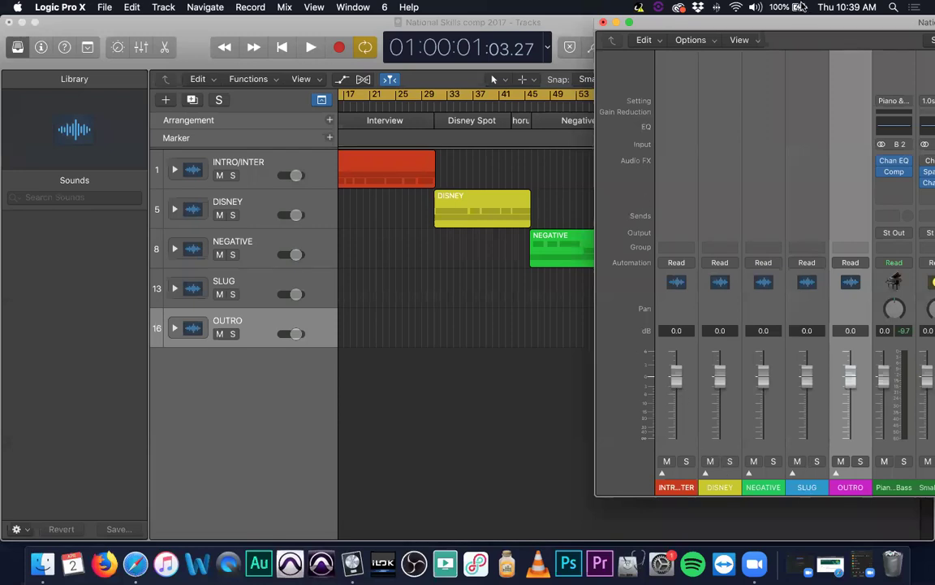
drag(800, 22, 276, 60)
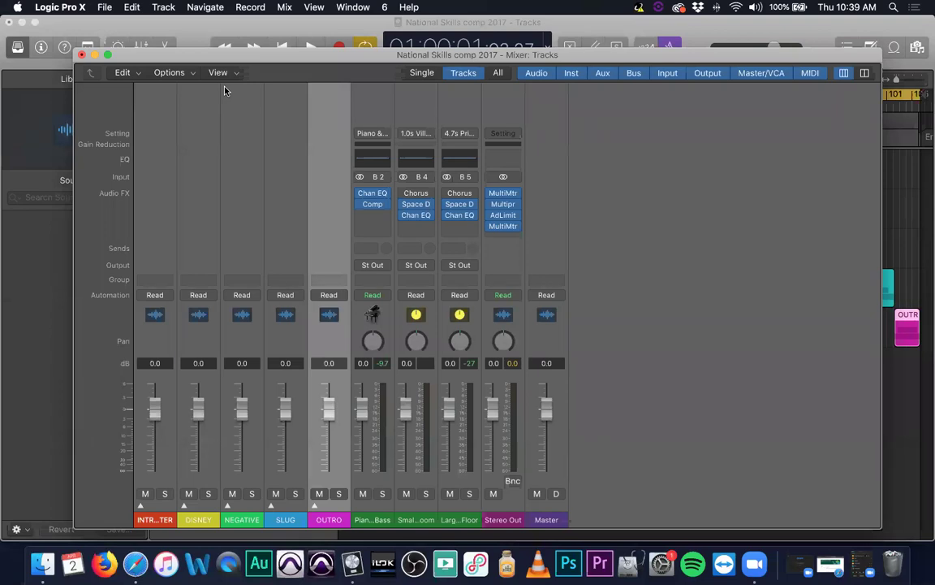
click(893, 187)
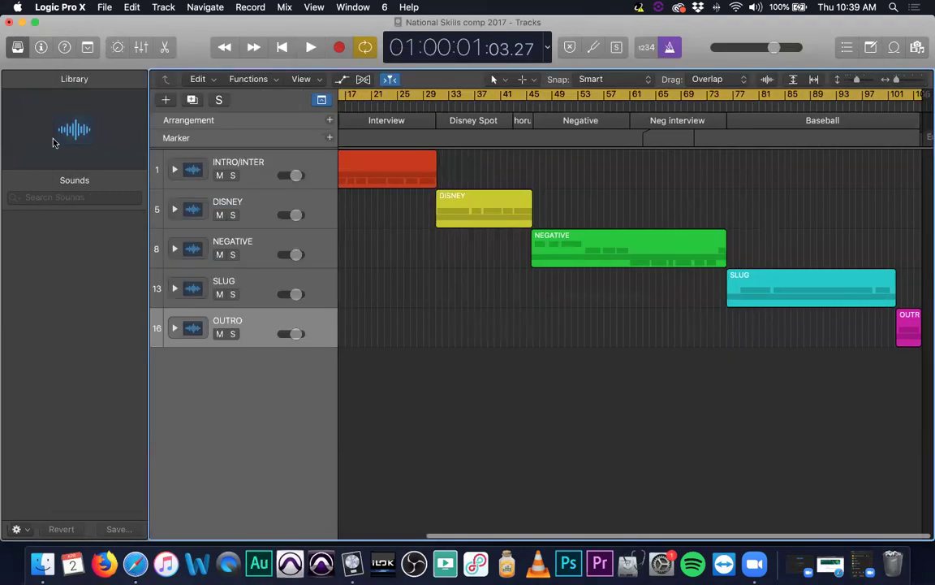
scroll(455, 194, left, 5)
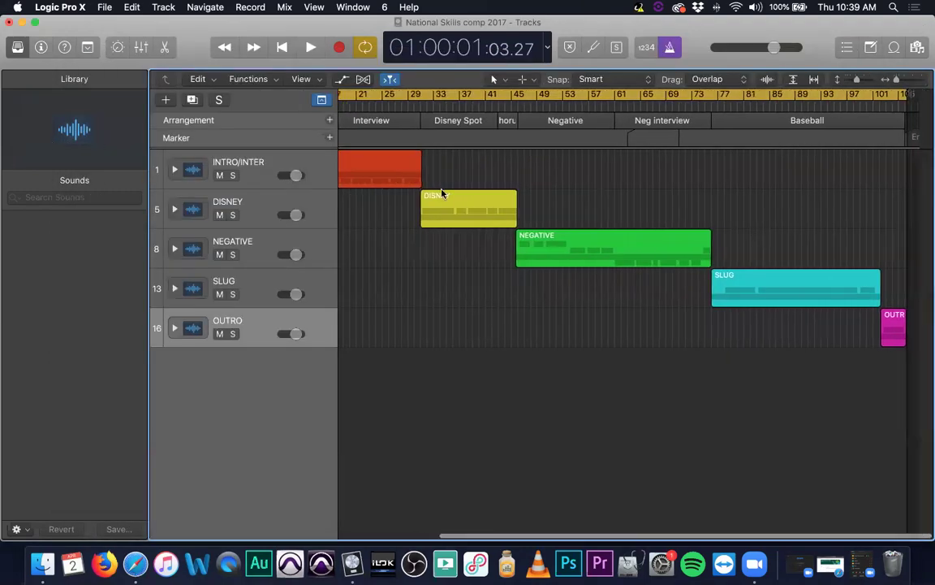
scroll(453, 192, right, 3)
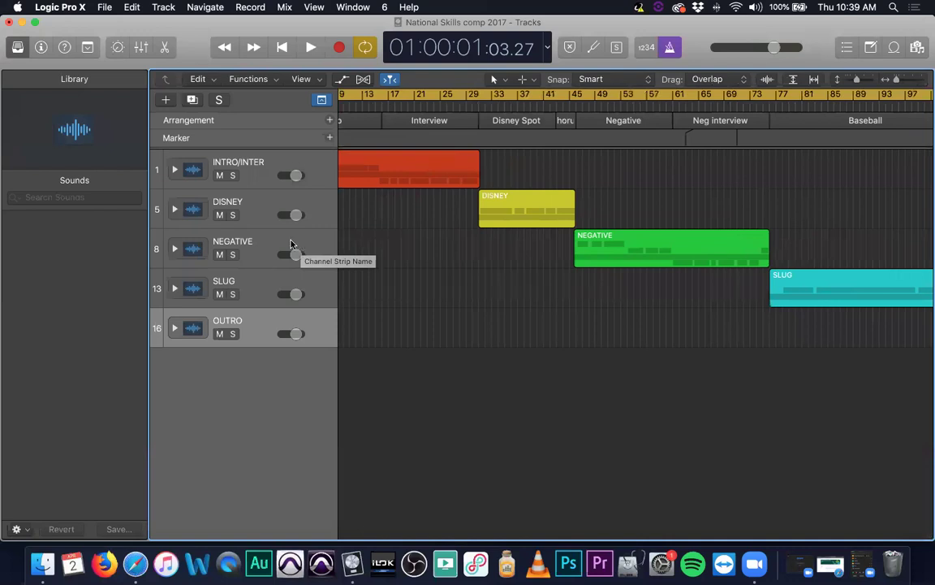
Step: Look inside the INTRO/INTER stack, and undo the folder stack edits until all tracks are ungrouped again
click(174, 168)
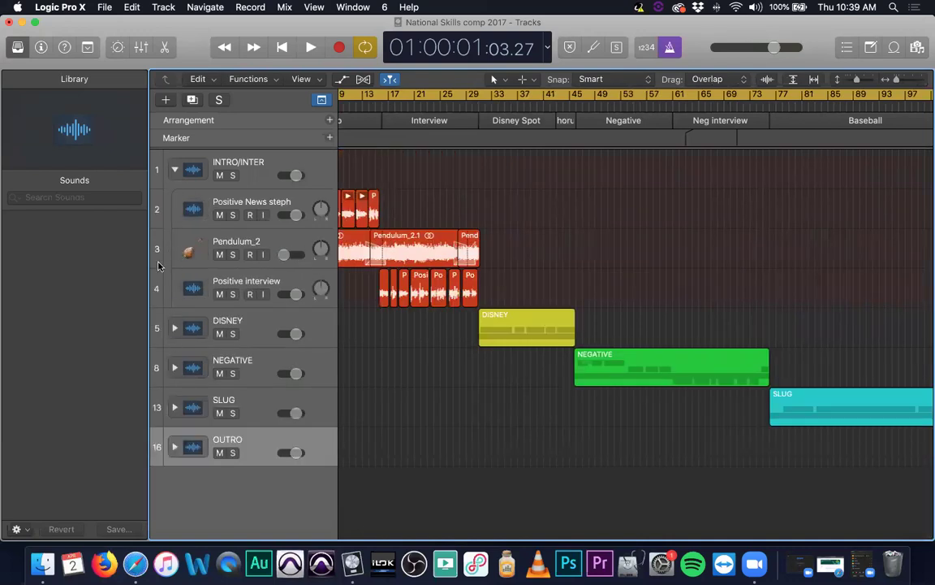
click(174, 169)
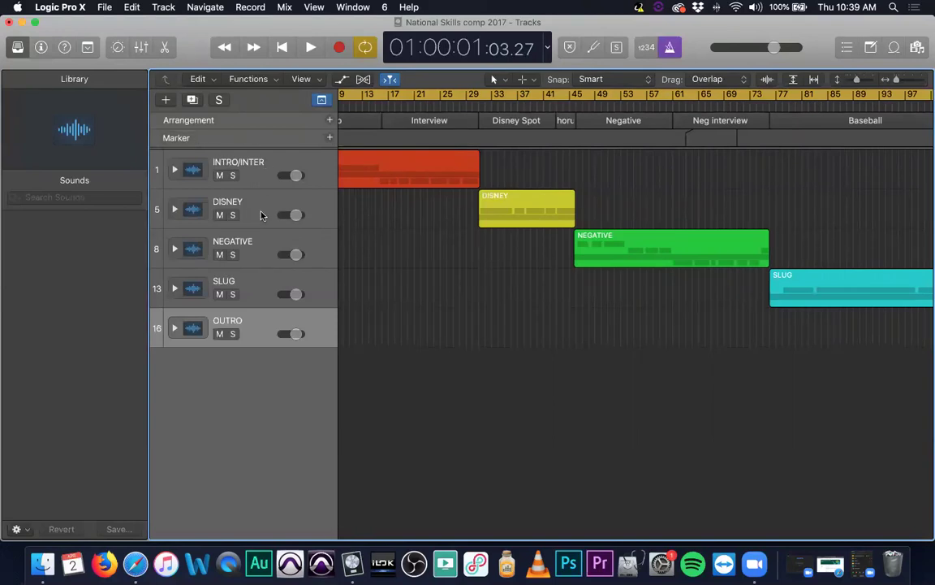
key(super+z)
key(super+z)
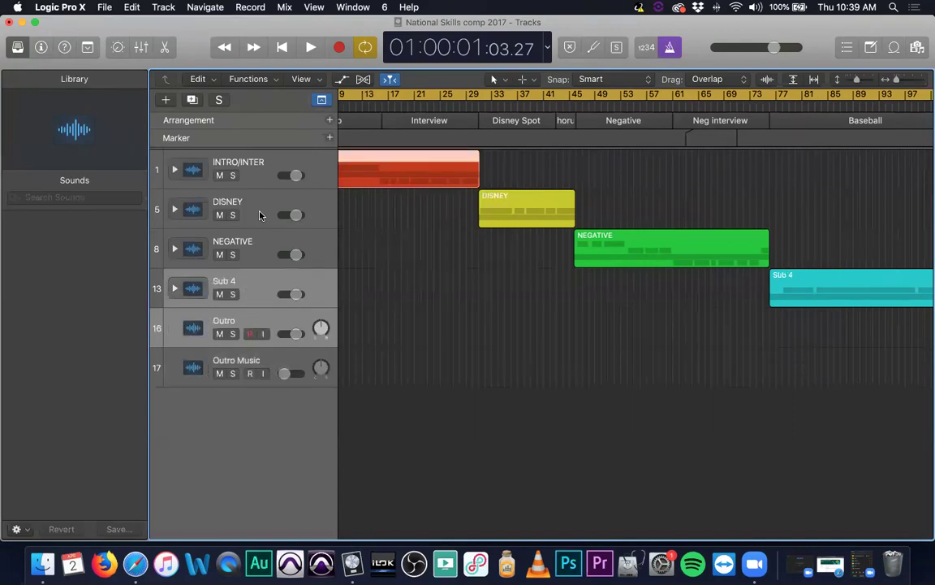
key(super+z)
key(super+z)
key(super+z)
key(super+z)
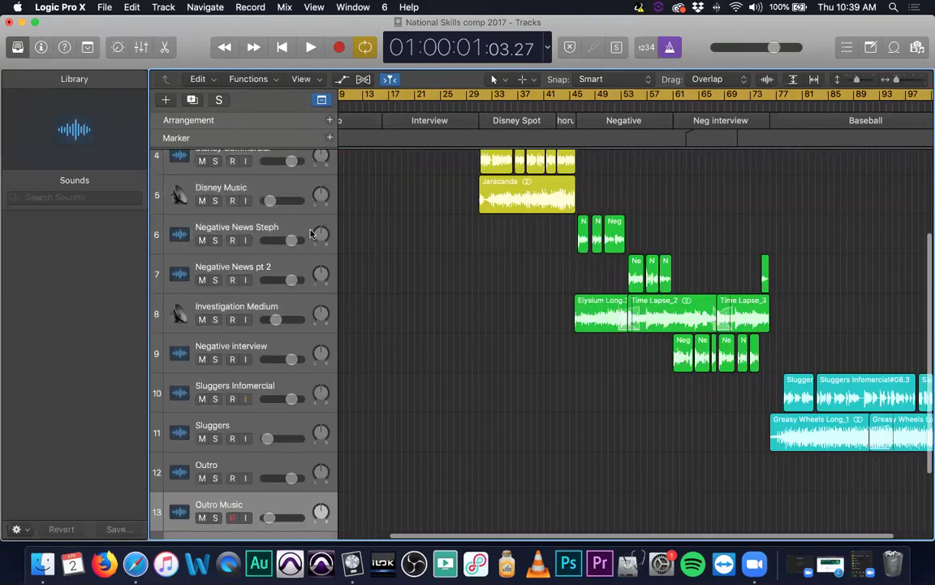
scroll(311, 234, up, 5)
scroll(357, 219, left, 3)
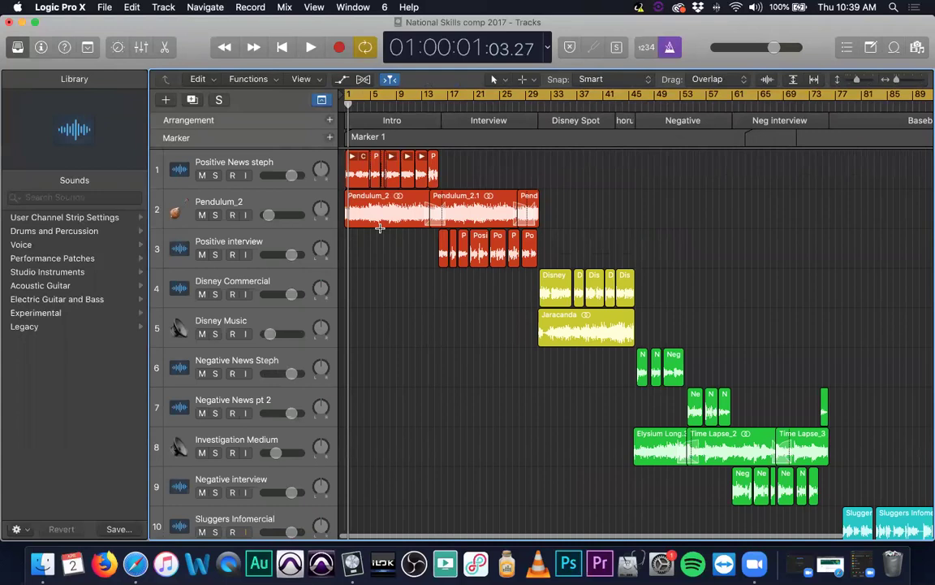
Step: Check the ungrouped channel strips in the Mixer, and delete the Piano and Upright Bass tracks from the track list
key(super+2)
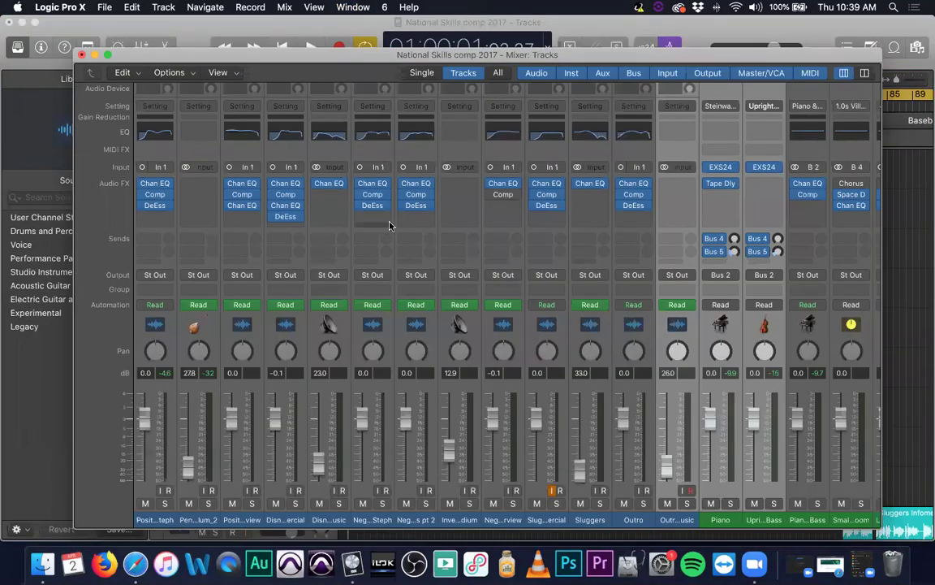
key(super+w)
scroll(394, 292, down, 5)
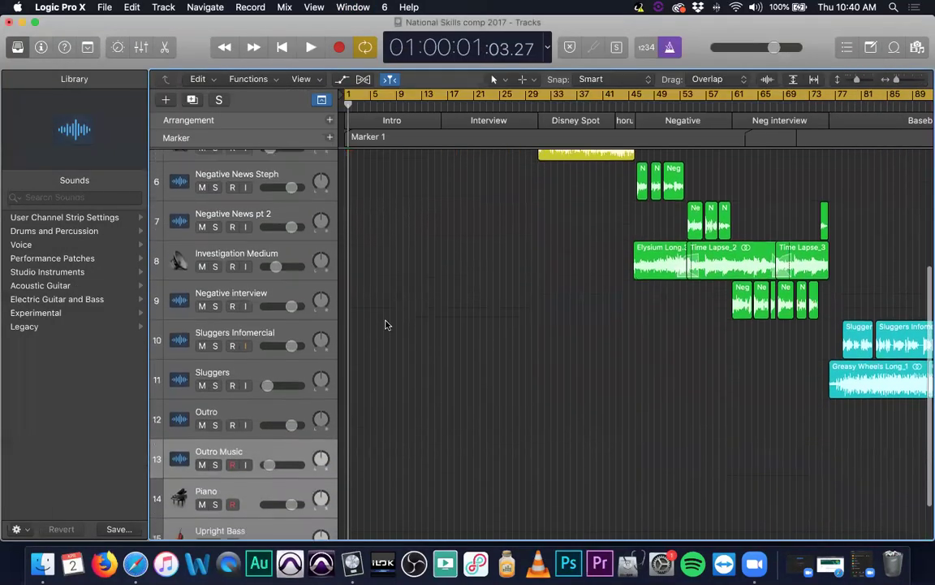
scroll(386, 325, down, 2)
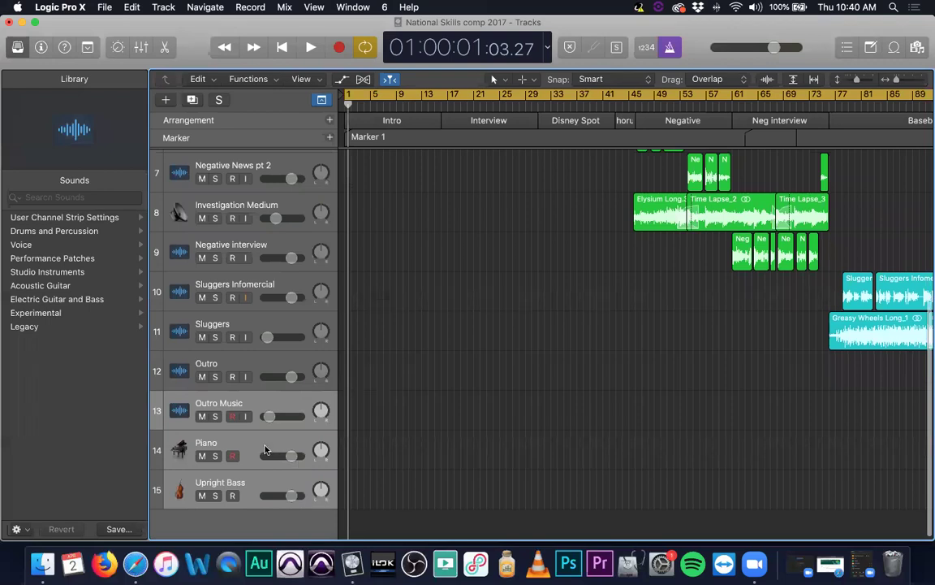
click(219, 376)
click(236, 449)
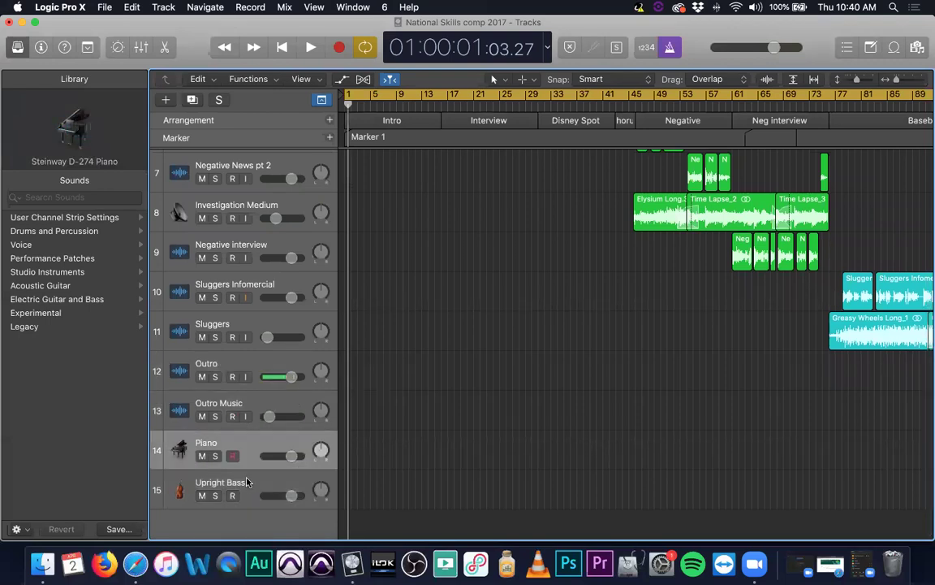
scroll(248, 482, up, 2)
click(253, 472)
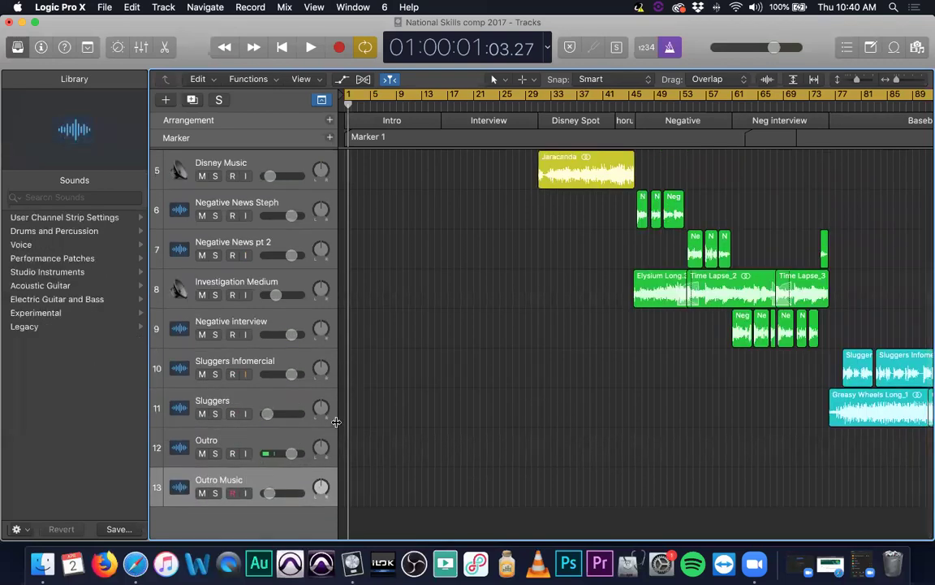
Step: Create one software instrument track with an empty channel strip below the Outro Music track
scroll(438, 394, up, 4)
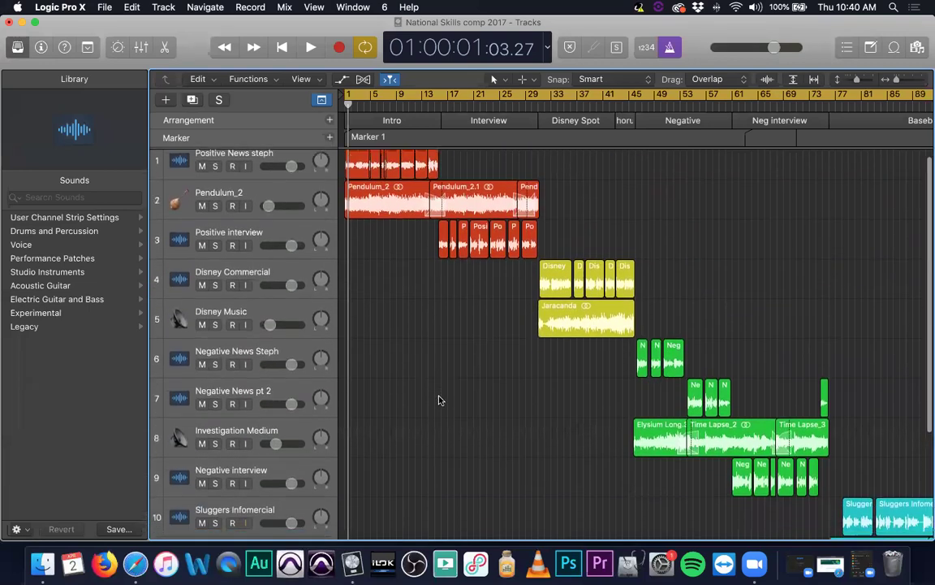
scroll(438, 394, down, 5)
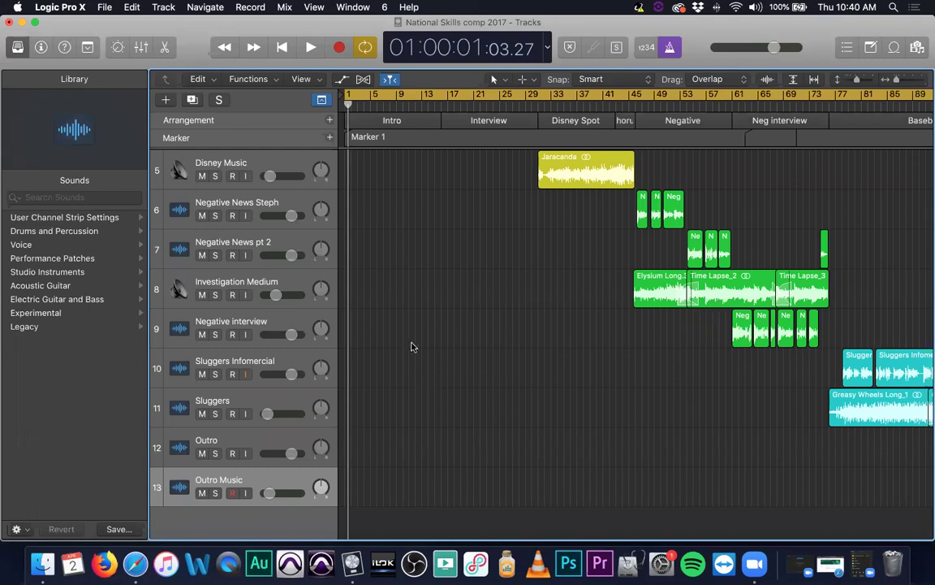
click(165, 99)
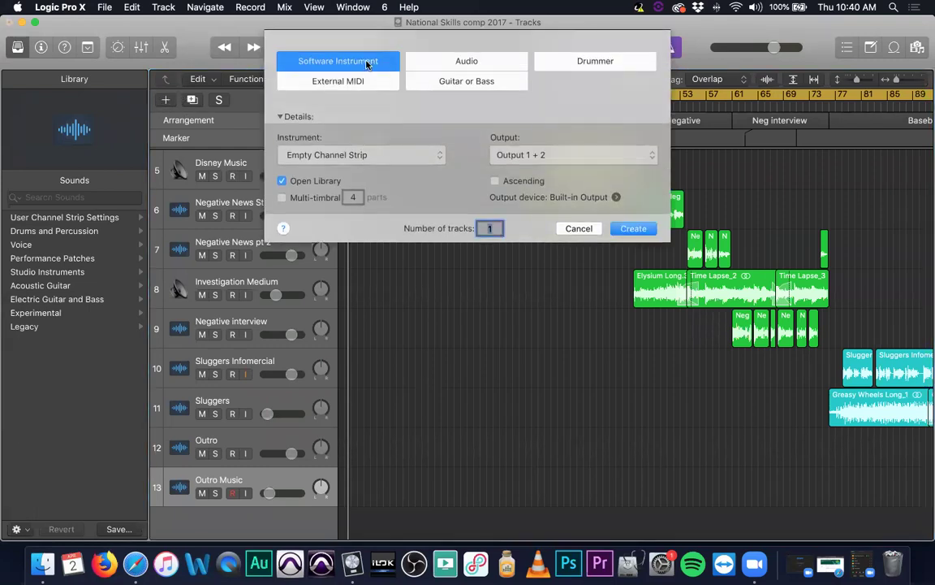
click(634, 228)
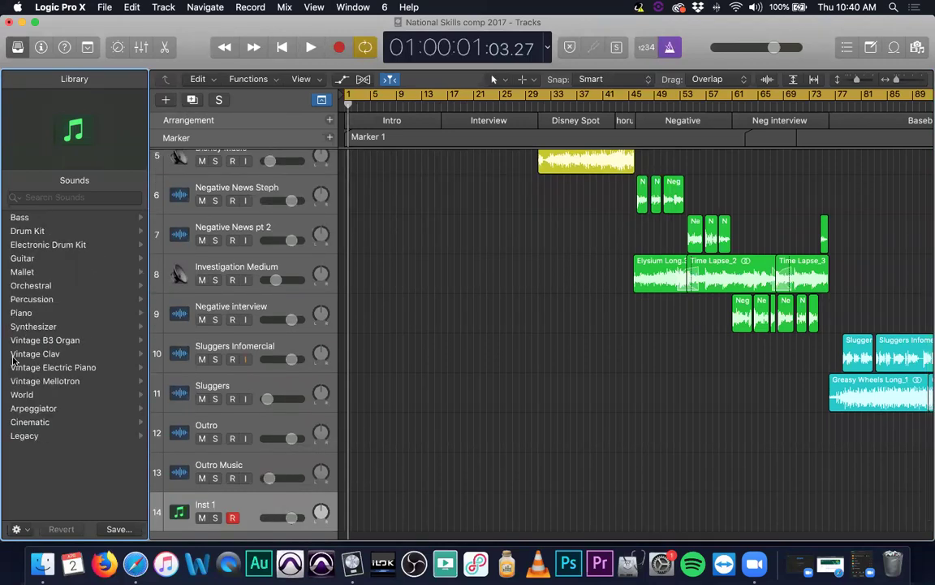
Step: Load the Brooklyn drum kit from the Library onto the new instrument track
click(57, 230)
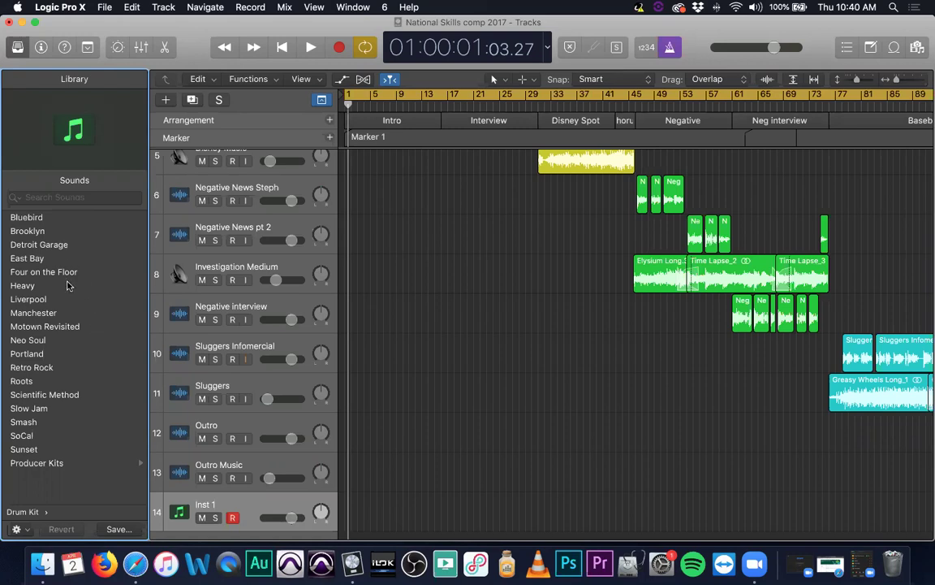
scroll(61, 256, left, 3)
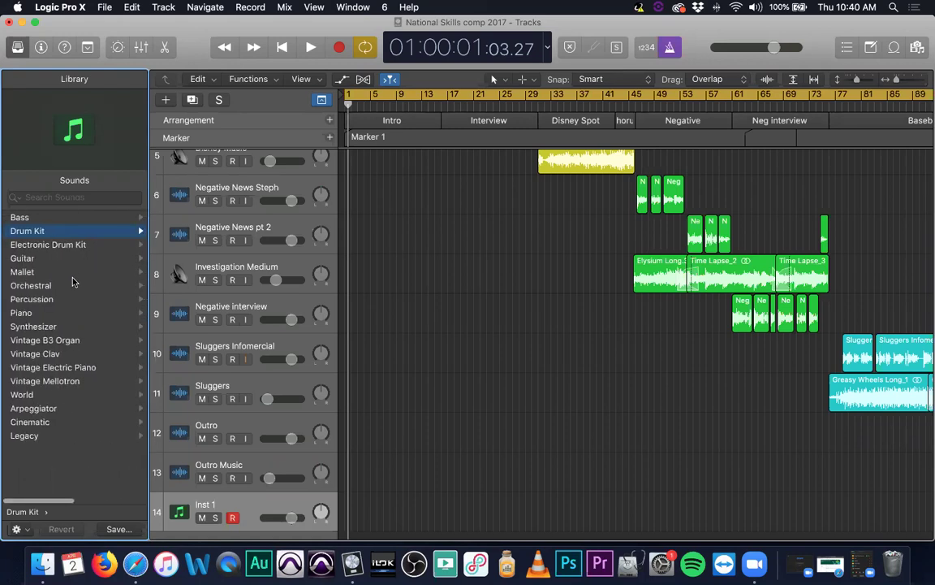
click(64, 233)
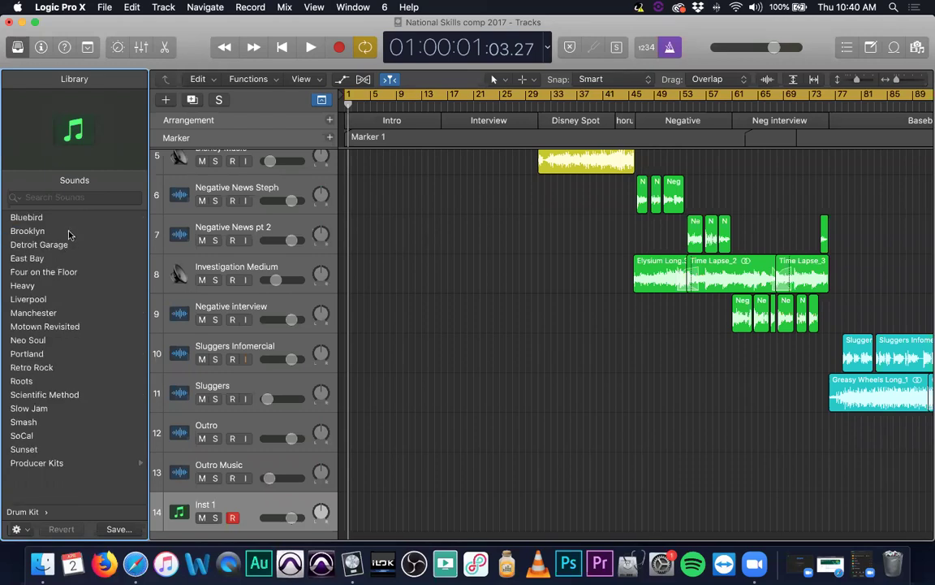
click(27, 231)
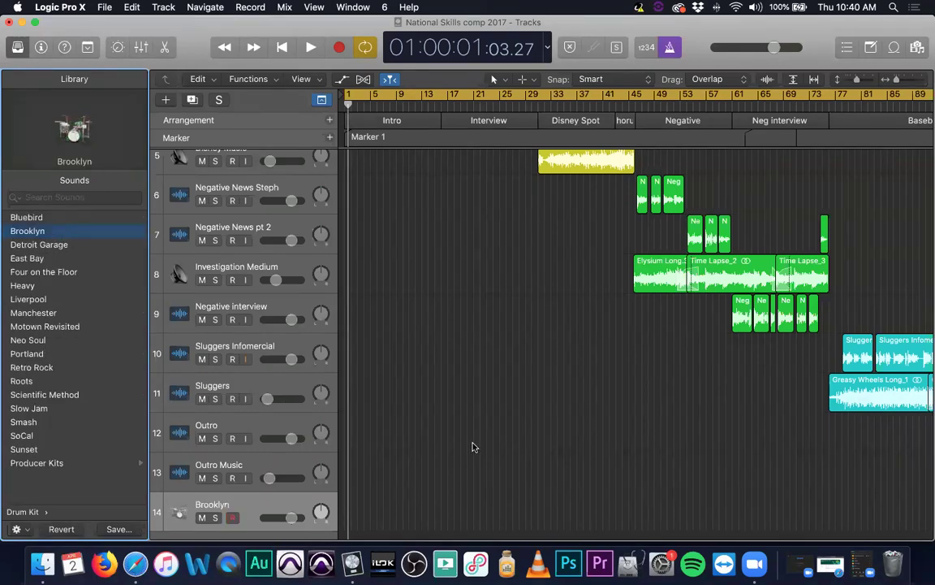
scroll(365, 471, down, 1)
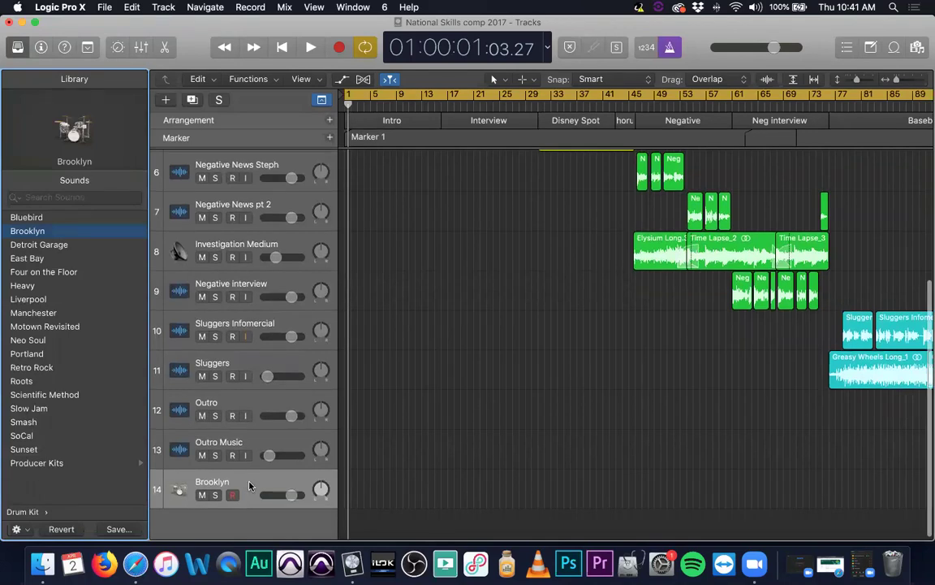
right_click(251, 485)
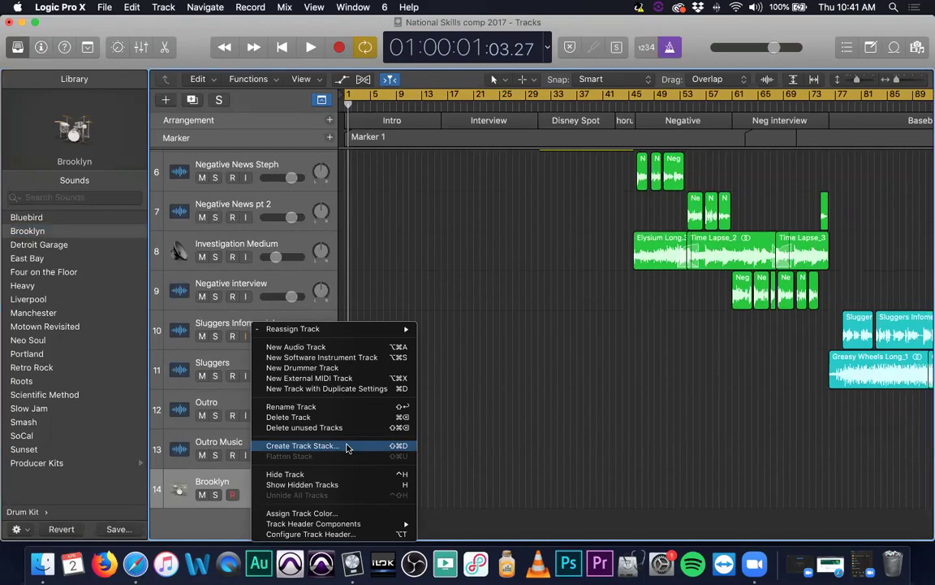
click(254, 488)
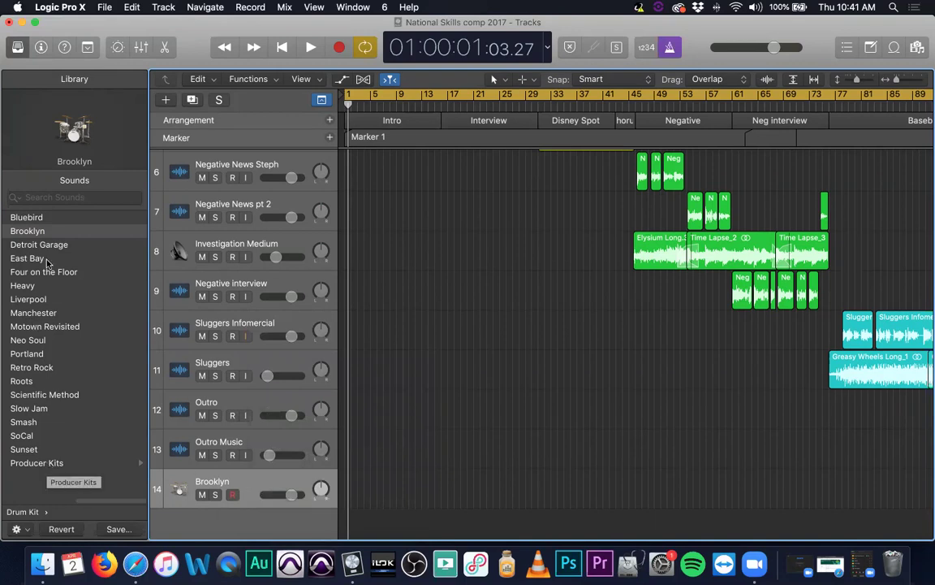
Step: Load the Brooklyn+ patch from the Drum Kit library's Producer Kits onto the drum track
click(60, 464)
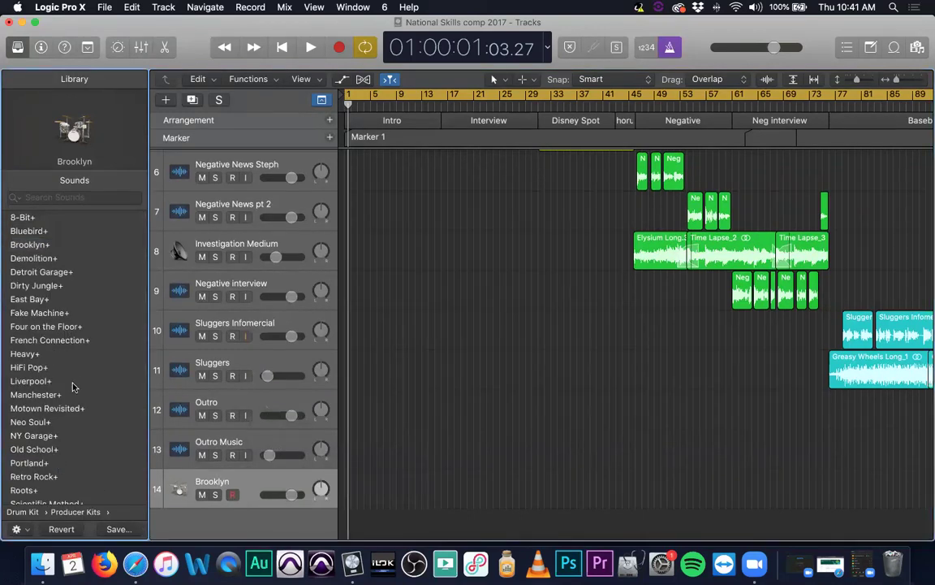
scroll(73, 386, down, 3)
scroll(71, 381, up, 3)
scroll(64, 365, left, 5)
scroll(58, 346, right, 2)
scroll(54, 325, left, 1)
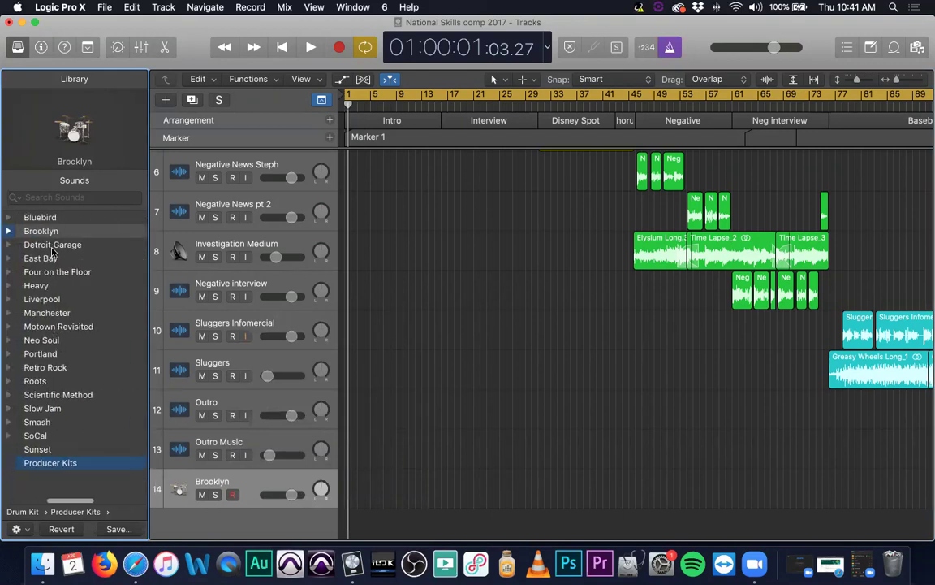
click(51, 463)
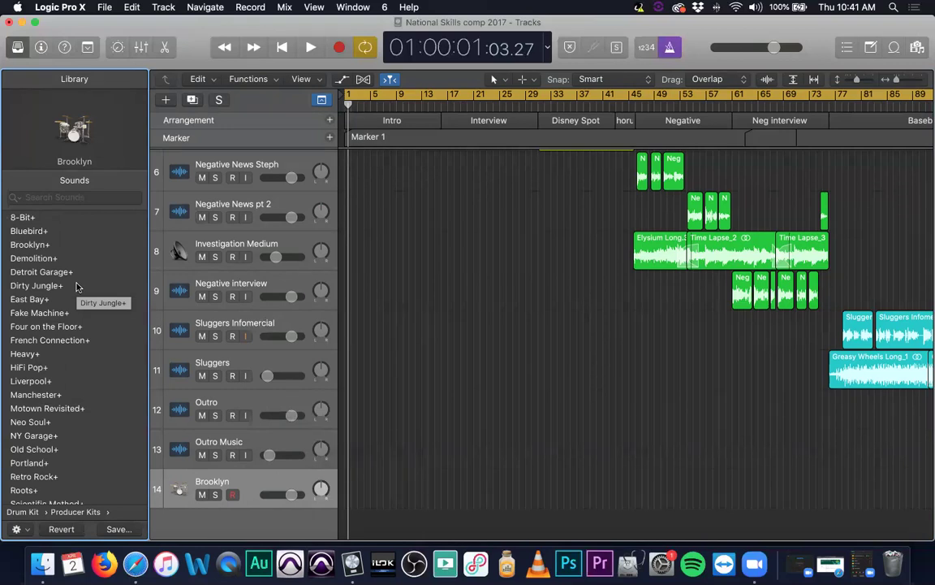
click(30, 246)
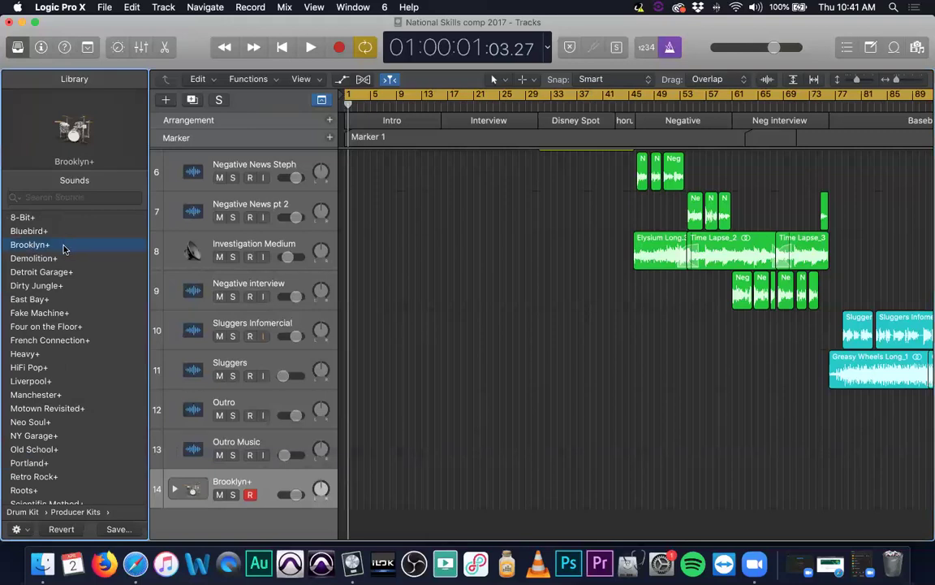
Step: Expand the Brooklyn+ track stack and look through its individual drum microphone and percussion tracks
click(176, 488)
scroll(241, 450, down, 8)
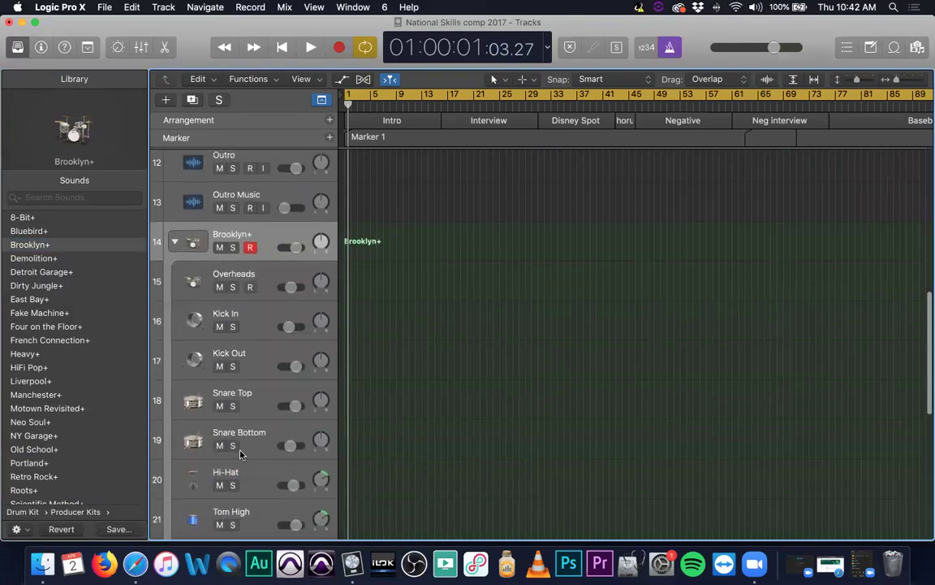
scroll(241, 451, down, 8)
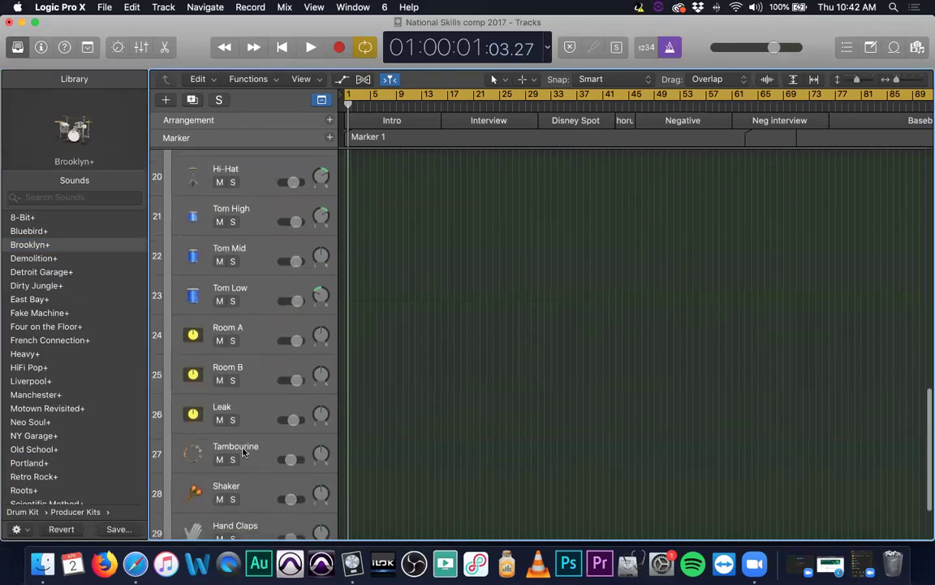
scroll(240, 453, up, 10)
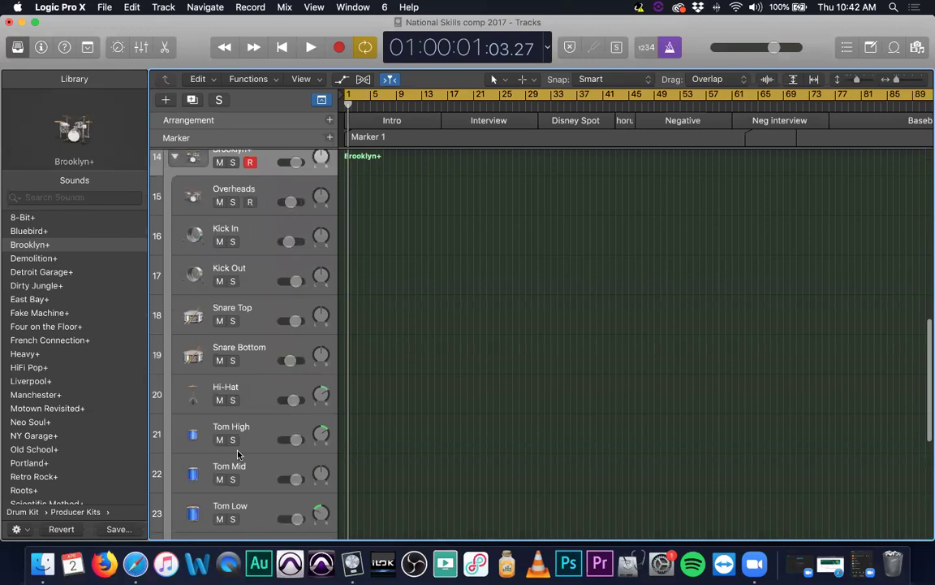
scroll(236, 455, up, 1)
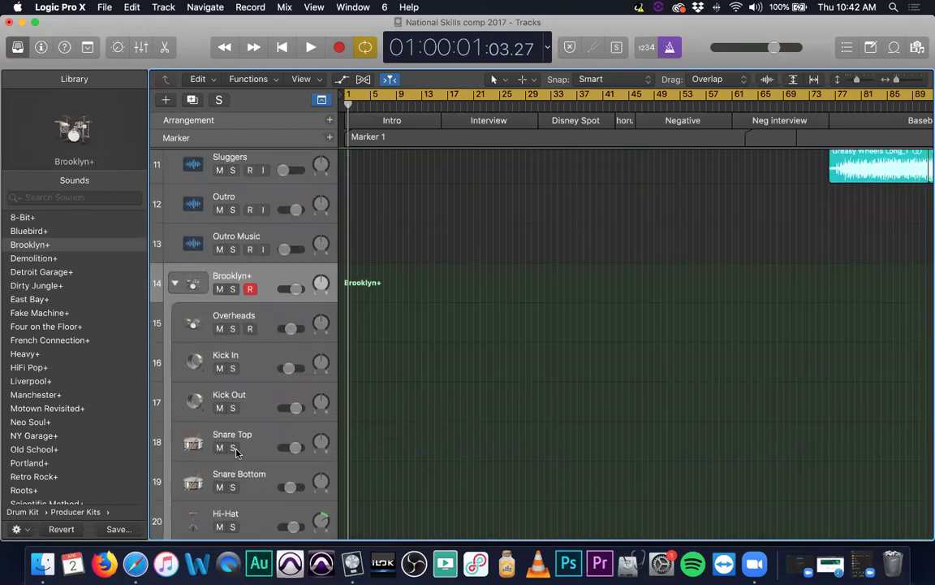
Step: Bring up Musical Typing, lower its octave to C1, try a few drum notes and move the keyboard clear of the track headers
key(super+k)
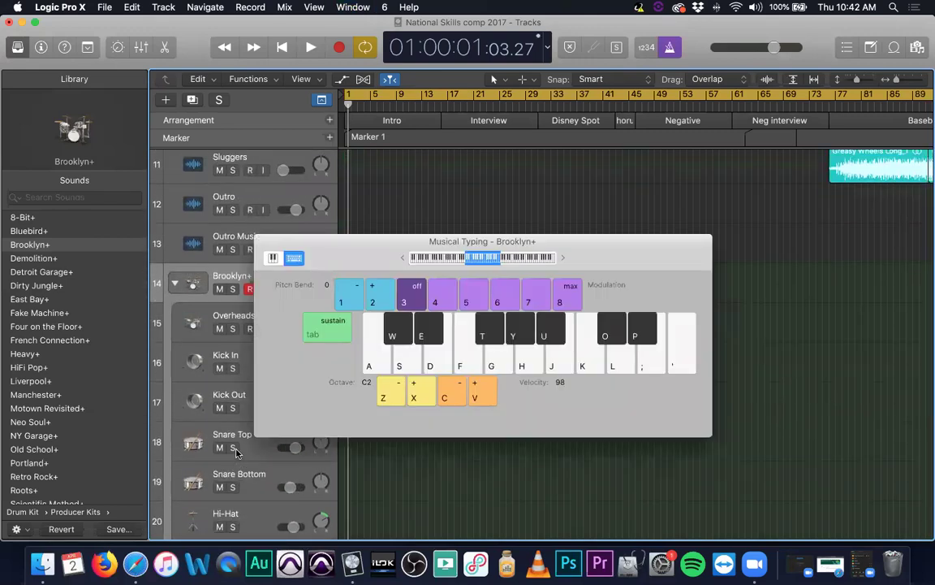
key(a)
key(z)
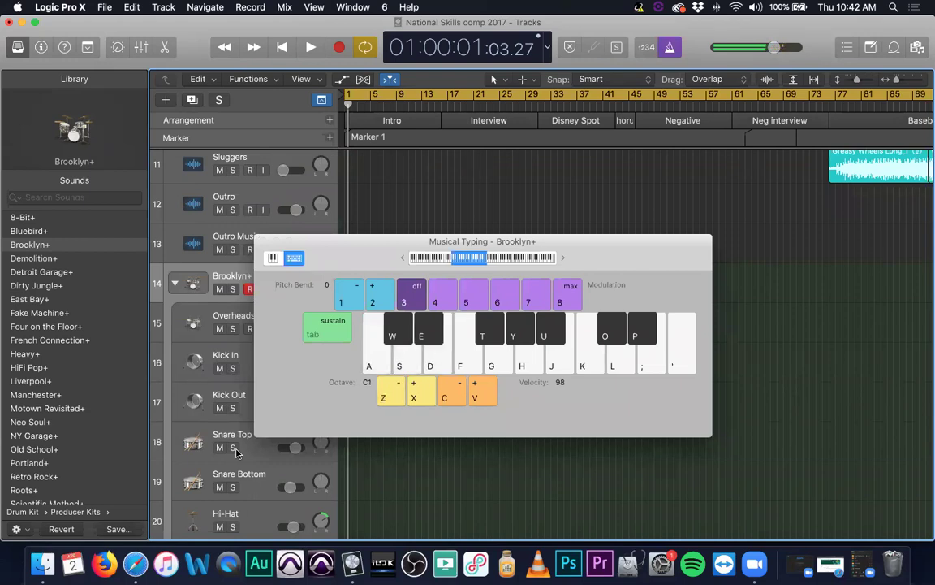
key(a)
key(s)
key(a)
key(a)
drag(355, 240, 516, 296)
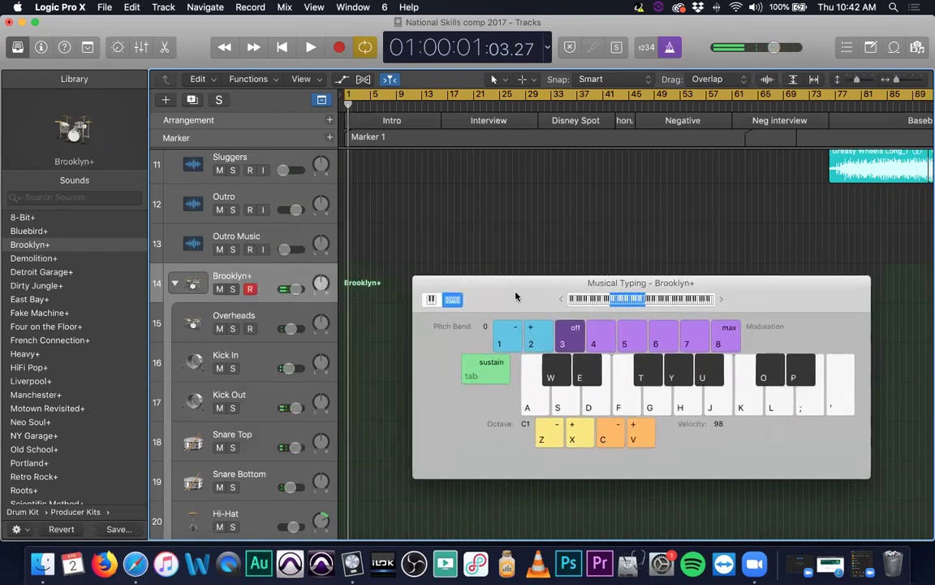
Step: Audition the Brooklyn+ kit by playing a short pattern of C1 and D1 notes on the Musical Typing keyboard
key(a)
key(s)
key(a)
key(s)
key(s)
key(a)
key(s)
key(a)
Step: Solo the Brooklyn+ stack and record a short C1 and D1 drum pattern with Musical Typing, stopping around bar 4
click(233, 288)
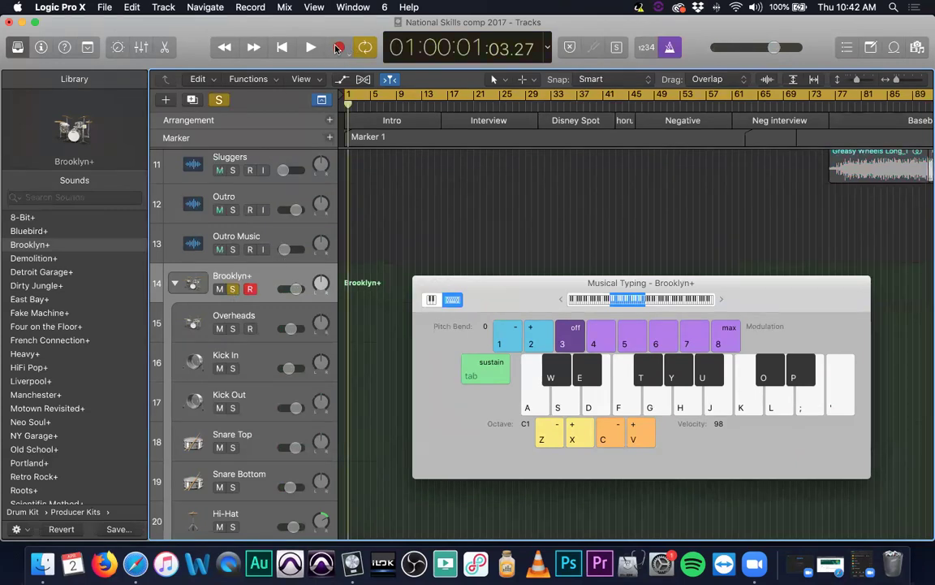
click(338, 49)
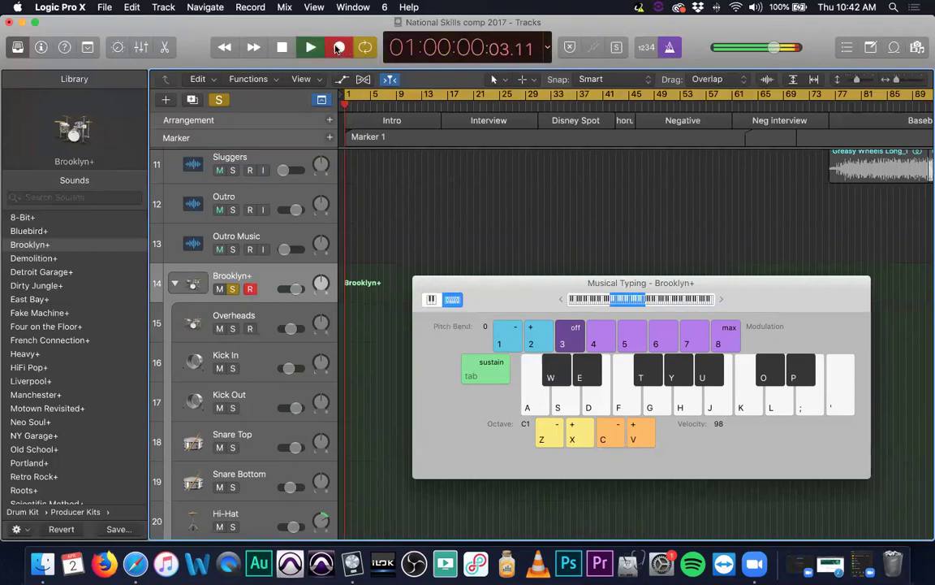
key(Tab)
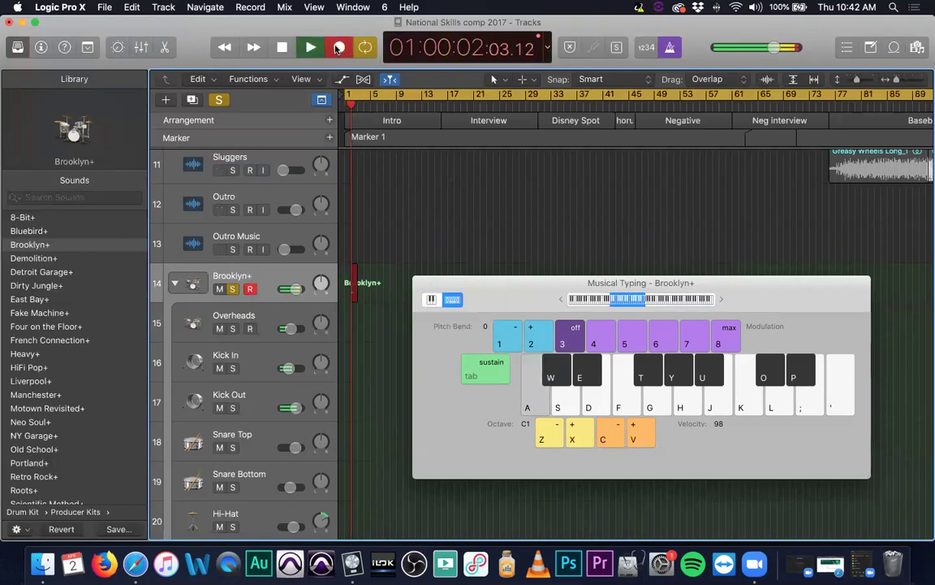
key(s)
key(Tab)
key(Tab)
key(Tab)
key(Tab)
key(space)
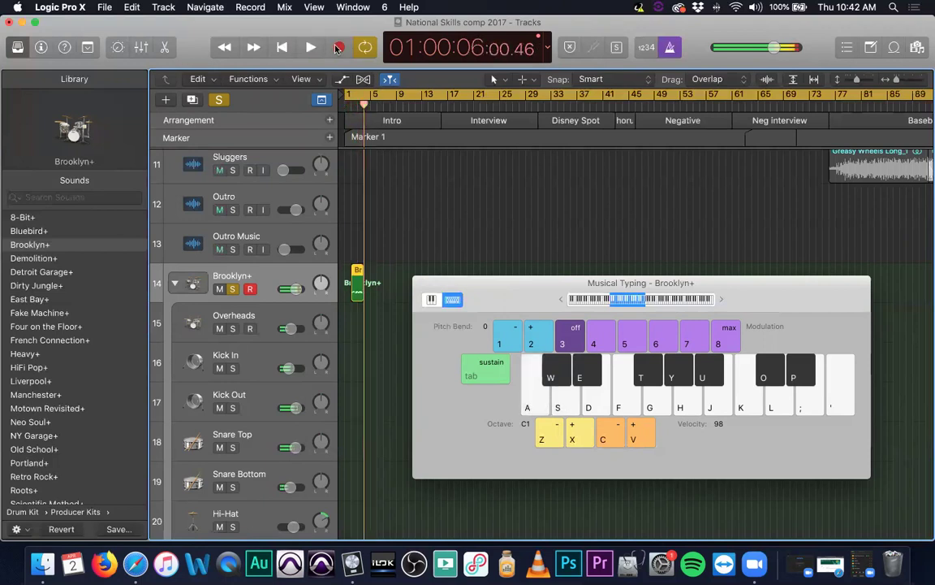
Step: Examine the recorded Brooklyn+ region in the timeline and its notes in the Piano Roll, and put away the editor and Musical Typing
scroll(412, 208, up, 5)
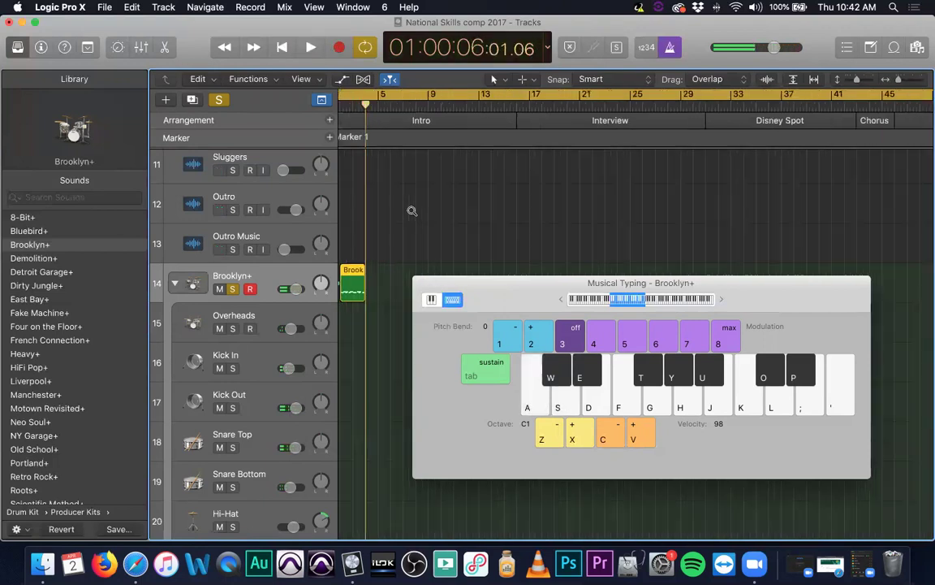
scroll(505, 282, left, 2)
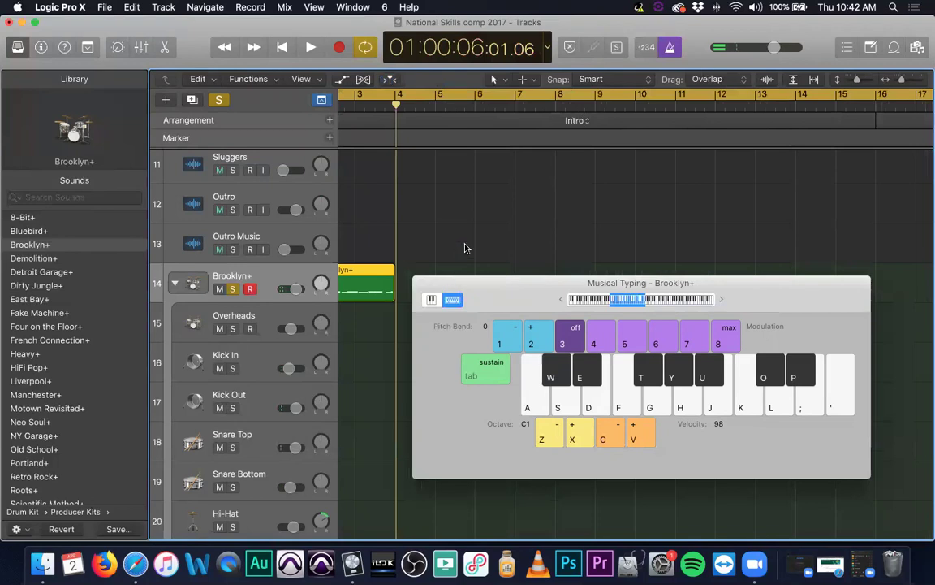
scroll(464, 260, up, 2)
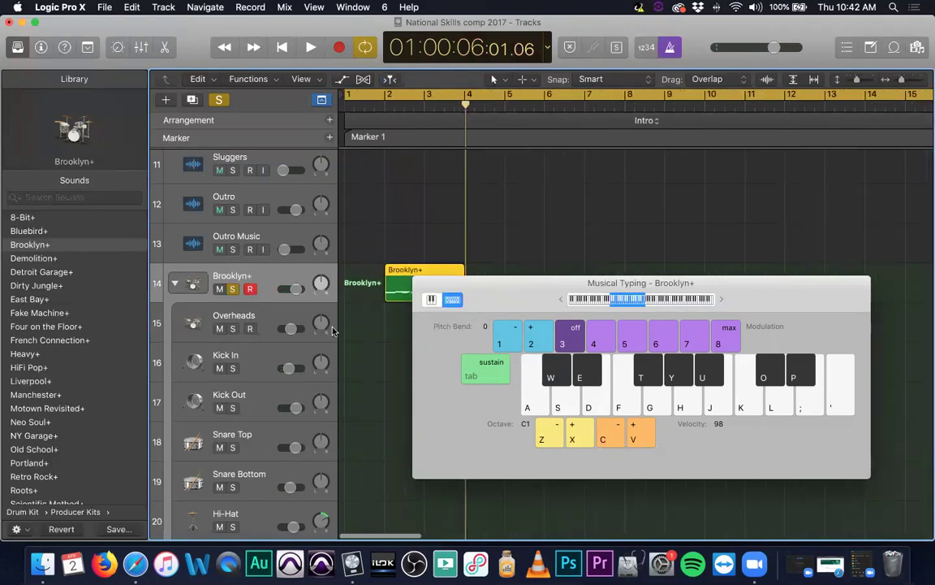
key(e)
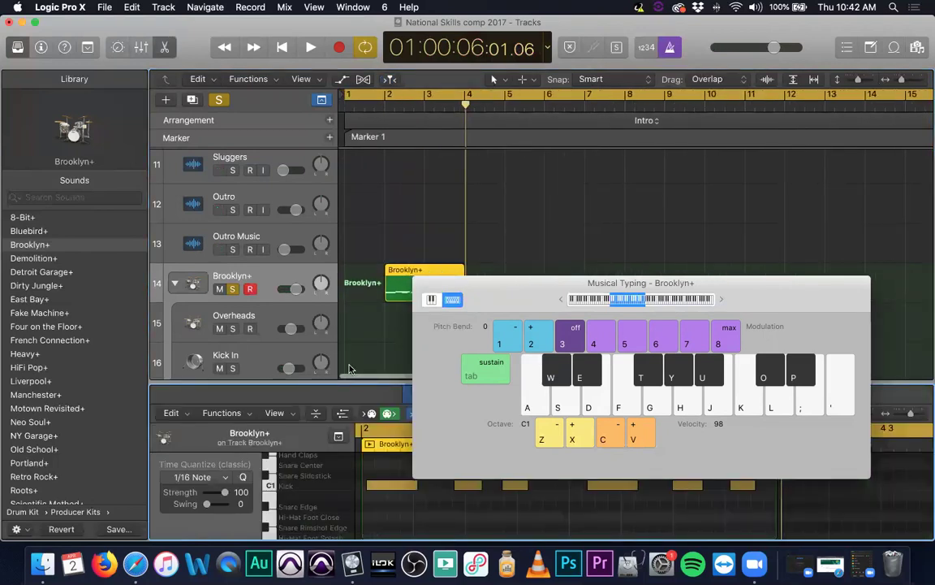
key(e)
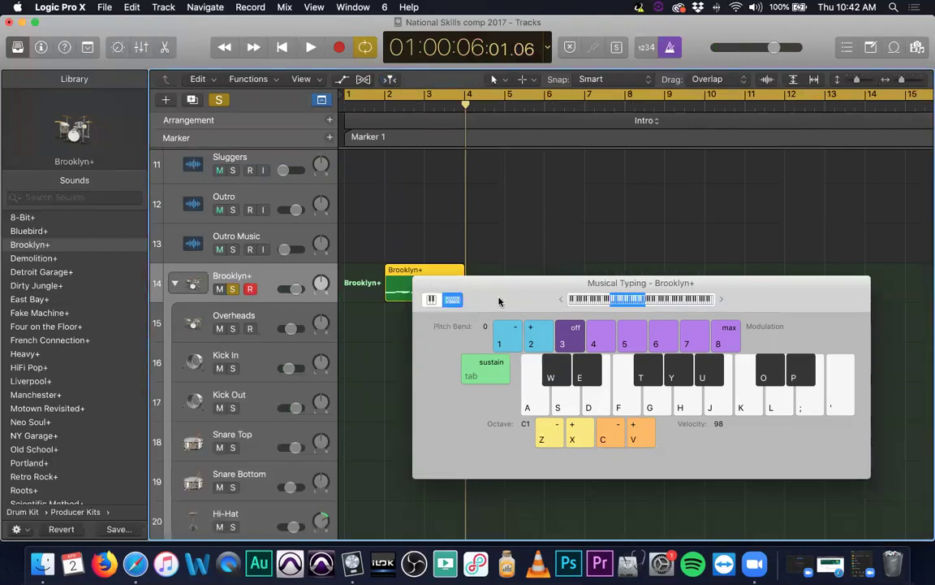
key(super+k)
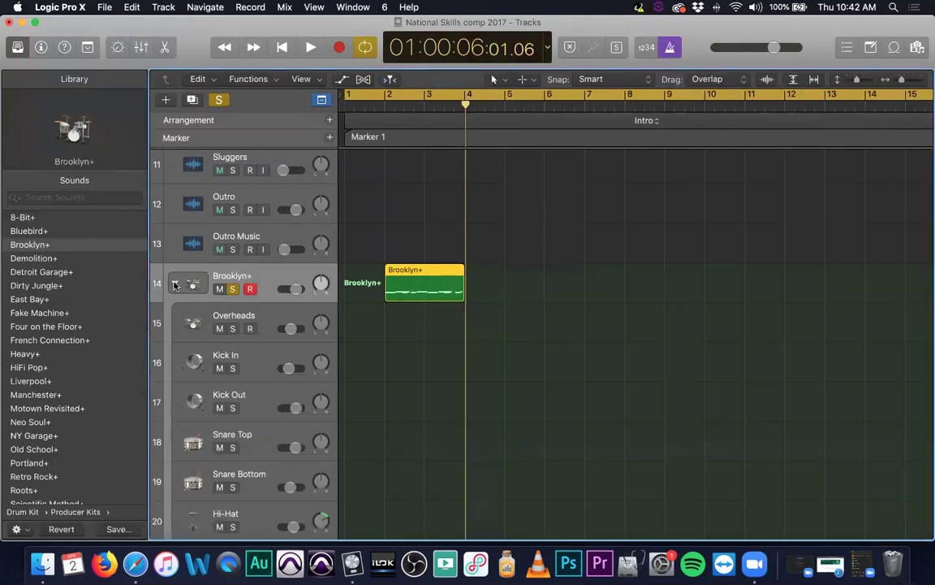
Step: Collapse the Brooklyn+ stack to view it as a single track and expand it again to show its drum tracks
click(174, 284)
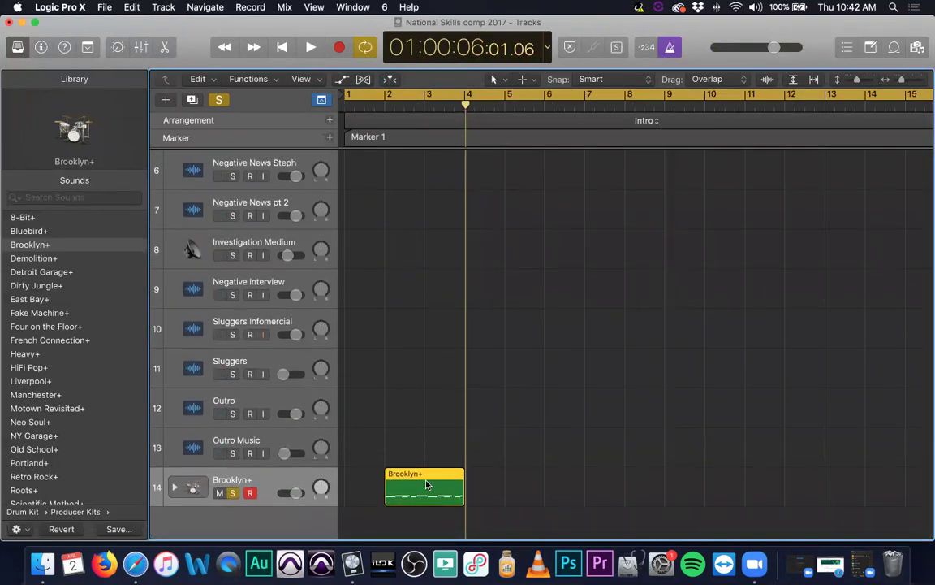
click(174, 489)
scroll(234, 417, down, 5)
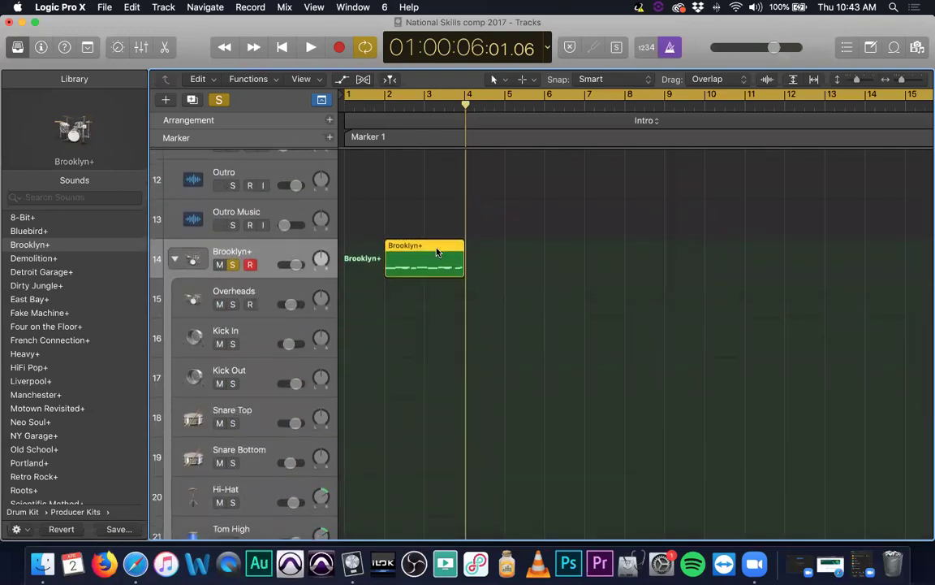
Step: Move the recorded Brooklyn+ region to start at bar 1, return the playhead to the project start and look over the stack's drum tracks
drag(426, 247, 390, 265)
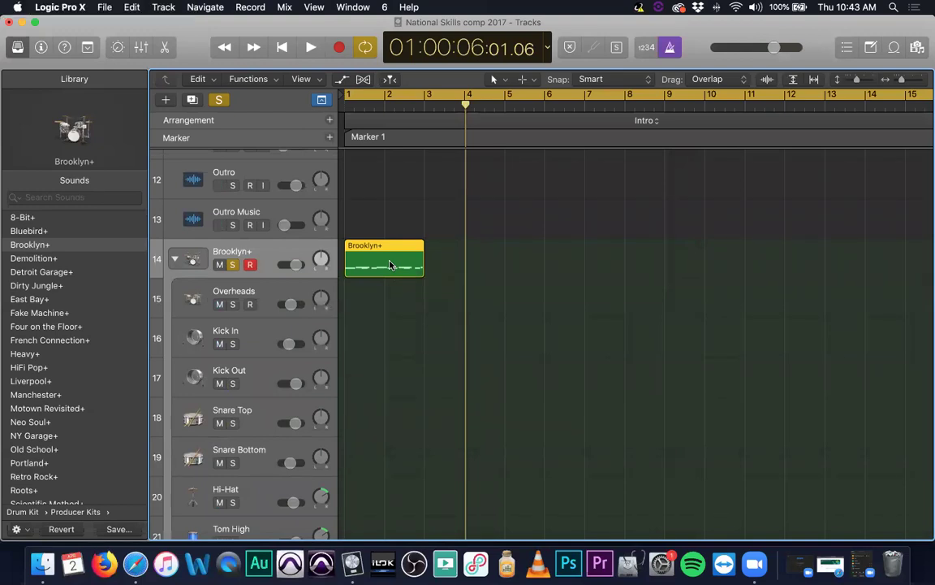
key(Return)
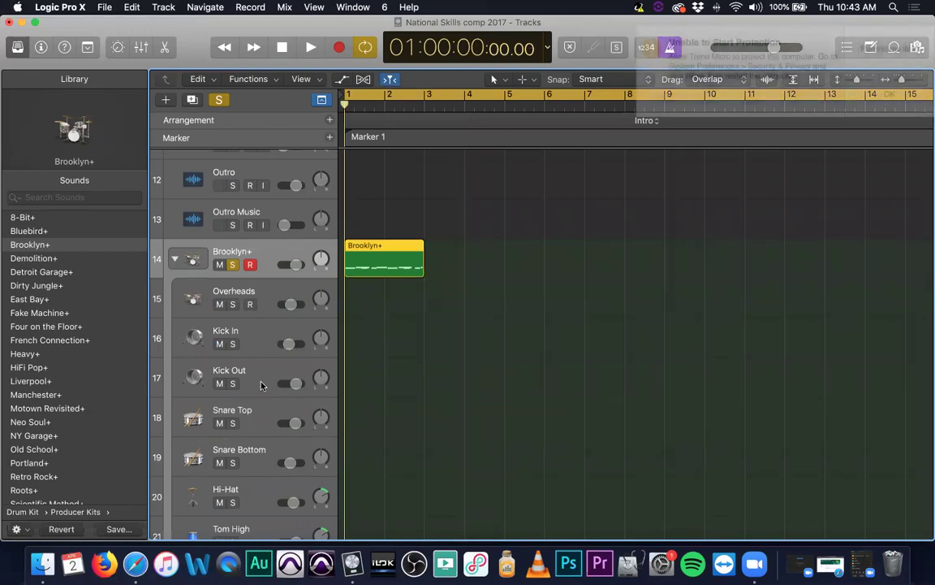
scroll(246, 406, down, 1)
scroll(245, 461, down, 4)
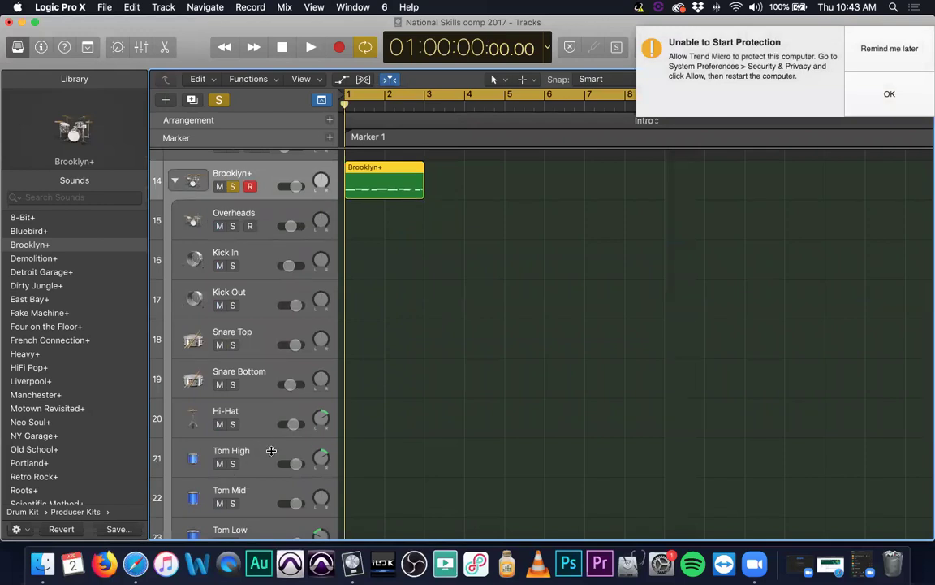
scroll(424, 418, up, 7)
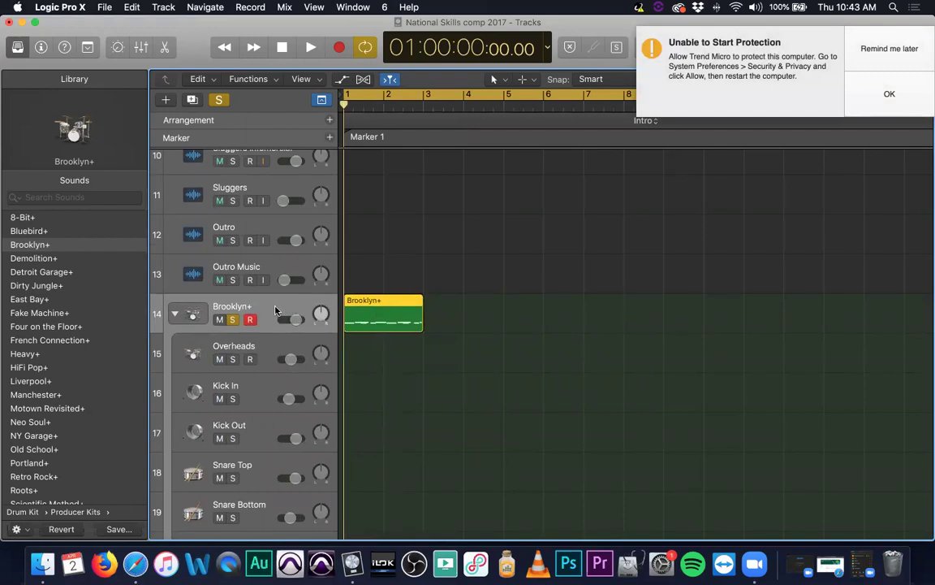
Step: Collapse the Brooklyn+ stack, flatten it into separate tracks and look through the ungrouped drum tracks
click(174, 316)
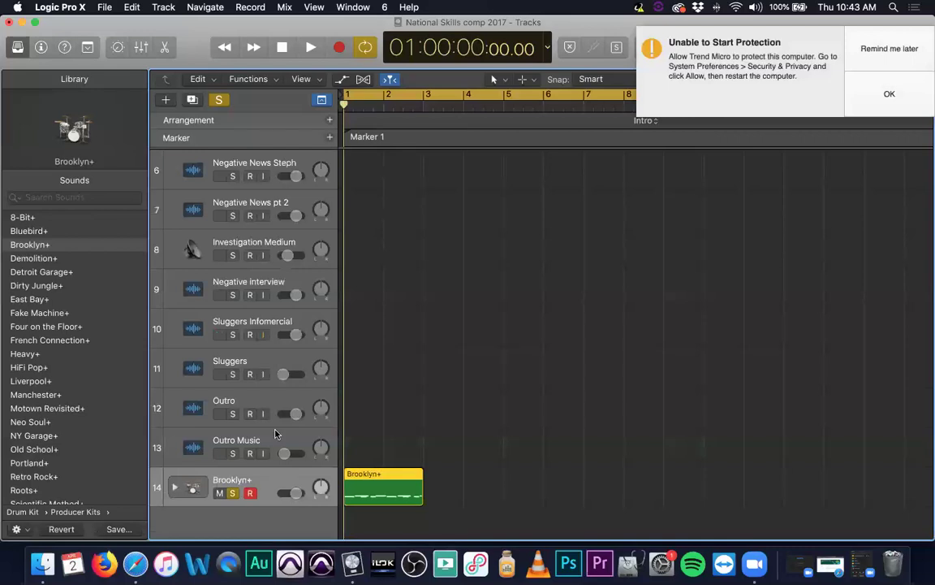
right_click(270, 488)
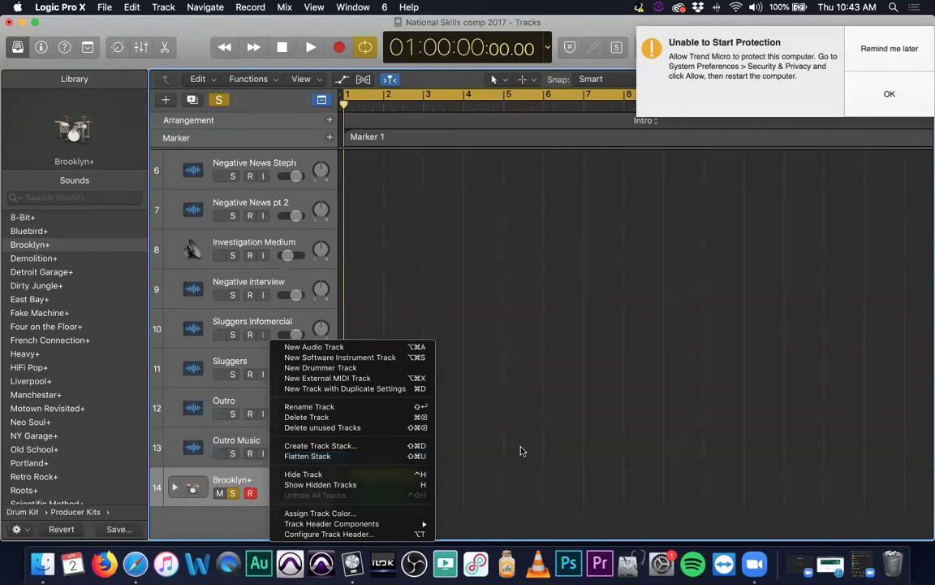
click(401, 485)
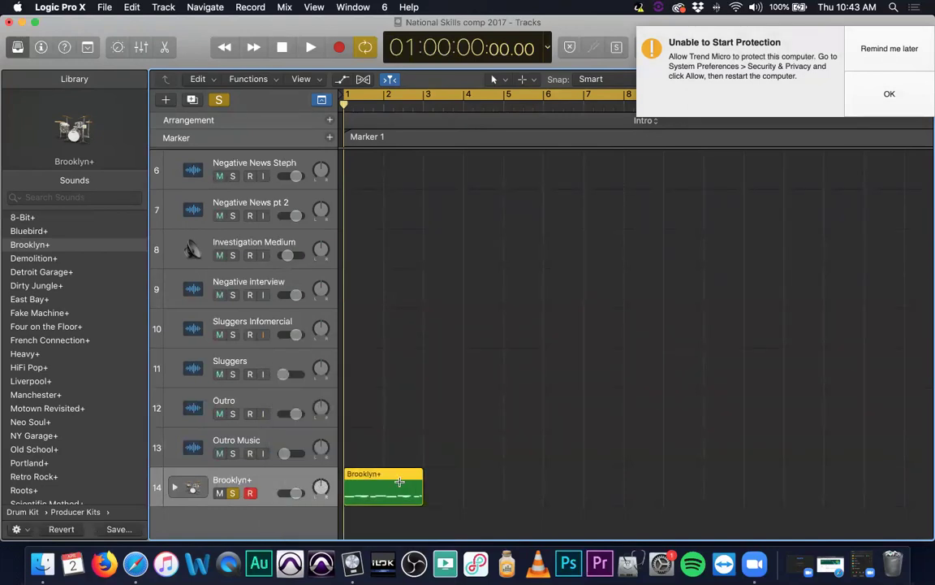
scroll(418, 406, down, 10)
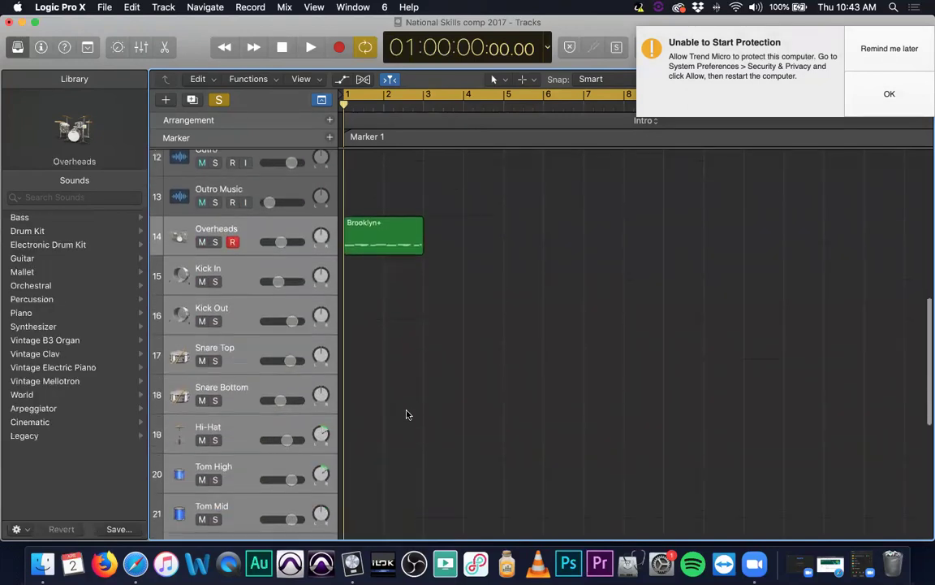
scroll(415, 410, up, 1)
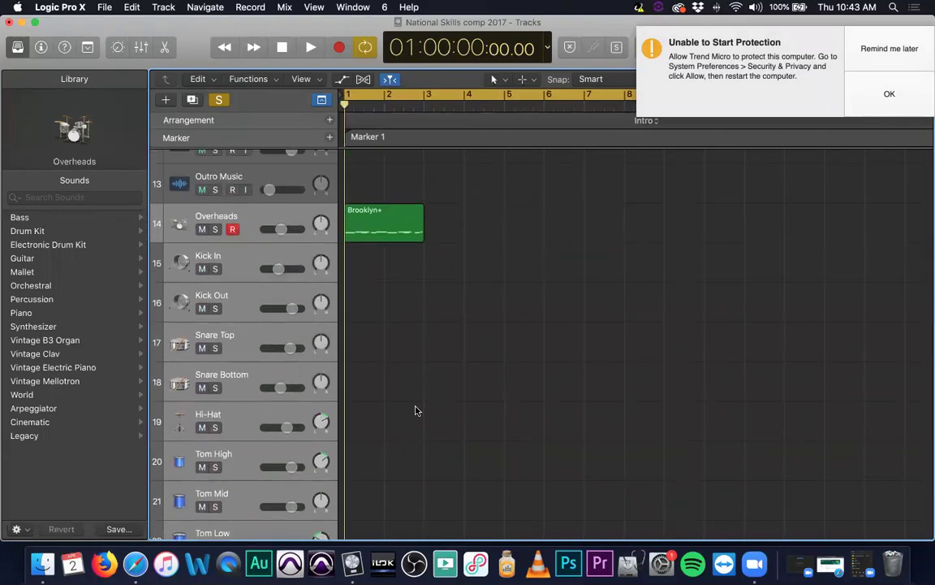
scroll(271, 349, down, 5)
scroll(271, 350, down, 3)
scroll(272, 345, up, 15)
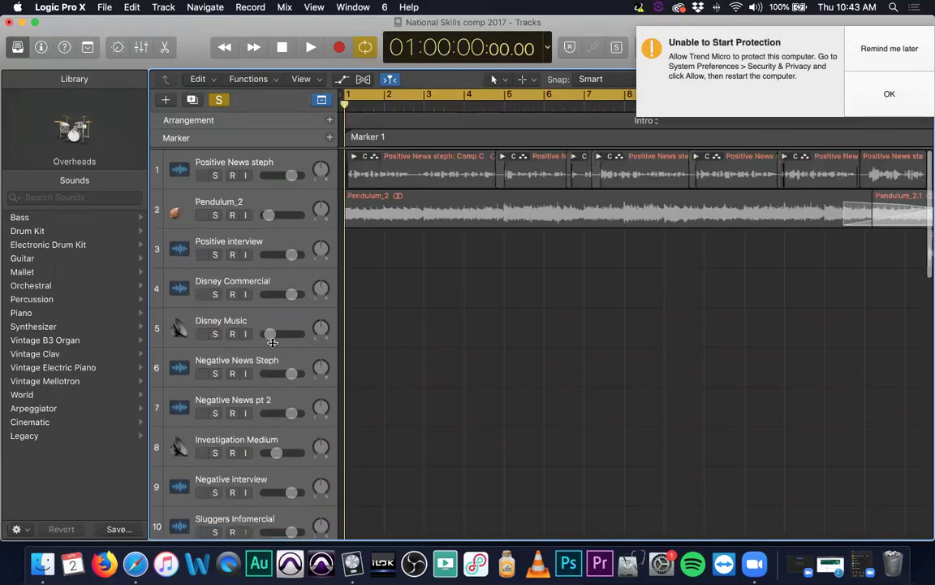
Step: Open the Mixer and examine the EQ, effects, sends and outputs of the individual drum kit channel strips
key(x)
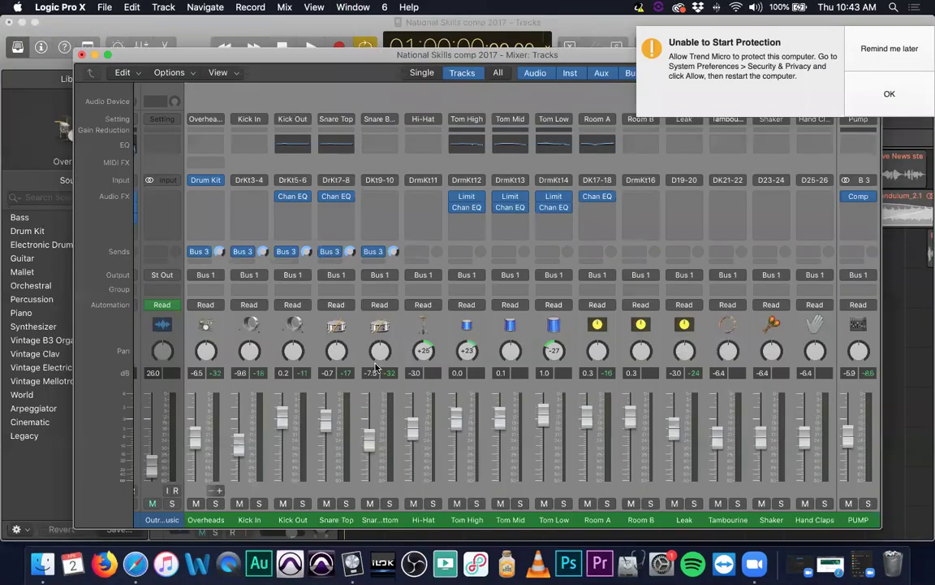
click(207, 329)
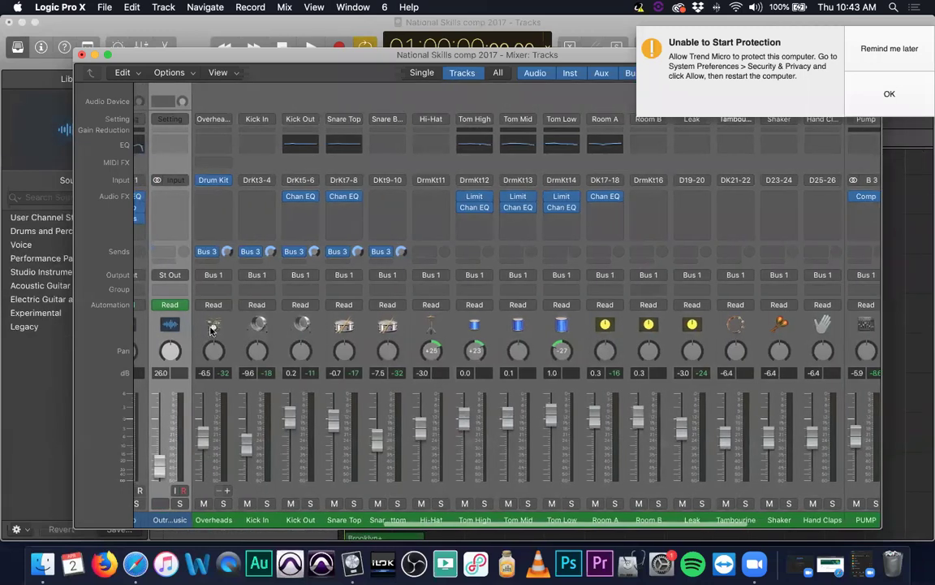
mouse_move(298, 204)
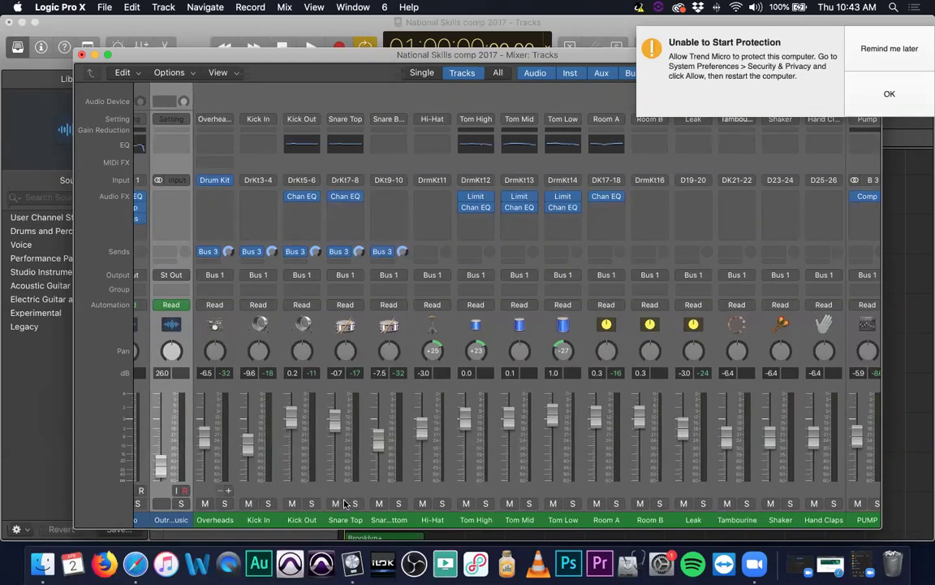
scroll(349, 329, left, 1)
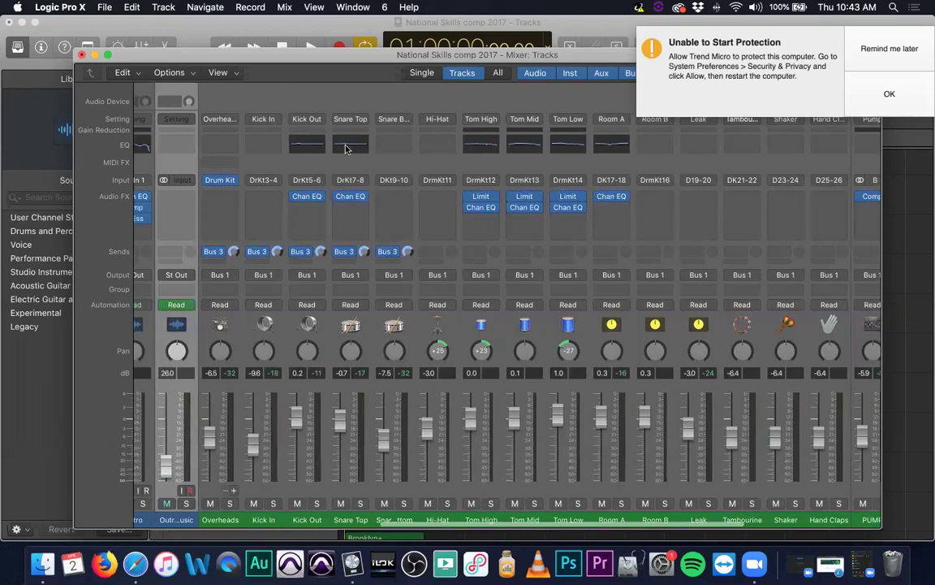
scroll(431, 318, right, 1)
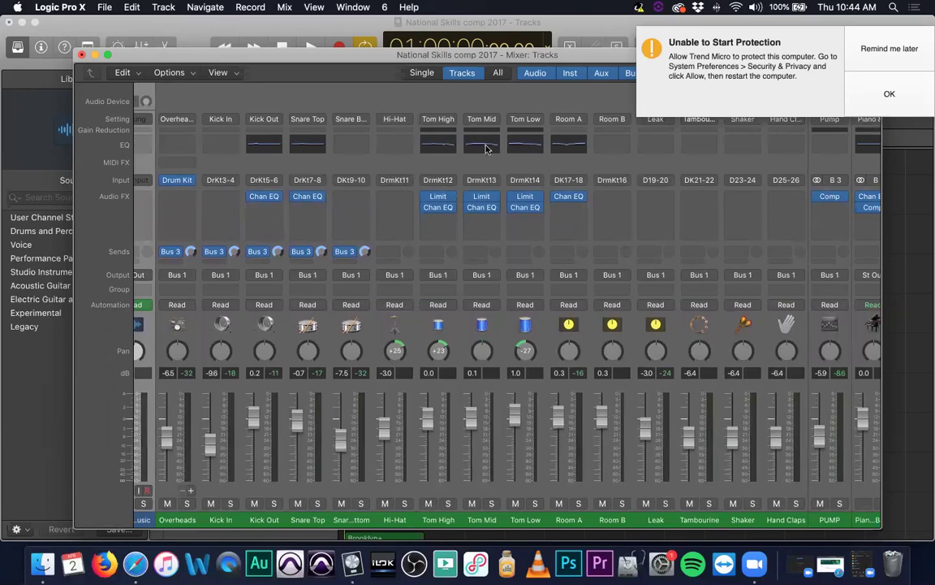
scroll(475, 314, right, 5)
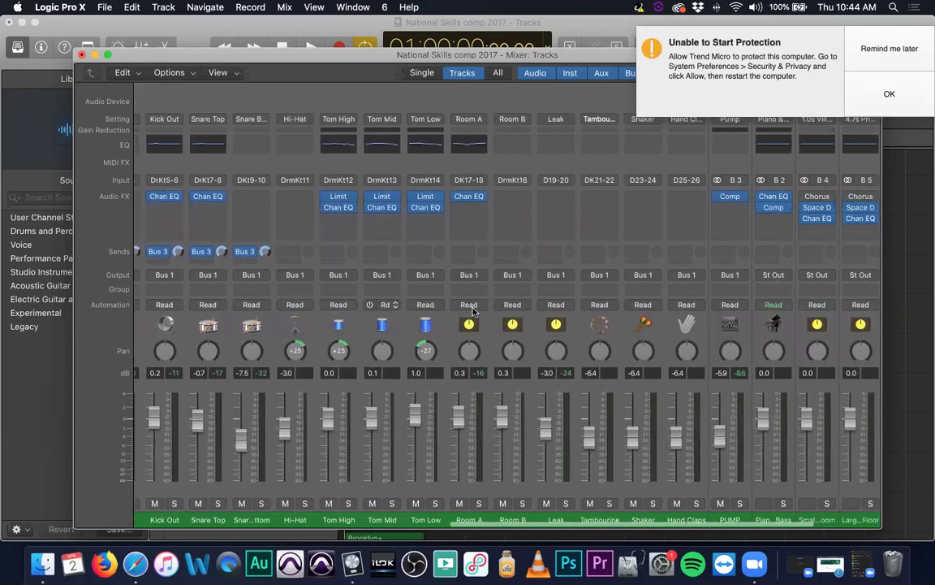
scroll(481, 307, left, 10)
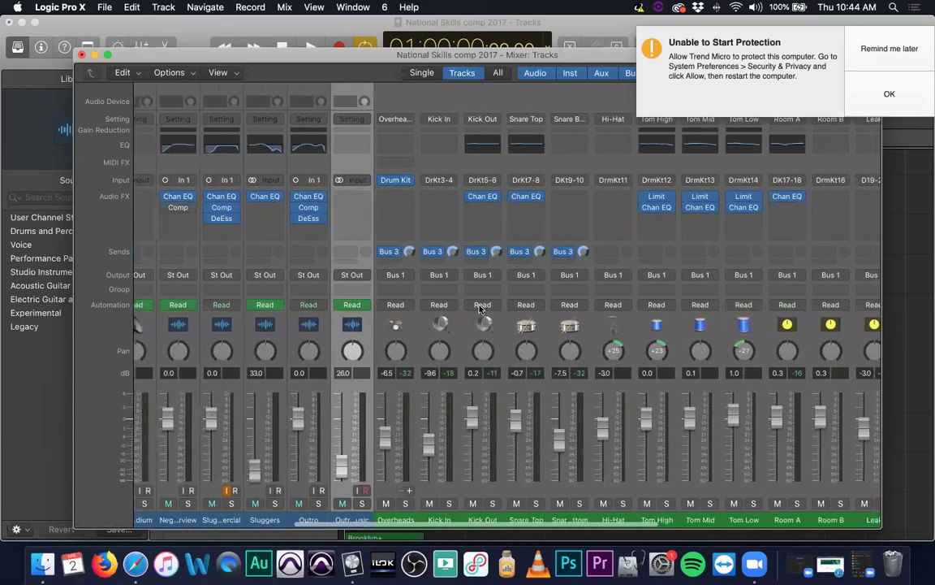
Step: Postpone the Trend Micro notification, examine the drum channel strips once more and close the Mixer
click(880, 48)
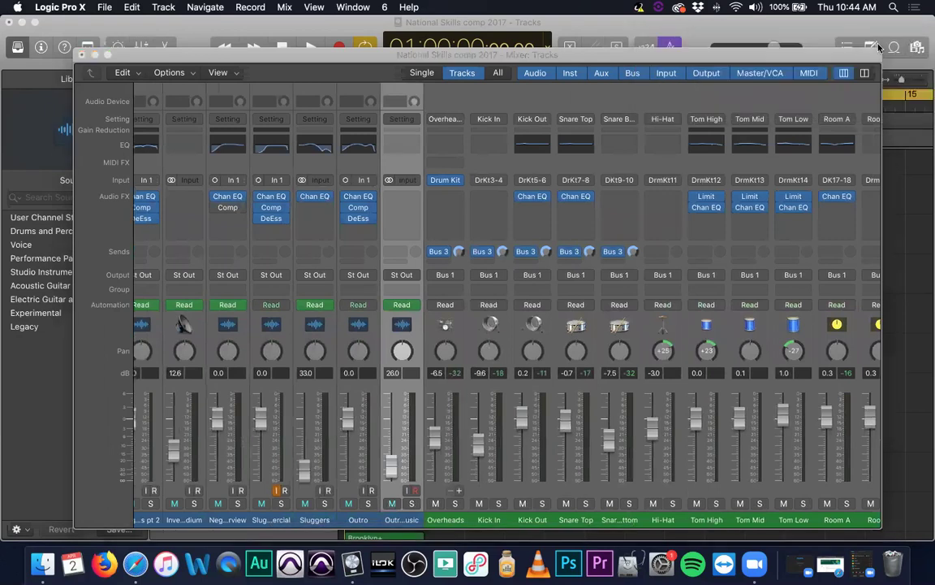
click(560, 57)
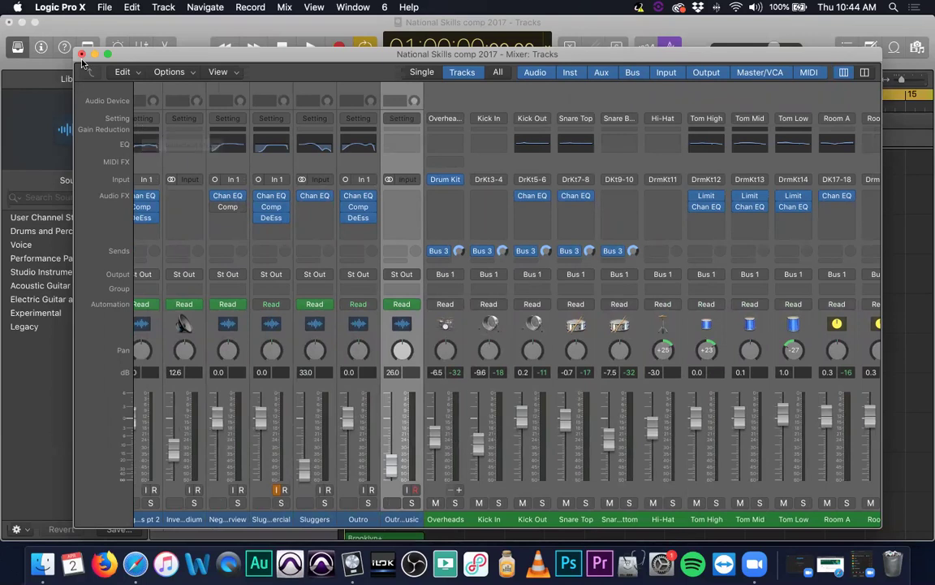
scroll(378, 228, right, 2)
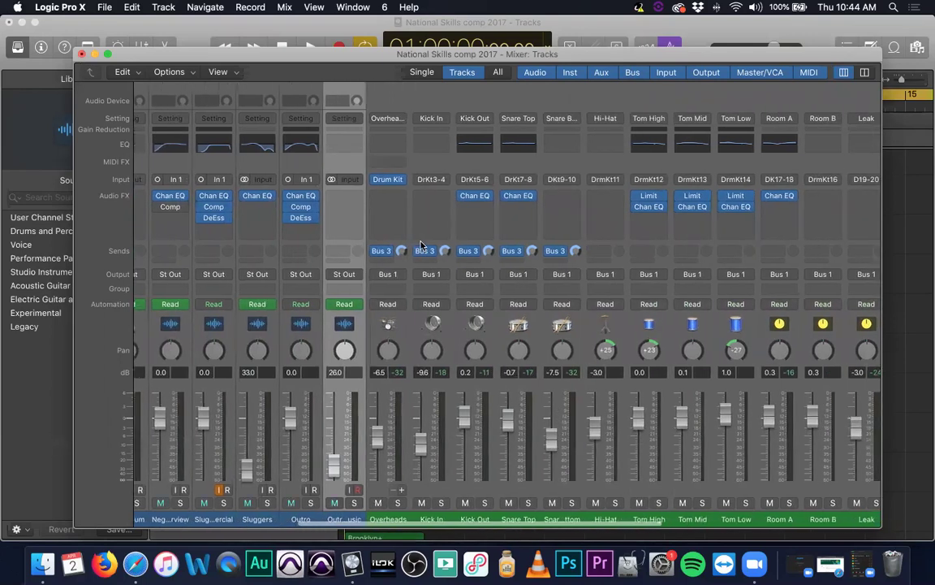
scroll(421, 245, right, 1)
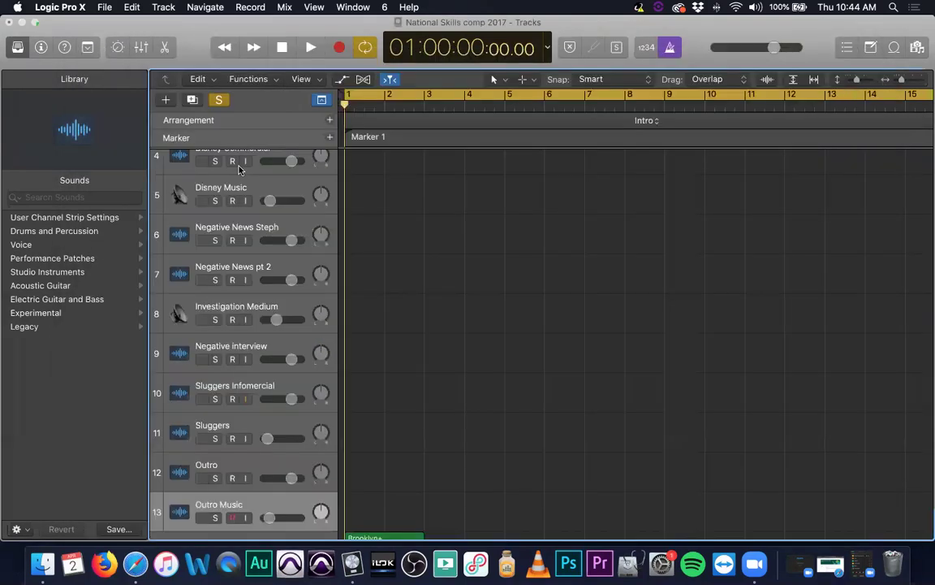
click(81, 53)
Step: Select the Brooklyn+ drum region on the Overheads track
scroll(369, 282, up, 3)
scroll(374, 281, down, 10)
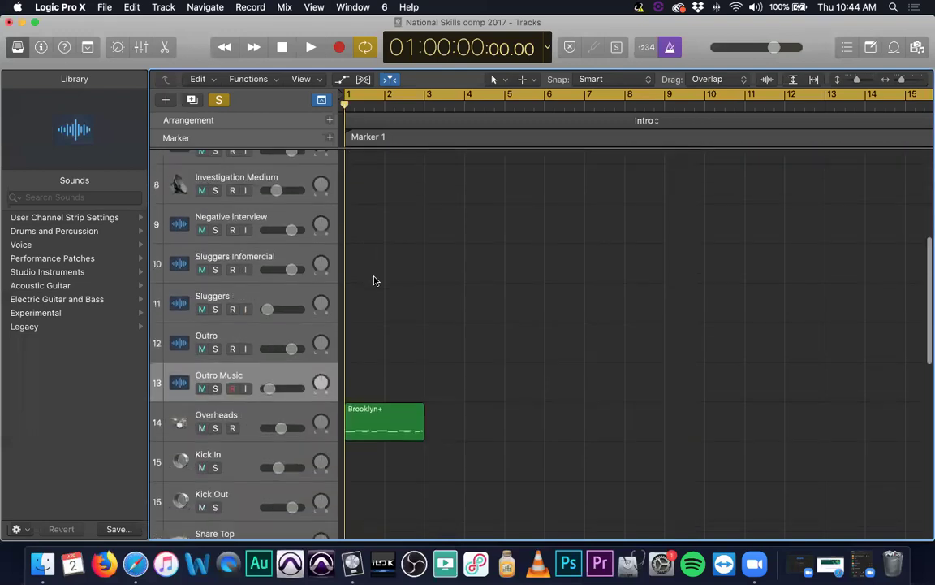
scroll(375, 280, down, 1)
click(375, 220)
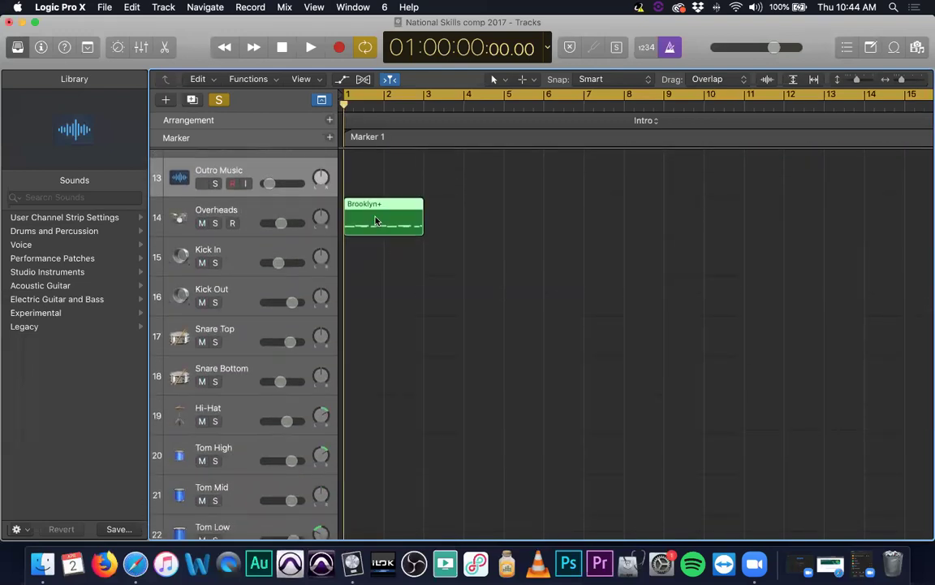
Step: Play back the flattened Brooklyn+ drum region, turn off the metronome and return the playhead to the project start
key(space)
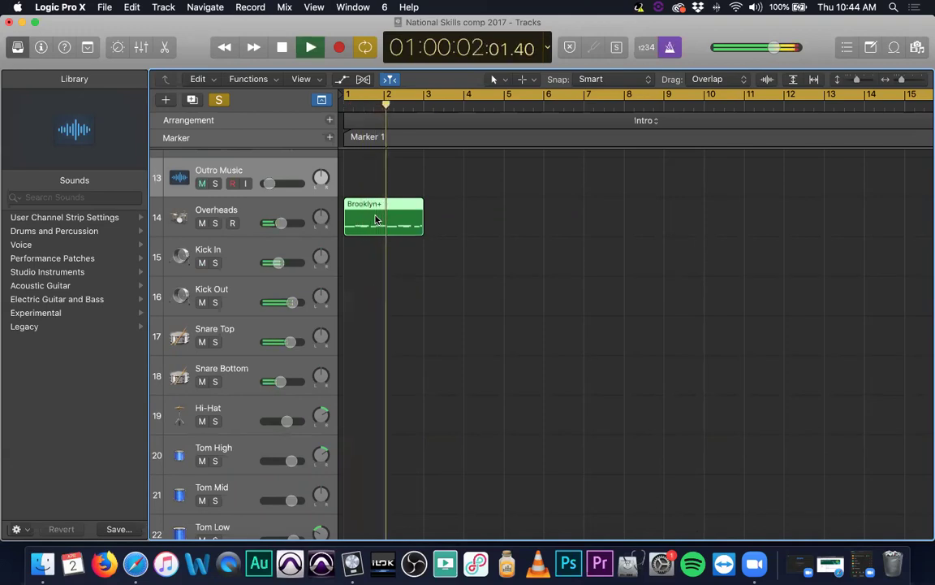
key(space)
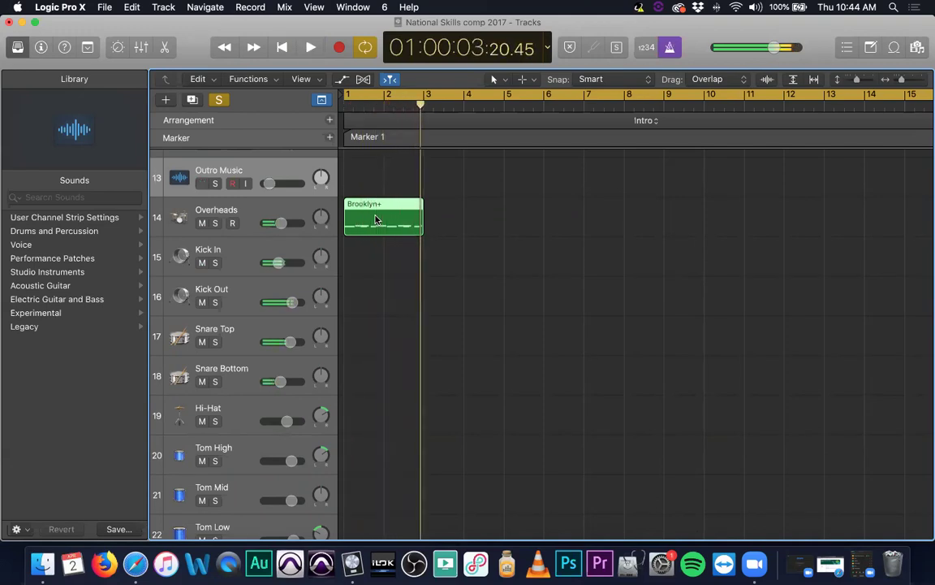
click(662, 50)
key(Return)
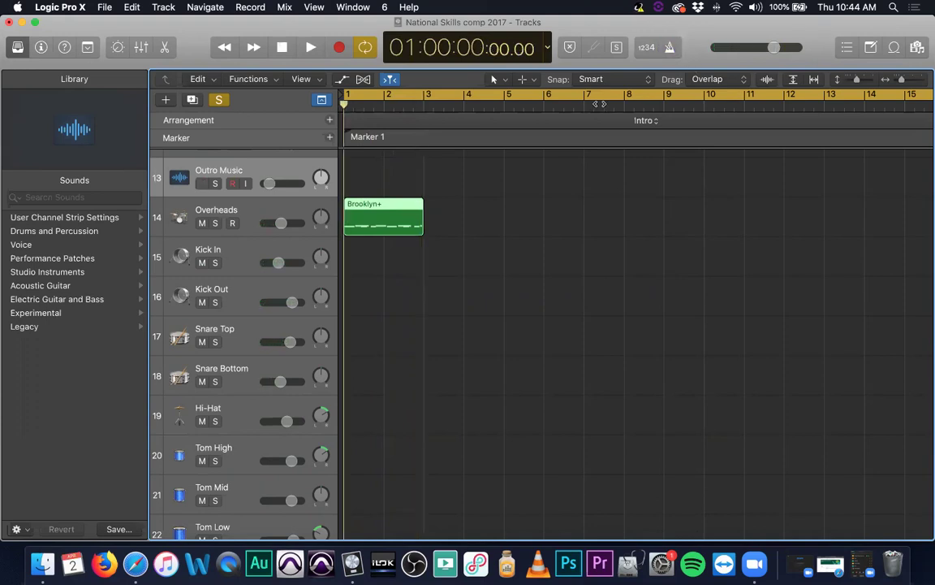
Step: Hide the Library and undo the flattening of the Brooklyn+ track stack
click(266, 211)
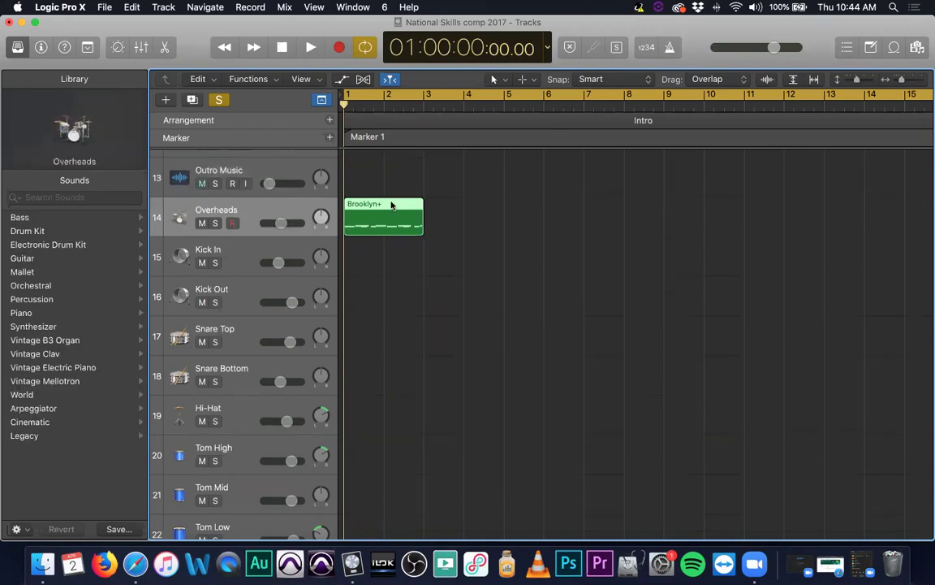
key(y)
key(f)
key(d)
key(a)
key(a)
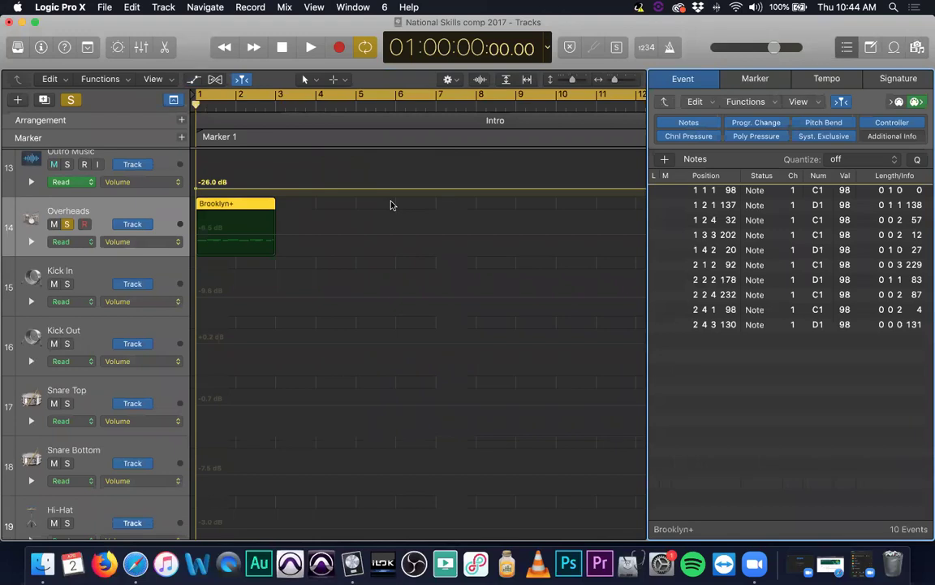
key(super+z)
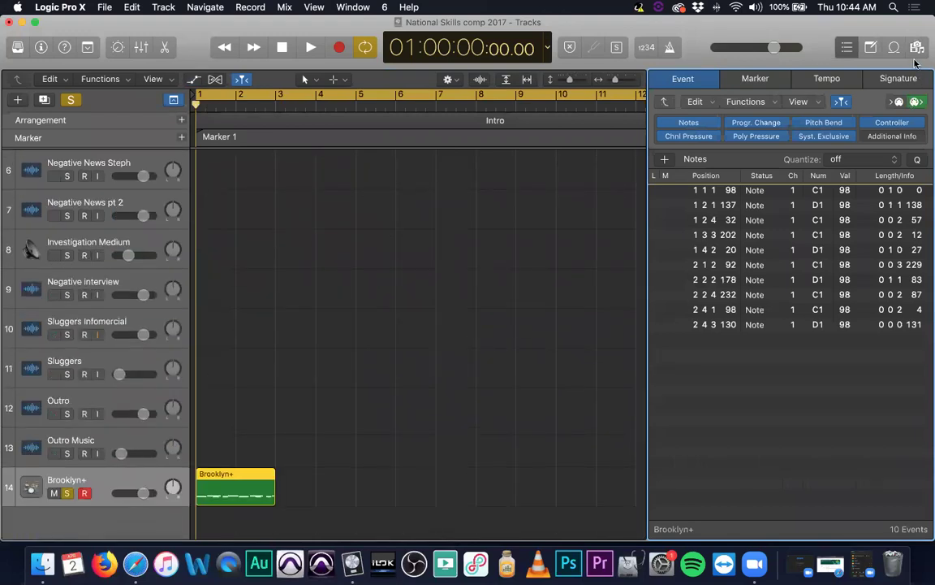
click(847, 48)
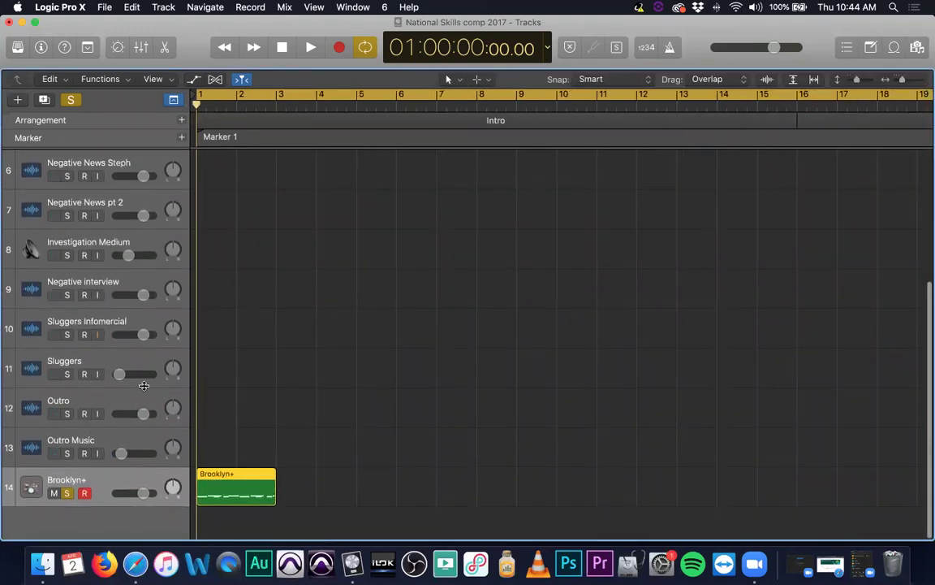
Step: Expand the Brooklyn+ stack and move its drum region to start at bar 1
scroll(257, 353, down, 7)
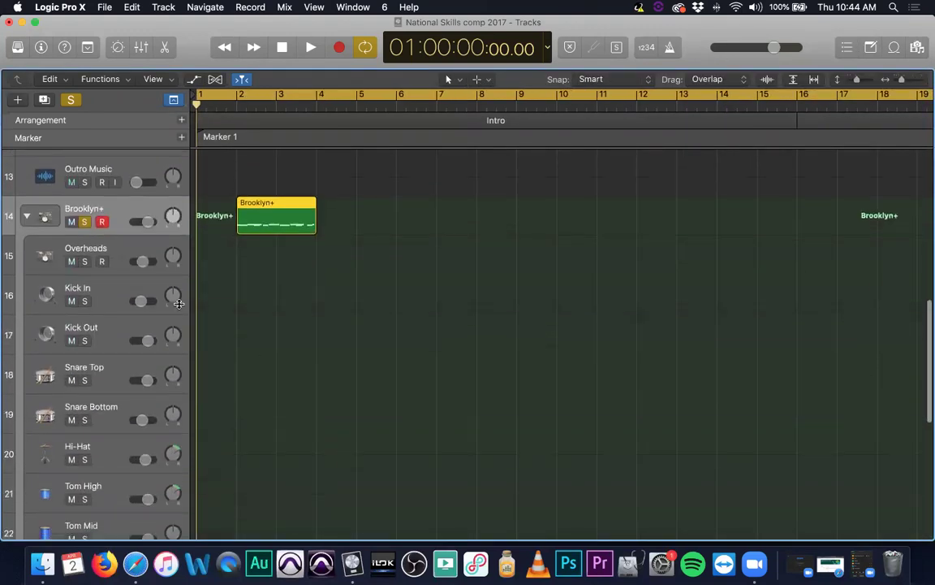
drag(284, 204, 243, 208)
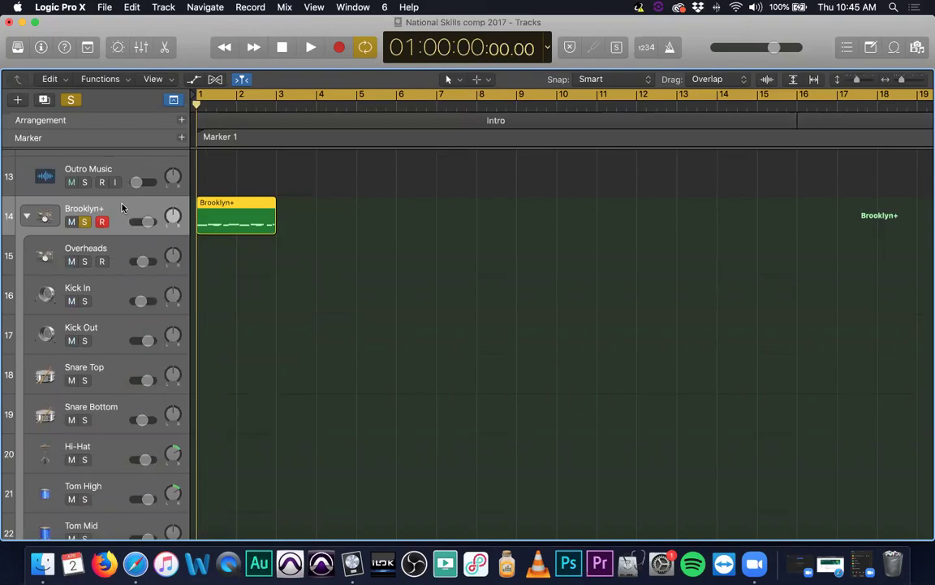
Step: Flatten the Brooklyn+ stack again and compare the record-enable controls of the Overheads and Kick In tracks
key(super+BackSpace)
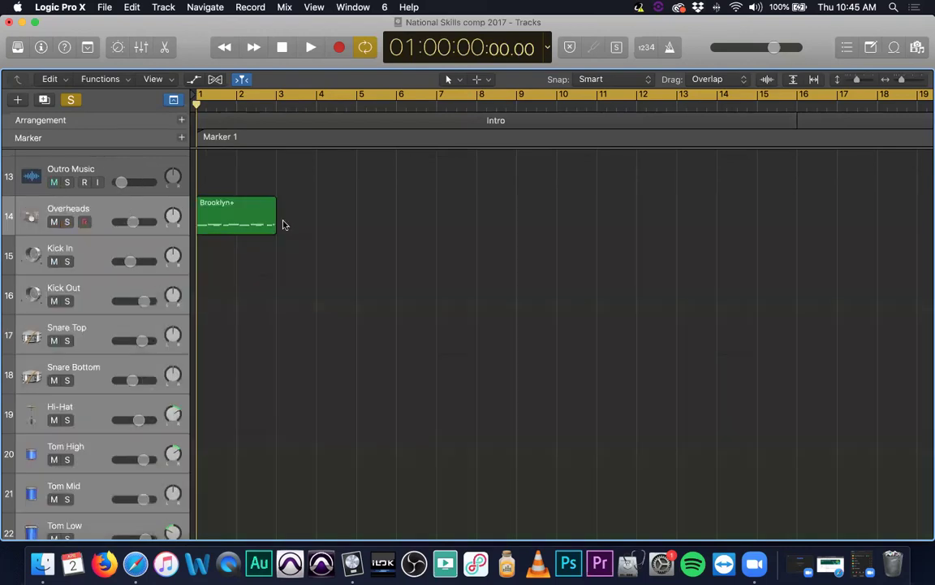
click(225, 209)
click(90, 248)
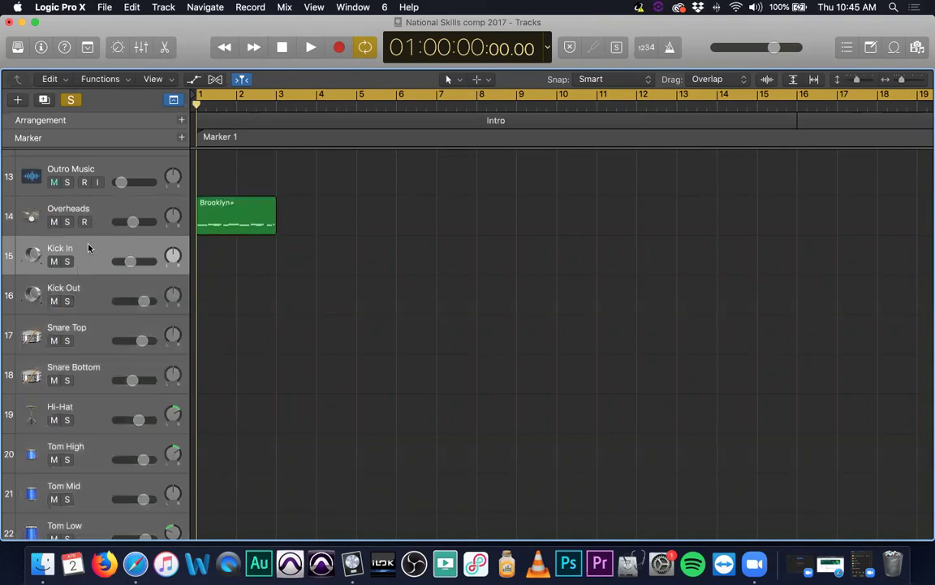
click(105, 209)
click(87, 223)
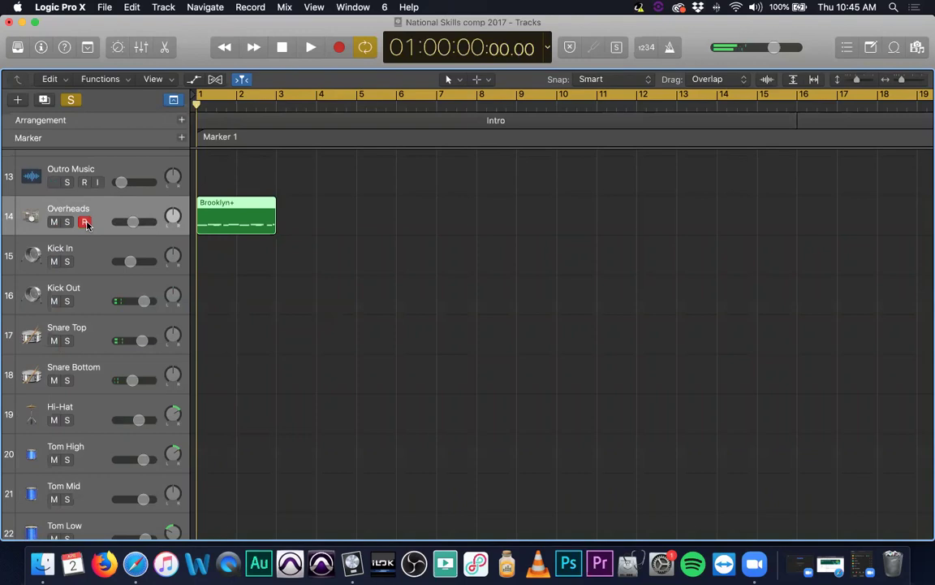
click(86, 223)
click(82, 251)
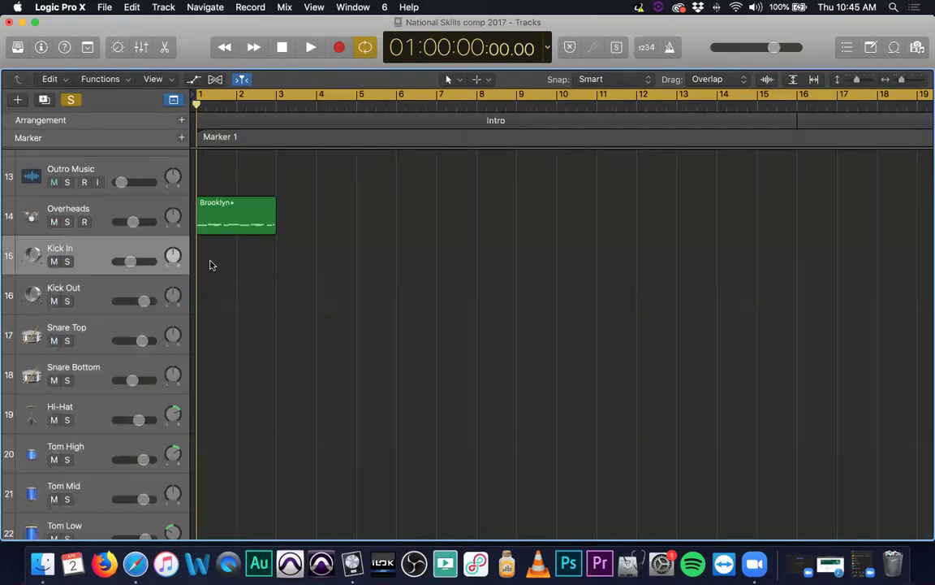
click(18, 100)
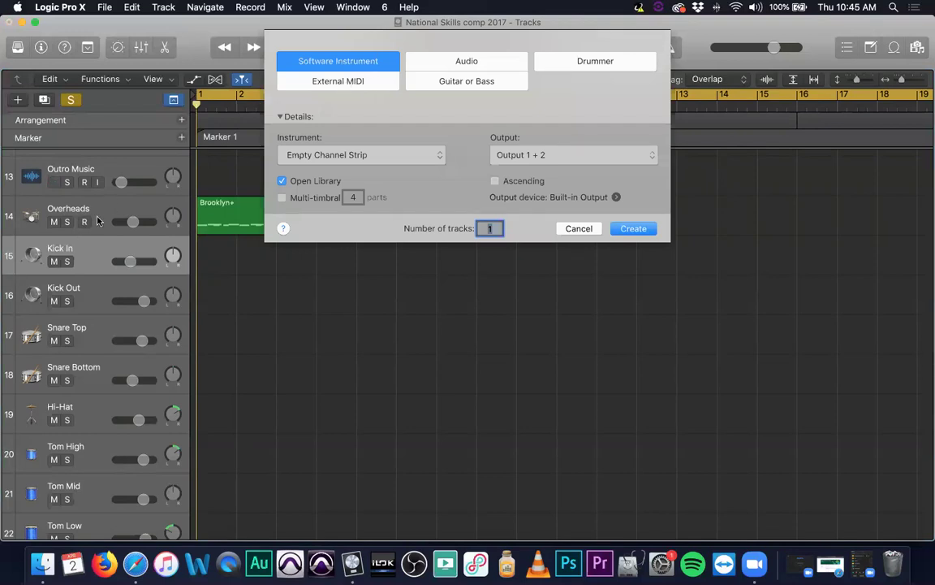
text(1)
click(577, 229)
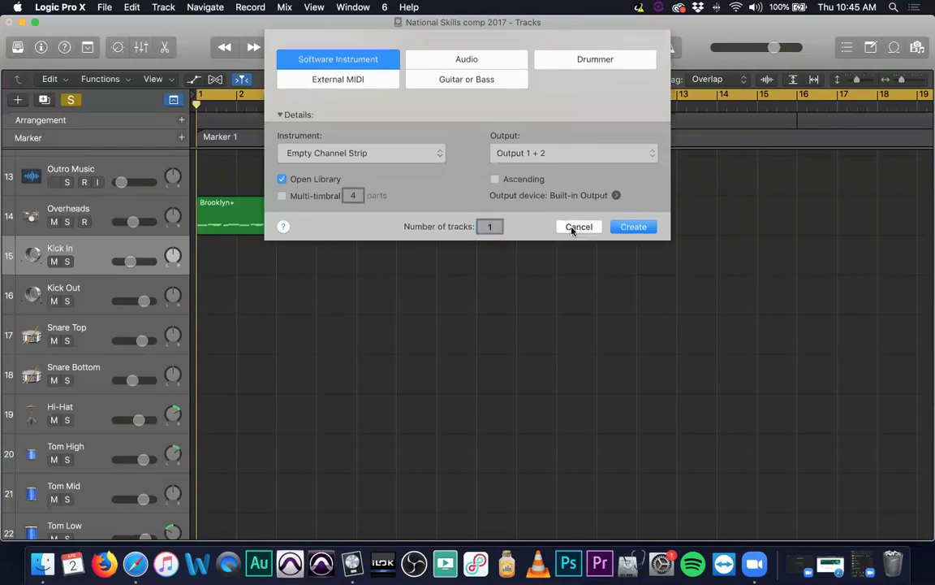
Step: Undo the second flattening of the Brooklyn+ stack and collapse the restored stack
click(122, 211)
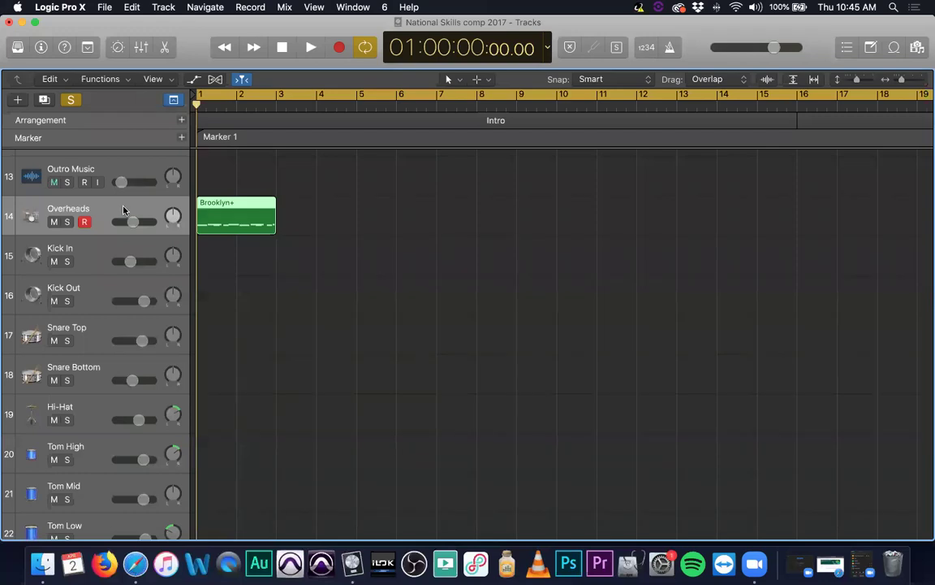
key(super+shift+d)
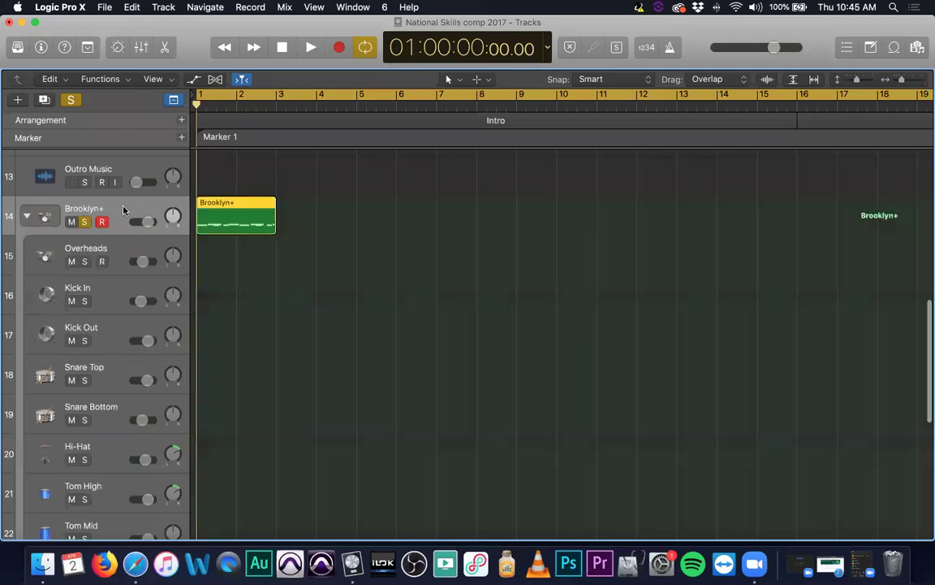
click(26, 217)
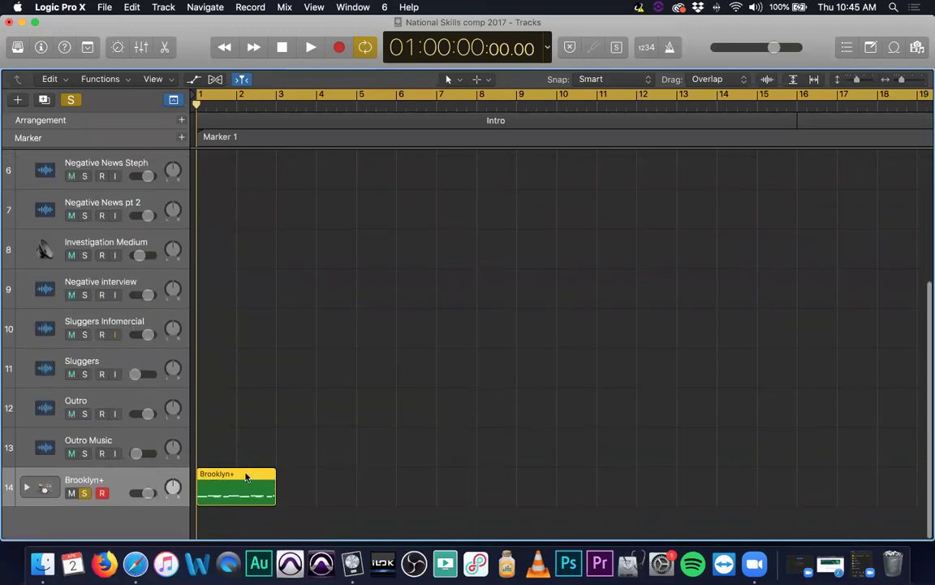
Step: Try to separate the Brooklyn+ region by MIDI channel and look through the stack's subtracks
right_click(248, 475)
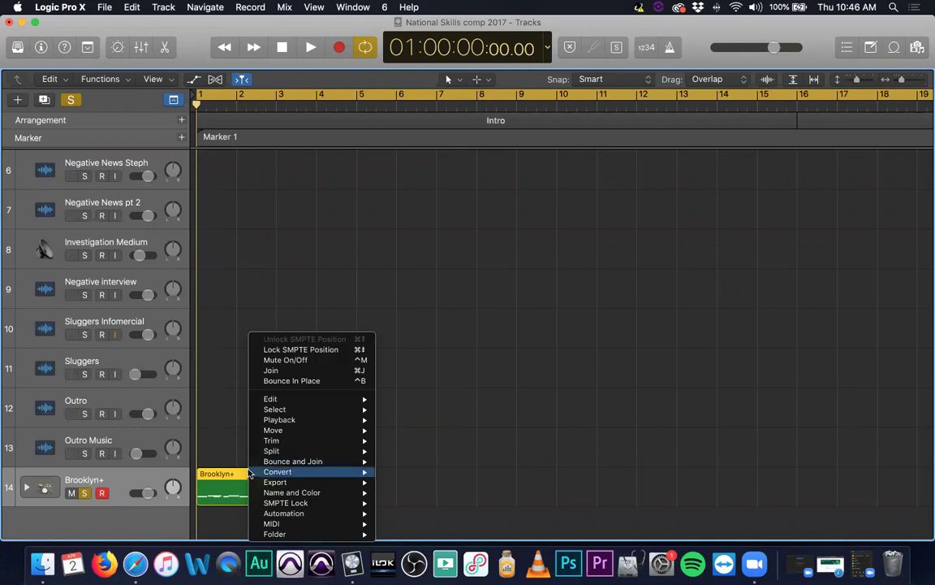
click(243, 476)
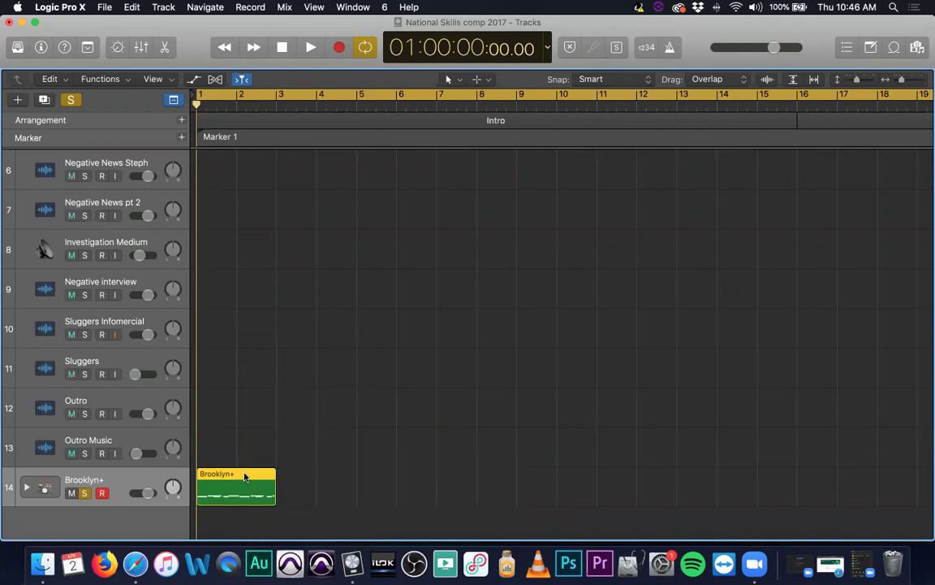
right_click(239, 476)
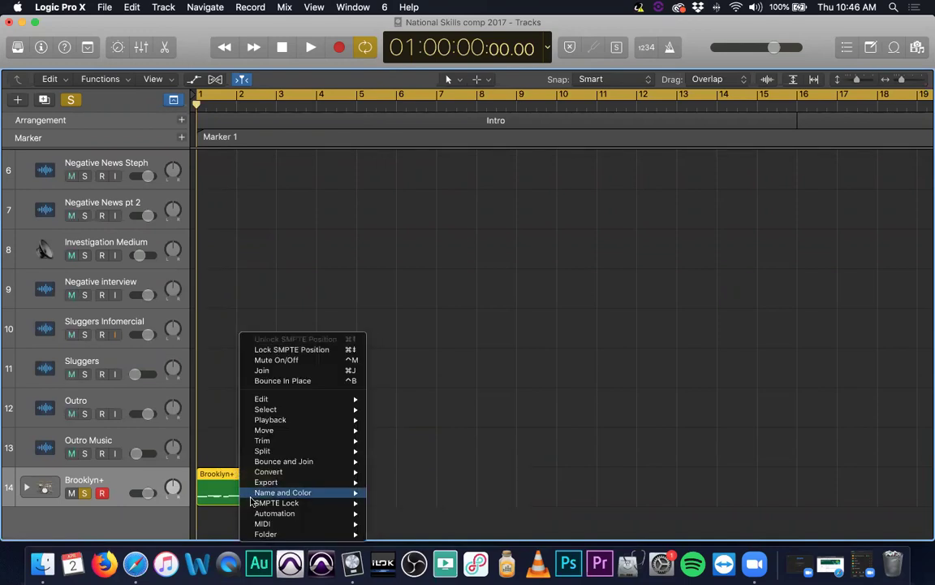
mouse_move(284, 524)
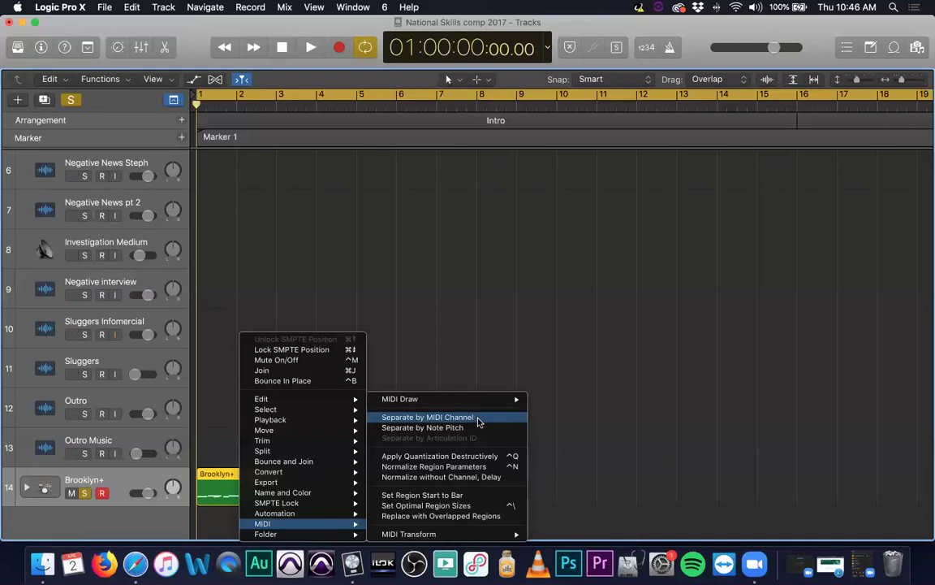
click(479, 419)
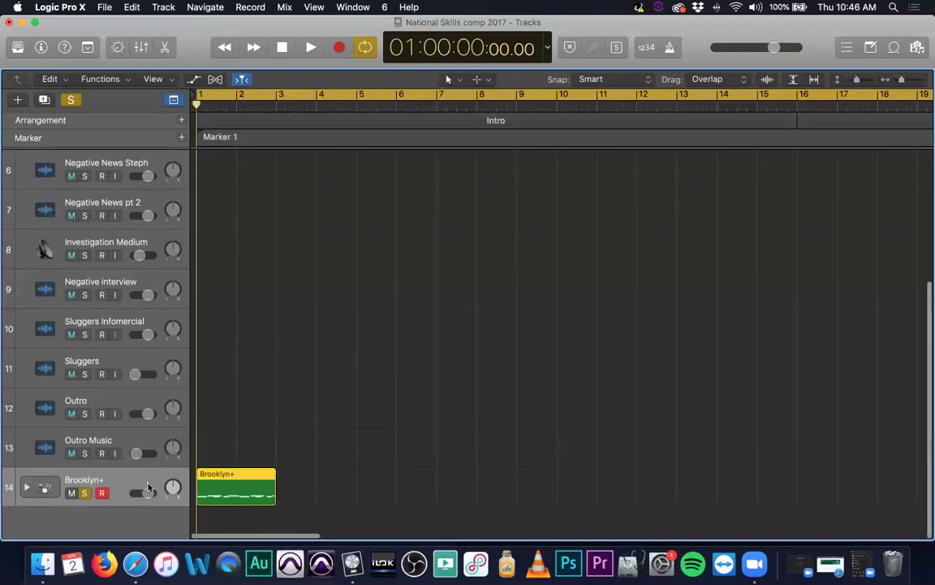
scroll(365, 395, down, 5)
scroll(366, 395, down, 10)
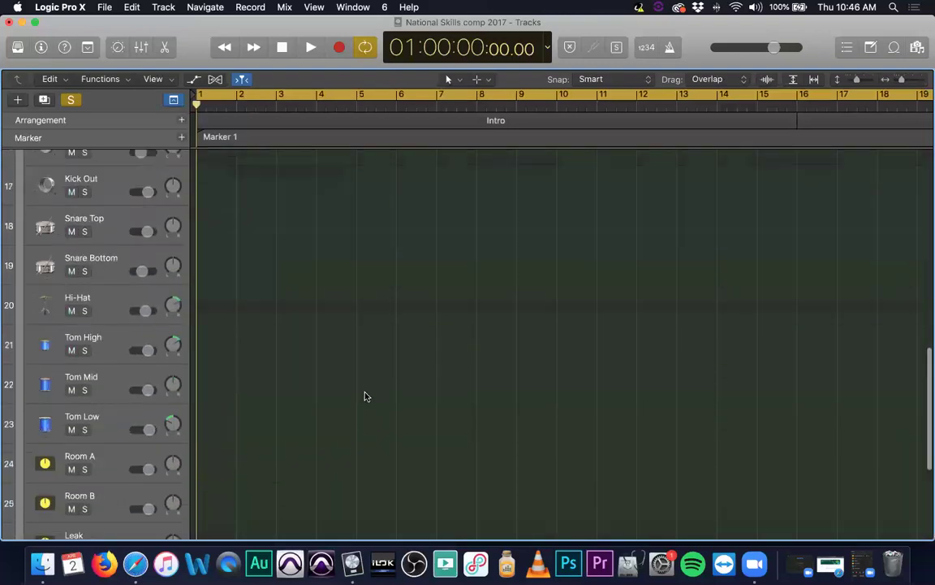
scroll(362, 396, up, 10)
Step: Separate the Brooklyn+ region by note pitch, then undo the separation and collapse the stack
right_click(247, 290)
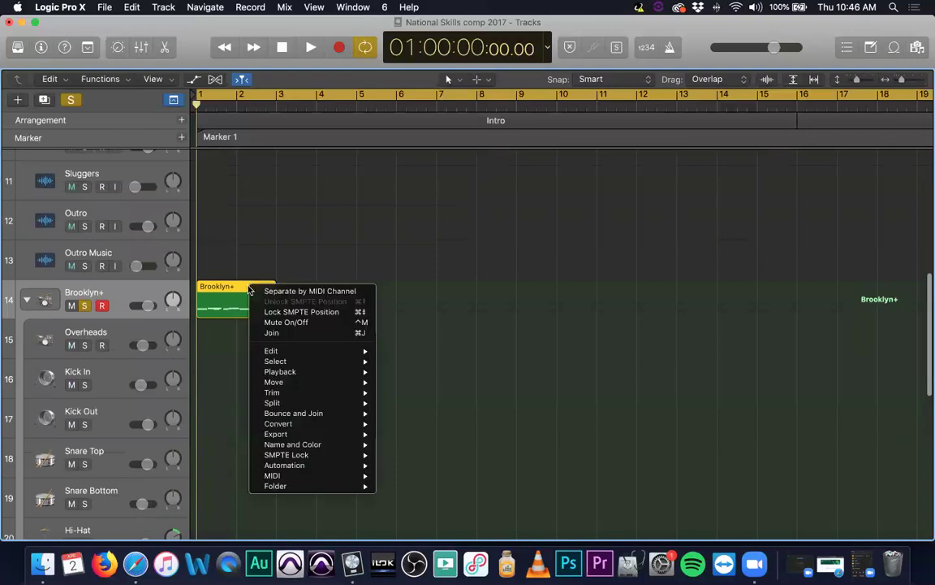
mouse_move(280, 475)
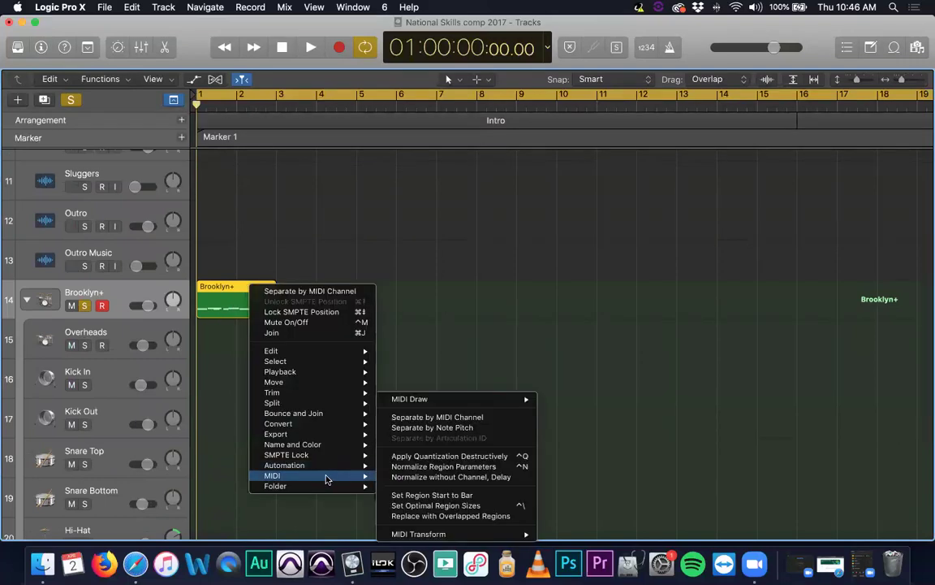
click(479, 427)
scroll(337, 349, down, 8)
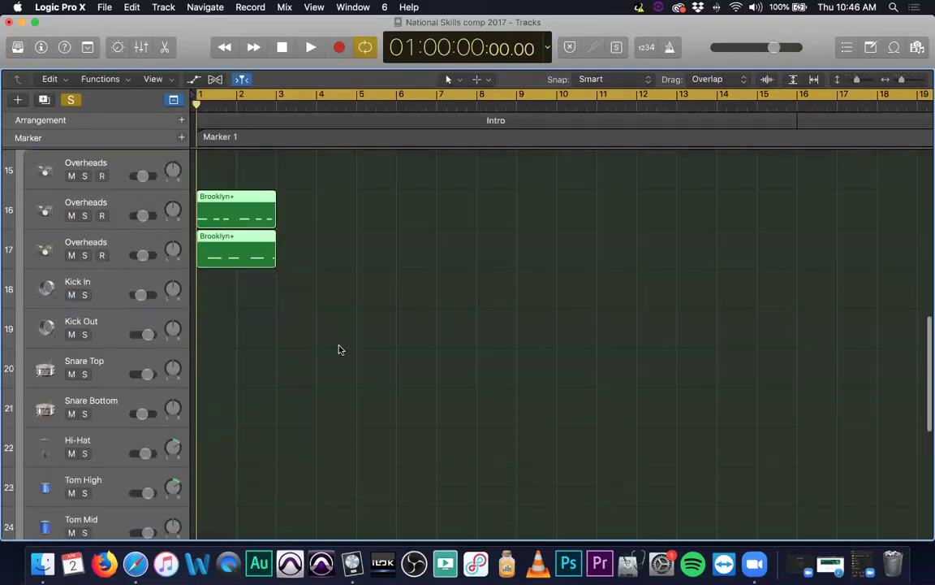
scroll(337, 350, up, 10)
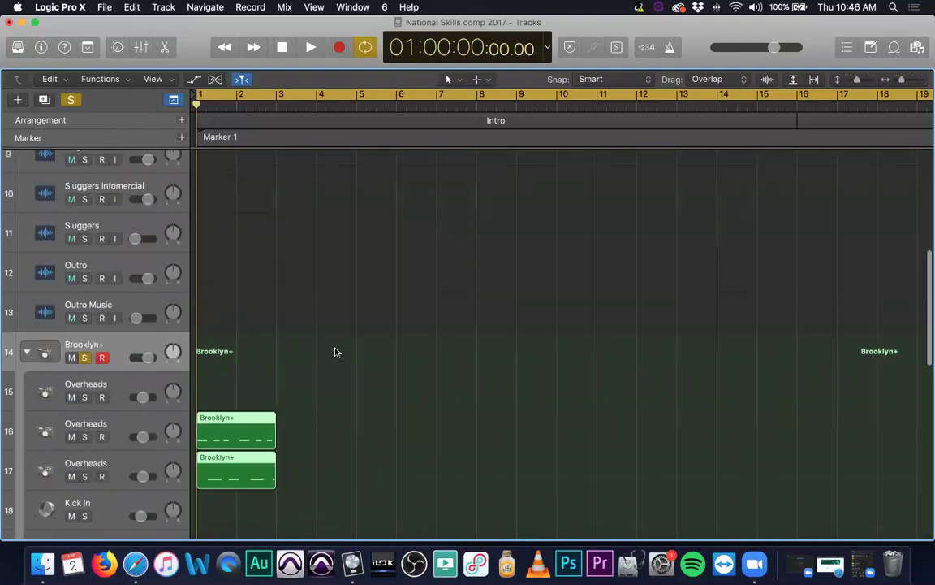
key(super+z)
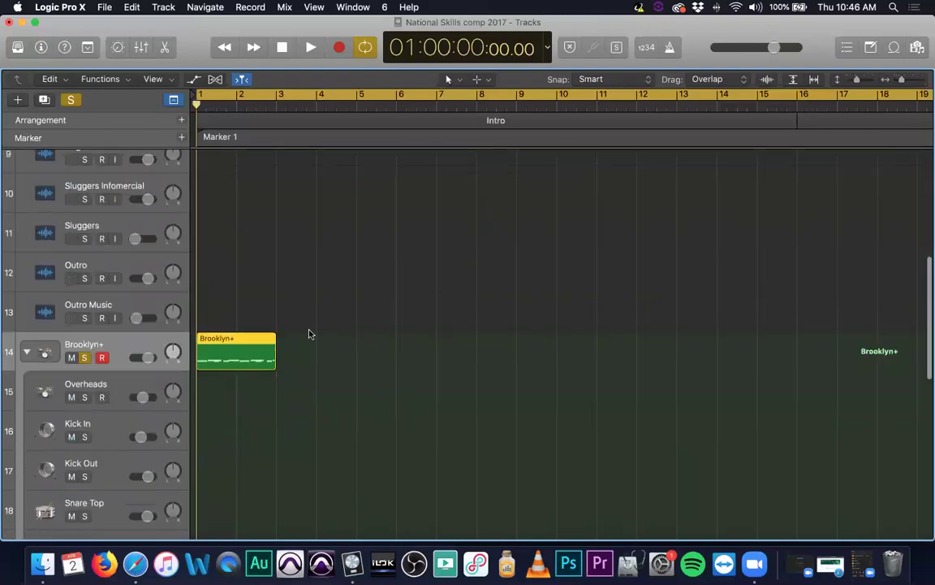
click(26, 351)
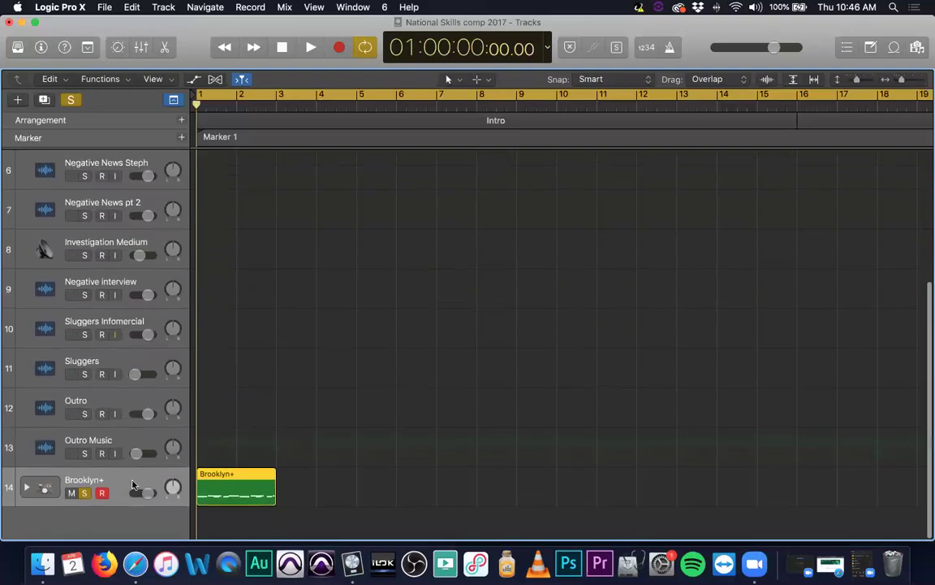
Step: Show the Library, disarm recording on the Brooklyn+ stack and play back its drum region
key(y)
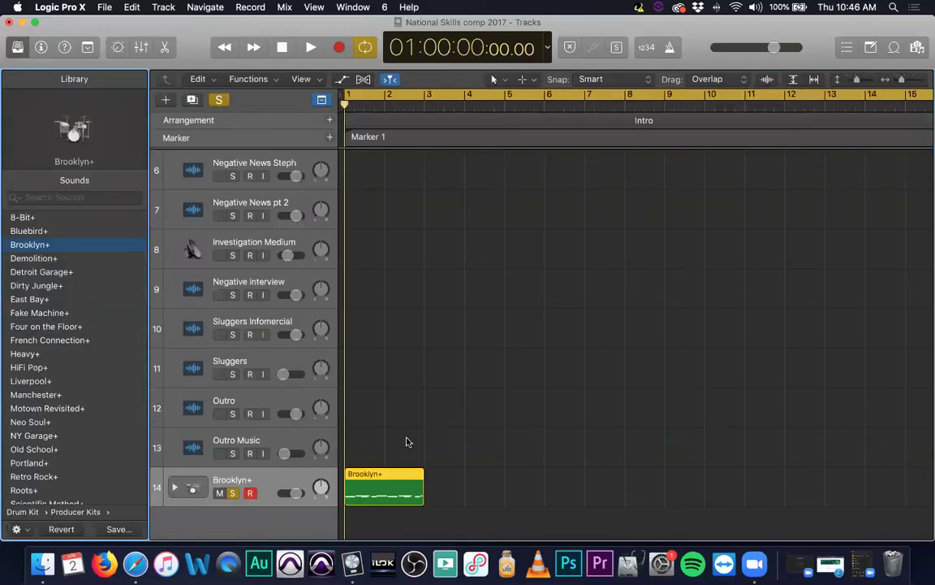
scroll(422, 418, down, 1)
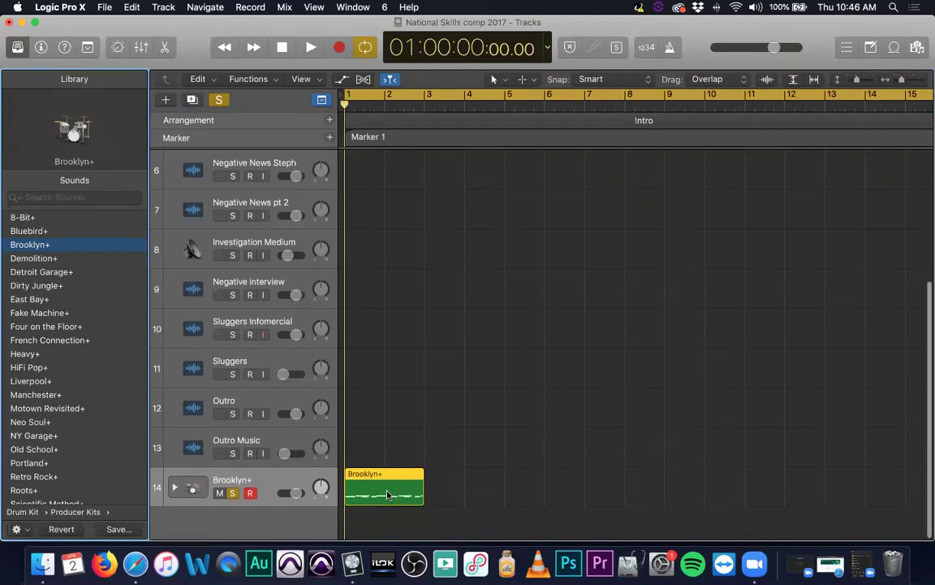
click(251, 492)
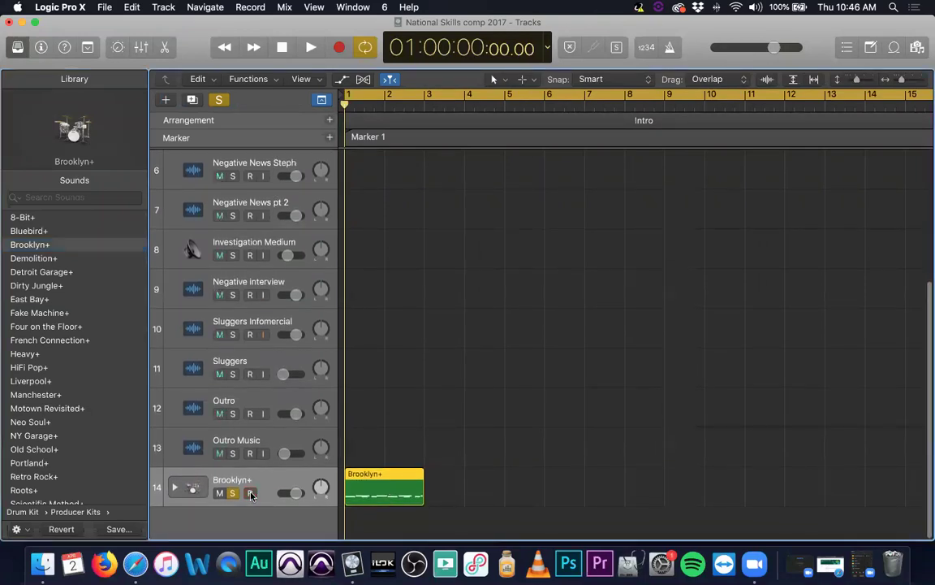
key(space)
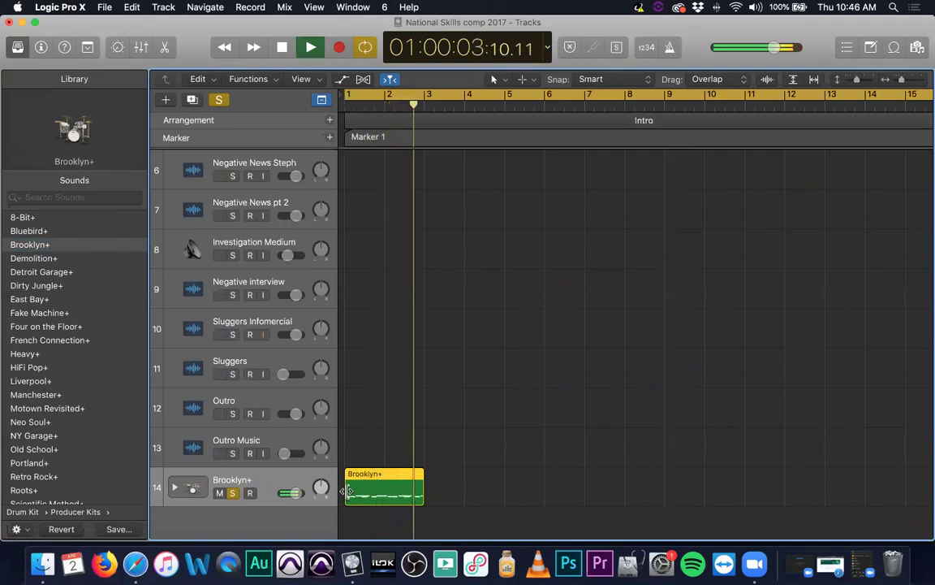
key(space)
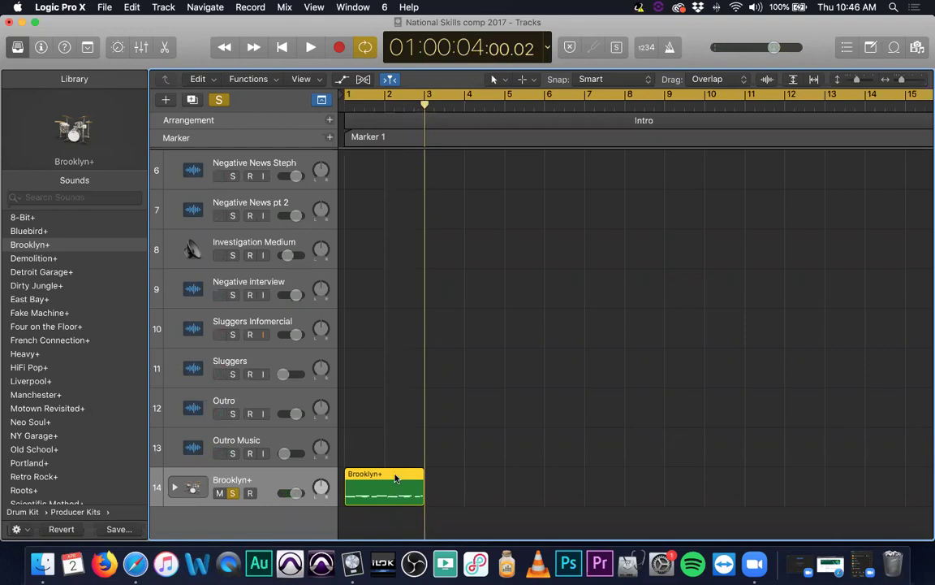
Step: Expand the Brooklyn+ stack, separate its MIDI region by note pitch and look over the subtracks
click(174, 487)
scroll(368, 426, down, 8)
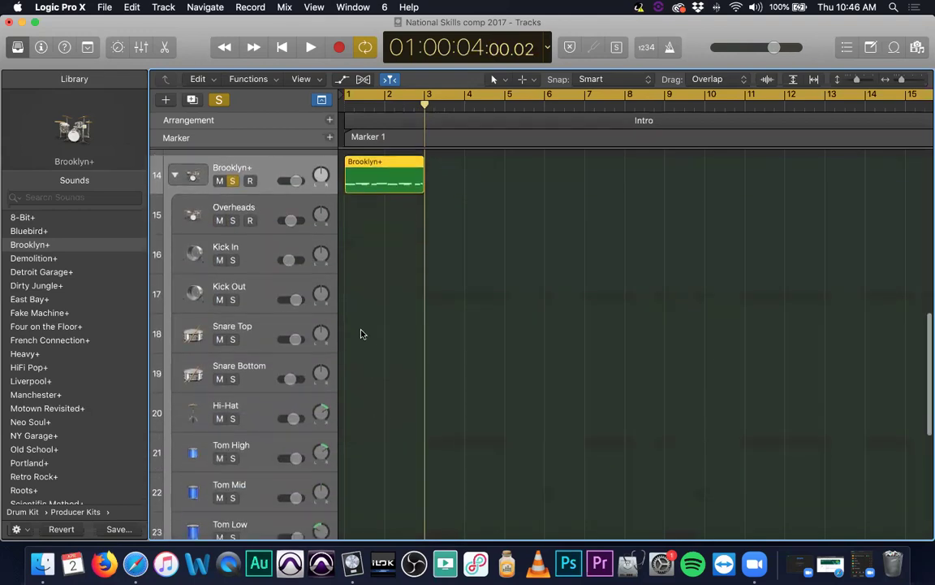
right_click(398, 164)
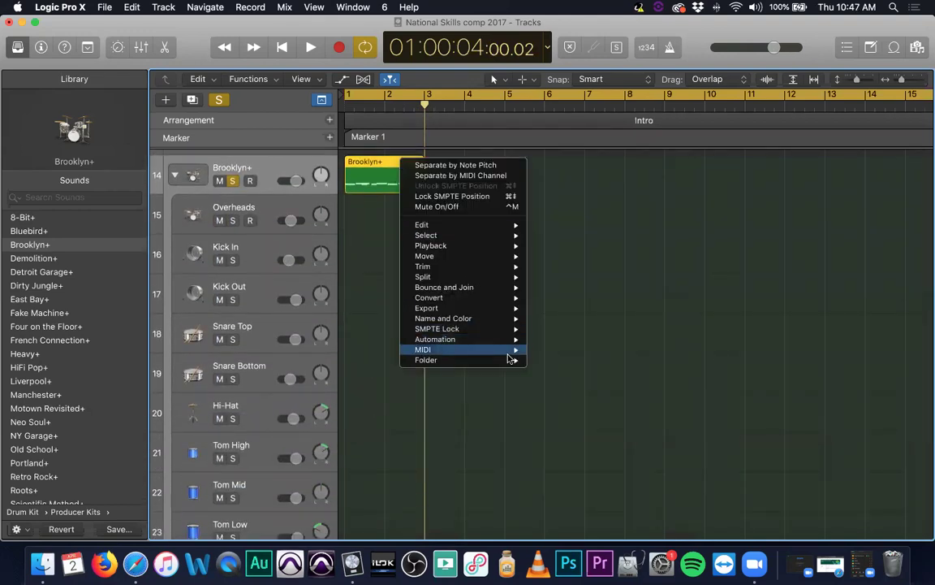
mouse_move(487, 349)
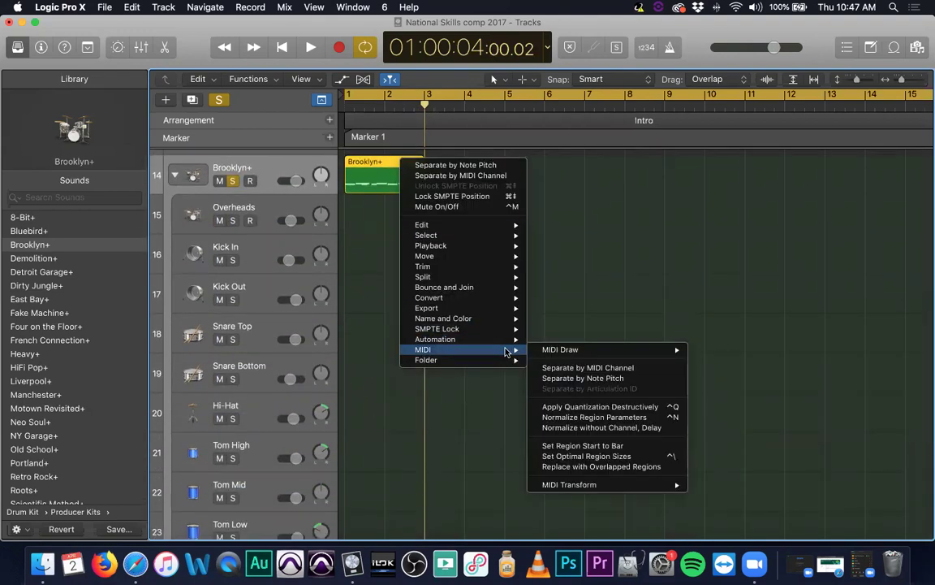
click(602, 378)
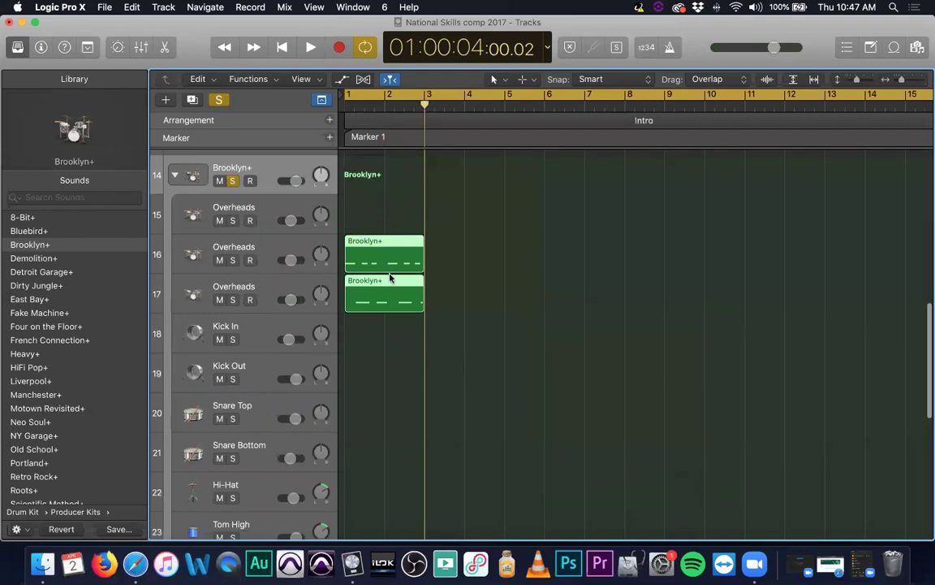
scroll(242, 254, down, 5)
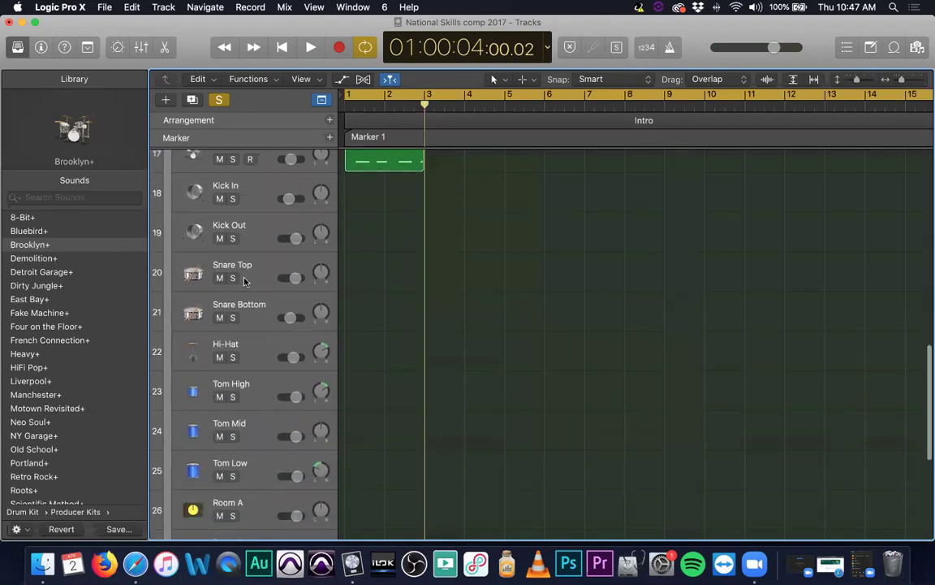
scroll(246, 279, up, 15)
scroll(246, 278, down, 6)
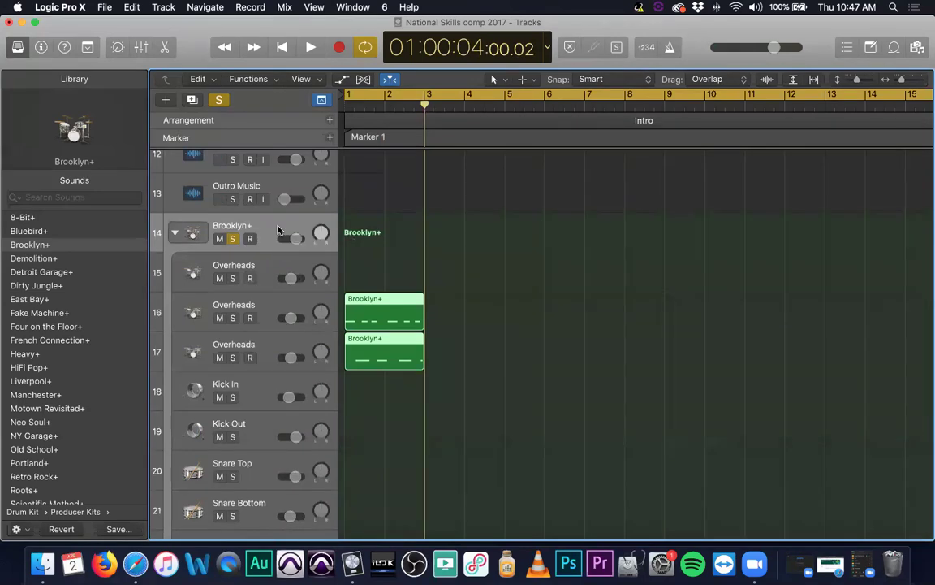
Step: Flatten the Brooklyn+ stack, select the first Overheads track and look through the resulting individual drum tracks
key(super+shift+u)
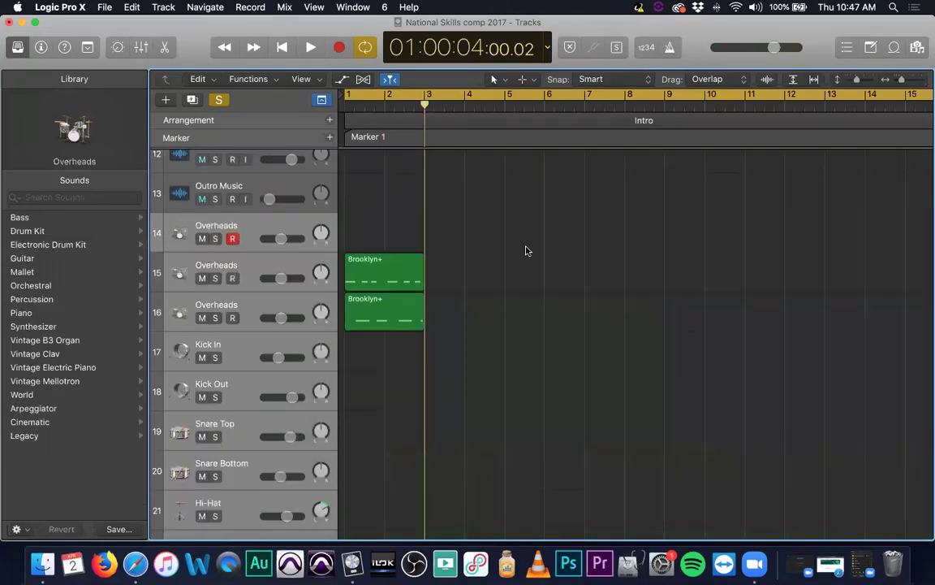
click(258, 197)
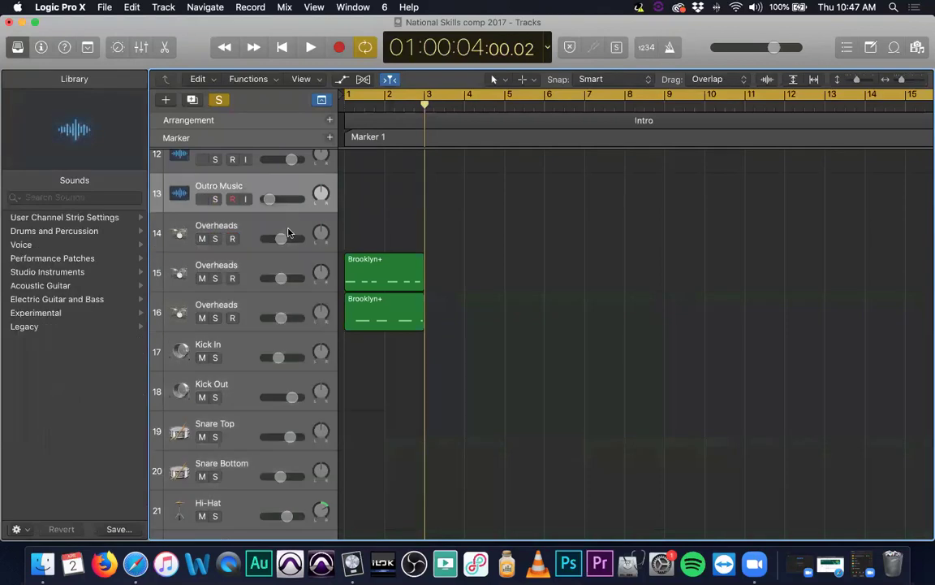
click(280, 223)
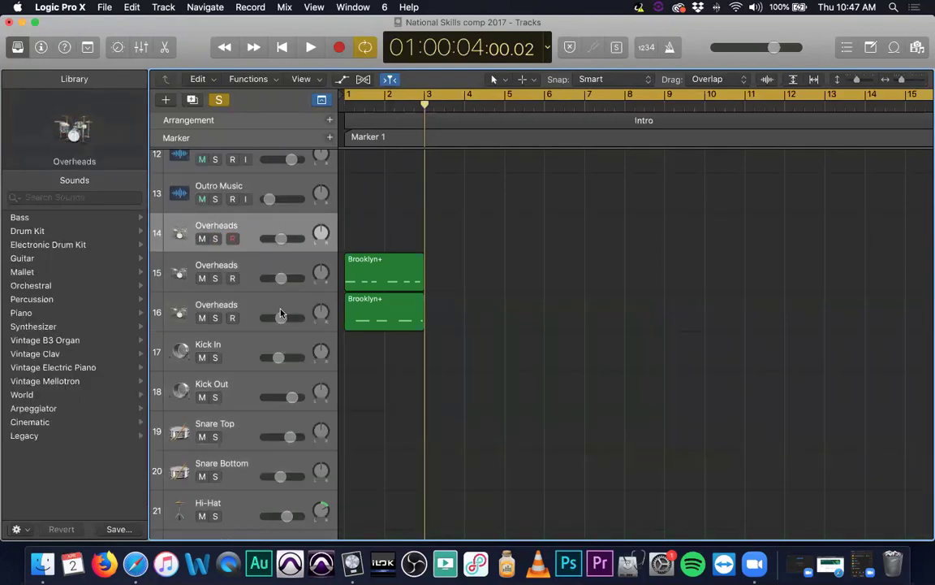
scroll(276, 311, down, 10)
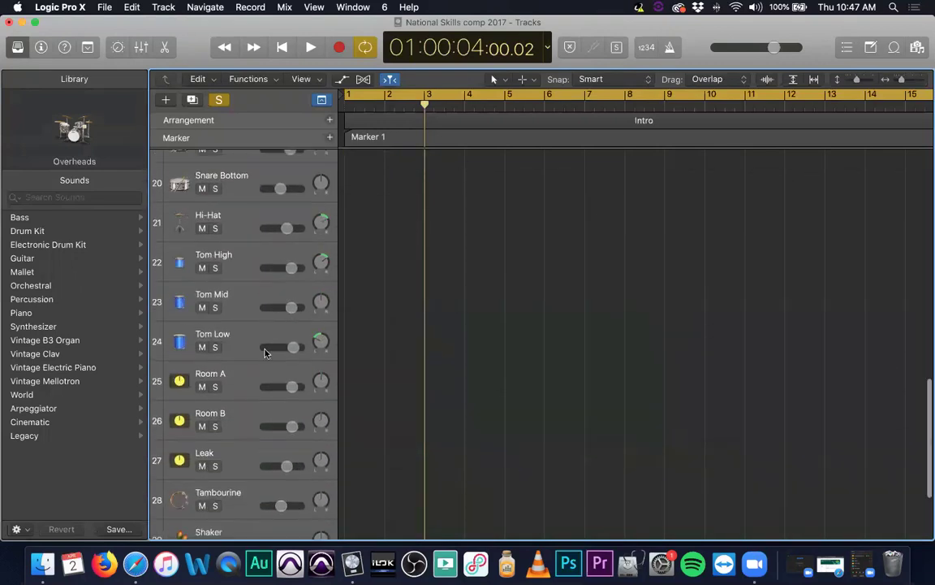
scroll(260, 365, up, 10)
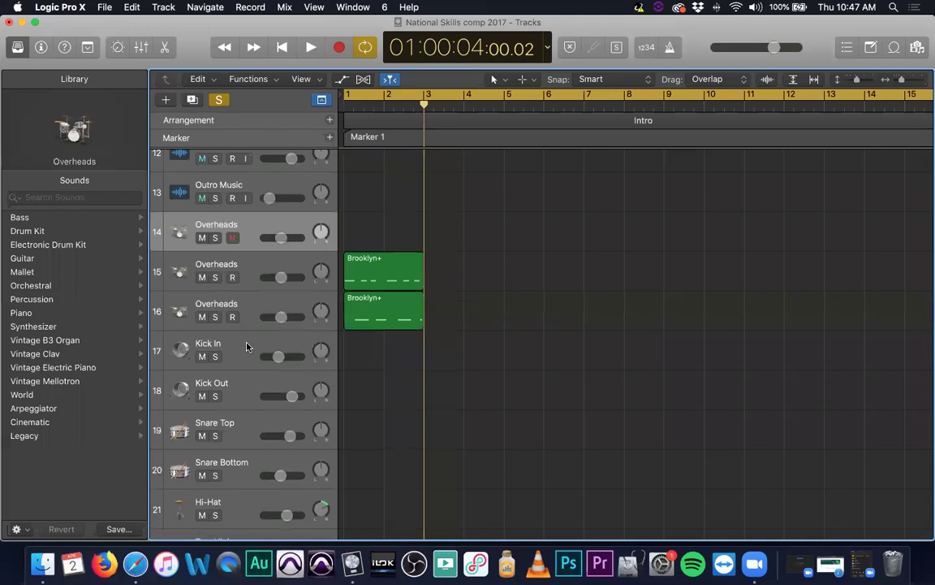
Step: Select the Overheads track holding the first separated region and audition its kick note with Musical Typing
click(254, 264)
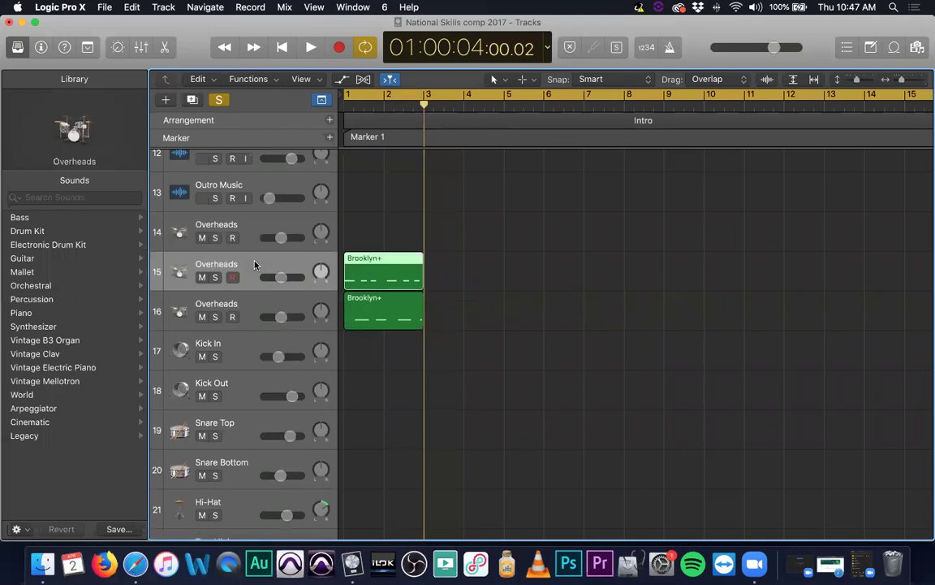
key(a)
key(a)
key(super+k)
key(a)
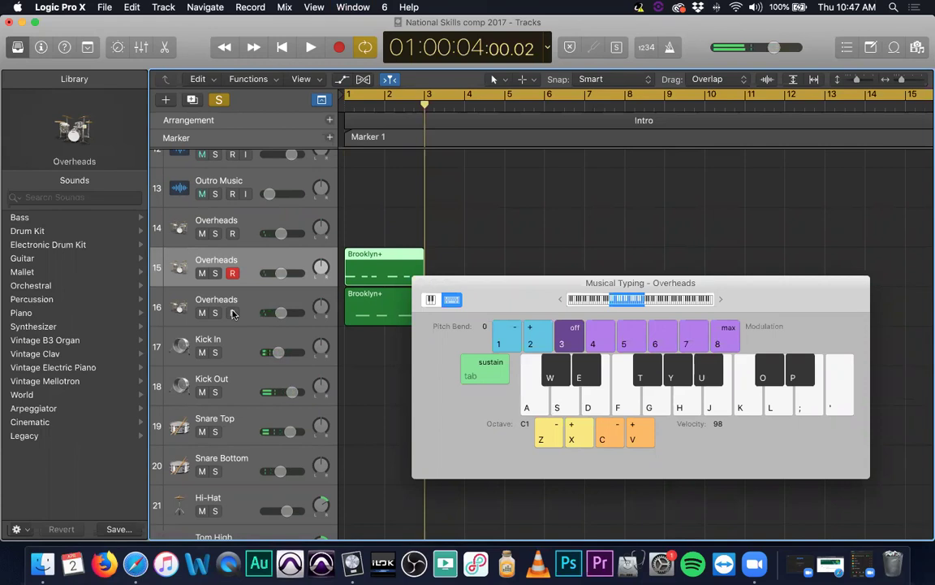
key(super+k)
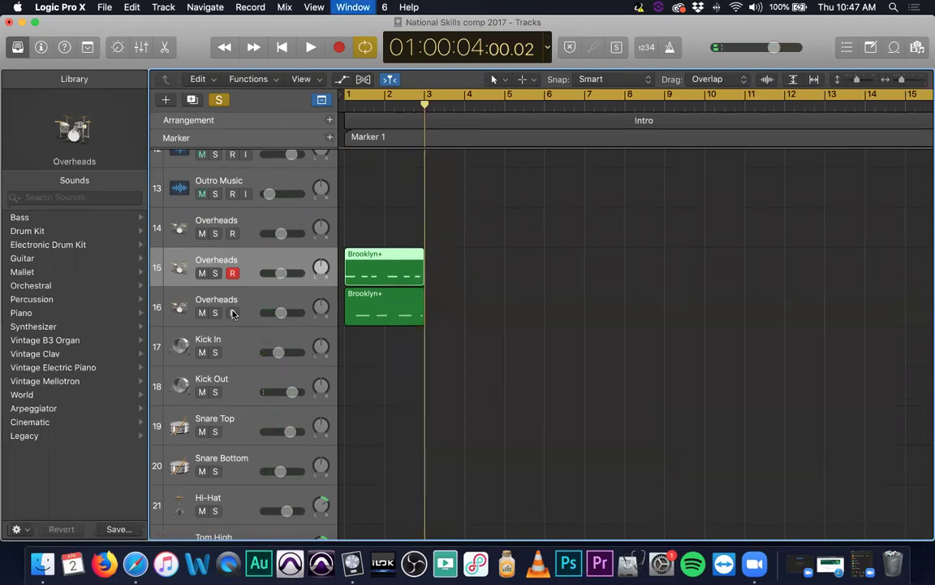
Step: Undo the flattening and the note-pitch separation of Brooklyn+, browse the Producer Kits and collapse the stack
key(super+shift+d)
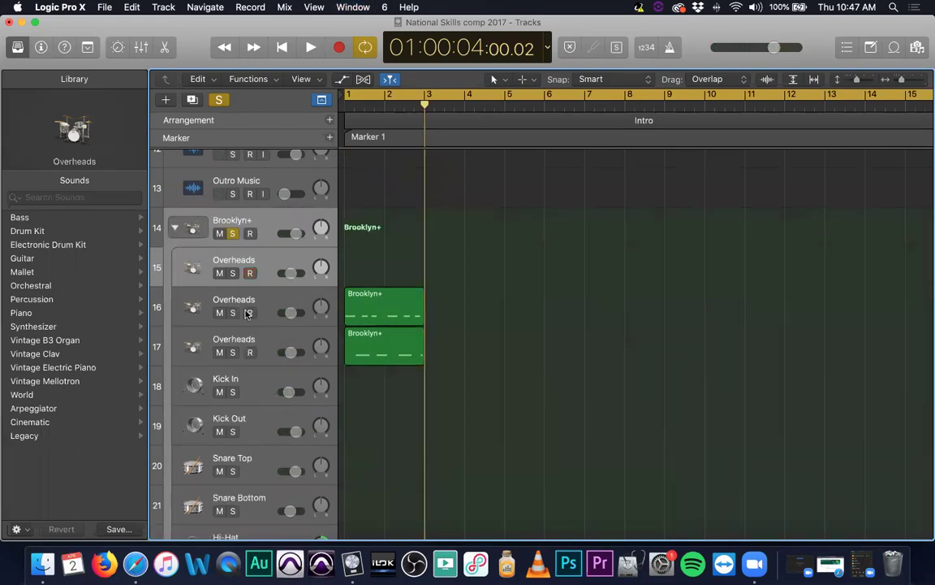
click(175, 229)
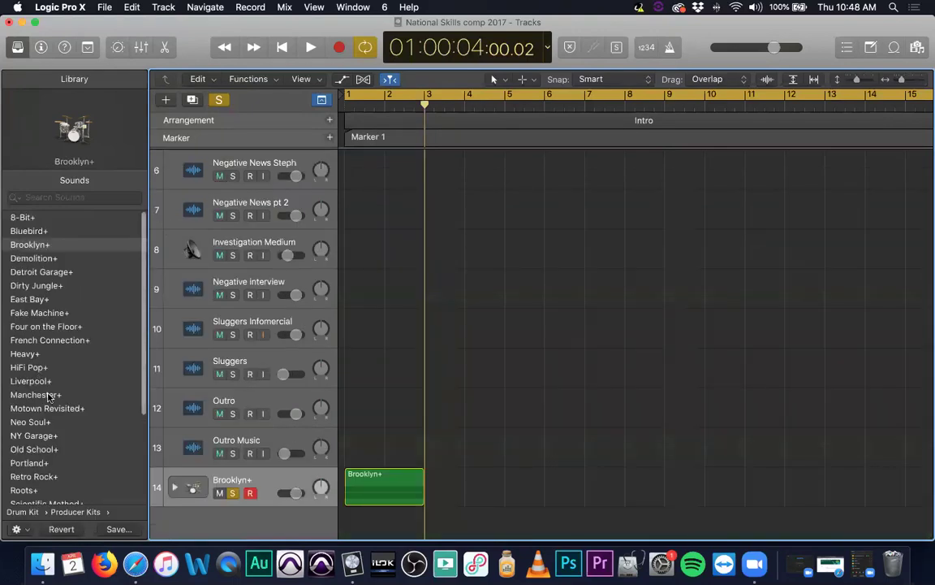
scroll(49, 381, down, 5)
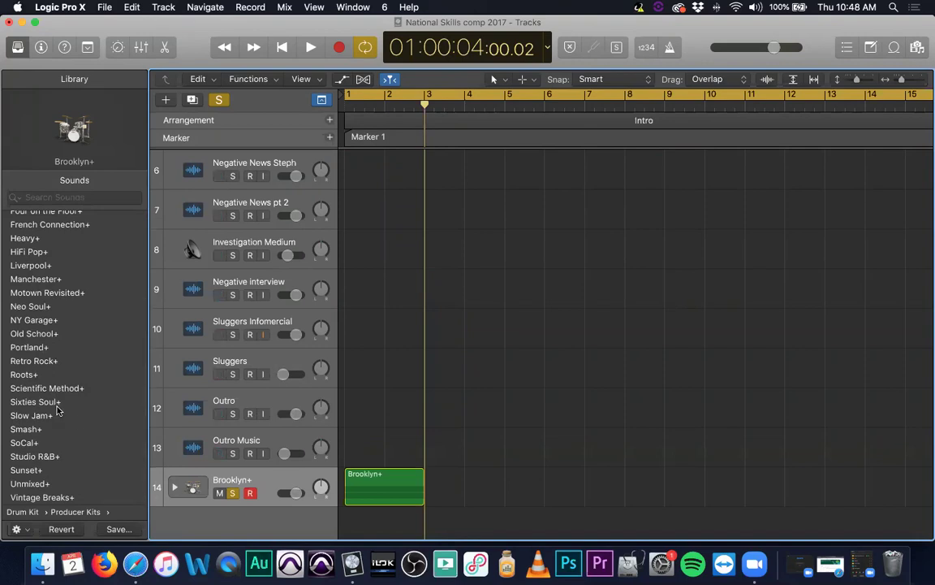
scroll(324, 434, down, 8)
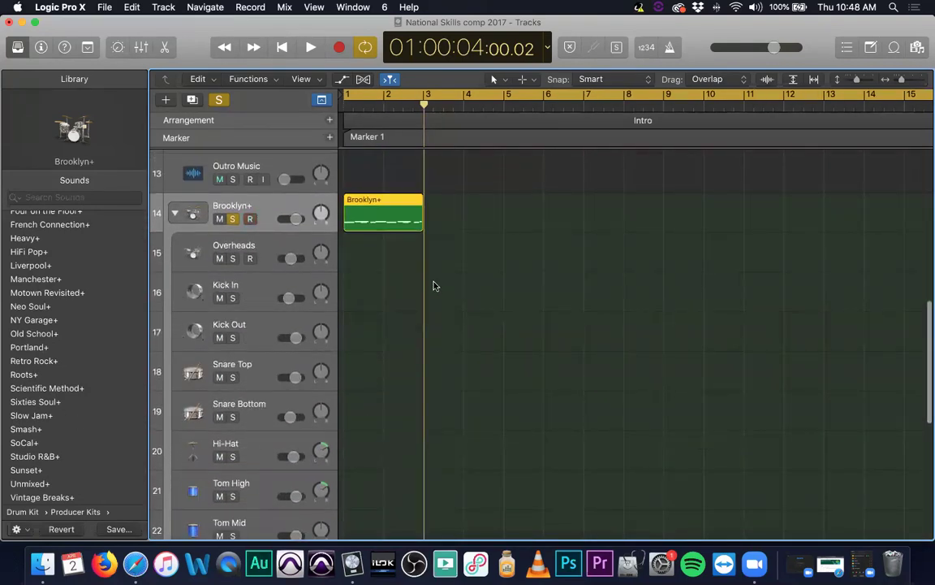
click(175, 215)
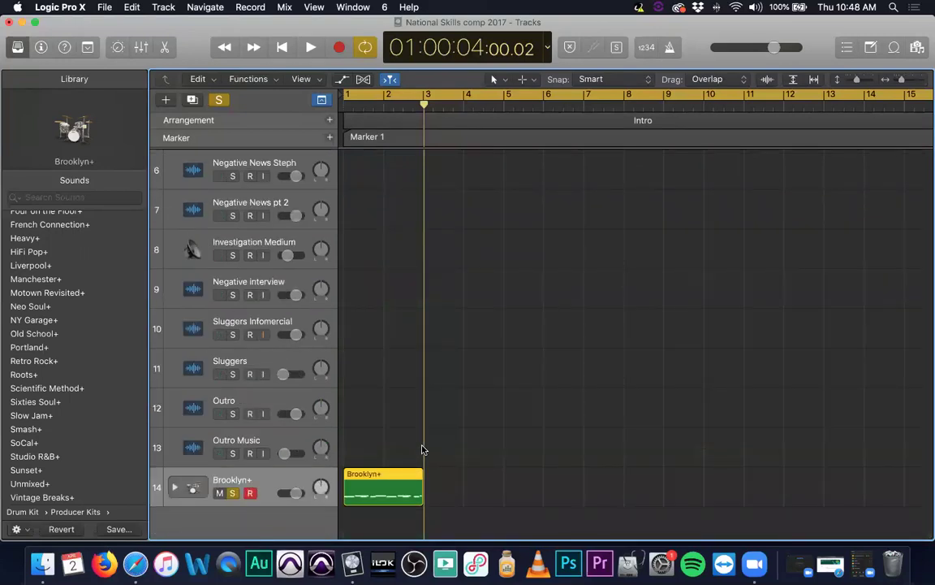
Step: Audition the C1 kick repeatedly and the E1 note on the Brooklyn+ stack with Musical Typing
key(super+k)
key(a)
key(a)
key(a)
key(a)
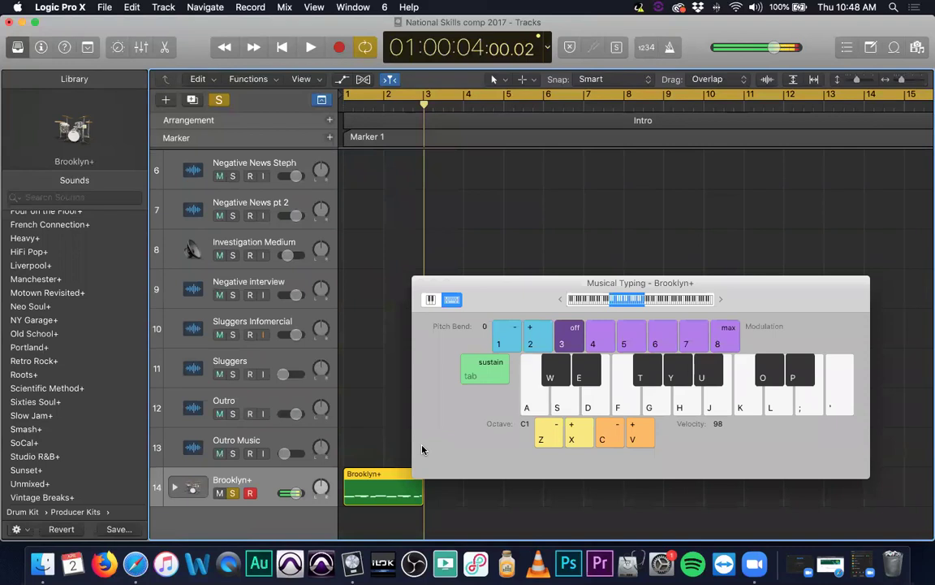
key(a)
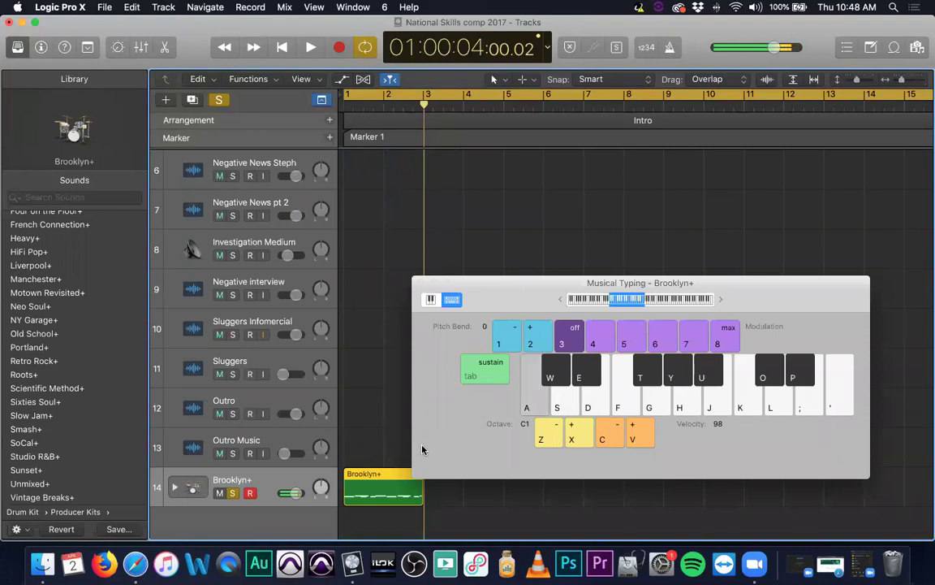
key(d)
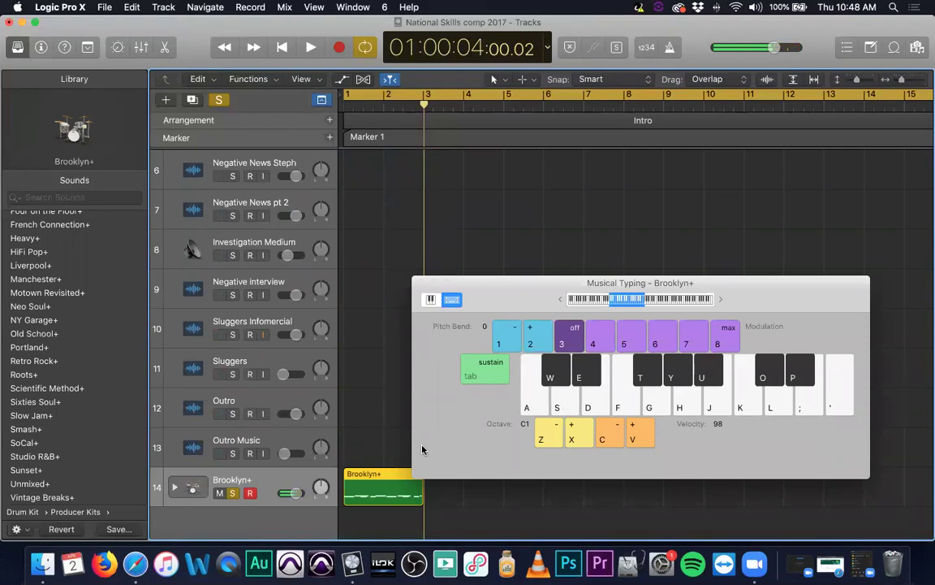
key(super+k)
Step: Expand the Brooklyn+ stack, review its subtracks and separate the drum region by note pitch
scroll(471, 354, down, 2)
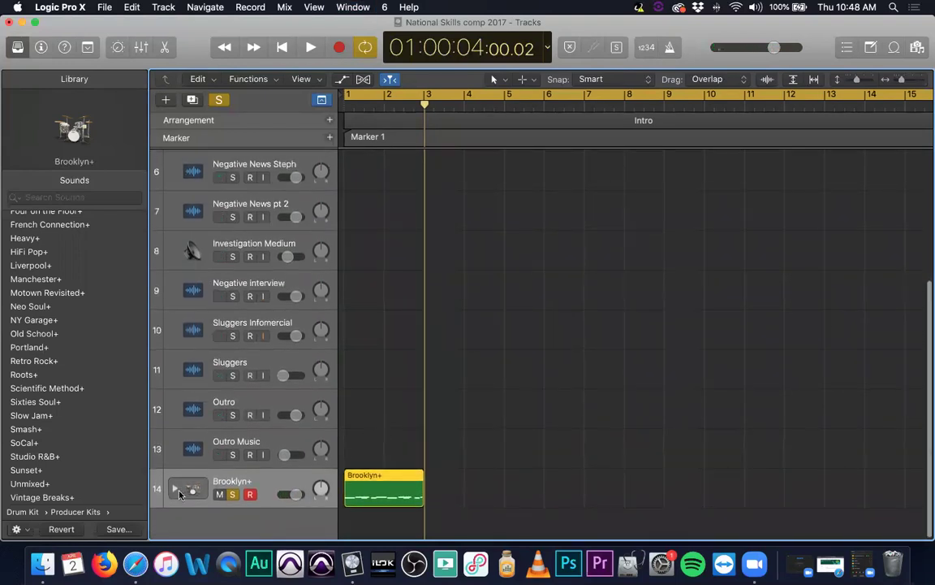
click(174, 490)
scroll(290, 379, down, 6)
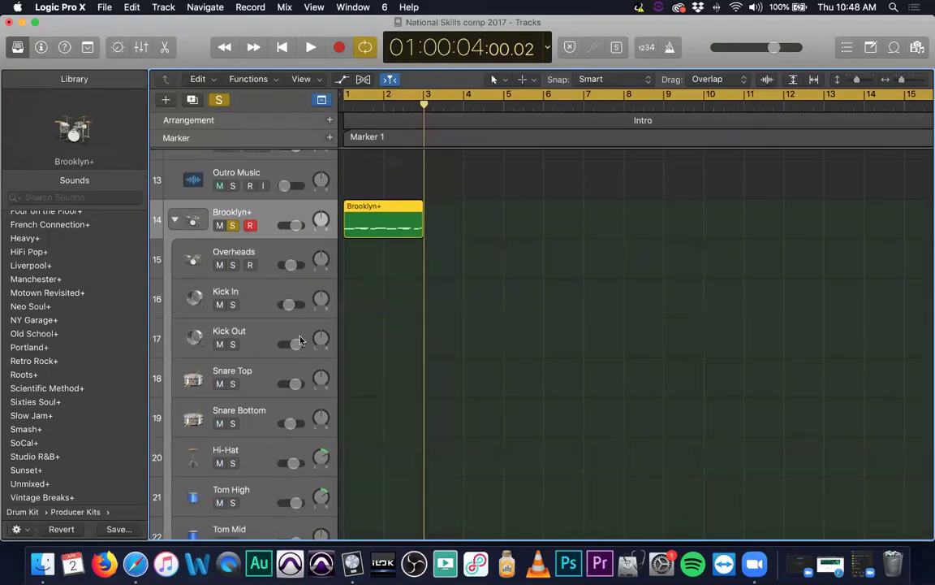
scroll(300, 339, down, 5)
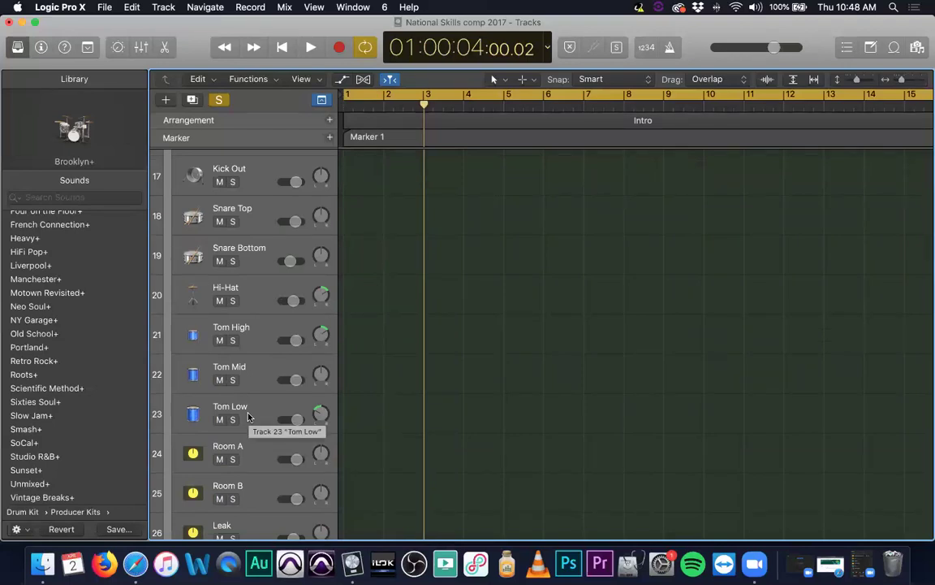
scroll(252, 415, up, 5)
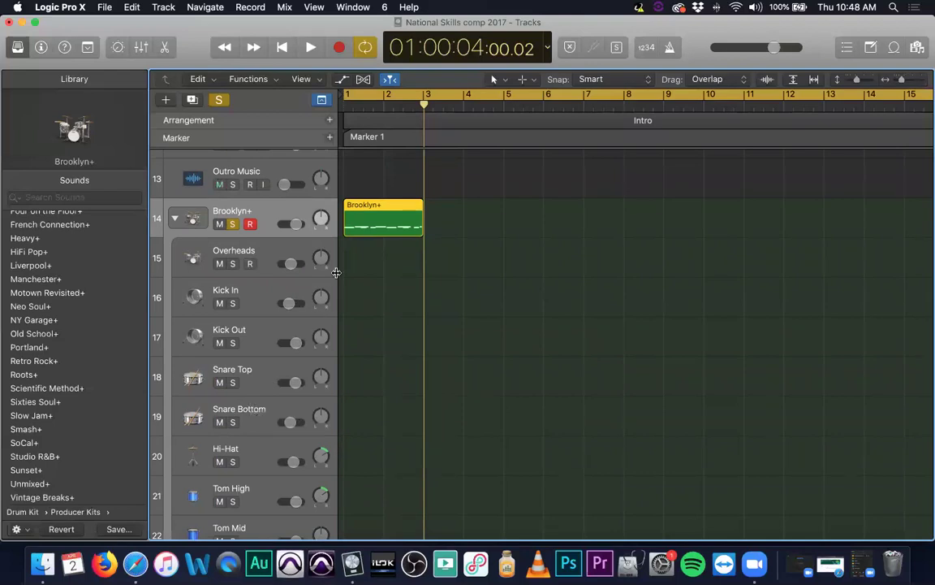
right_click(393, 208)
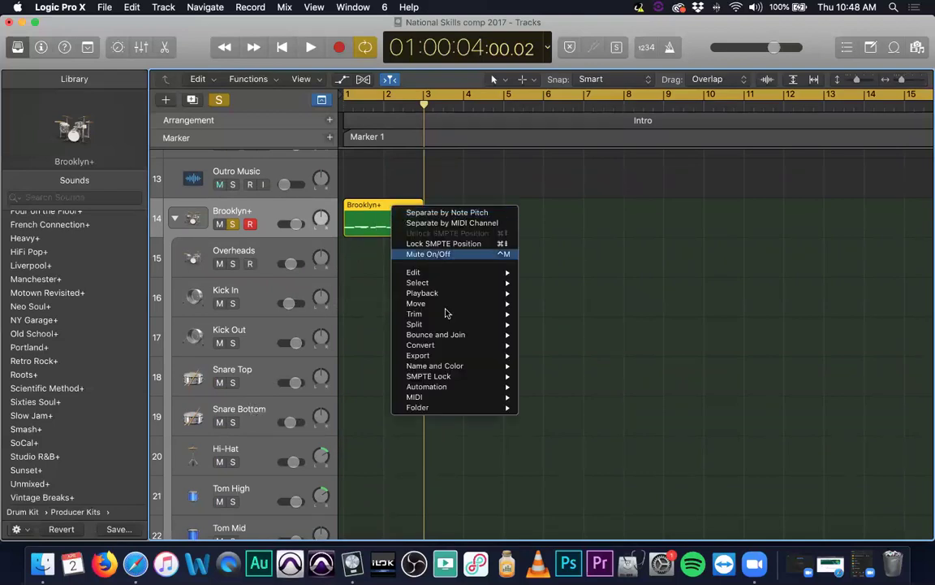
mouse_move(507, 404)
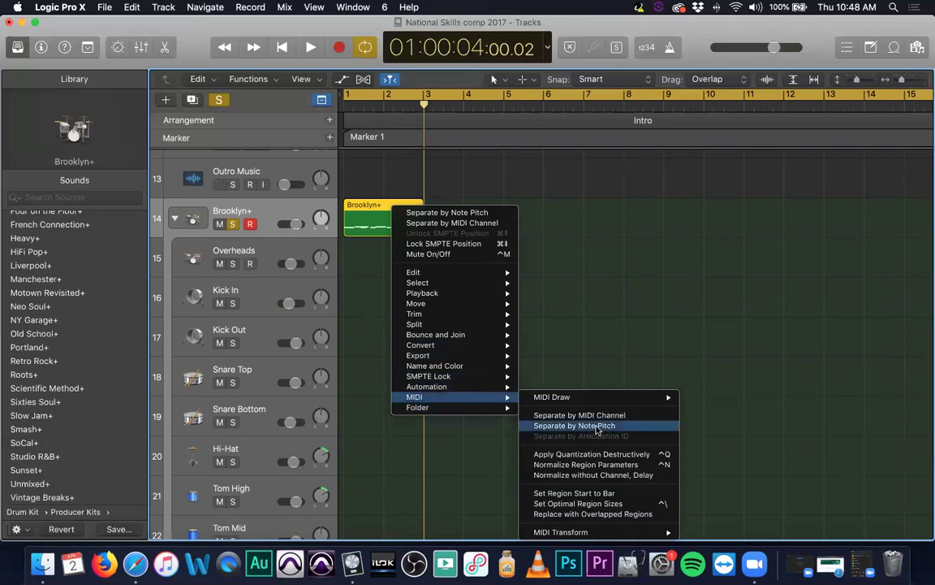
click(552, 425)
Step: Inspect the two separated Brooklyn+ regions in the Piano Roll, selecting the notes in each
double_click(390, 342)
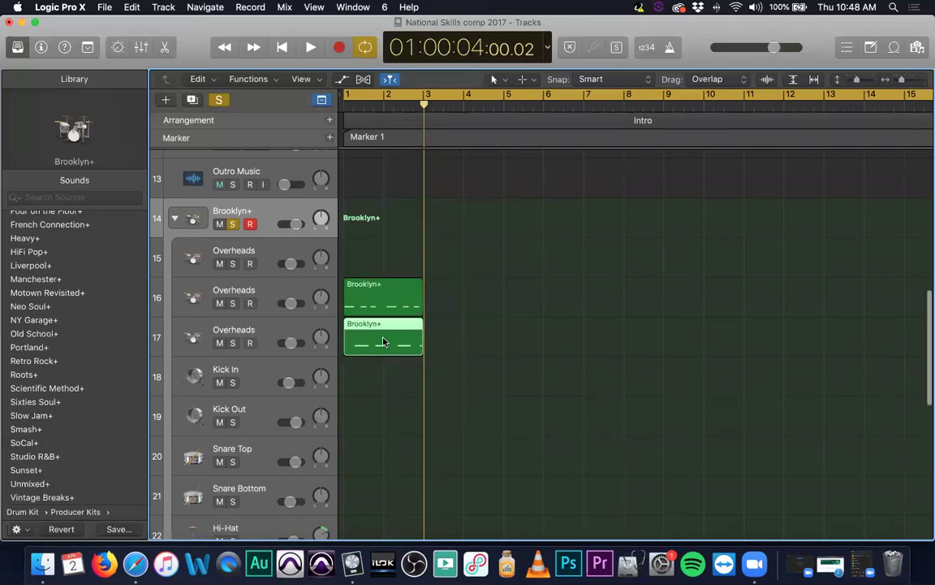
scroll(457, 497, up, 1)
drag(415, 471, 627, 512)
mouse_move(720, 520)
mouse_down()
mouse_move(754, 513)
mouse_move(720, 515)
mouse_up()
click(391, 297)
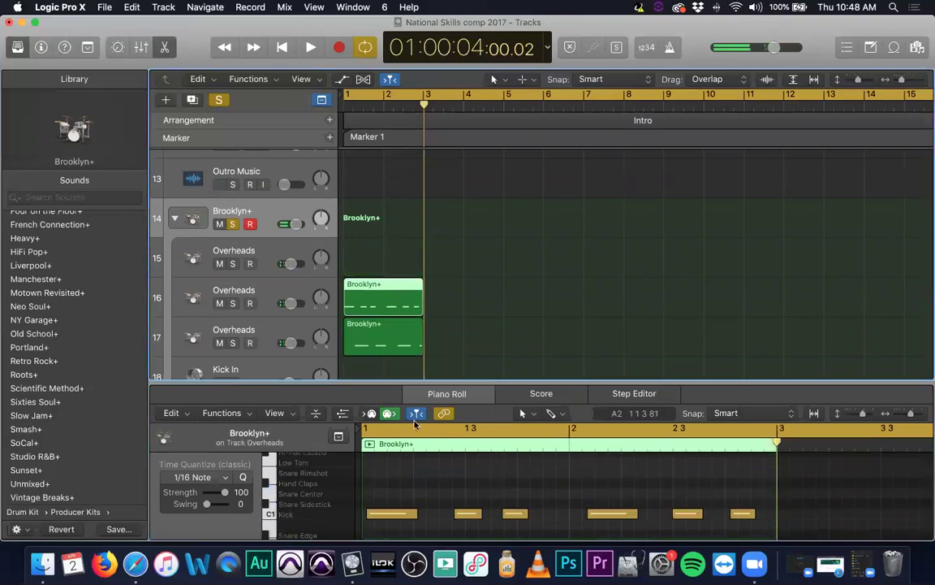
drag(364, 499, 747, 523)
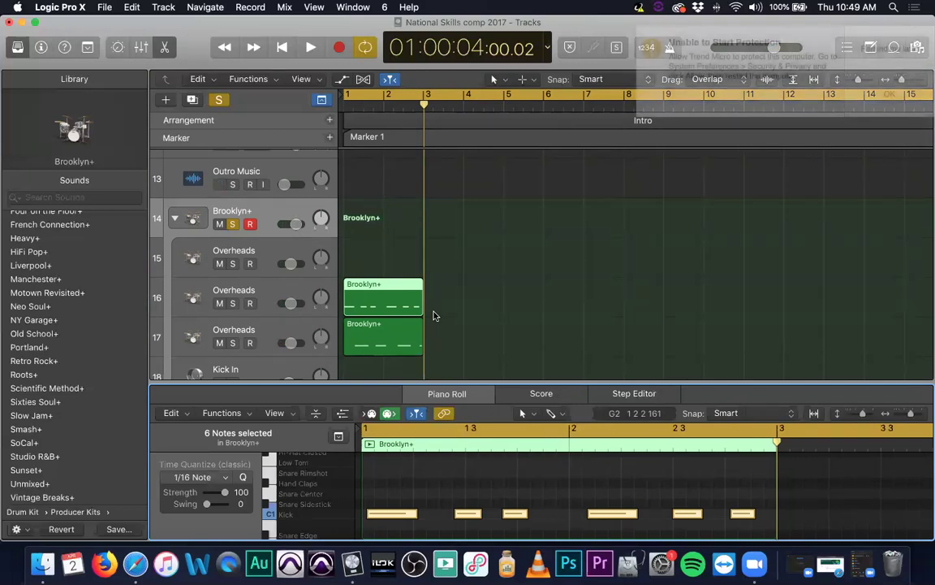
Step: Dismiss the system notification and delete the Brooklyn+ stack together with its regions
click(775, 93)
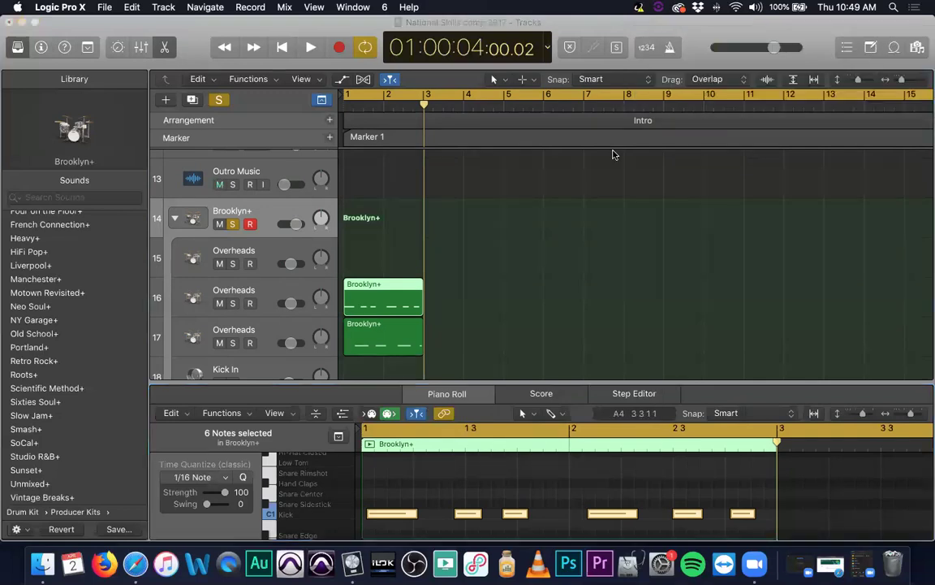
click(302, 218)
key(super+BackSpace)
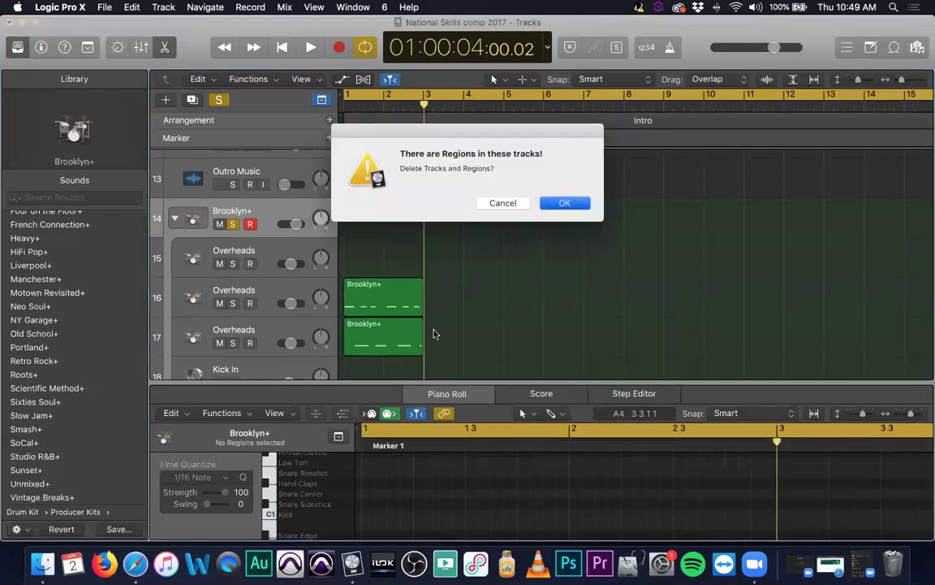
key(Return)
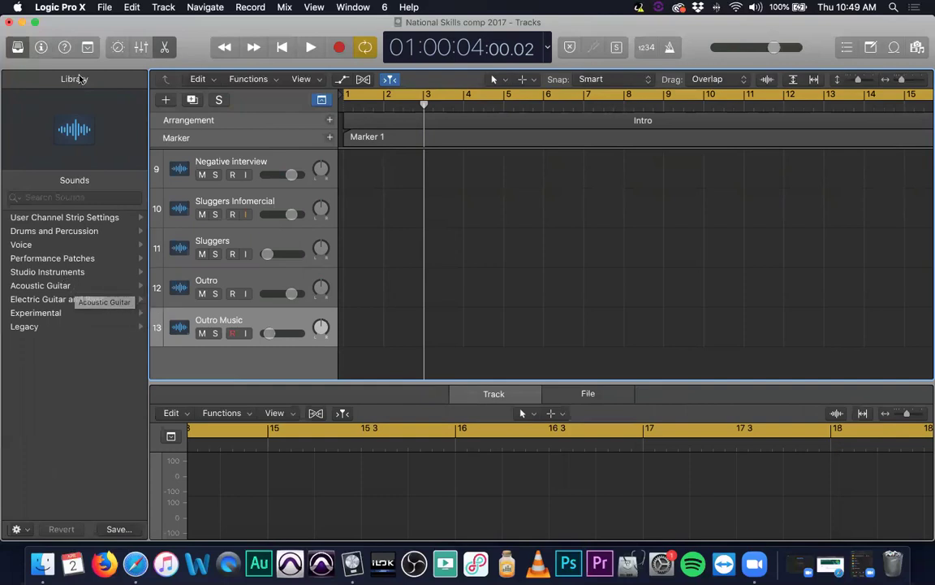
Step: Create a new Drummer track with the R&B genre, routed to Output 1 + 2
click(166, 99)
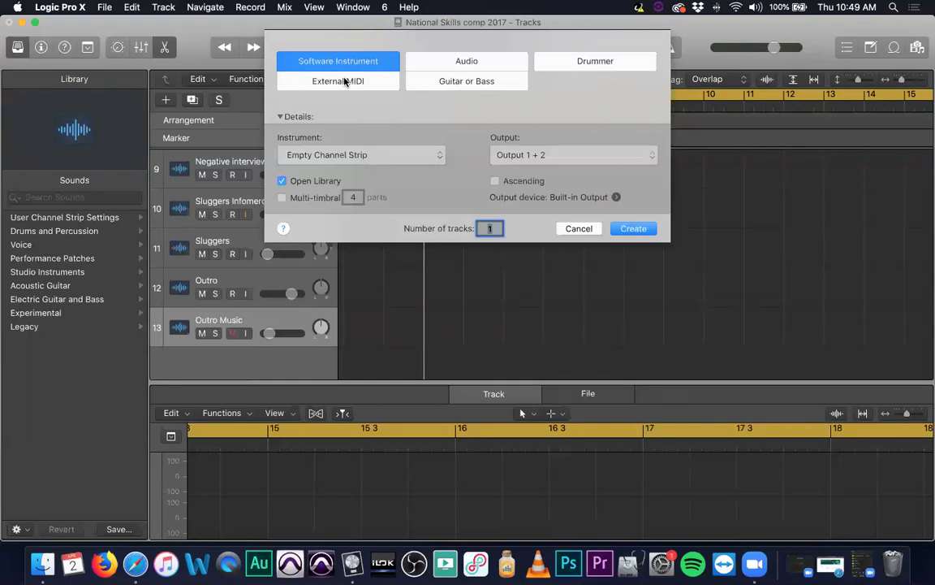
click(599, 62)
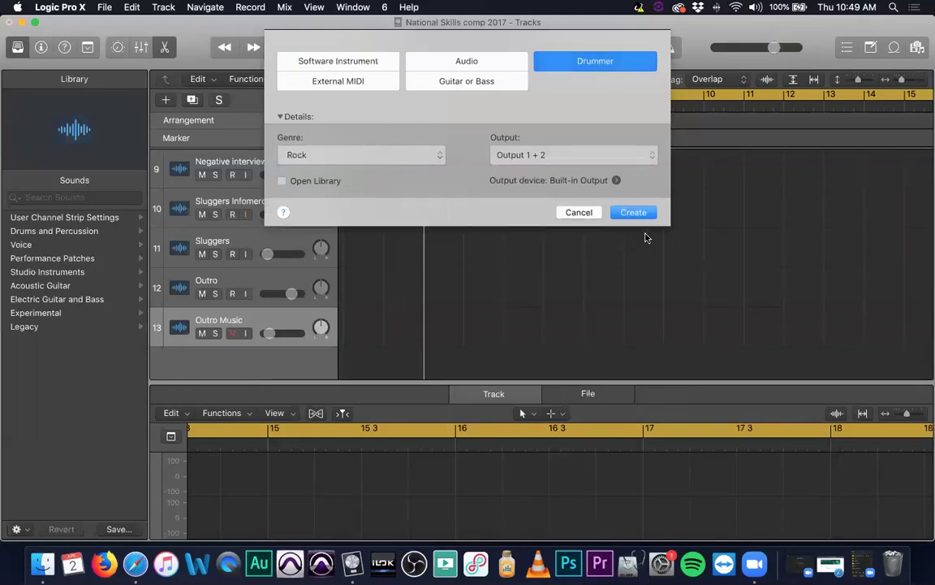
click(408, 154)
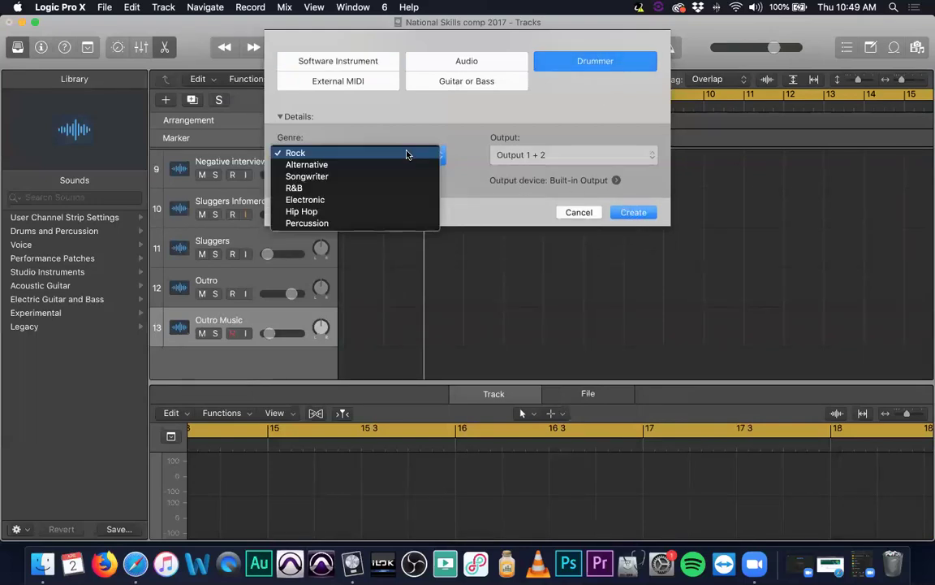
click(378, 190)
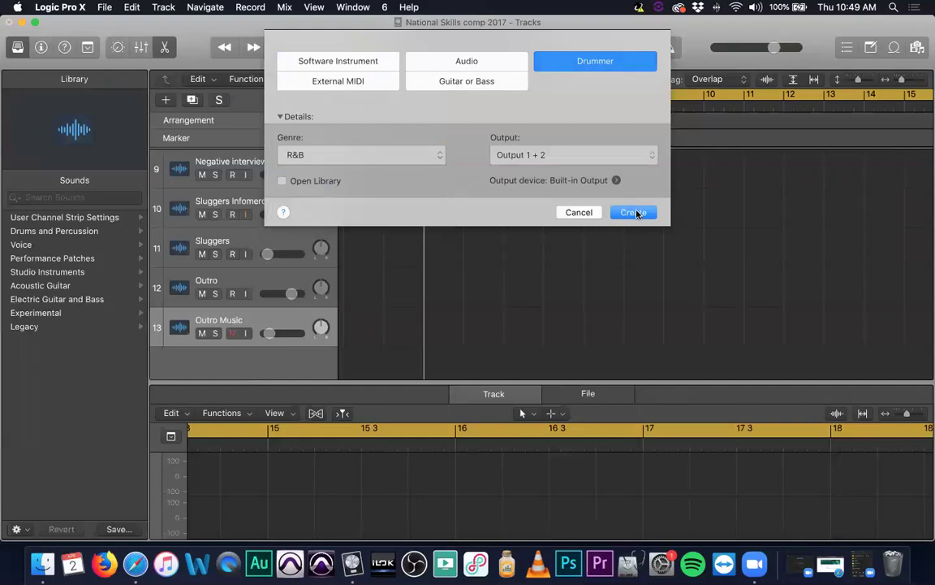
click(635, 213)
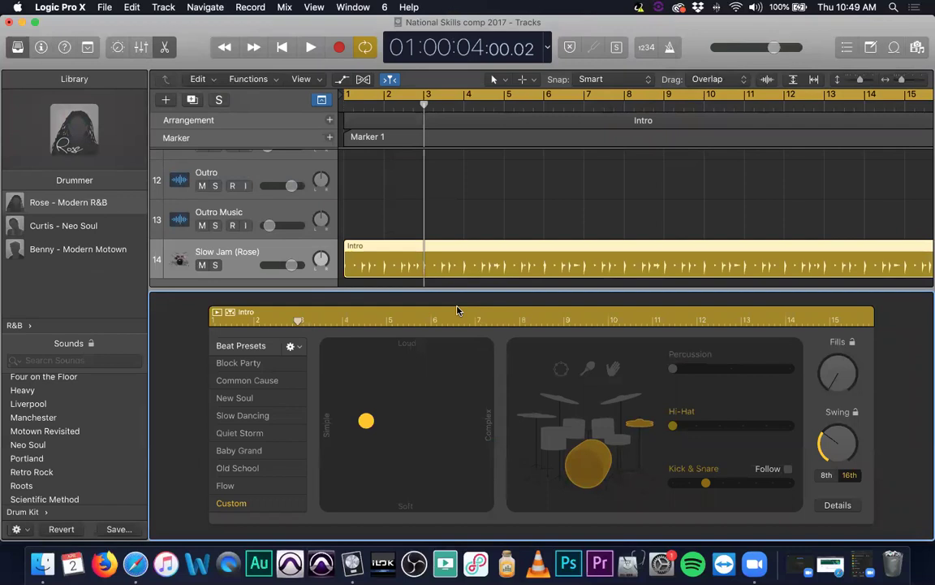
Step: Solo the new Drummer track and audition its Intro region from the beginning of the project
key(Return)
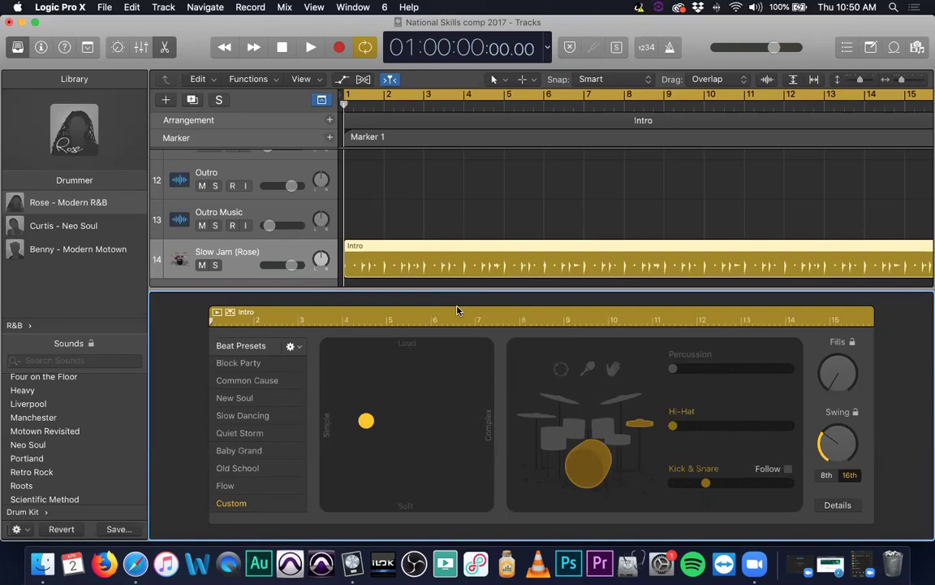
key(space)
key(s)
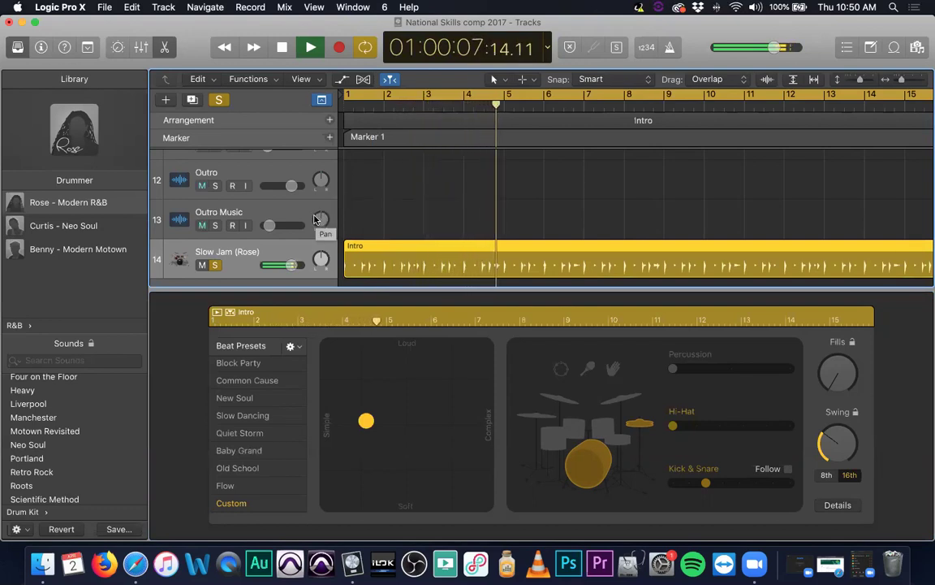
key(space)
Step: Apply the Block Party beat preset to the Intro region and audition it from the start
click(259, 366)
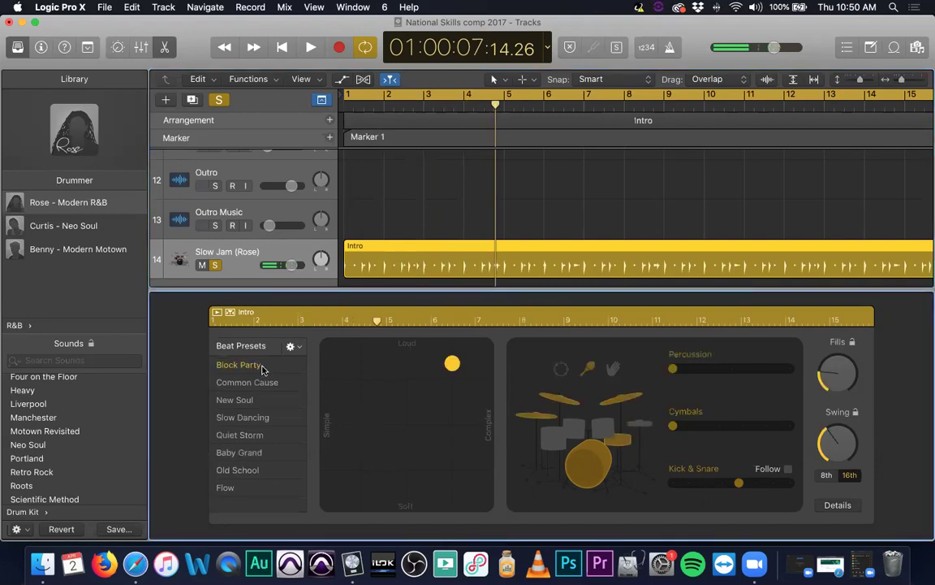
key(Return)
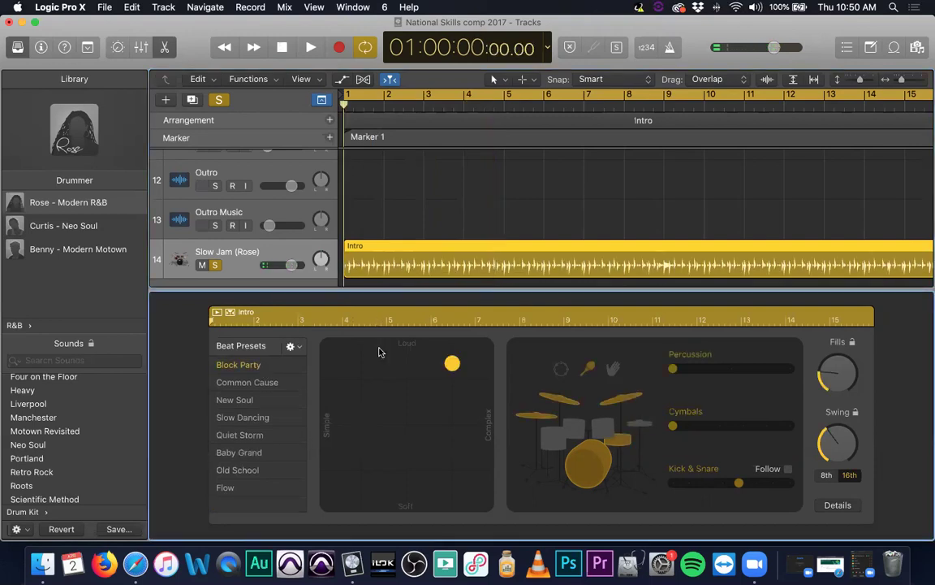
key(space)
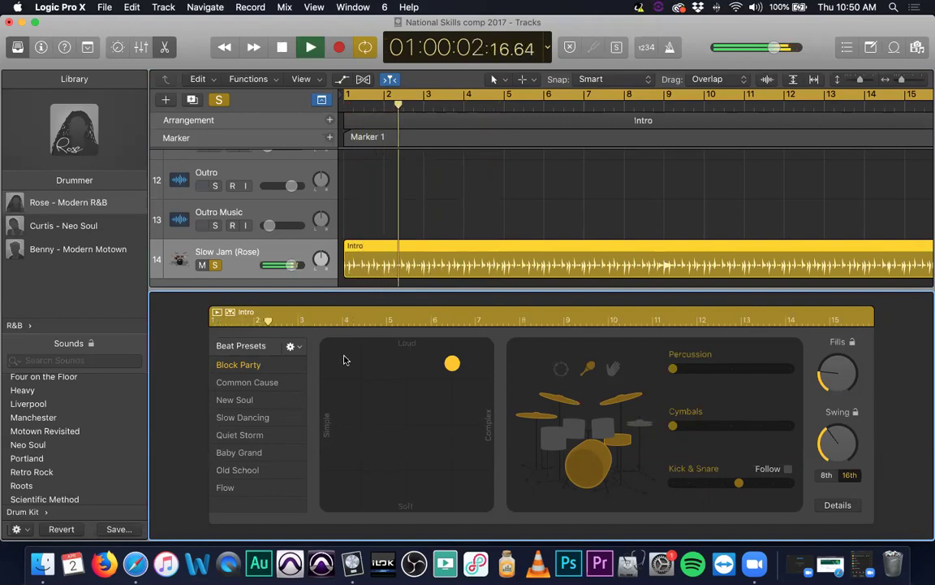
key(space)
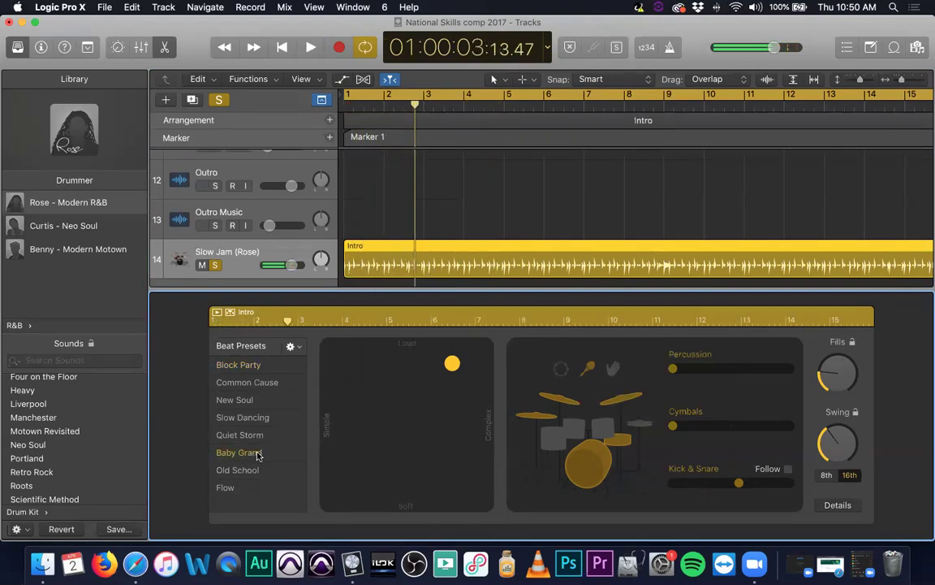
Step: Apply the Baby Grand beat preset to the Intro region and audition it from the start
click(257, 454)
key(Return)
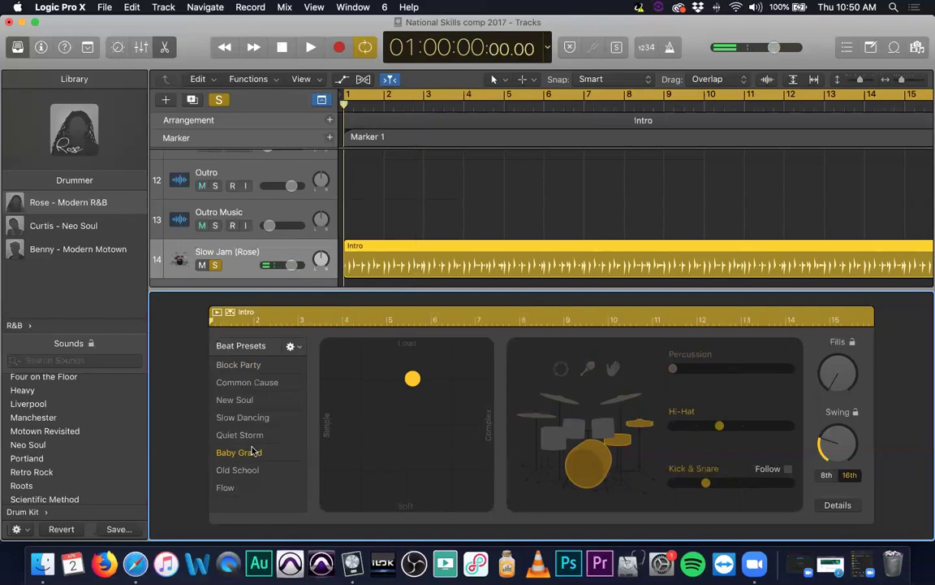
key(space)
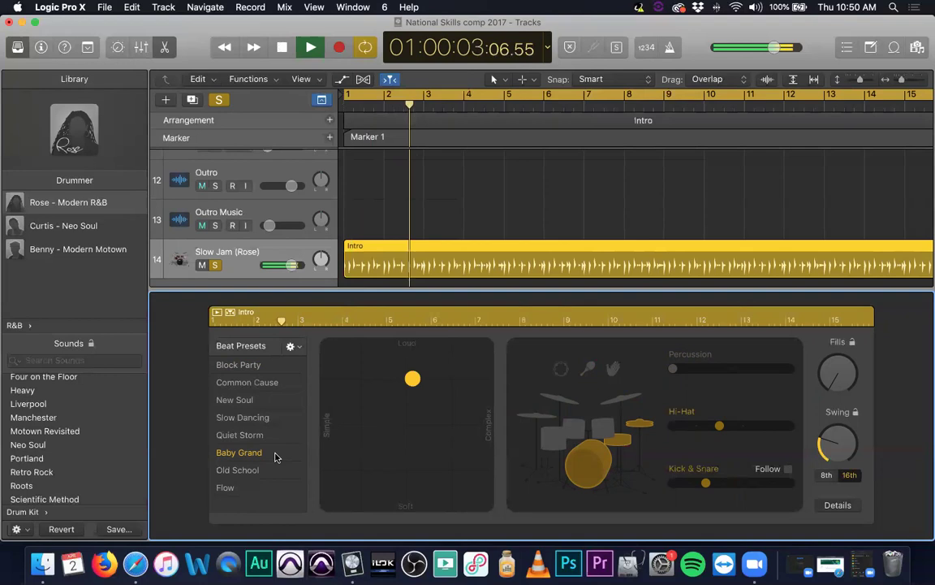
key(space)
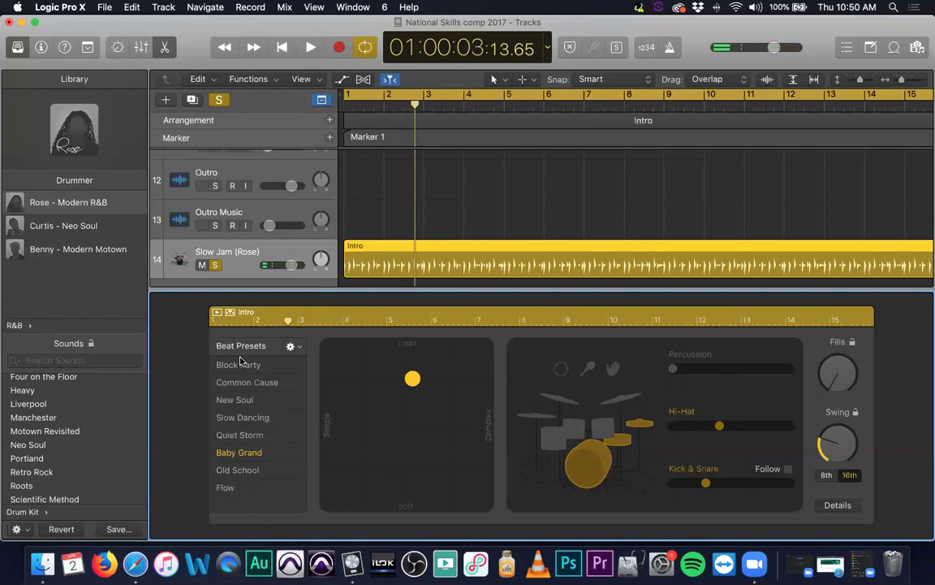
Step: Enable the toms in the Drummer kit, raise their pattern variation to about midway and audition the beat
click(551, 433)
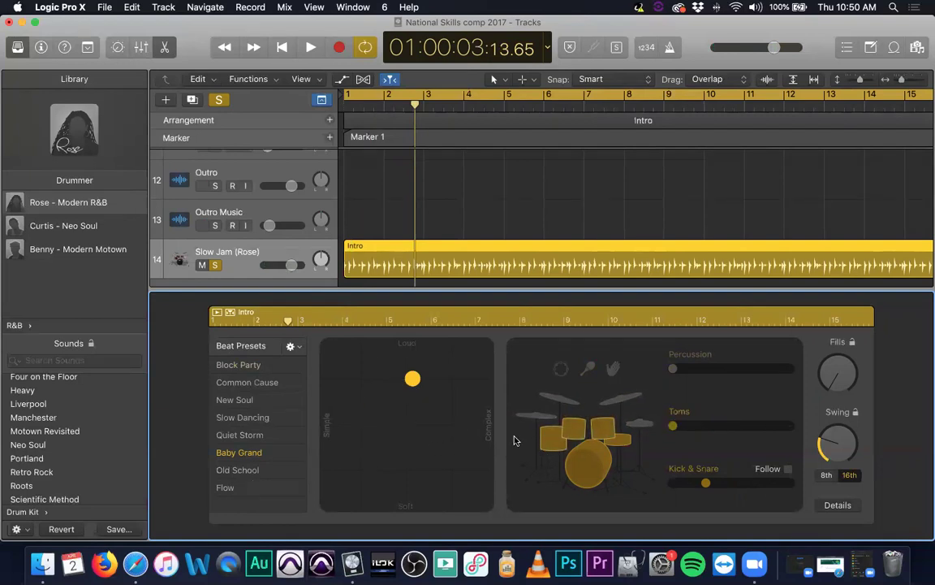
key(Return)
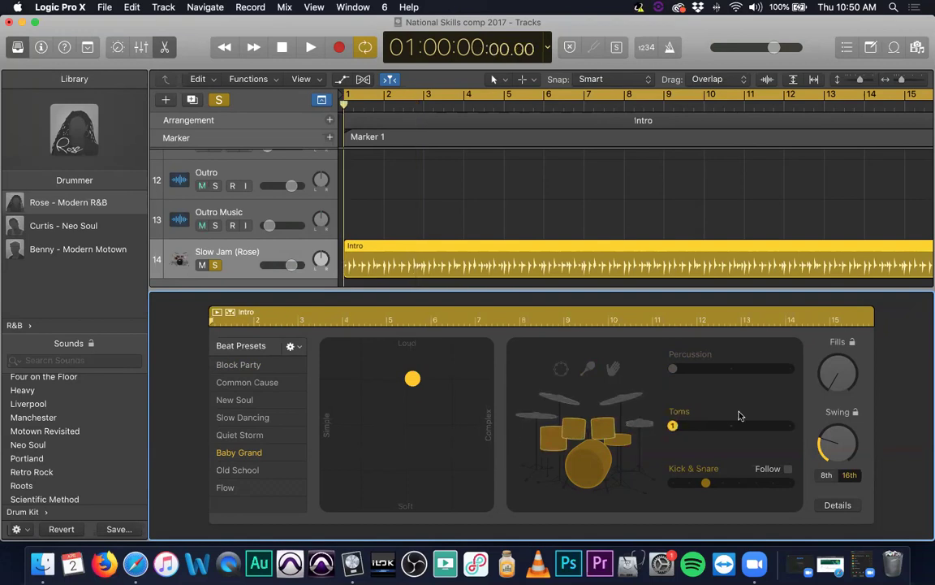
drag(674, 425, 718, 432)
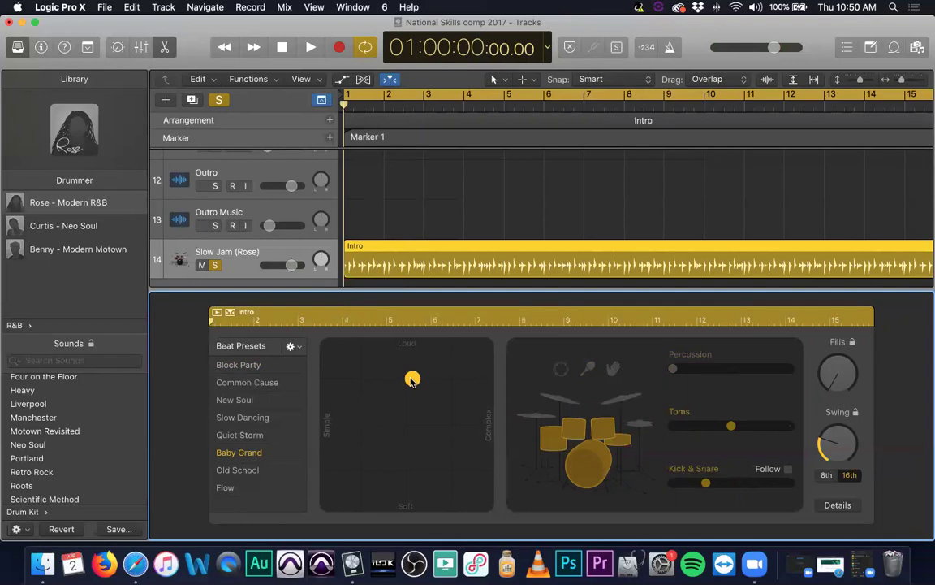
key(space)
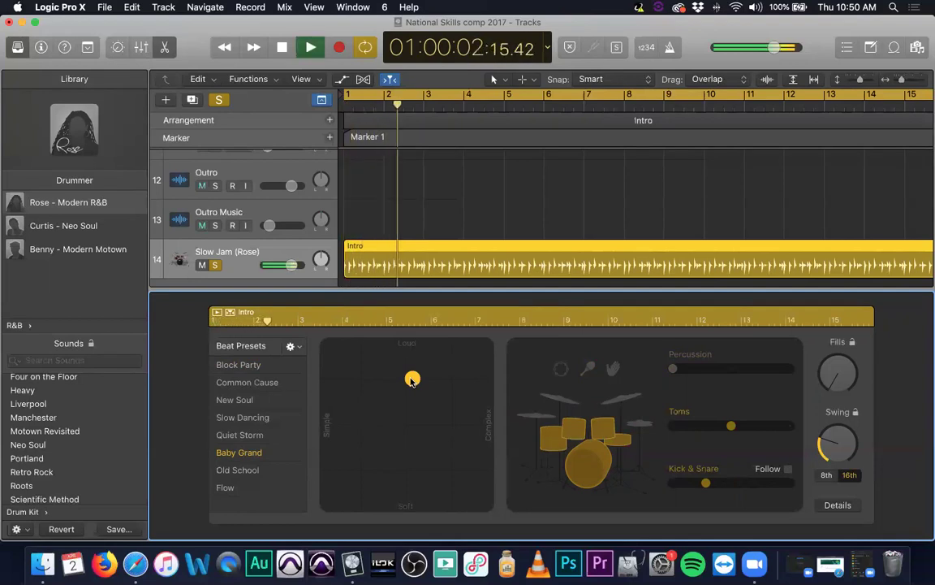
key(space)
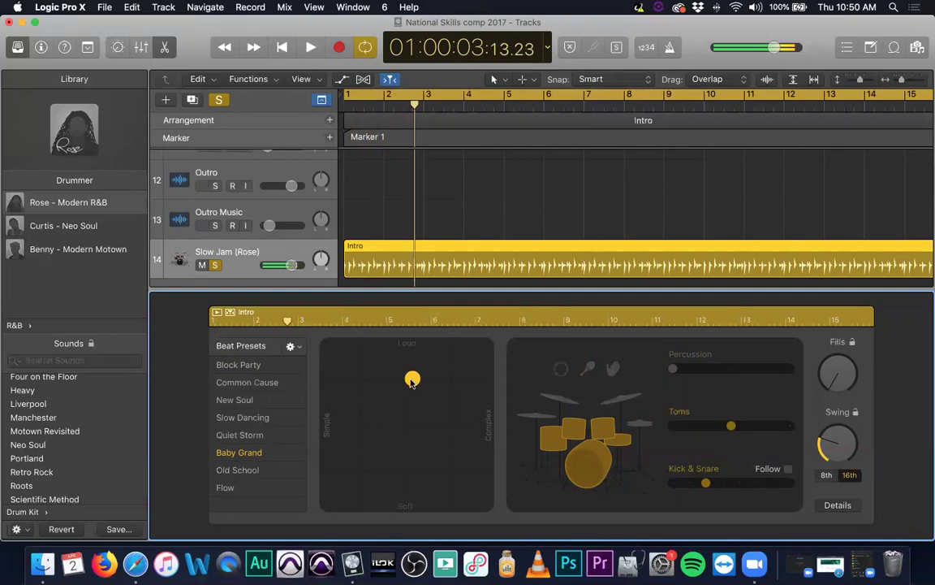
Step: Turn off the toms and audition the beat while trying the shaker, hand claps and tambourine percussion
click(581, 444)
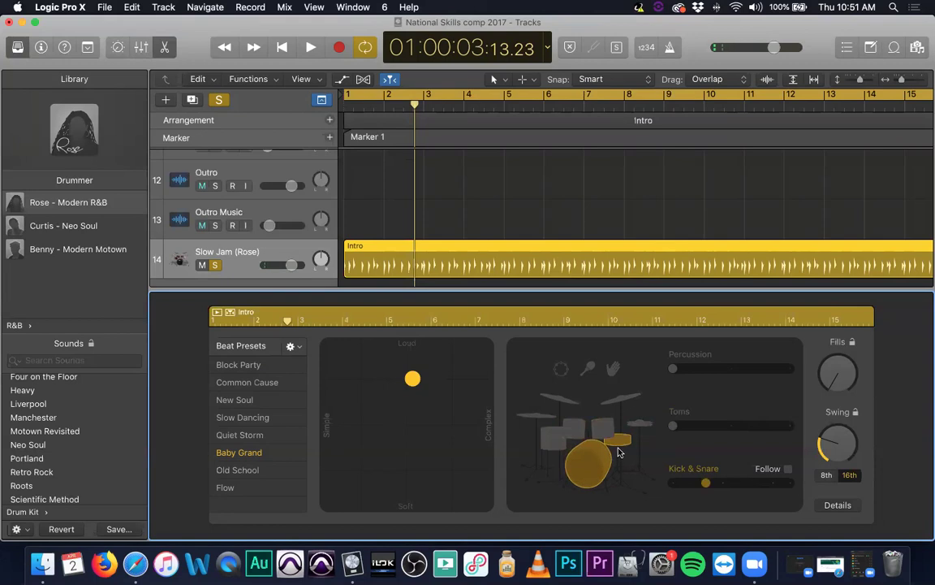
click(703, 370)
click(589, 369)
click(613, 371)
key(space)
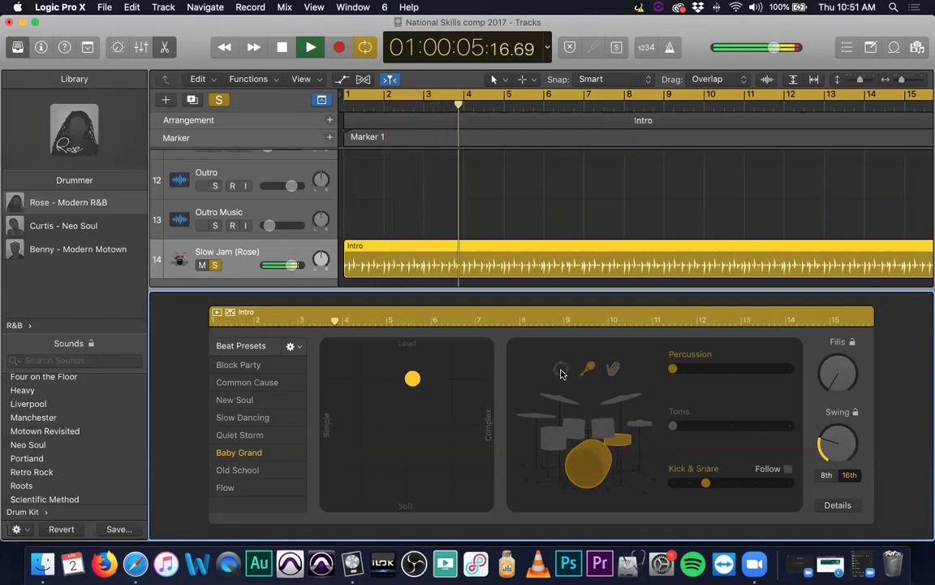
click(560, 371)
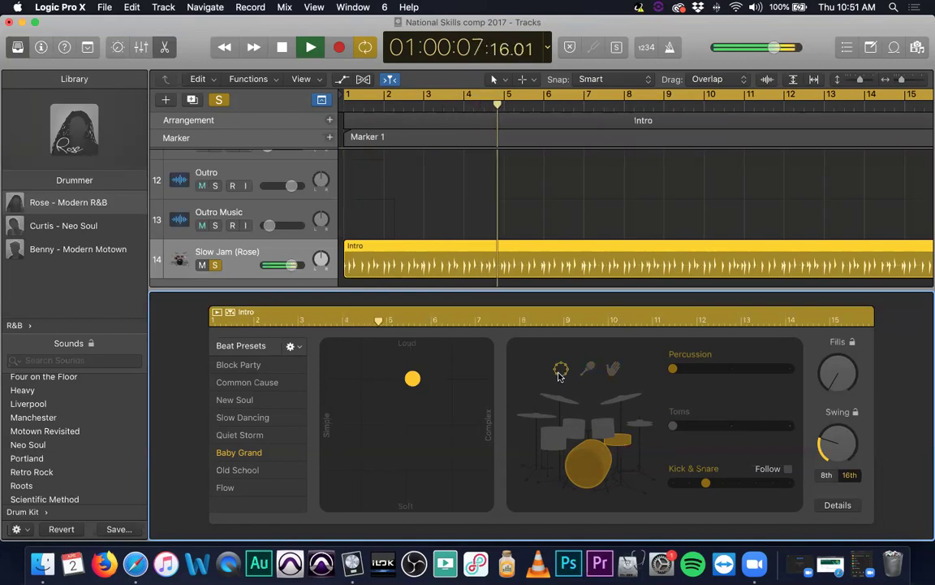
key(space)
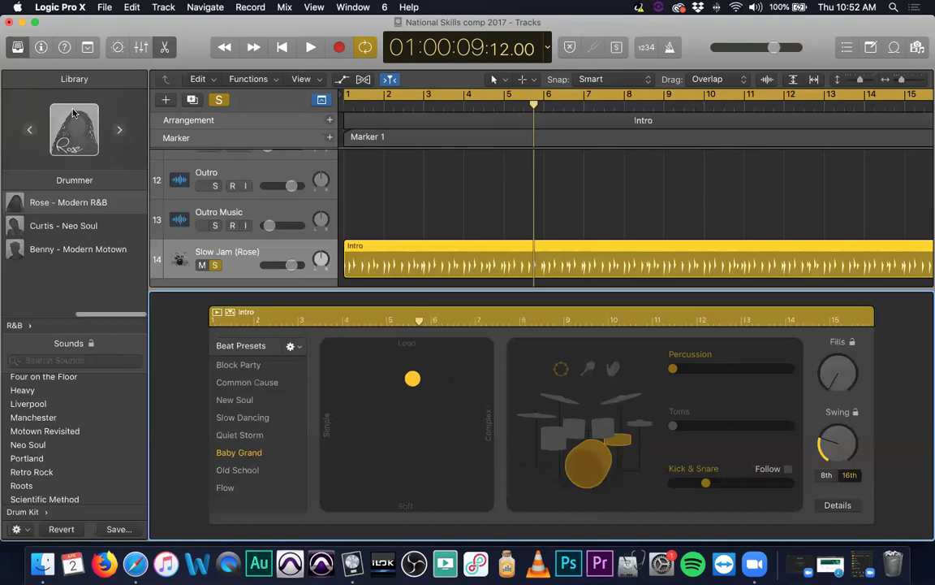
Step: Browse the drummers and drum kit sounds and load the Brooklyn kit on the Drummer track
click(81, 225)
click(456, 237)
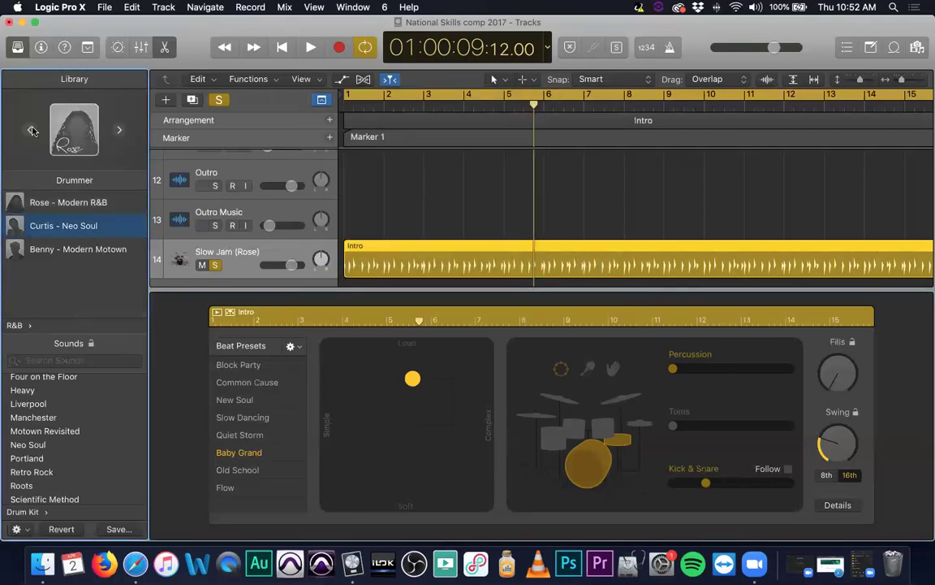
scroll(56, 422, down, 3)
scroll(55, 424, up, 3)
scroll(55, 424, down, 5)
scroll(56, 427, up, 2)
scroll(55, 426, up, 3)
click(35, 396)
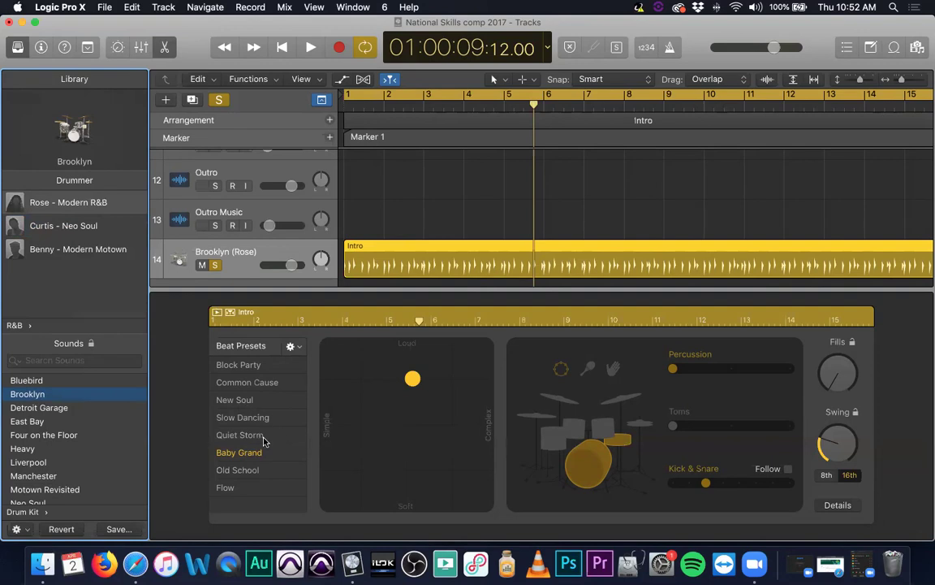
Step: Audition the Brooklyn kit while switching the pattern between cymbals and hi-hat, ending with the toms enabled
key(space)
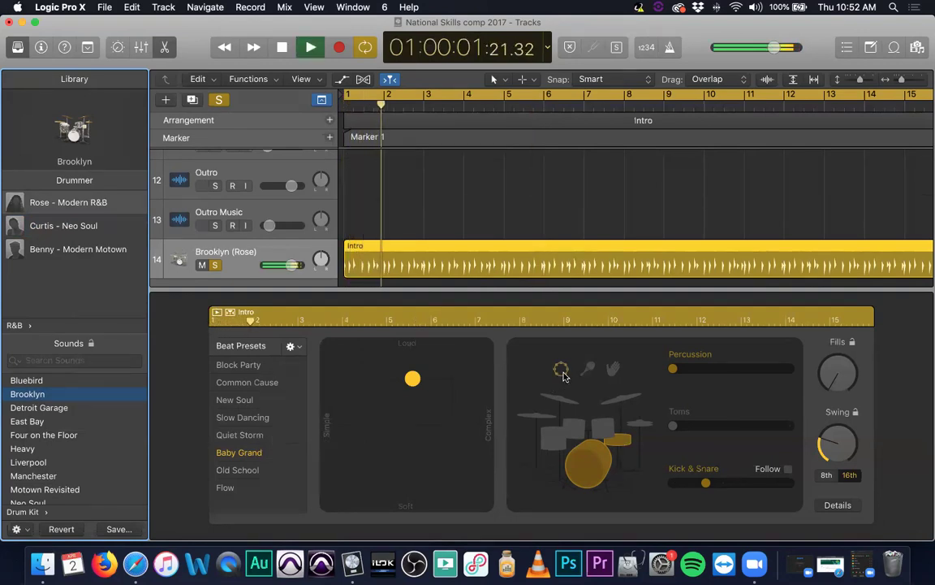
click(562, 401)
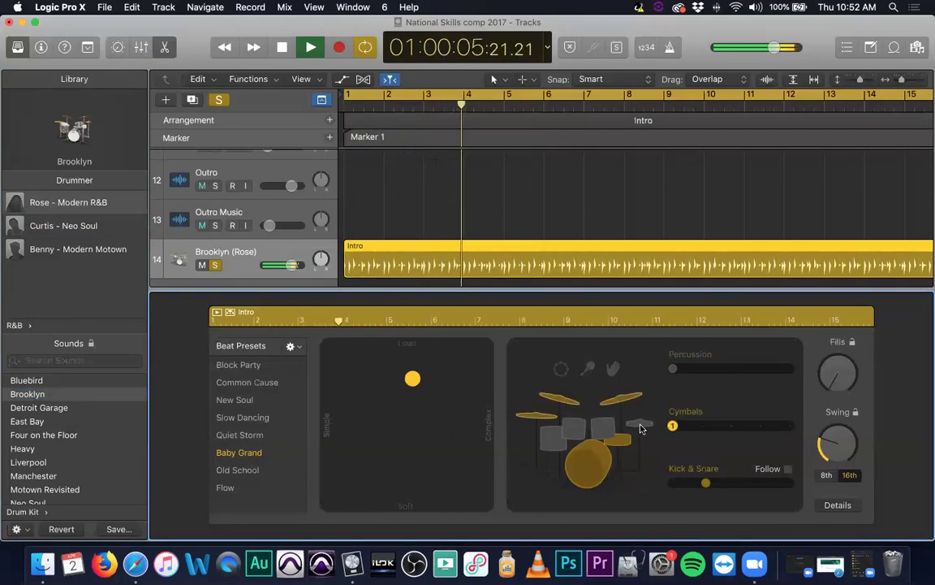
click(639, 425)
click(533, 417)
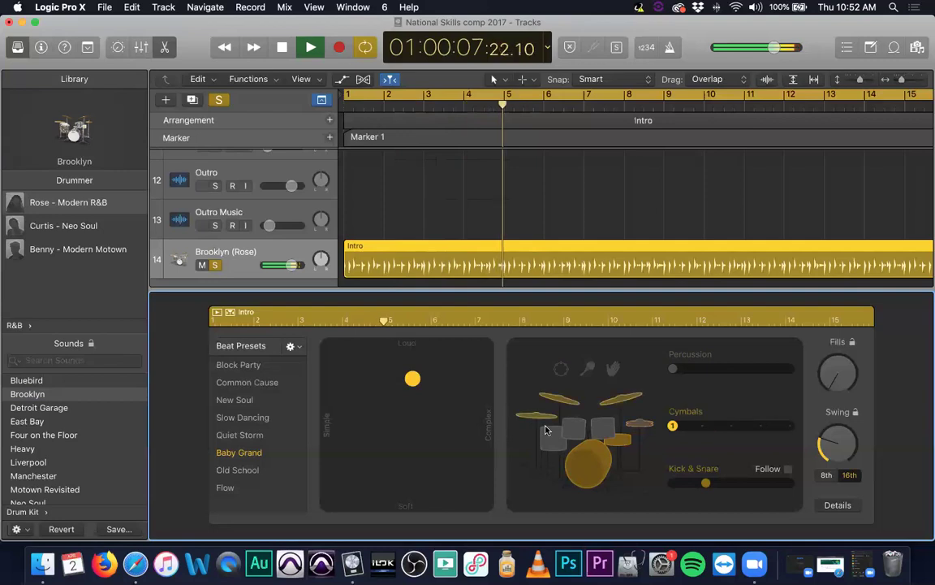
click(552, 442)
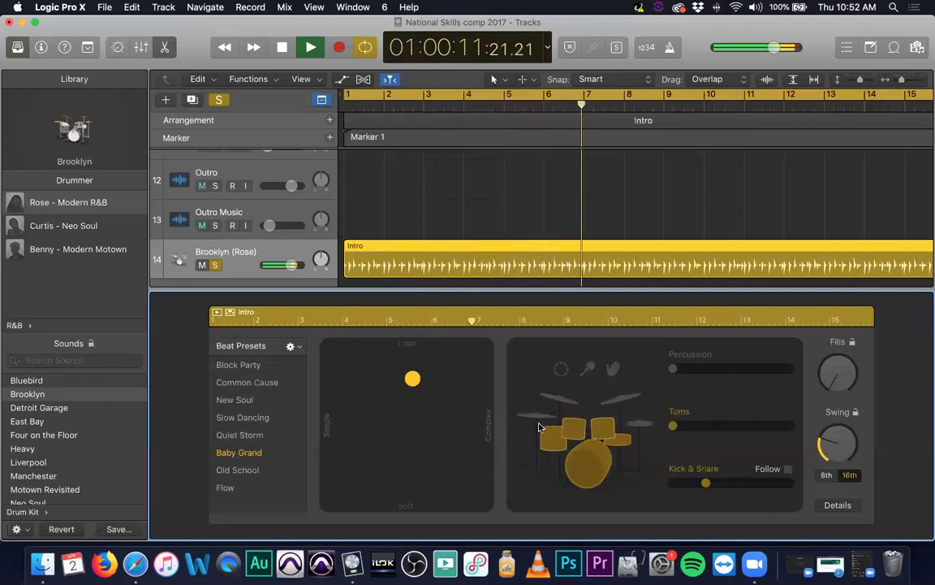
key(space)
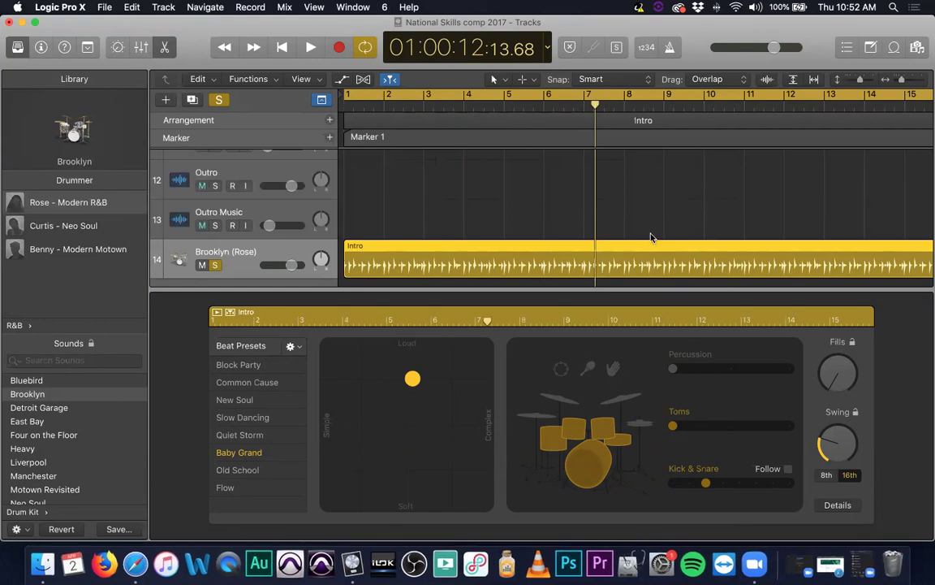
Step: Split the Intro drummer region at bar 5 and delete the portion after the cut
click(584, 104)
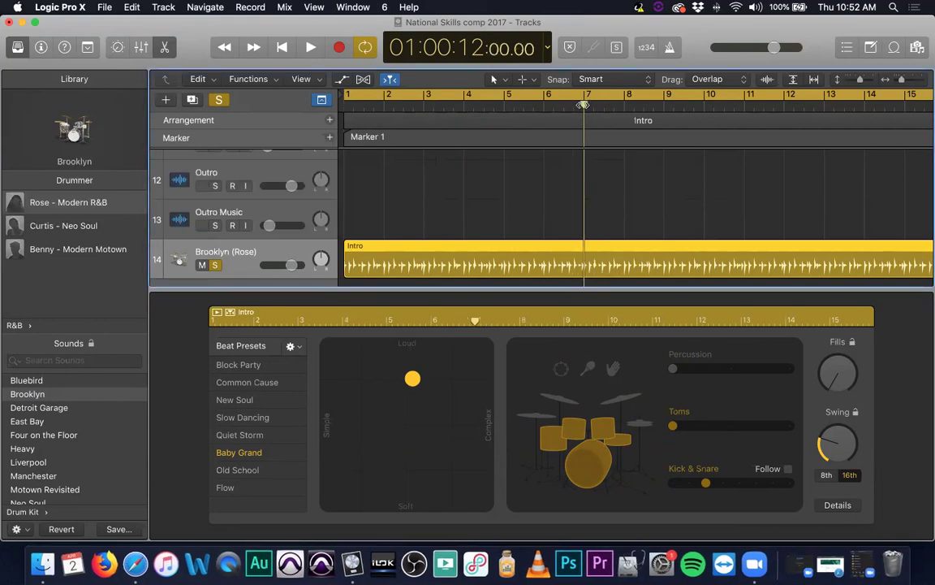
click(504, 104)
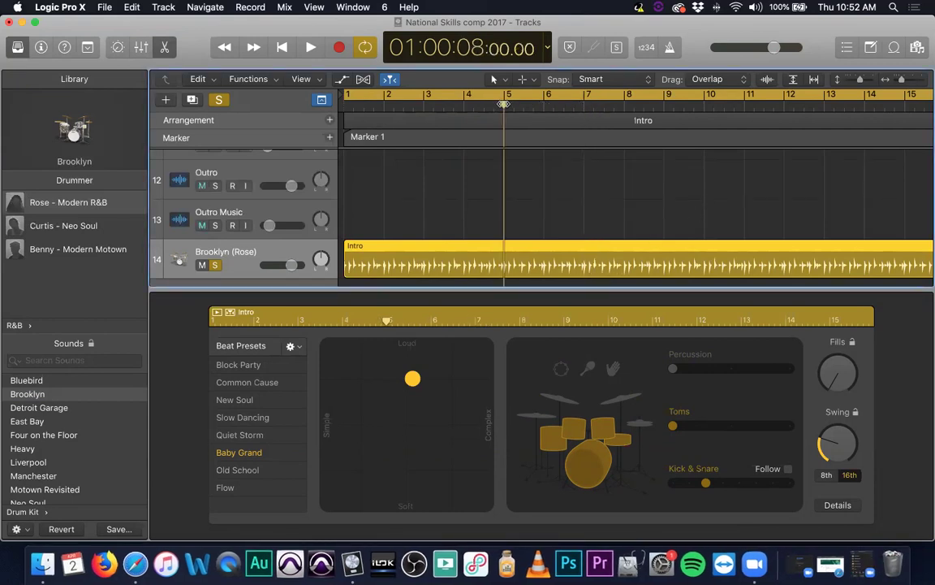
key(super+t)
key(Delete)
Step: Play the shortened Intro drummer region from the beginning of the project
key(Return)
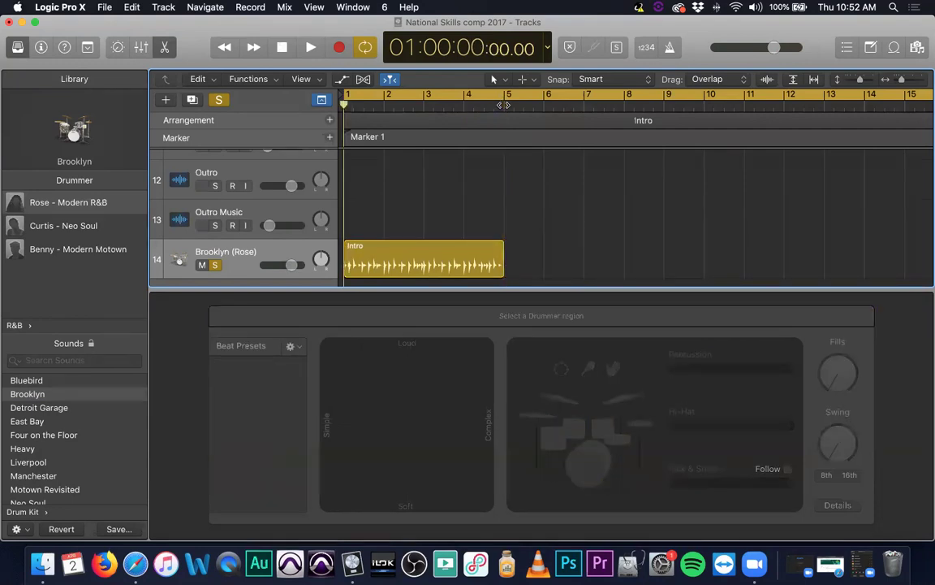
key(space)
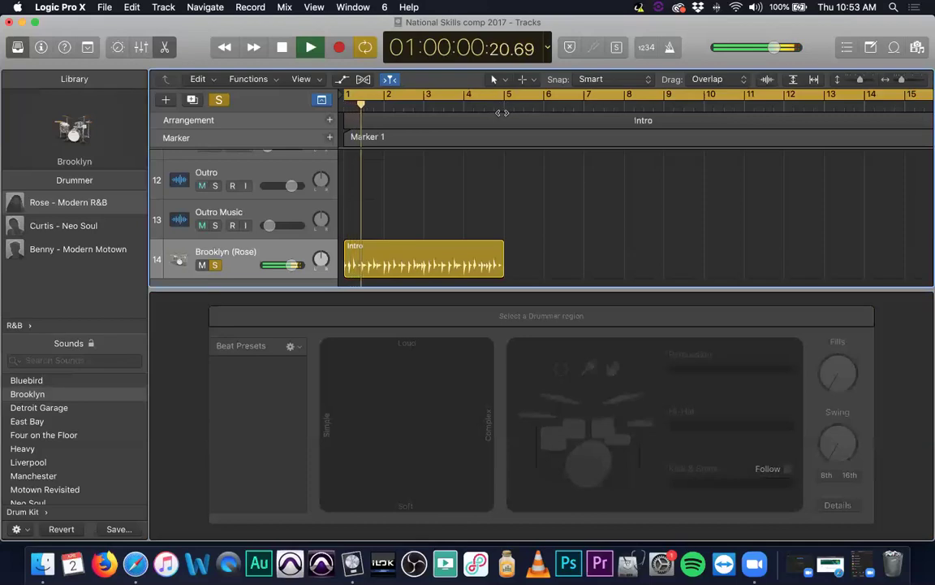
scroll(571, 189, right, 1)
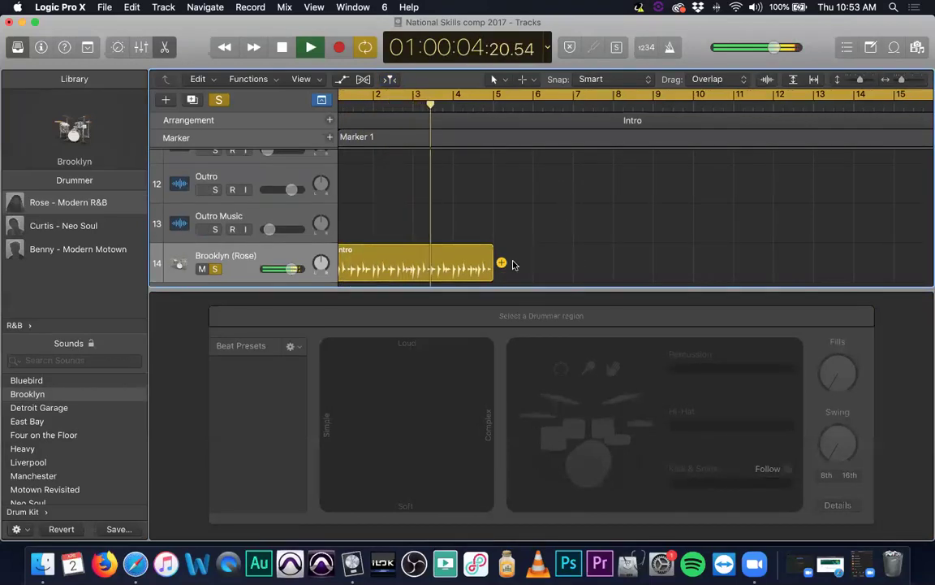
Step: Stop playback, add a drummer region after the Intro region at bar 5, and load the Heavy kit
key(space)
click(503, 264)
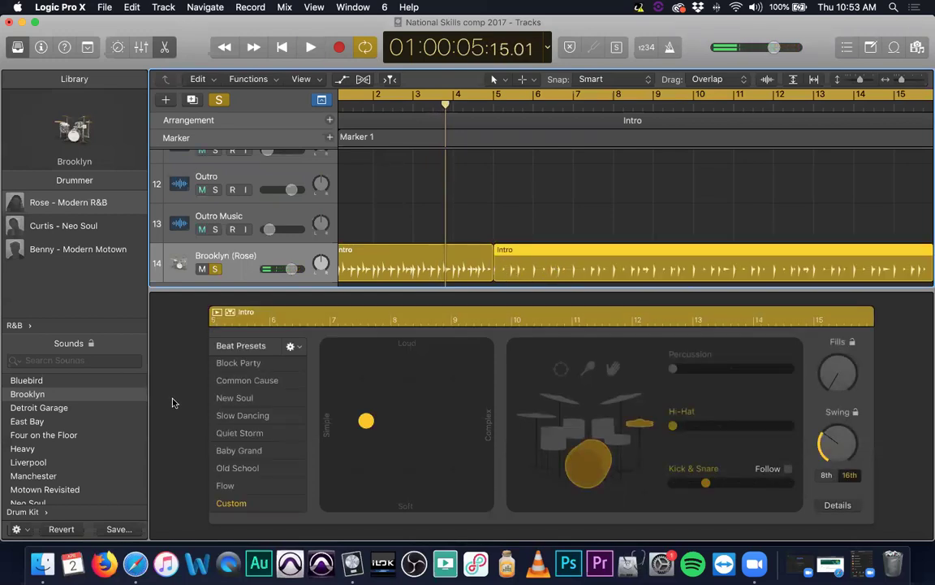
click(45, 448)
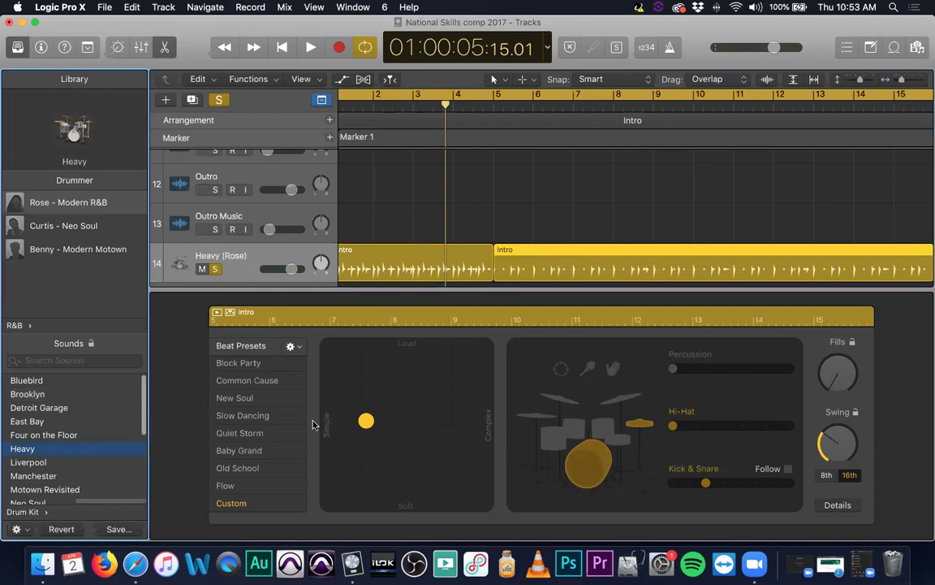
Step: Switch the track's drummer to Benny - Modern Motown and load the Heavy kit for it
click(88, 249)
click(537, 237)
click(48, 449)
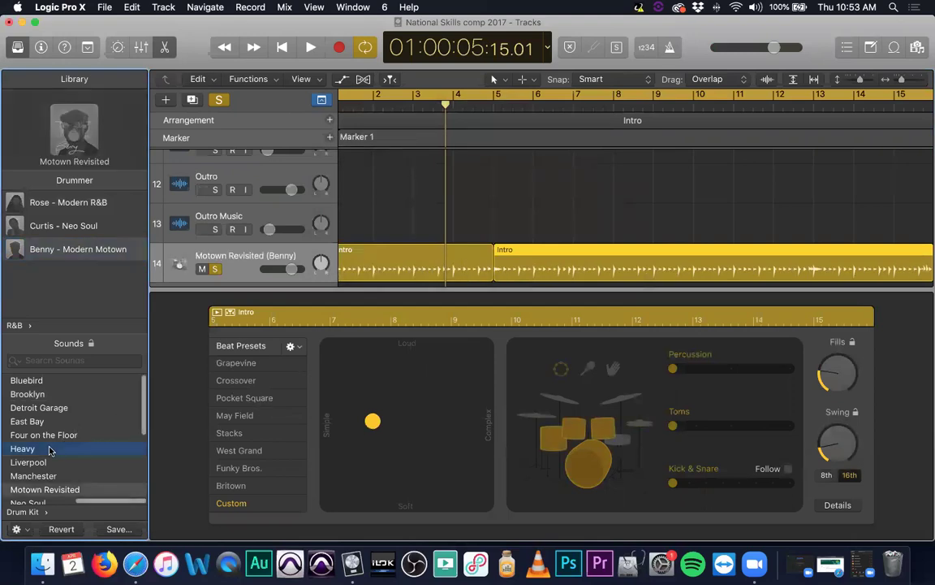
Step: Audition the Heavy kit from the project start while enabling the snare and replacing the toms with hi-hat in the region at bar 5
key(Return)
key(space)
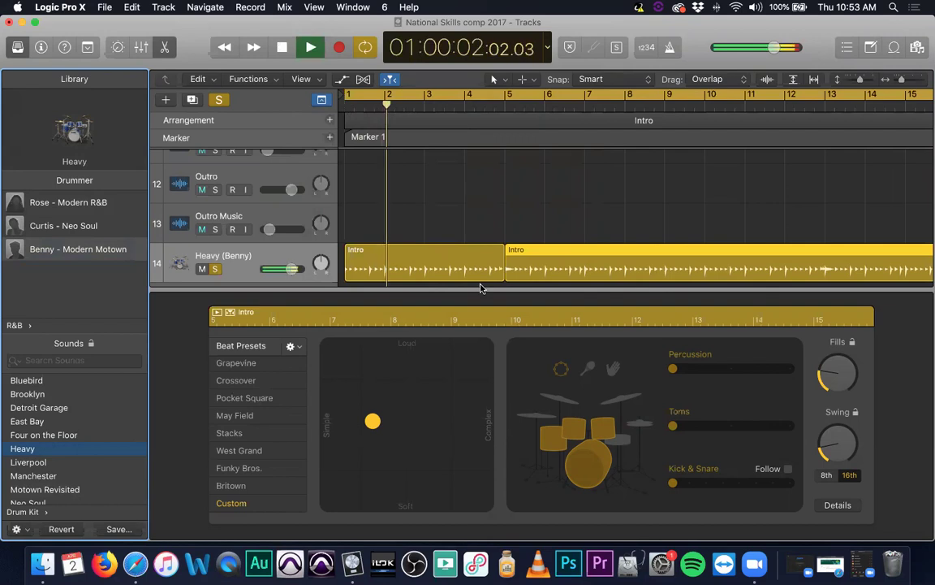
click(622, 441)
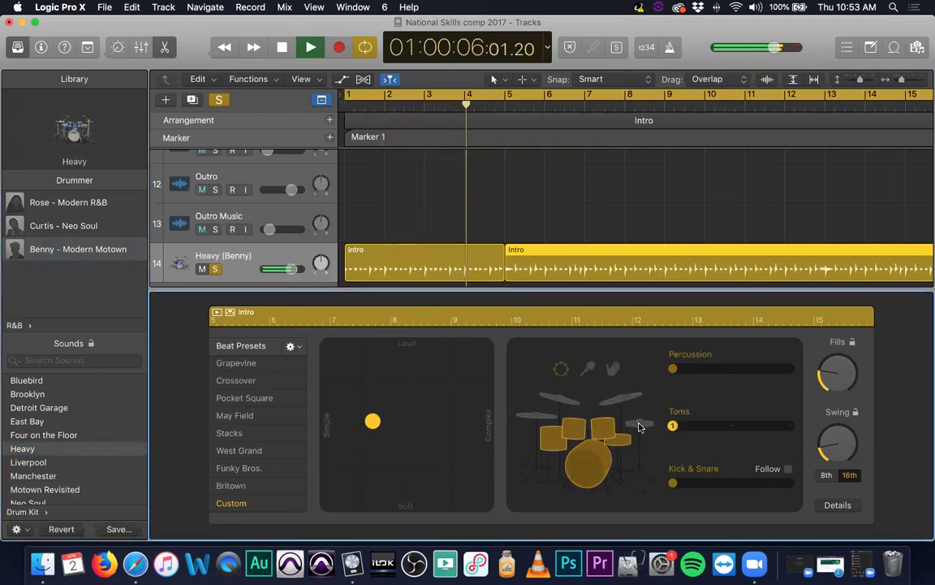
click(638, 426)
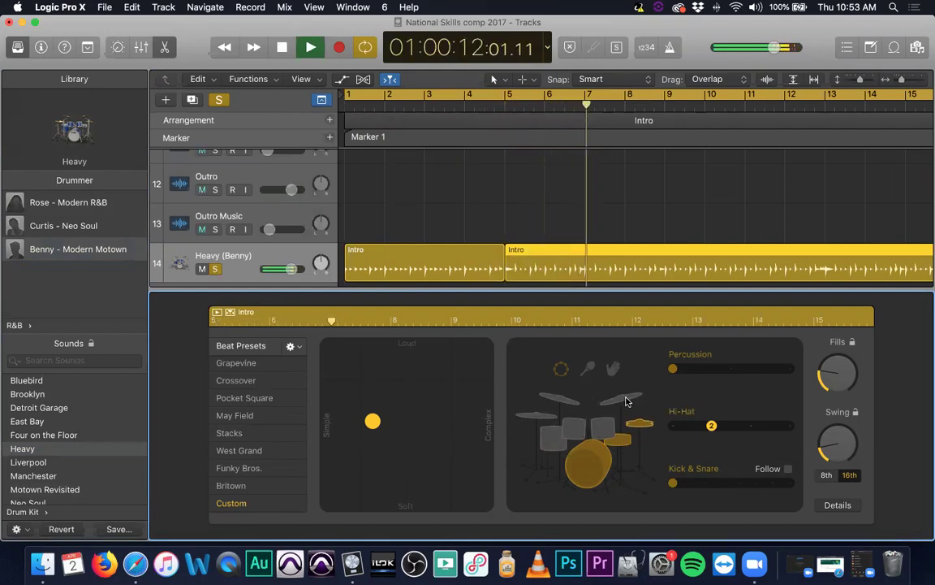
key(space)
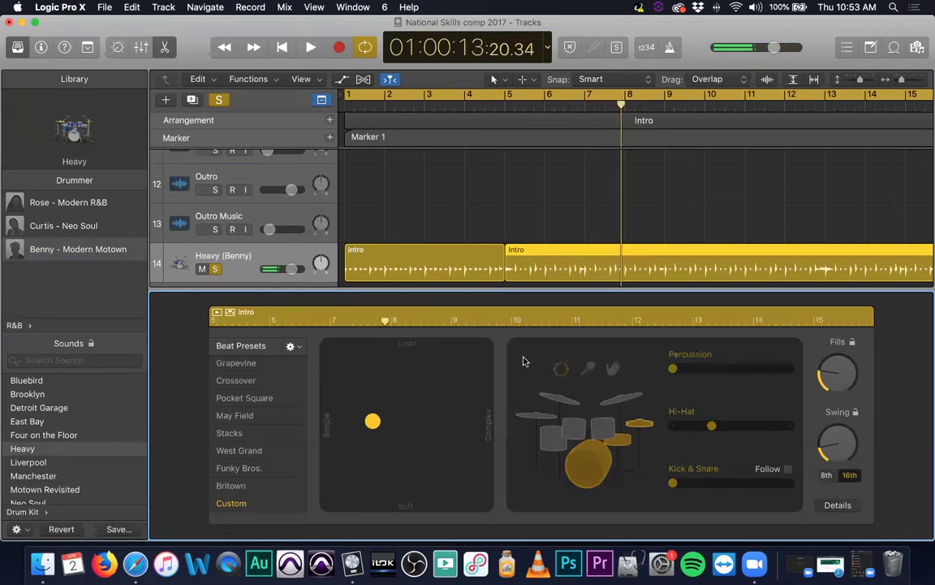
Step: Place the playhead at bar 3 and clear the drummer region selection
click(424, 96)
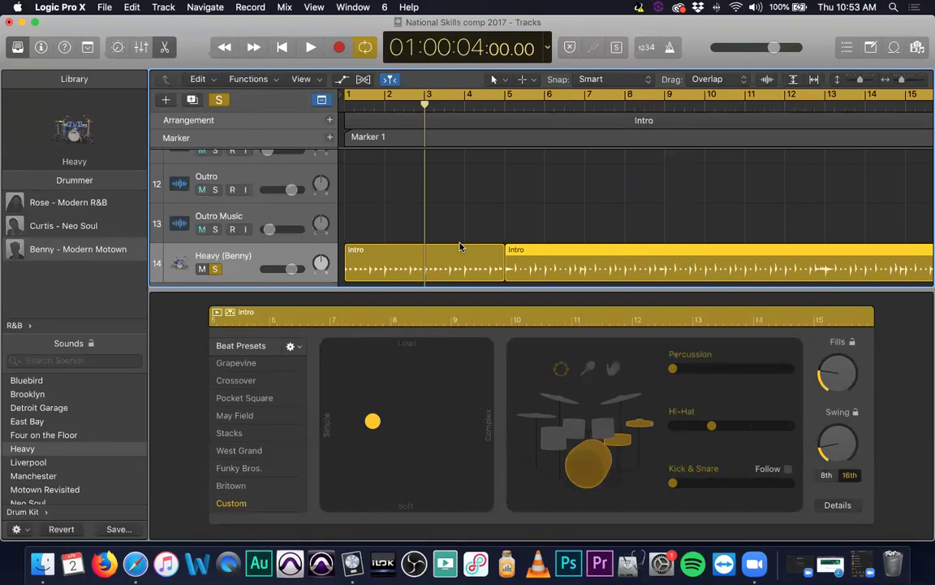
scroll(459, 246, down, 3)
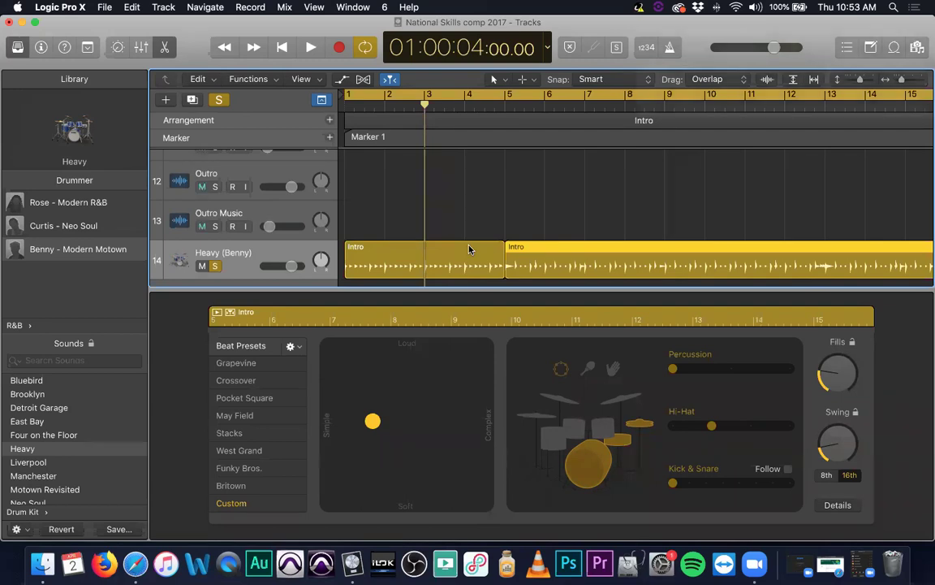
click(888, 48)
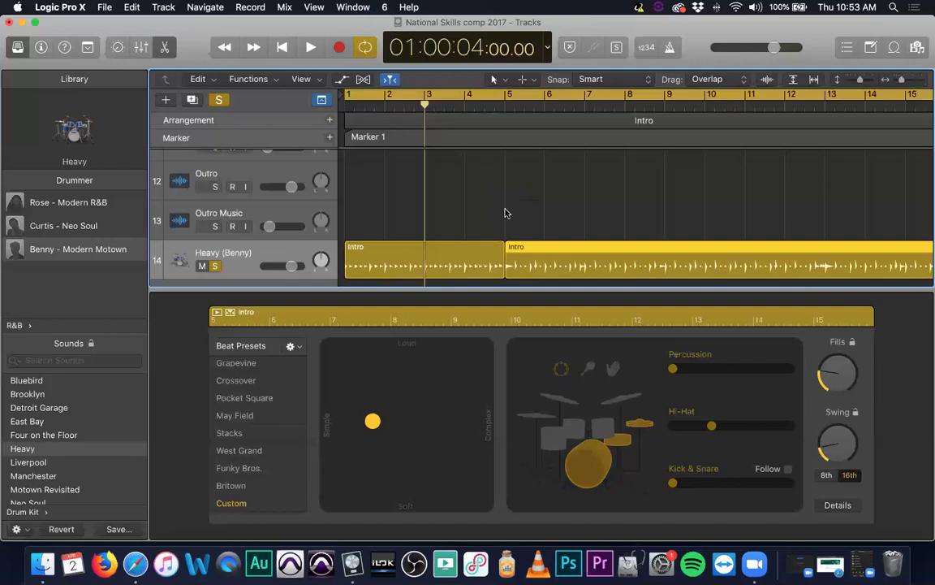
click(501, 202)
Step: Replace the Heavy channel's Drum Kit Designer with Drum Machine Designer in the Mixer and close its plug-in window
key(super+2)
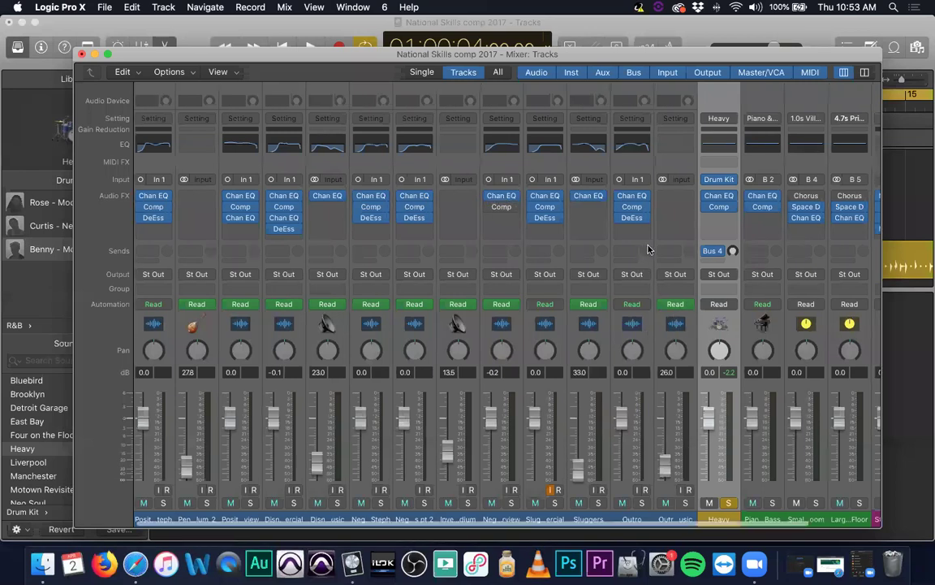
scroll(649, 252, right, 3)
scroll(652, 248, right, 1)
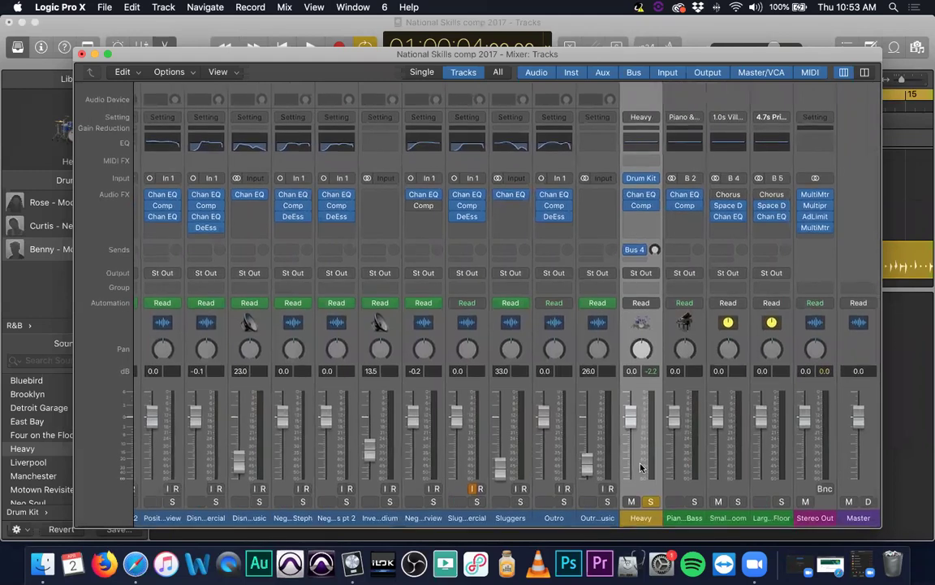
click(640, 180)
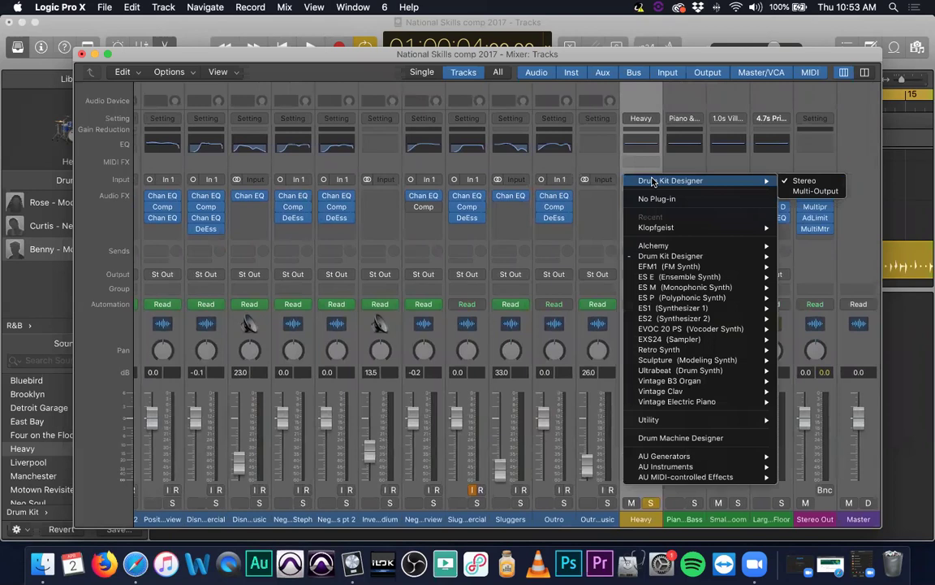
mouse_move(703, 259)
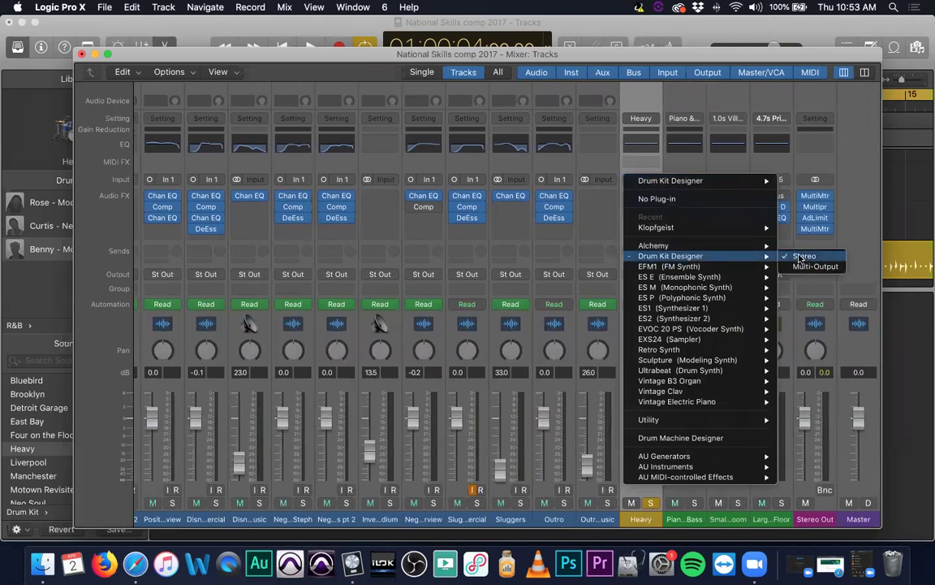
mouse_move(656, 246)
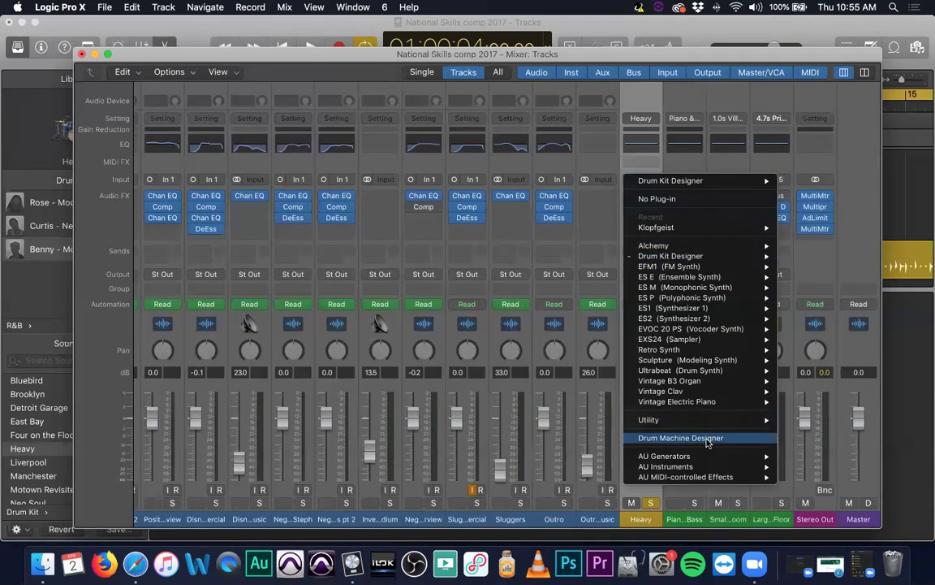
click(707, 440)
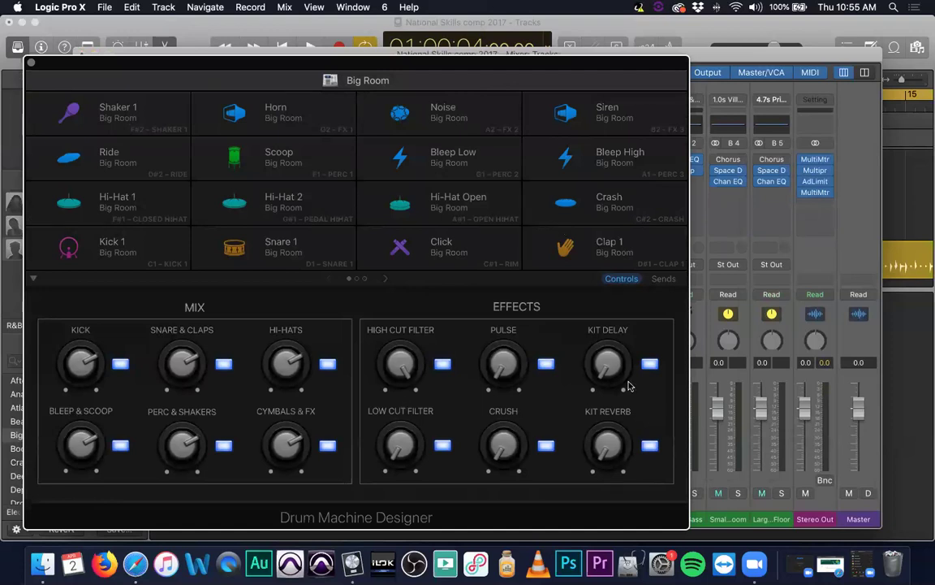
click(29, 64)
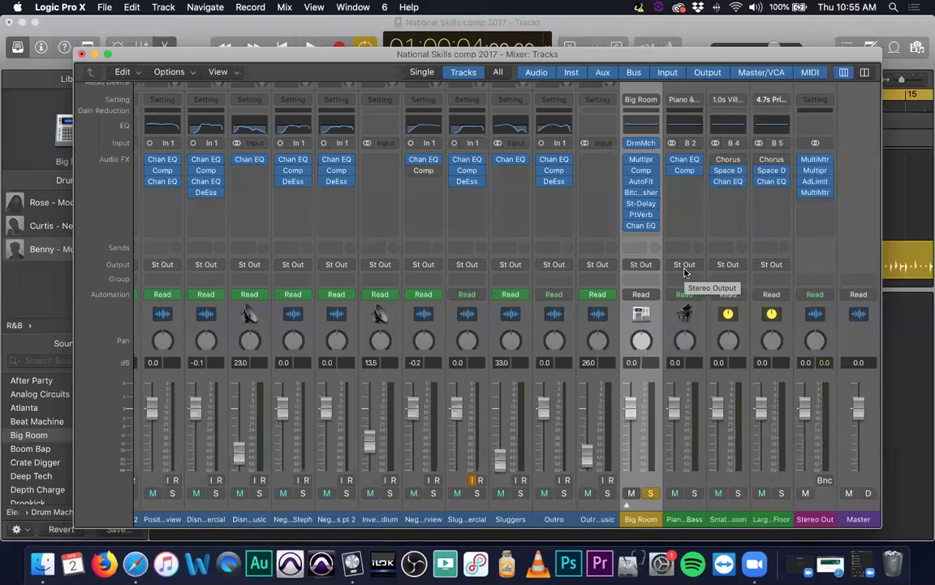
Step: Close the Mixer and audition the Big Room drum machine track from the project's beginning
key(space)
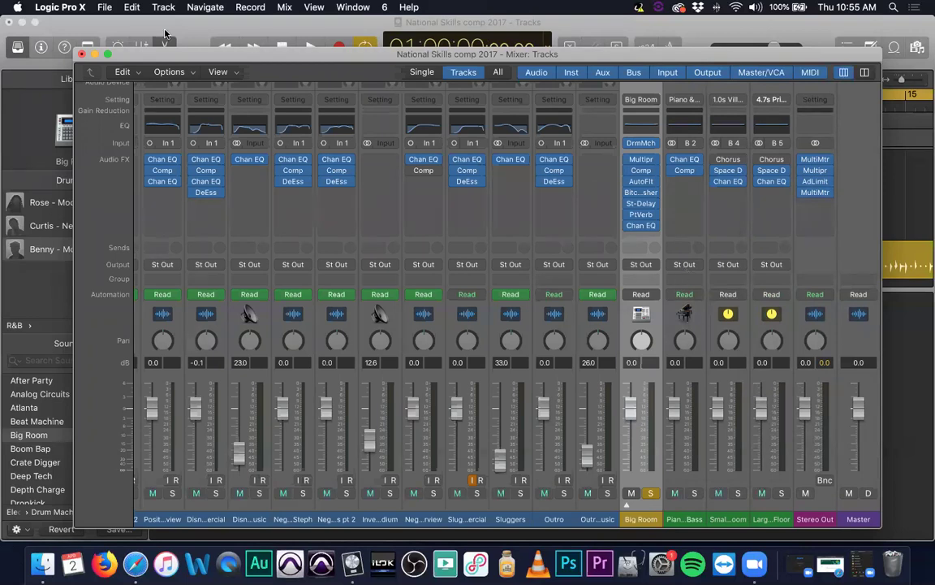
click(80, 54)
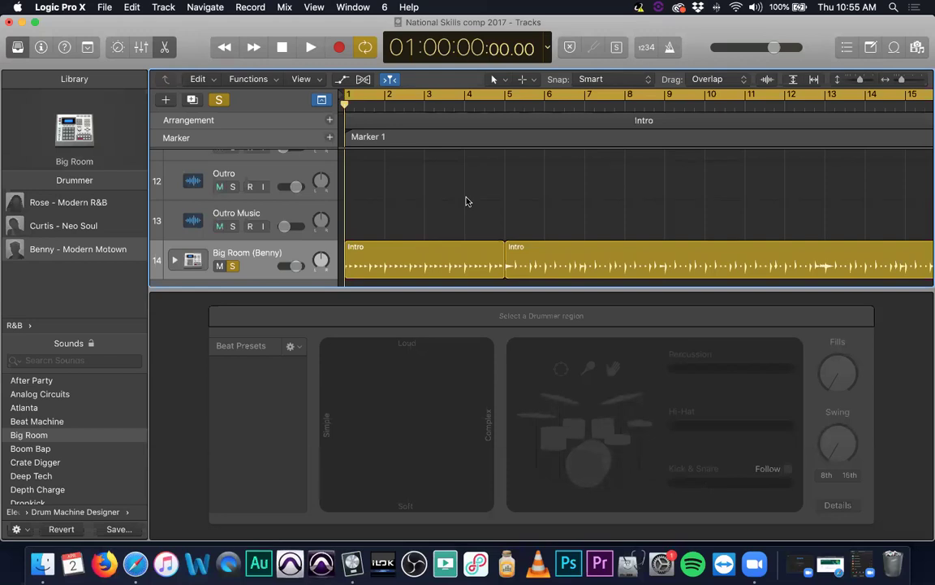
key(space)
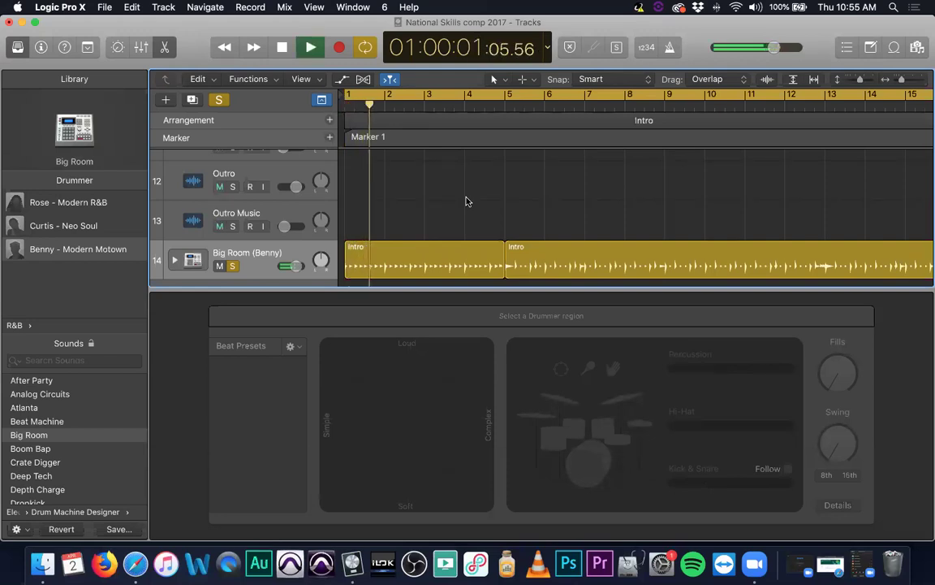
key(space)
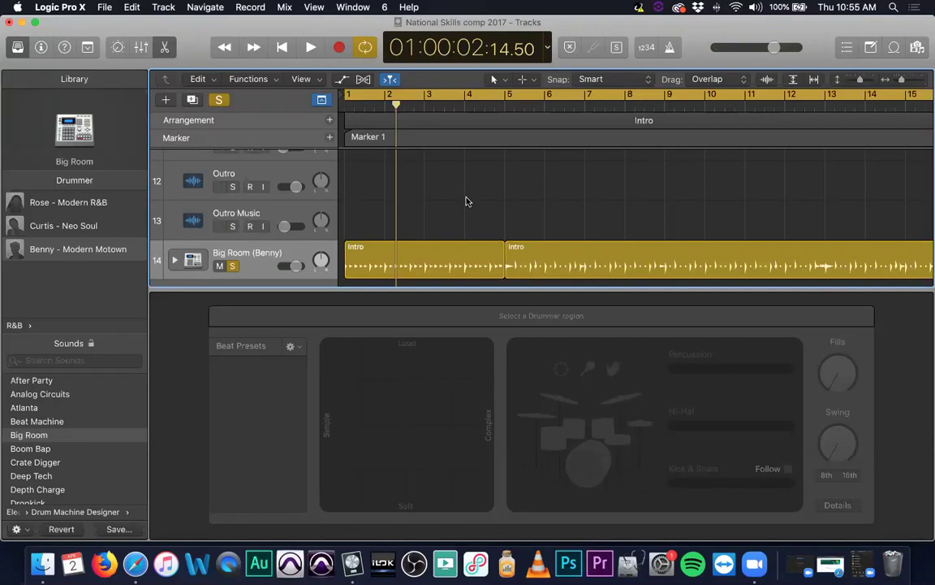
Step: Hide the Drummer editor and delete the Big Room track together with its regions
click(164, 48)
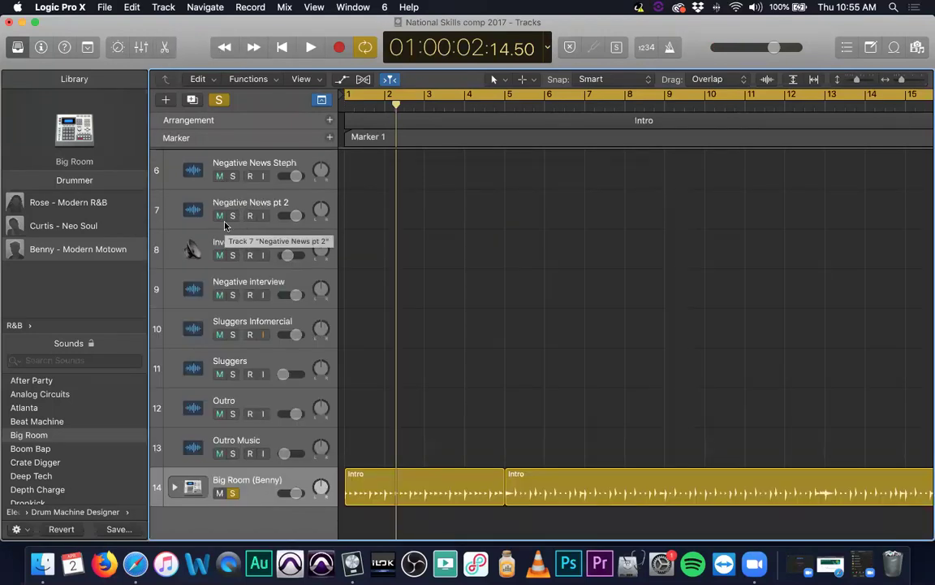
key(super+BackSpace)
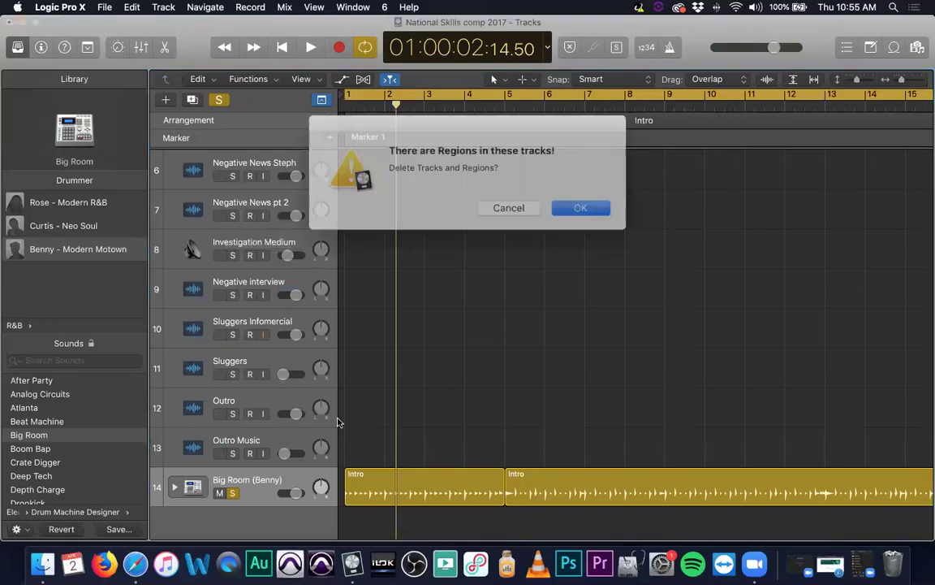
click(567, 203)
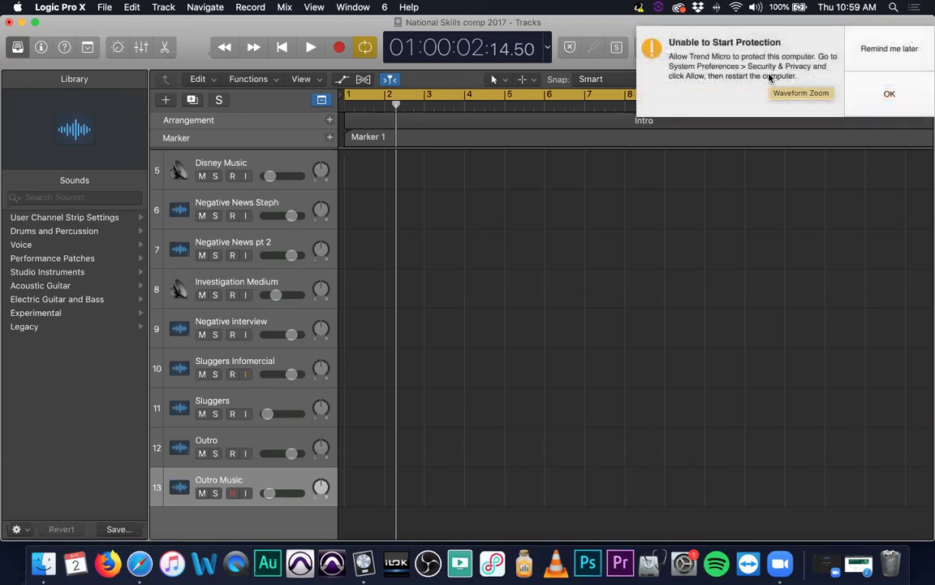
Step: Postpone the Trend Micro protection alert and switch to Safari to open the Audio Production class's Classwork page in Google Classroom
click(890, 49)
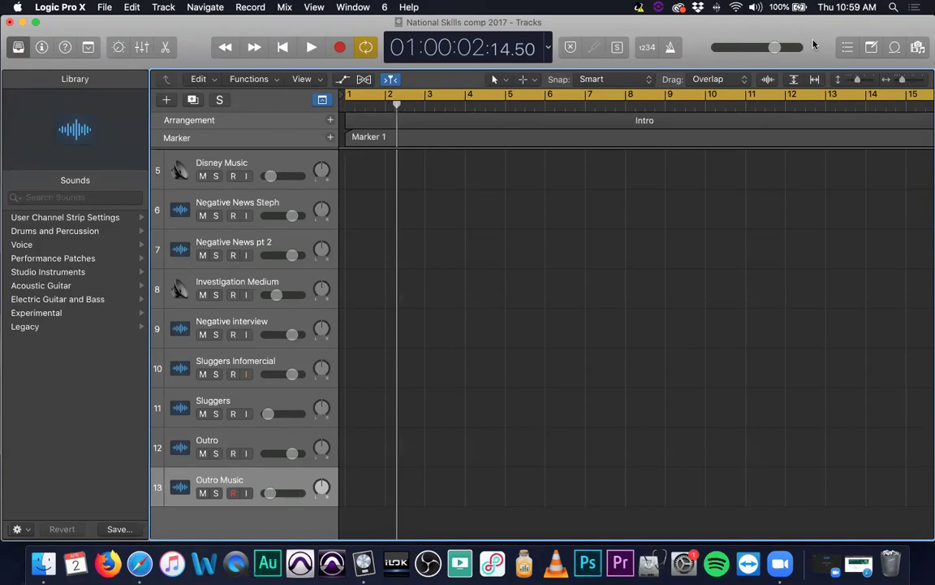
click(854, 563)
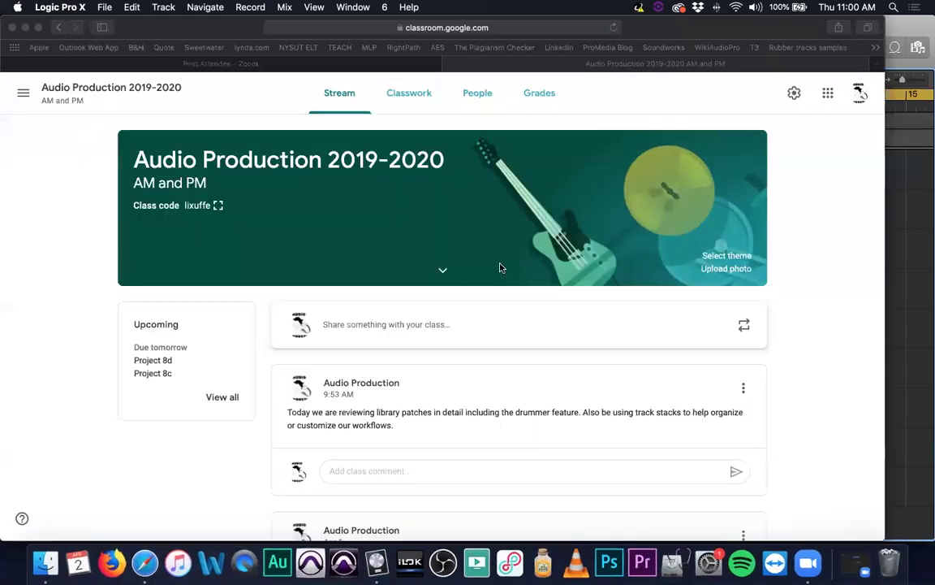
click(414, 96)
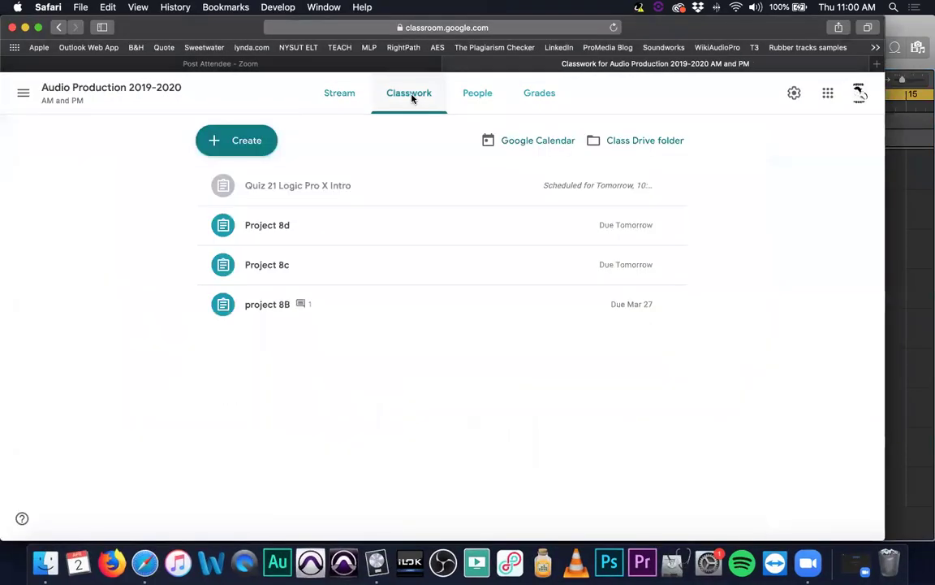
Step: Review the Project 8c, Project 8d and project 8B assignments, and return to the class Stream
click(388, 266)
click(365, 276)
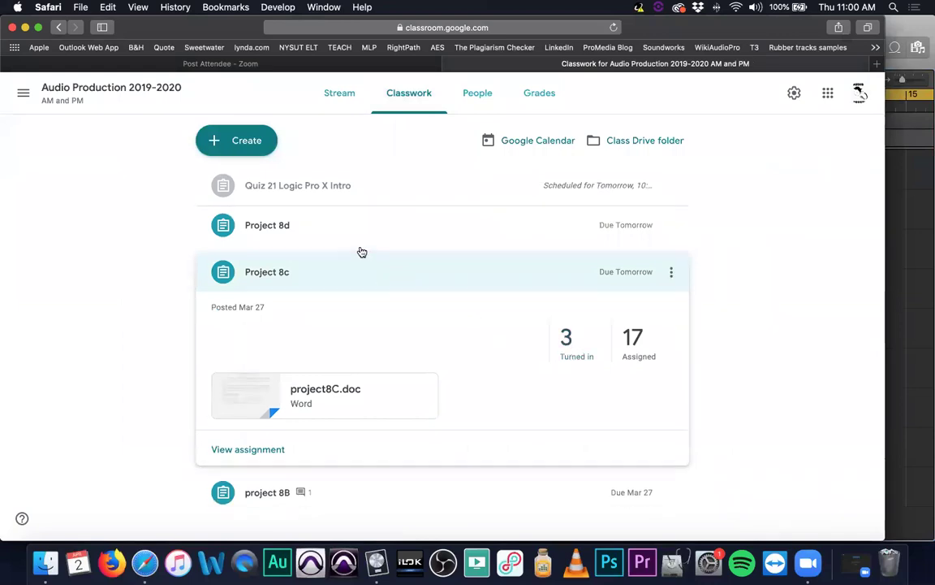
click(382, 229)
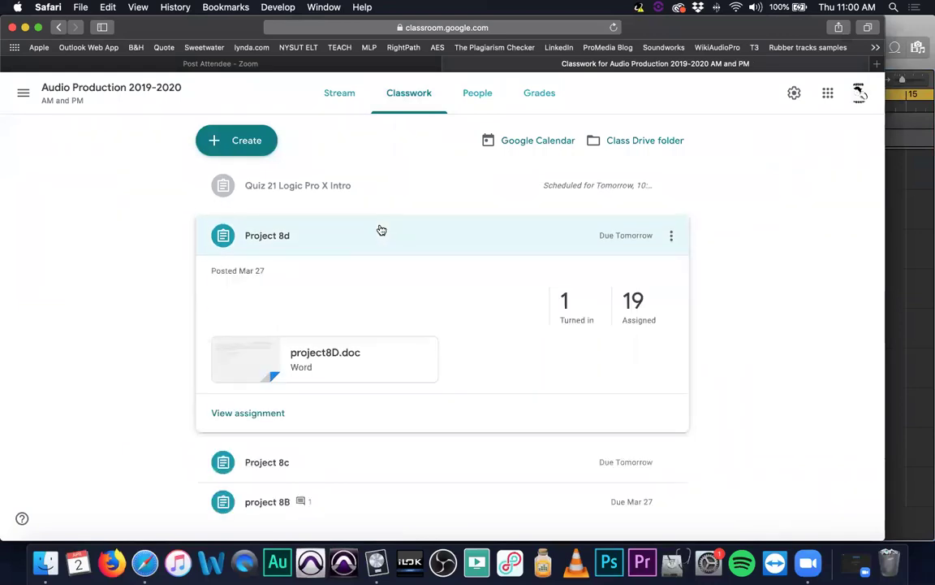
click(382, 230)
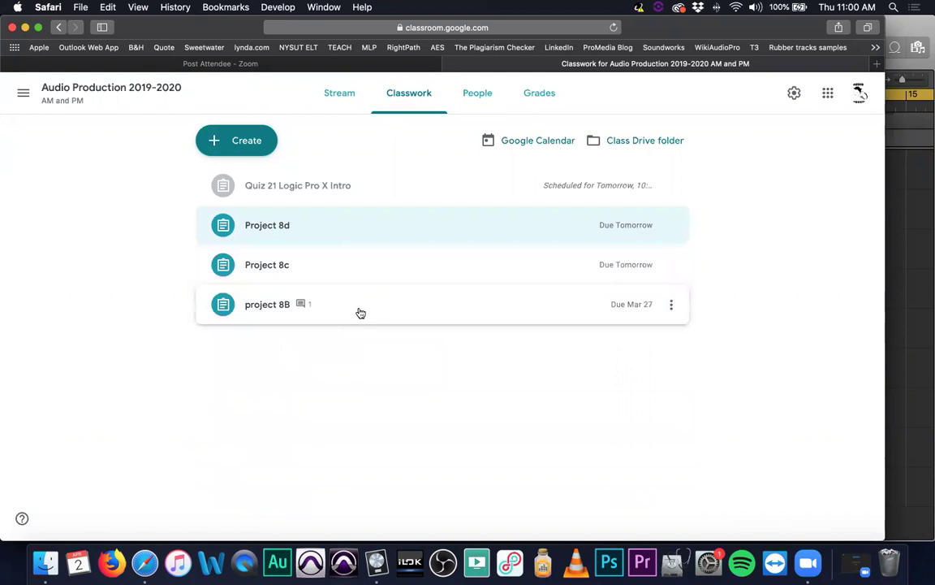
click(360, 312)
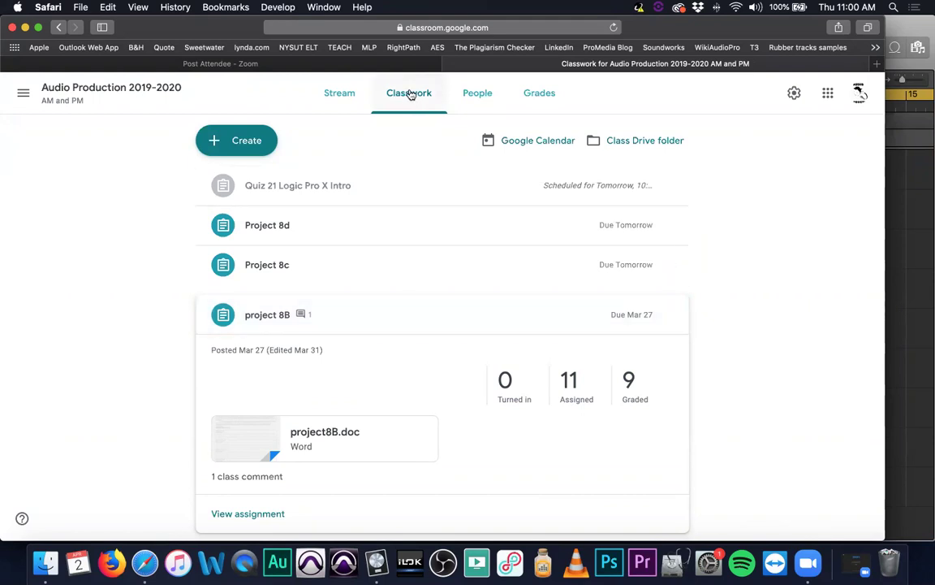
click(345, 93)
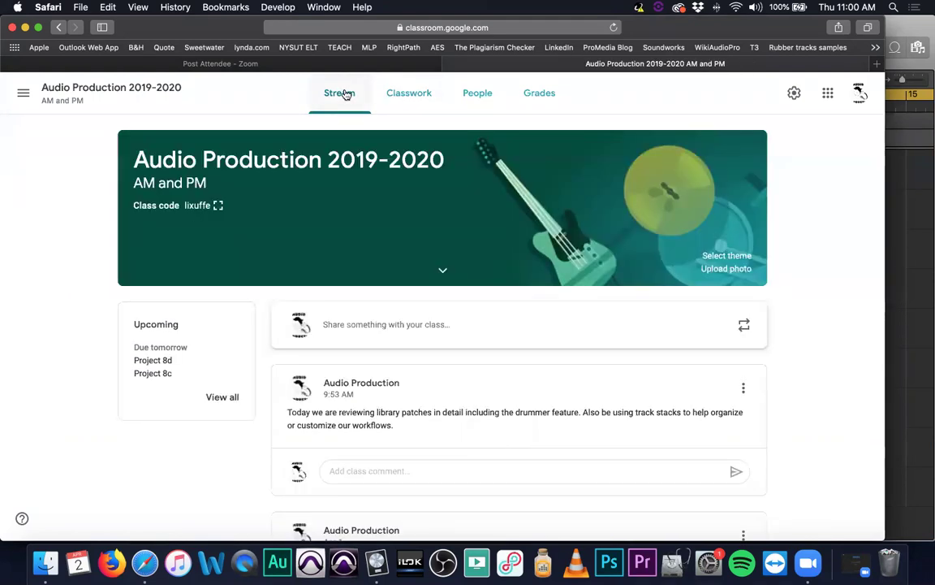